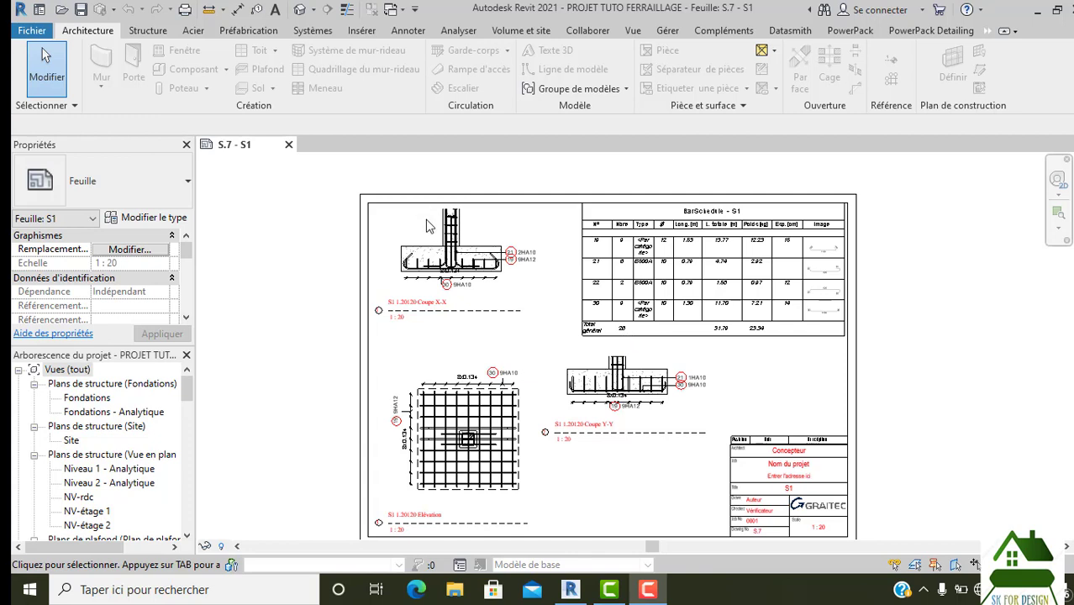
# Step: Open sheet S.6 - Sans nom from the Project Browser
pyautogui.scroll(2, 425, 227)
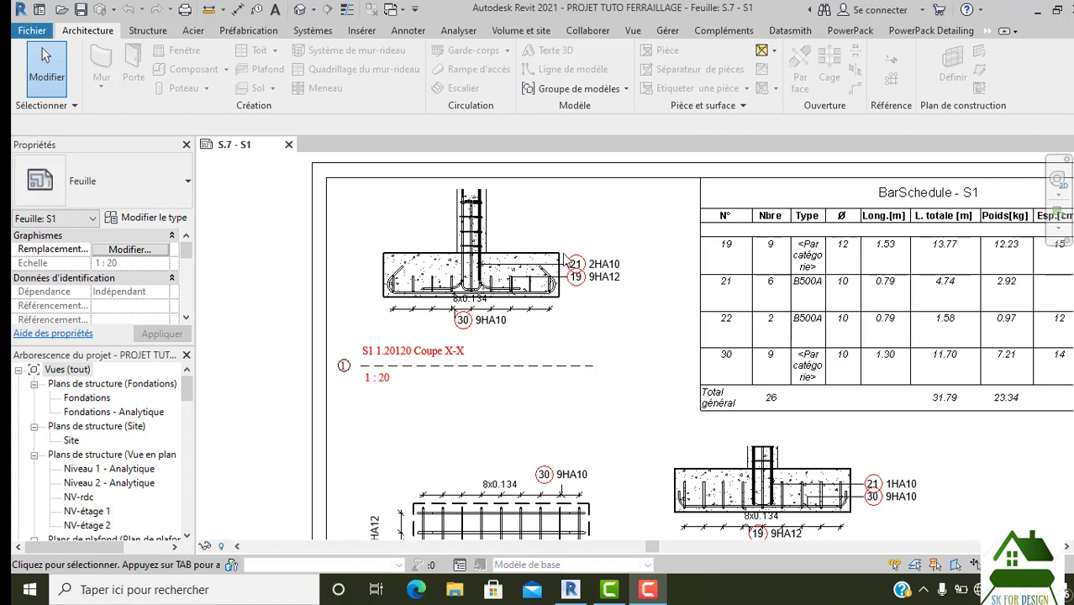
pyautogui.scroll(-1, 493, 288)
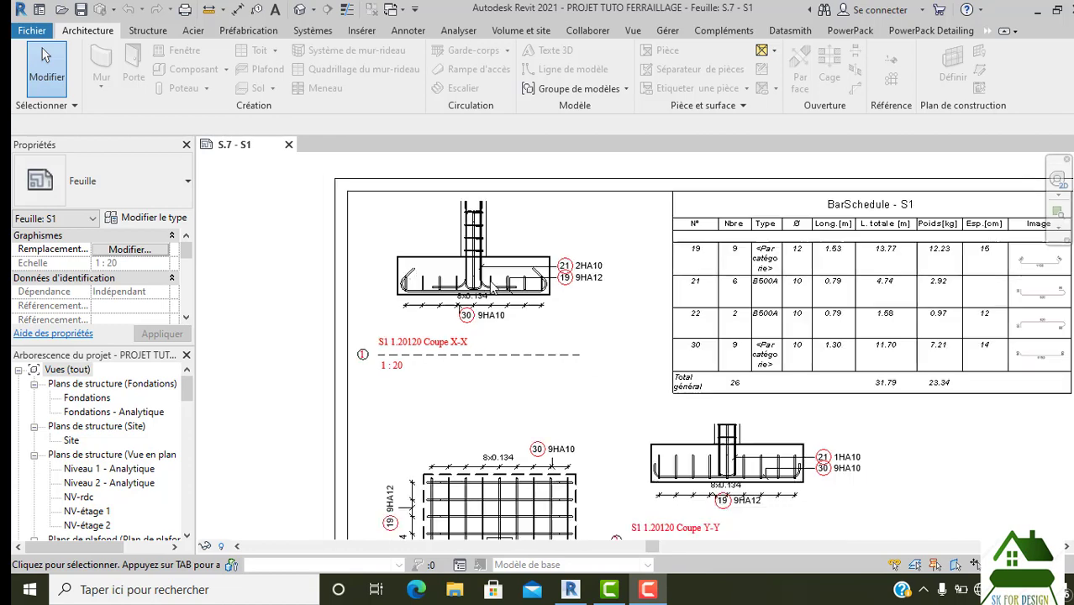
pyautogui.scroll(-1, 496, 294)
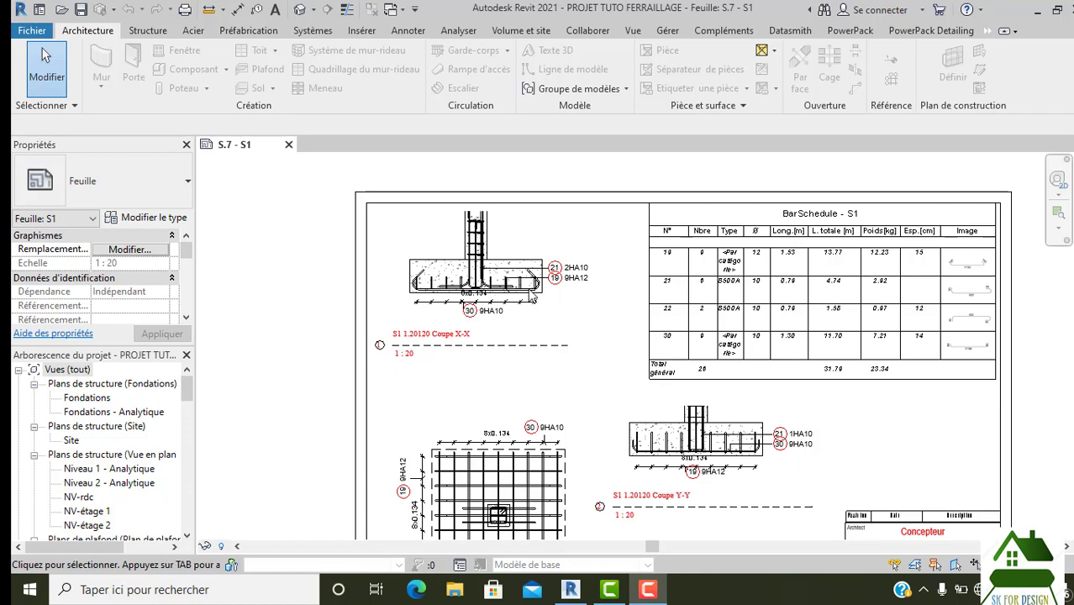
pyautogui.scroll(-2, 533, 311)
pyautogui.scroll(1, 542, 413)
pyautogui.scroll(1, 542, 415)
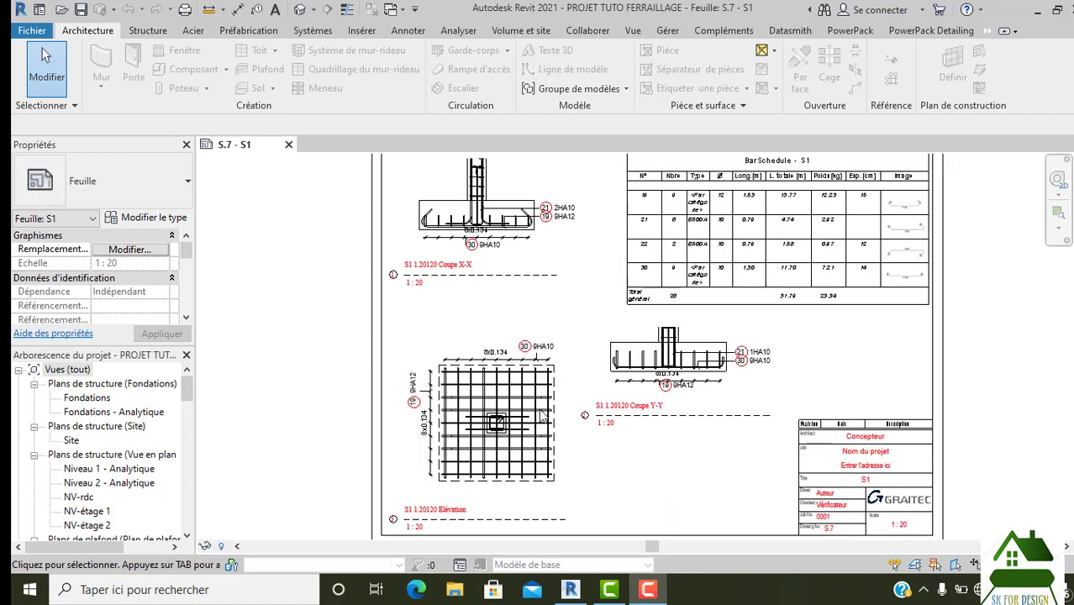
pyautogui.scroll(-2, 126, 494)
pyautogui.scroll(-2, 126, 494)
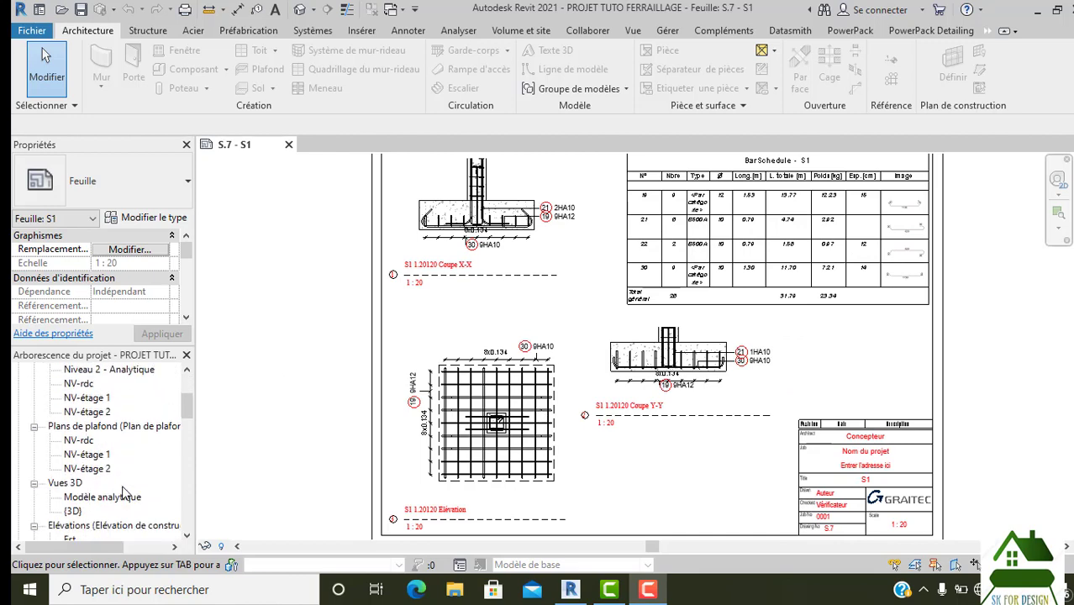
pyautogui.scroll(-3, 124, 494)
pyautogui.scroll(-3, 123, 492)
pyautogui.scroll(-3, 122, 492)
pyautogui.scroll(-3, 122, 493)
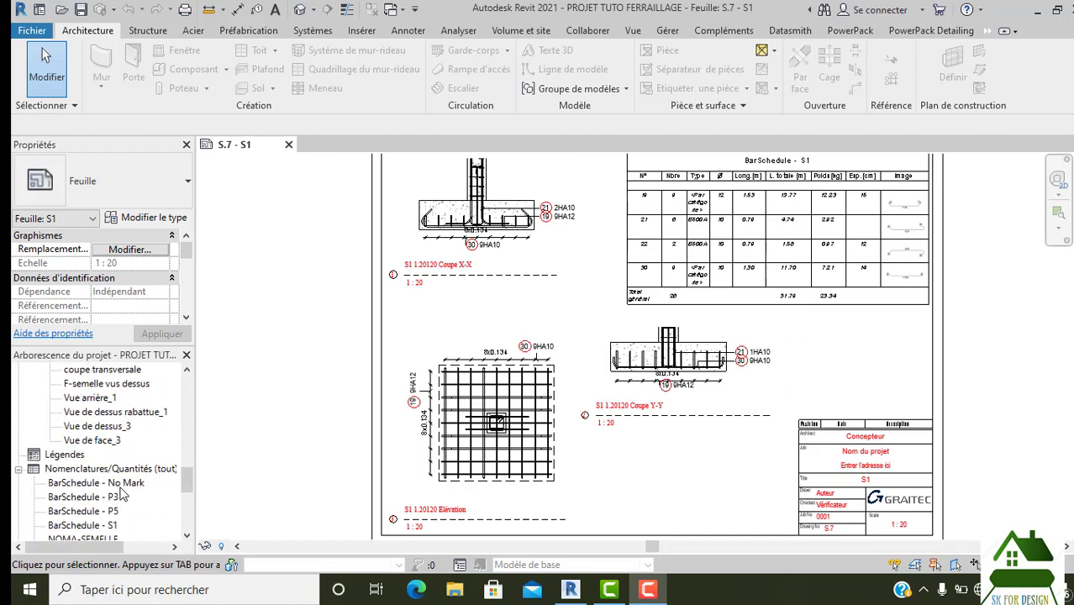
pyautogui.scroll(-3, 123, 494)
pyautogui.scroll(-3, 123, 494)
pyautogui.scroll(-2, 122, 494)
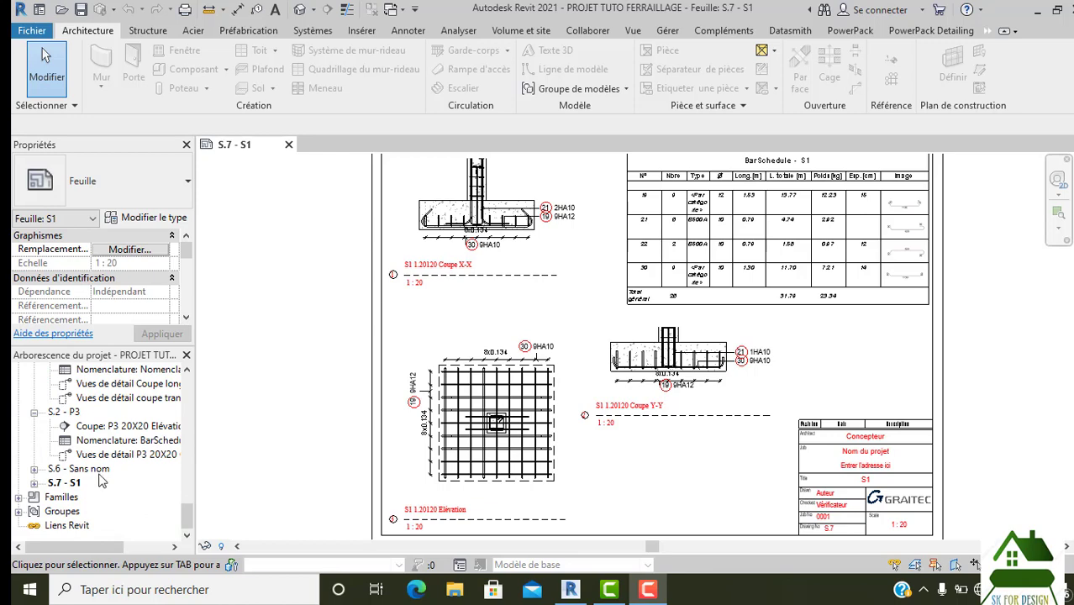
pyautogui.click(98, 474)
pyautogui.doubleClick(97, 473)
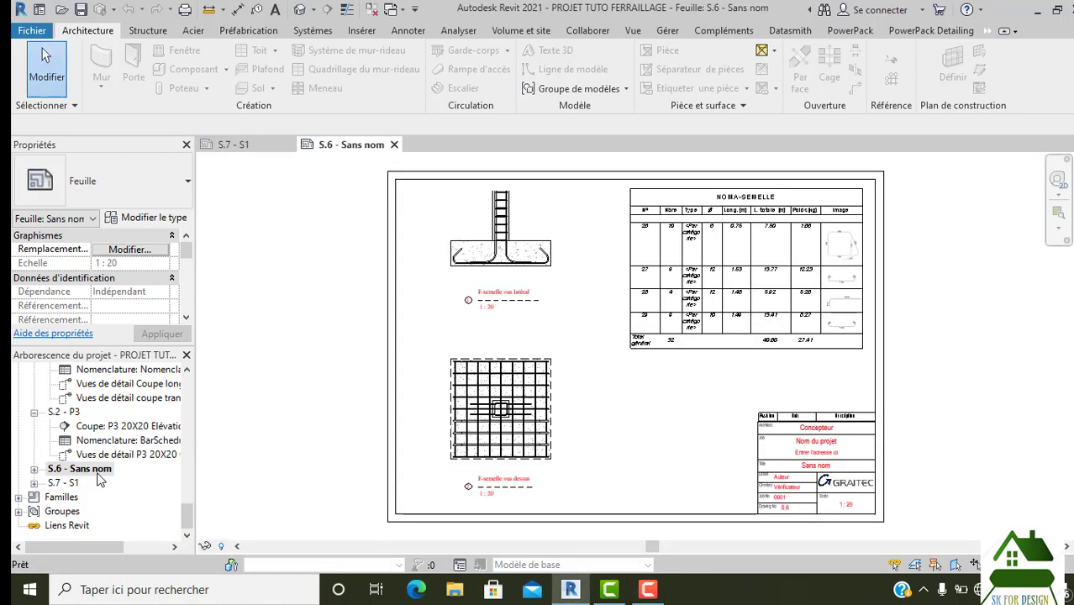
# Step: Bring up the Annoter ribbon tools for the sheet
pyautogui.scroll(2, 551, 339)
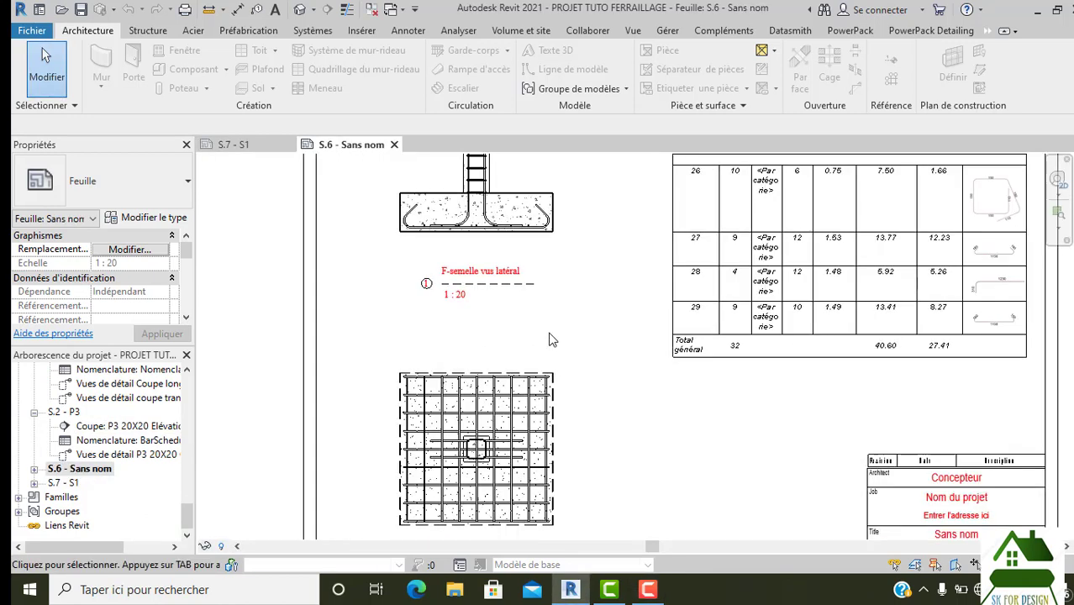
pyautogui.scroll(-3, 564, 393)
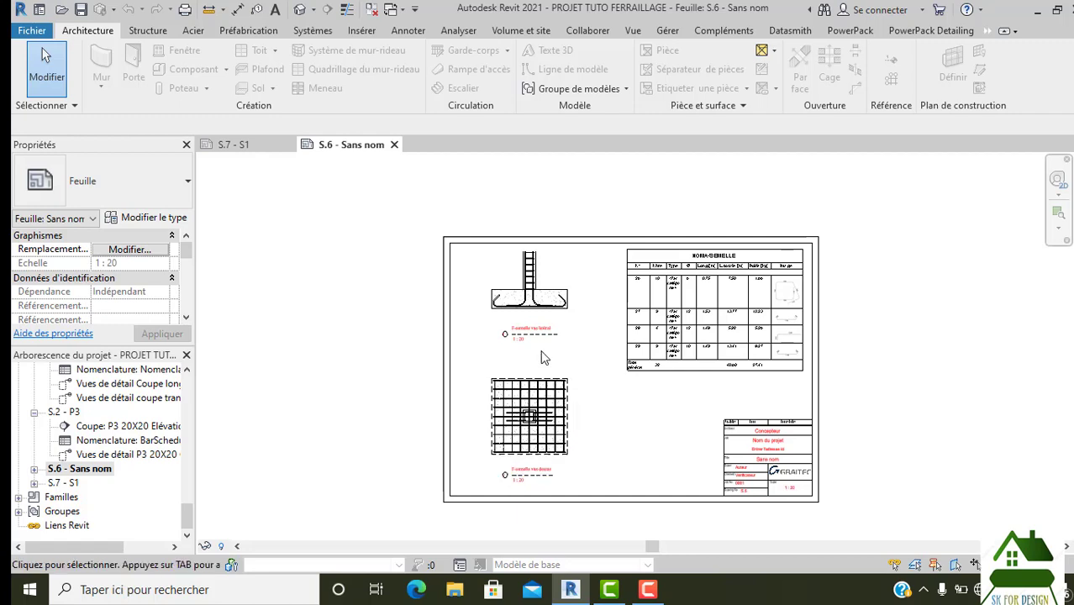
pyautogui.click(405, 31)
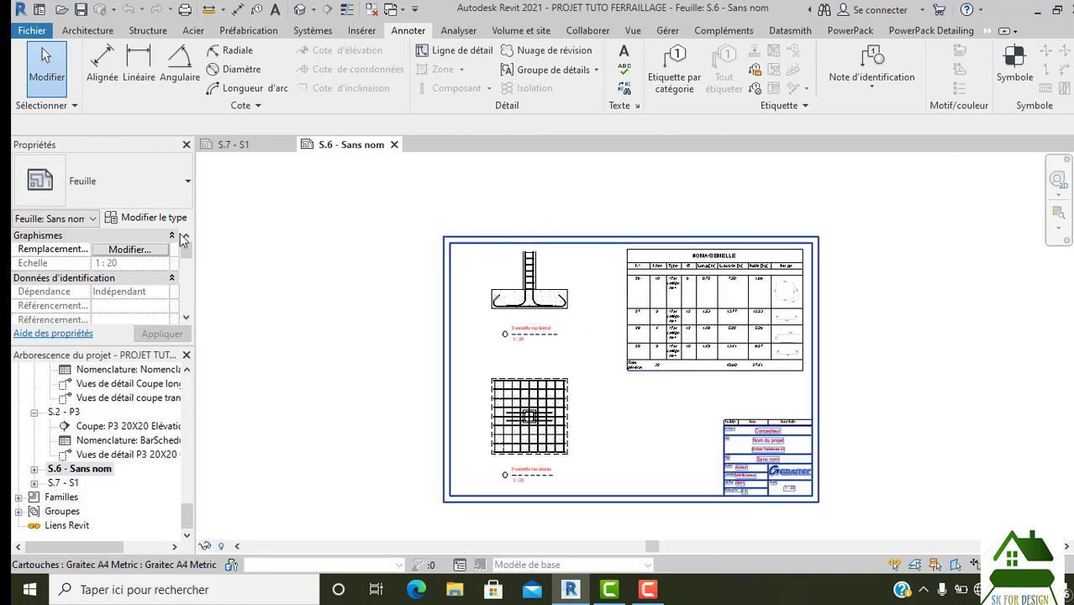
# Step: Expand sheet S.6's views and select the F-semelle vus latéral side-view viewport
pyautogui.scroll(2, 537, 302)
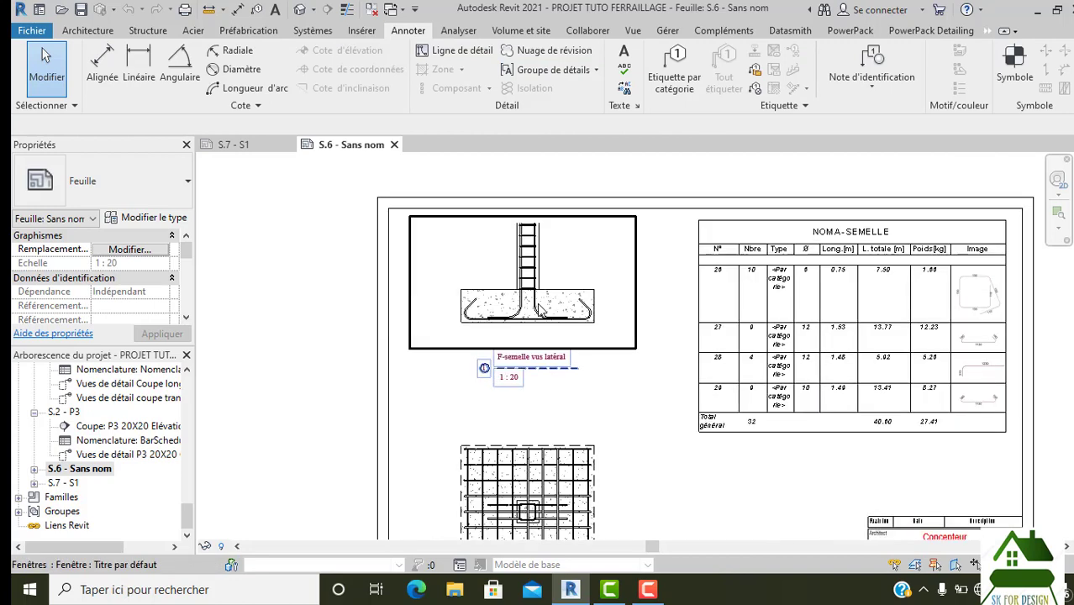
pyautogui.scroll(1, 555, 282)
pyautogui.scroll(1, 555, 283)
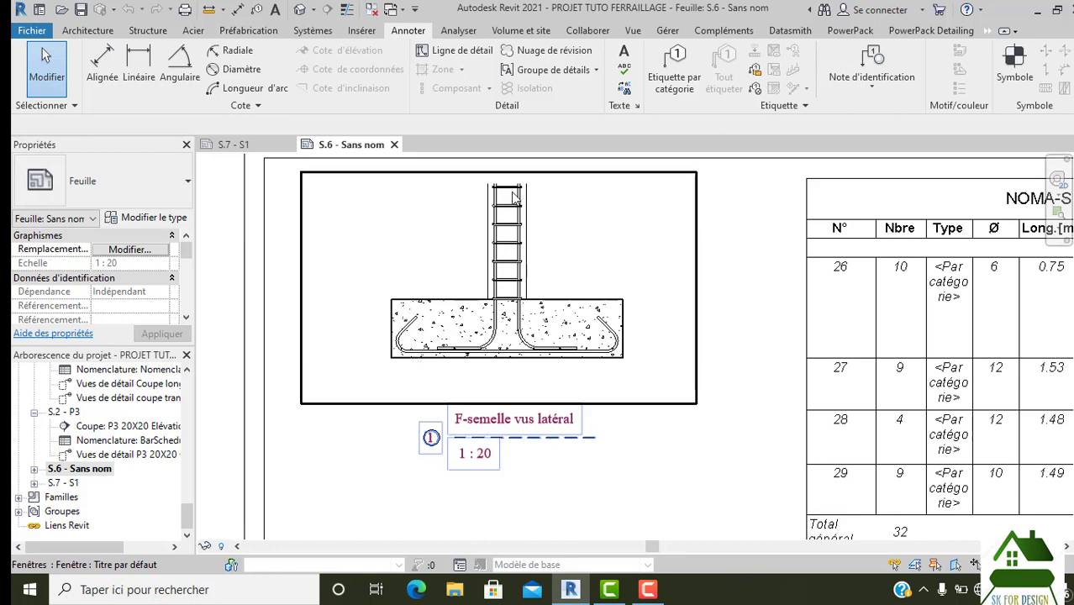
pyautogui.scroll(1, 515, 195)
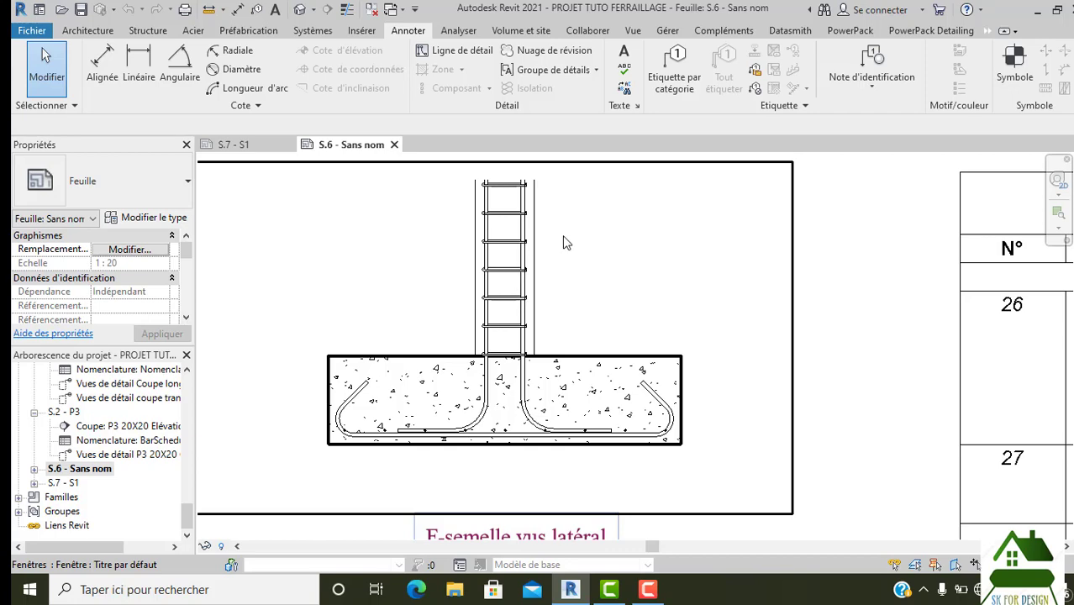
pyautogui.scroll(-1, 626, 244)
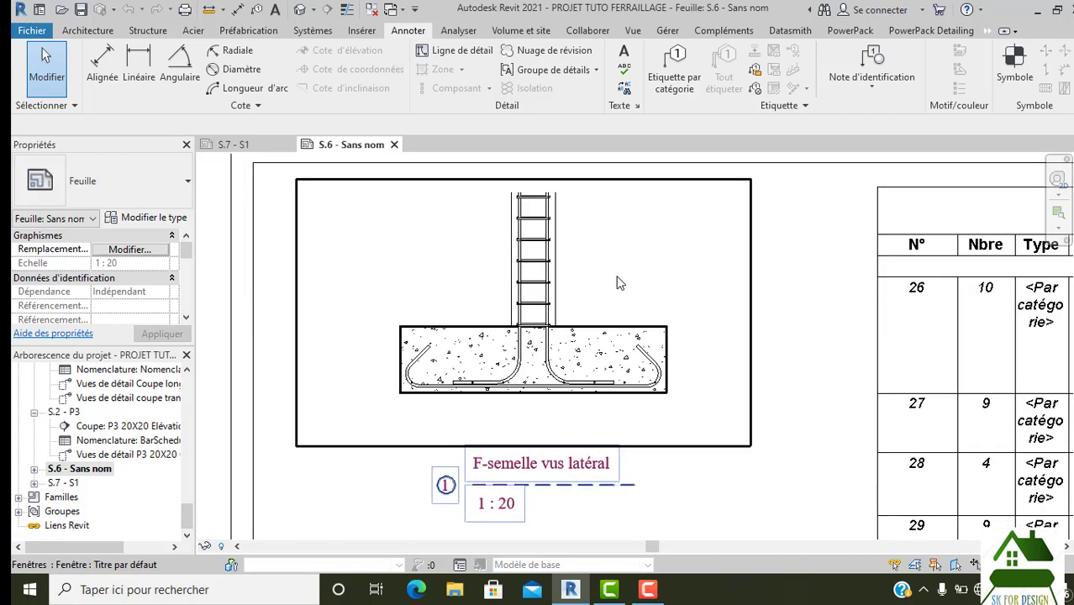
pyautogui.press('Escape')
pyautogui.click(34, 469)
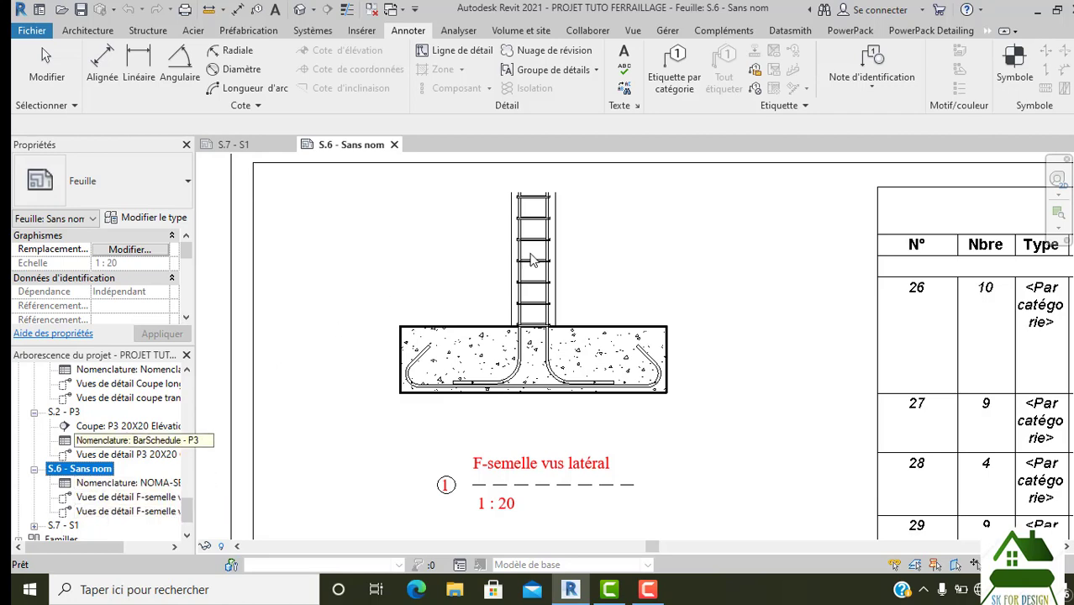
pyautogui.scroll(-3, 605, 235)
pyautogui.click(609, 364)
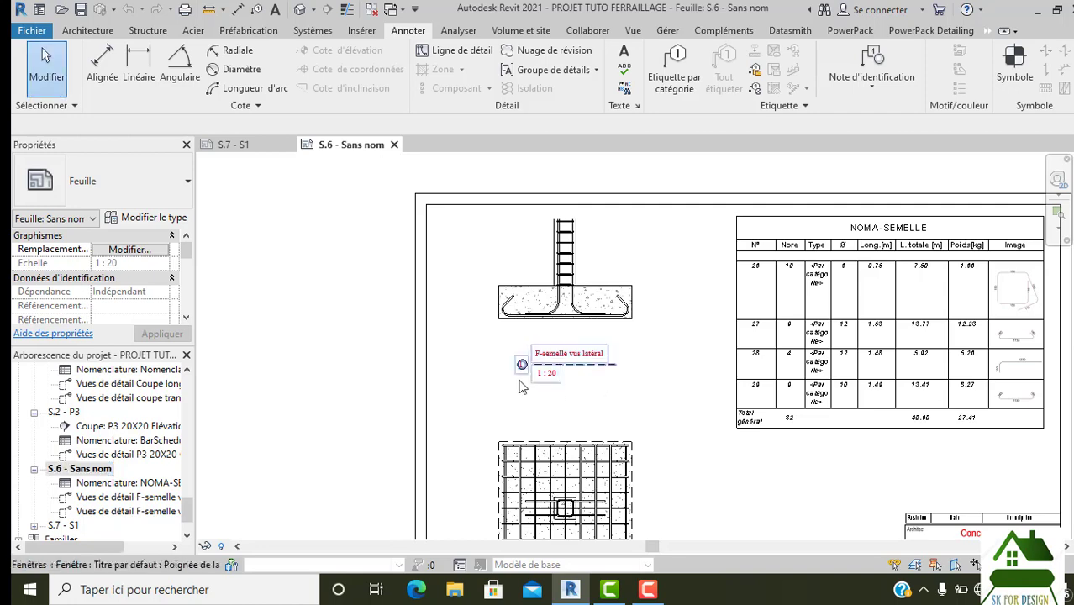
pyautogui.scroll(-1, 597, 286)
pyautogui.doubleClick(609, 268)
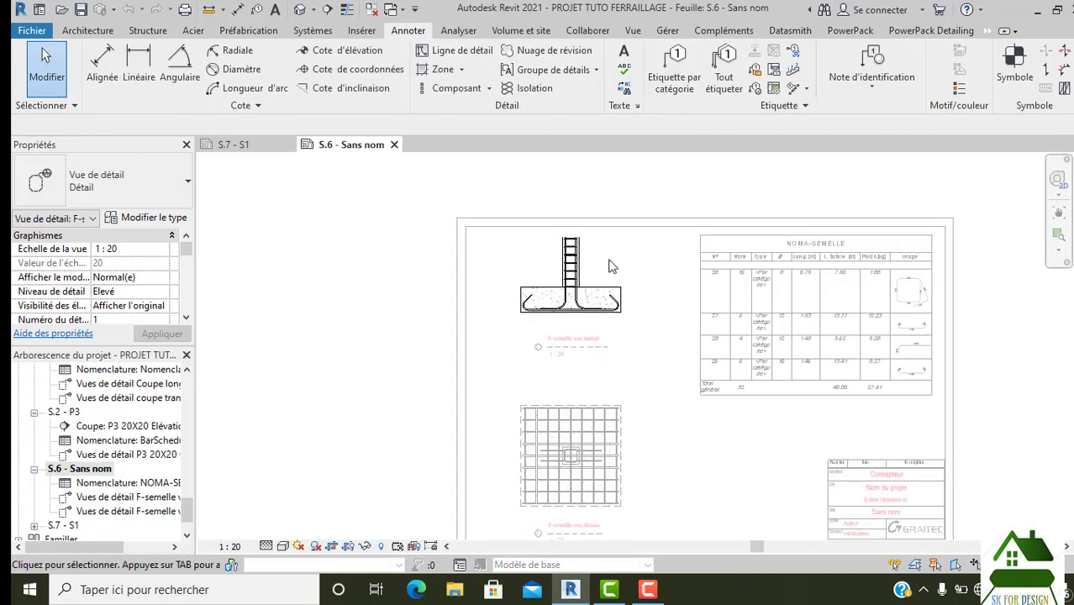
pyautogui.scroll(2, 604, 275)
pyautogui.scroll(1, 599, 273)
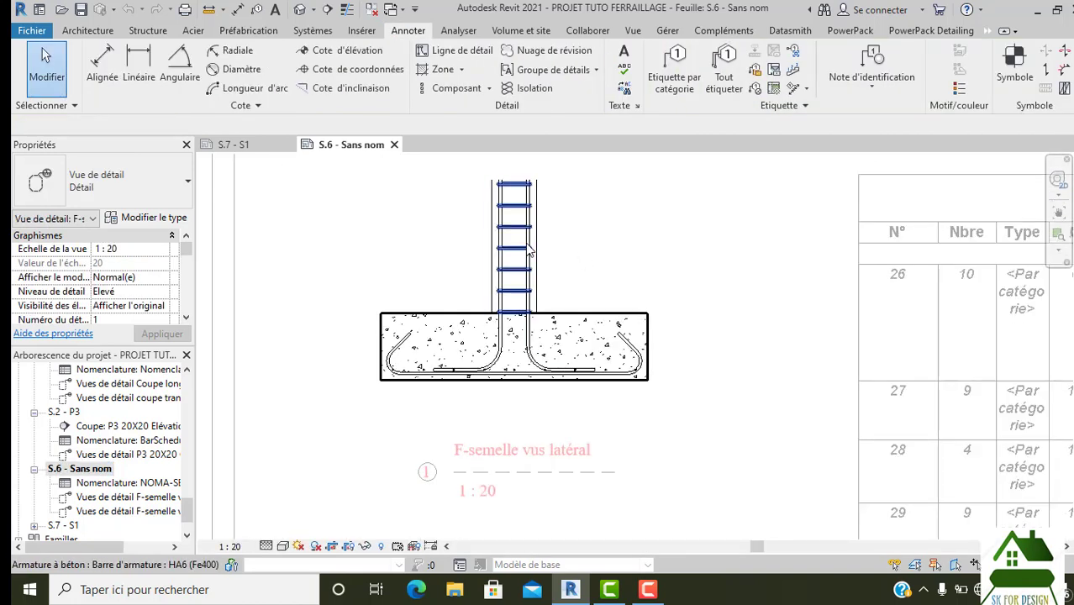
pyautogui.scroll(-1, 538, 267)
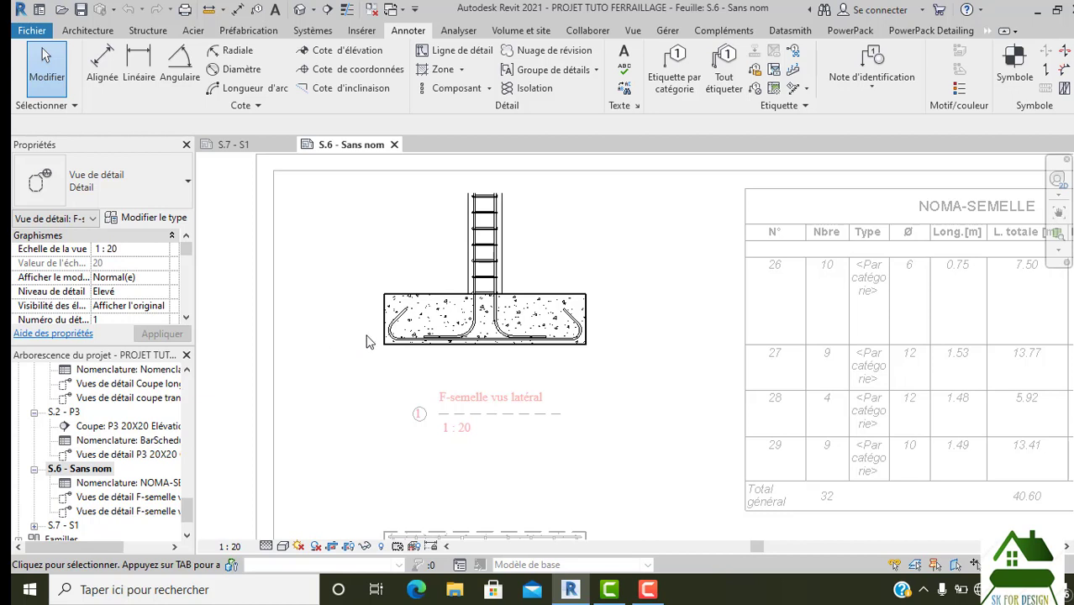
pyautogui.scroll(-1, 547, 256)
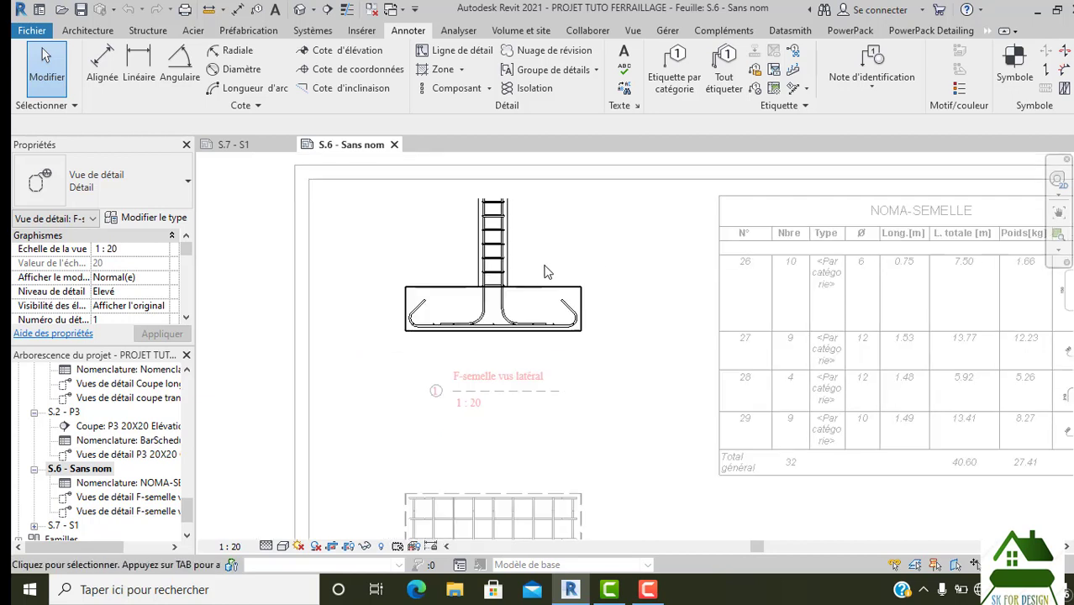
pyautogui.scroll(-1, 546, 277)
pyautogui.scroll(-1, 544, 294)
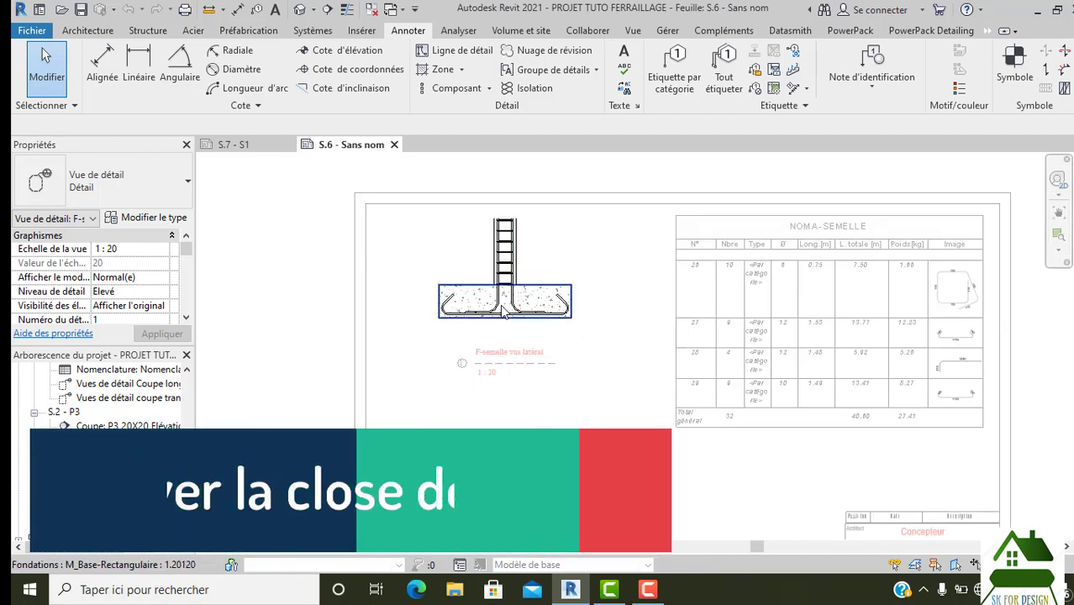
pyautogui.scroll(3, 503, 252)
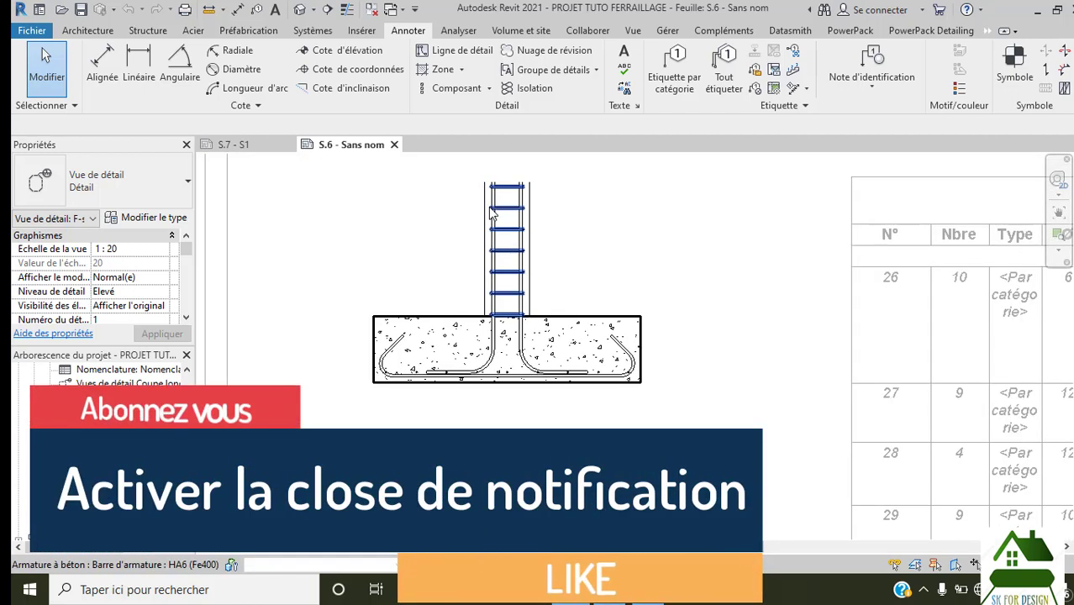
pyautogui.scroll(-2, 489, 332)
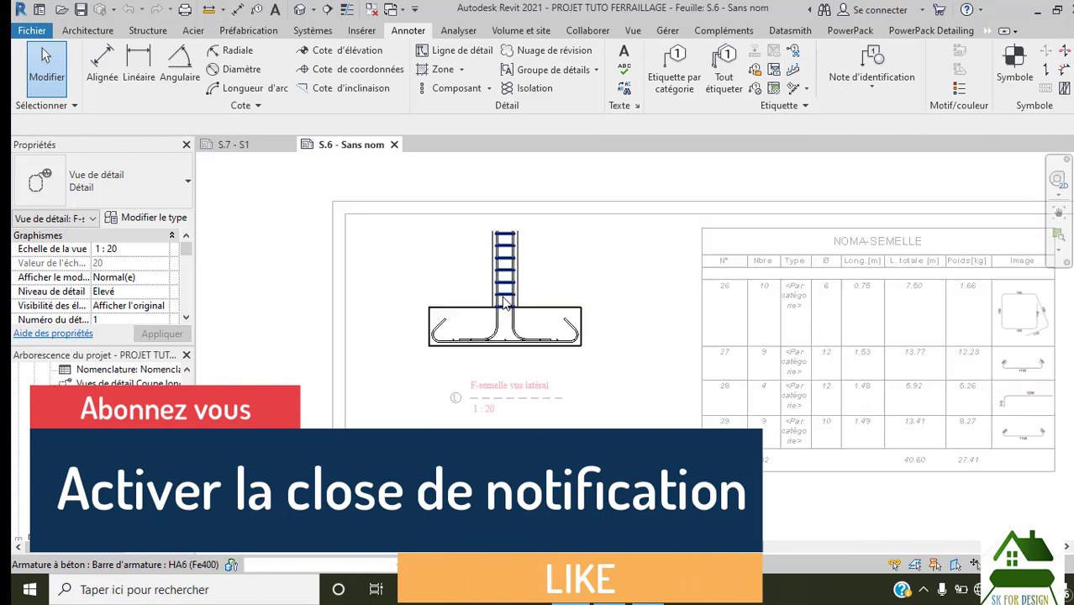
pyautogui.scroll(-1, 840, 353)
pyautogui.scroll(1, 672, 319)
pyautogui.scroll(1, 546, 290)
pyautogui.scroll(2, 543, 290)
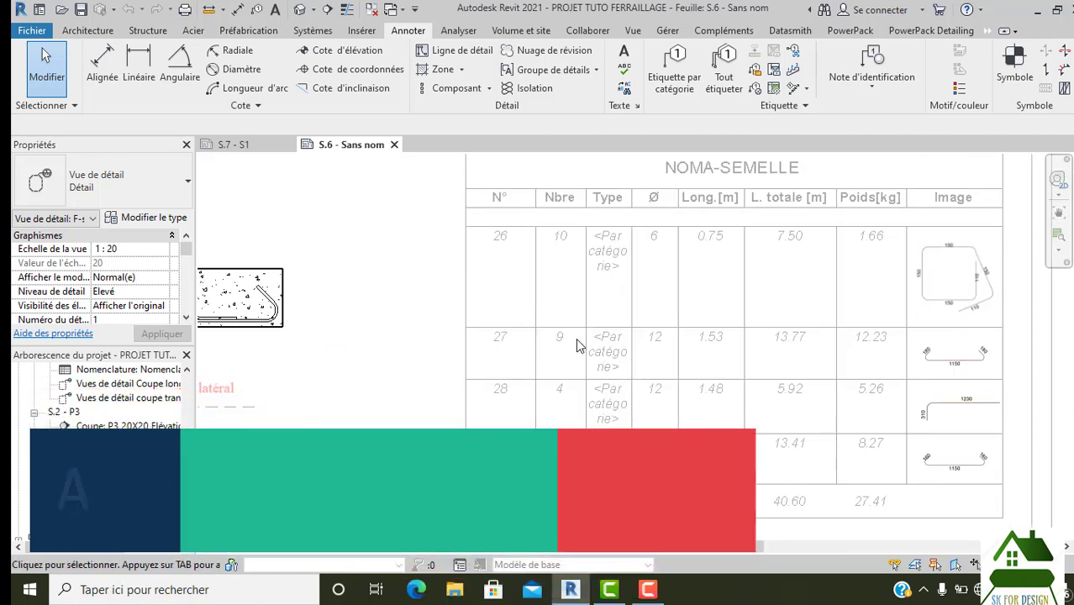
pyautogui.scroll(-2, 665, 269)
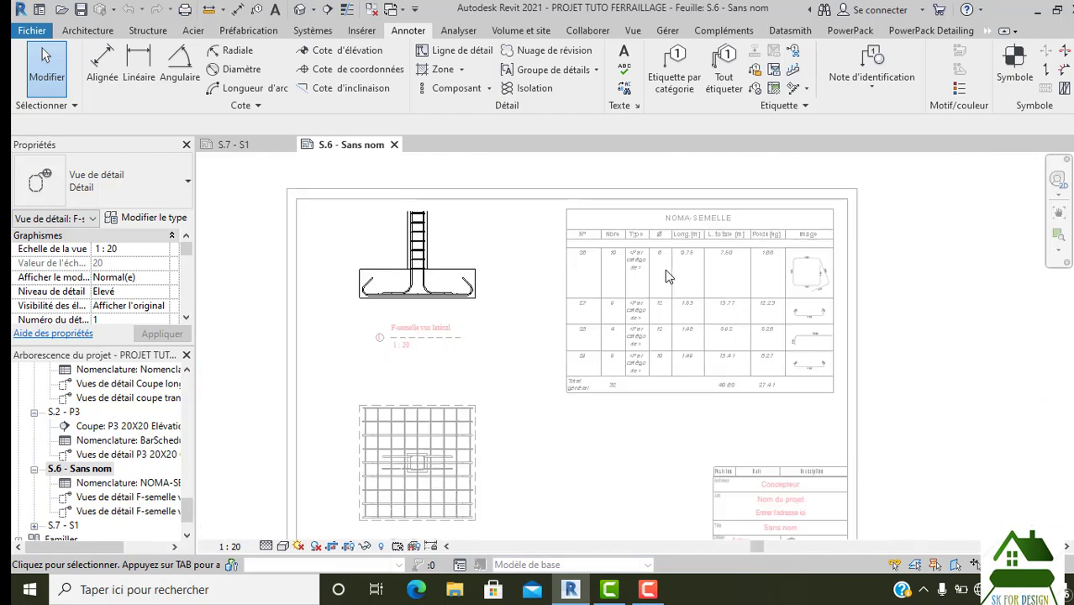
pyautogui.scroll(-1, 630, 323)
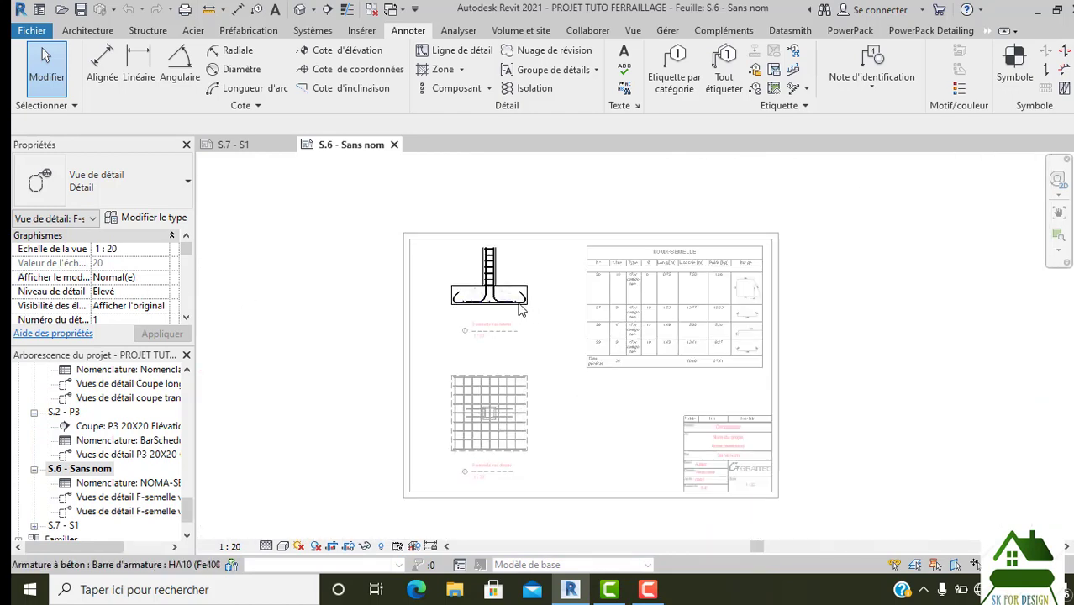
pyautogui.scroll(1, 434, 298)
pyautogui.scroll(1, 437, 296)
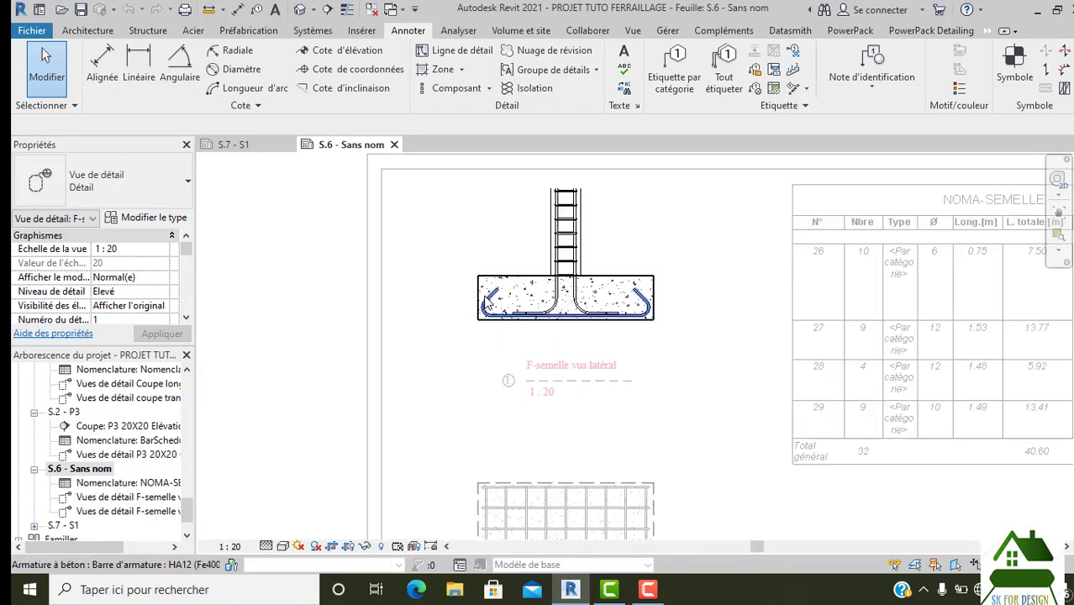
pyautogui.click(488, 301)
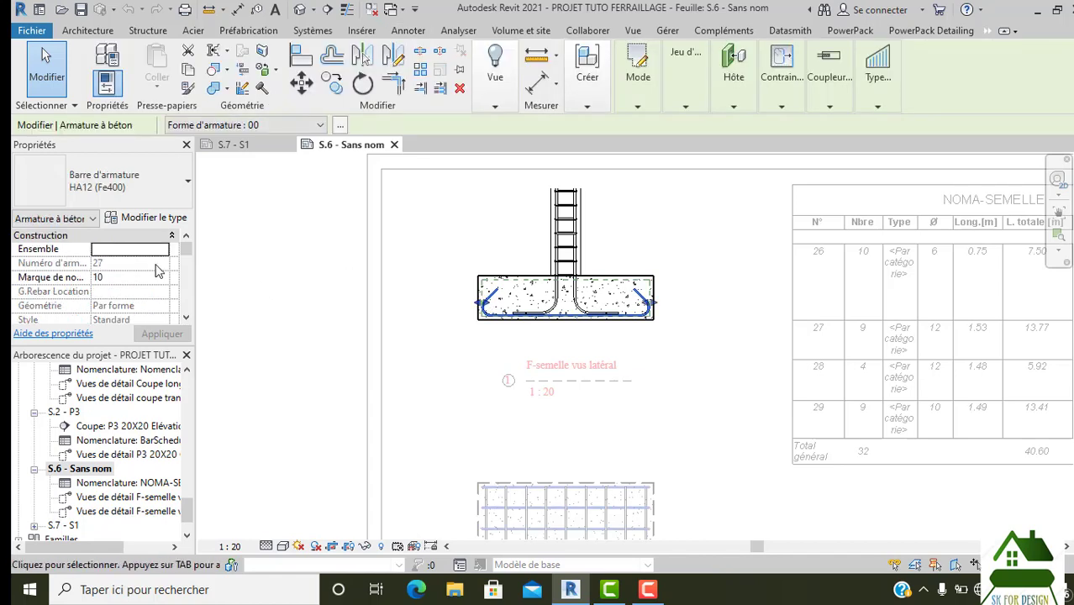
pyautogui.scroll(-2, 154, 277)
pyautogui.scroll(-5, 154, 278)
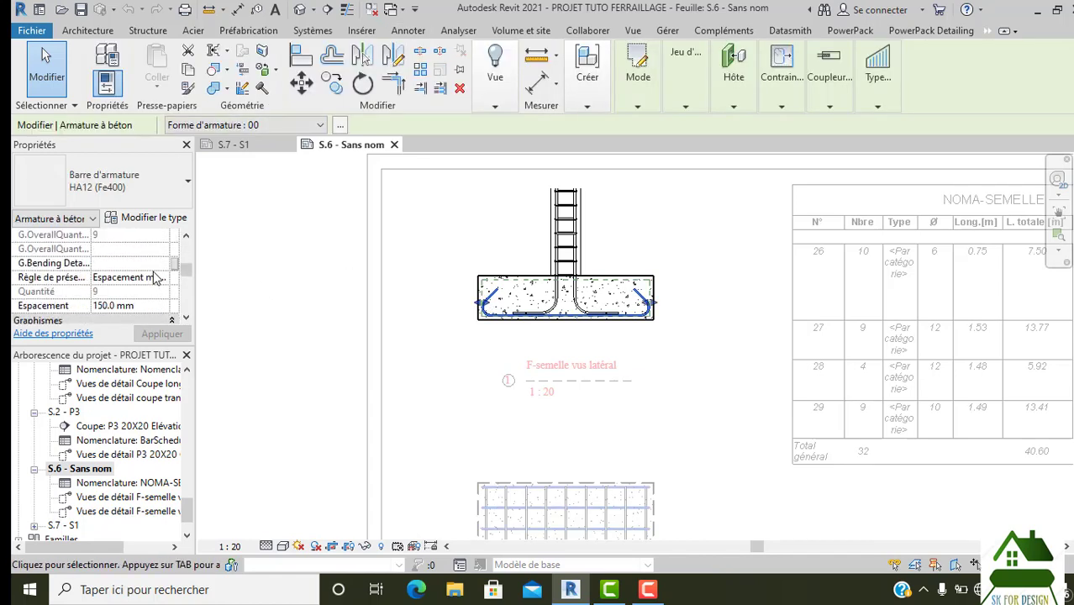
pyautogui.scroll(-2, 154, 278)
pyautogui.scroll(-3, 155, 279)
pyautogui.scroll(-2, 155, 282)
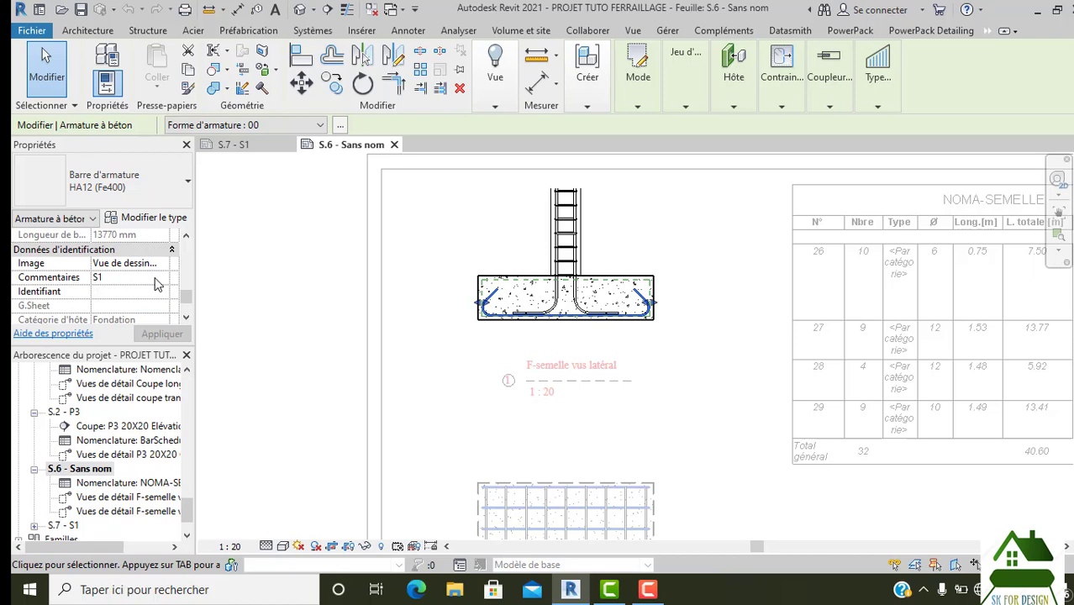
pyautogui.click(393, 308)
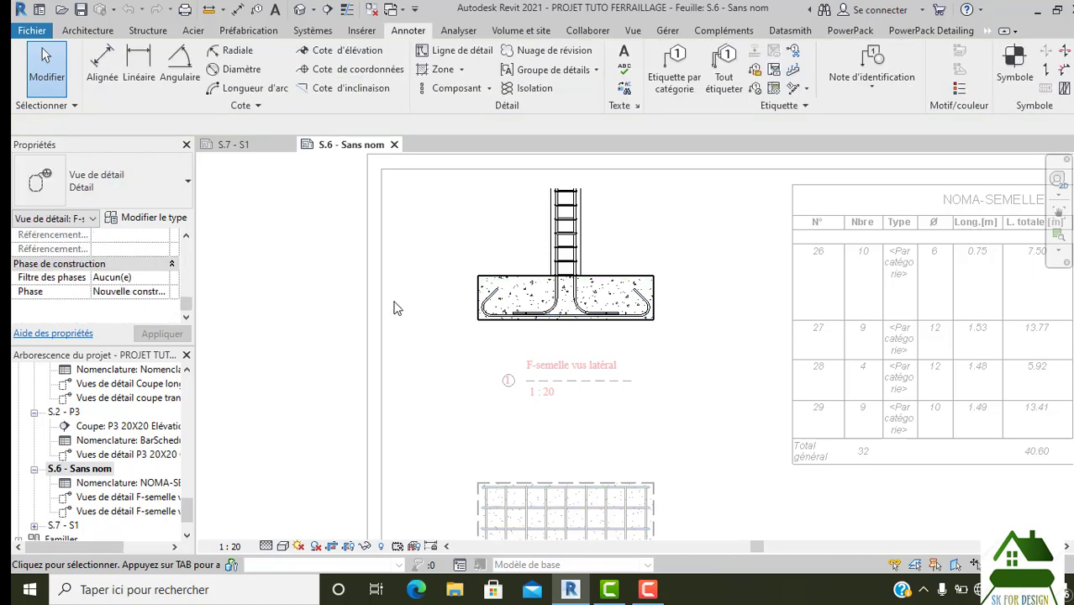
pyautogui.scroll(2, 435, 306)
pyautogui.scroll(2, 487, 311)
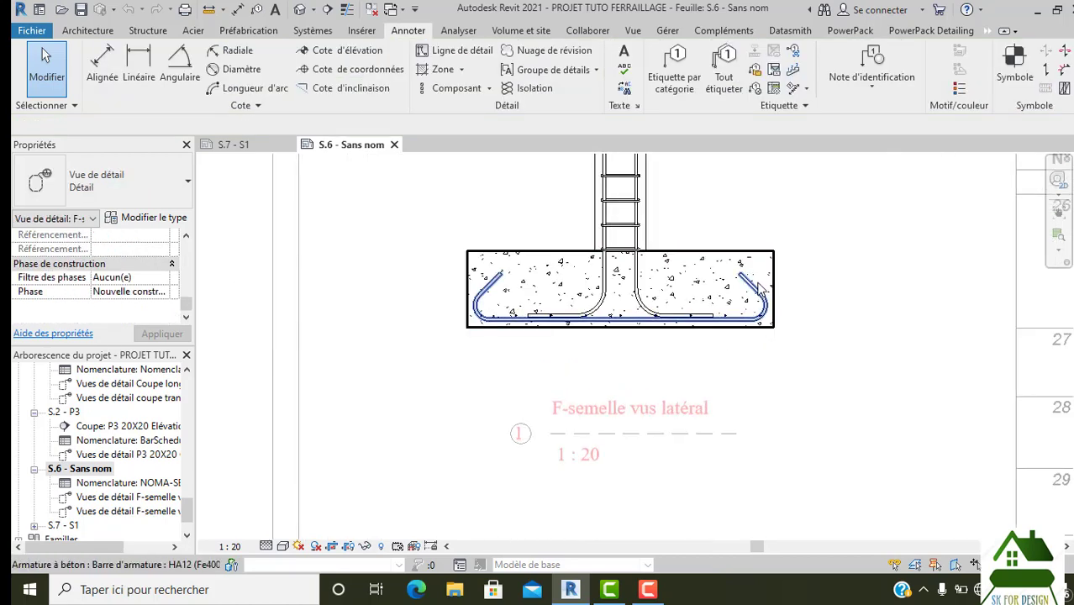
pyautogui.moveTo(574, 342); pyautogui.dragTo(537, 354, button='middle')
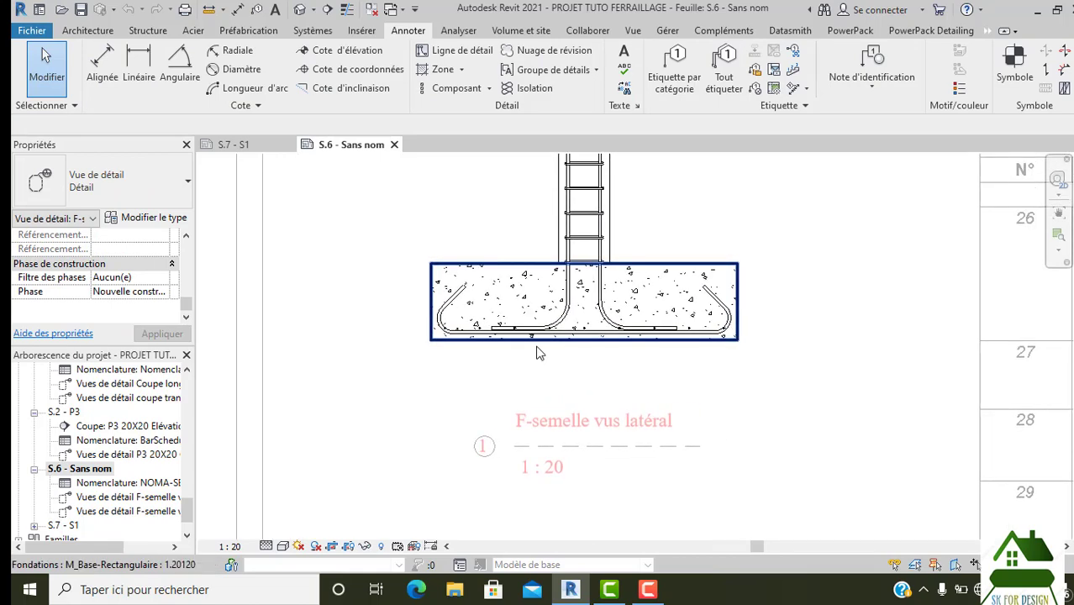
pyautogui.scroll(-2, 426, 279)
pyautogui.scroll(-1, 405, 272)
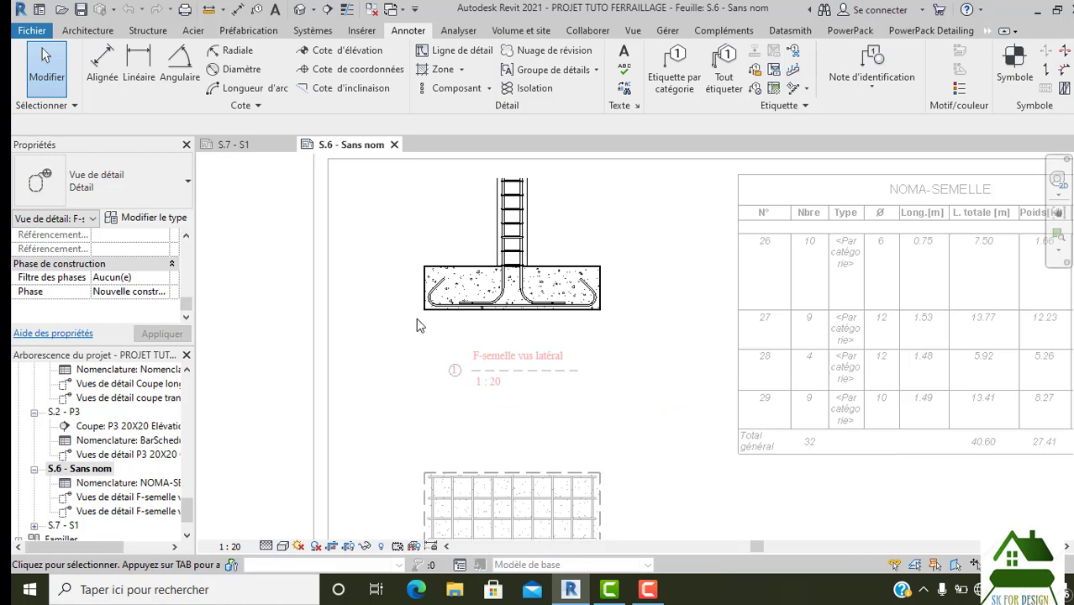
pyautogui.press('v')
pyautogui.press('v')
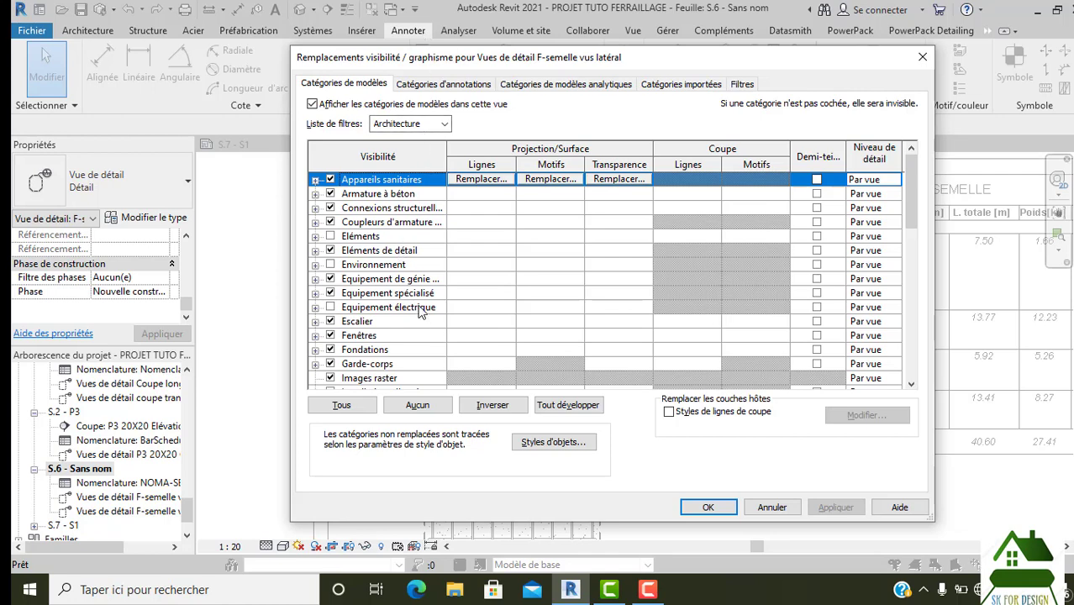
pyautogui.scroll(-2, 421, 309)
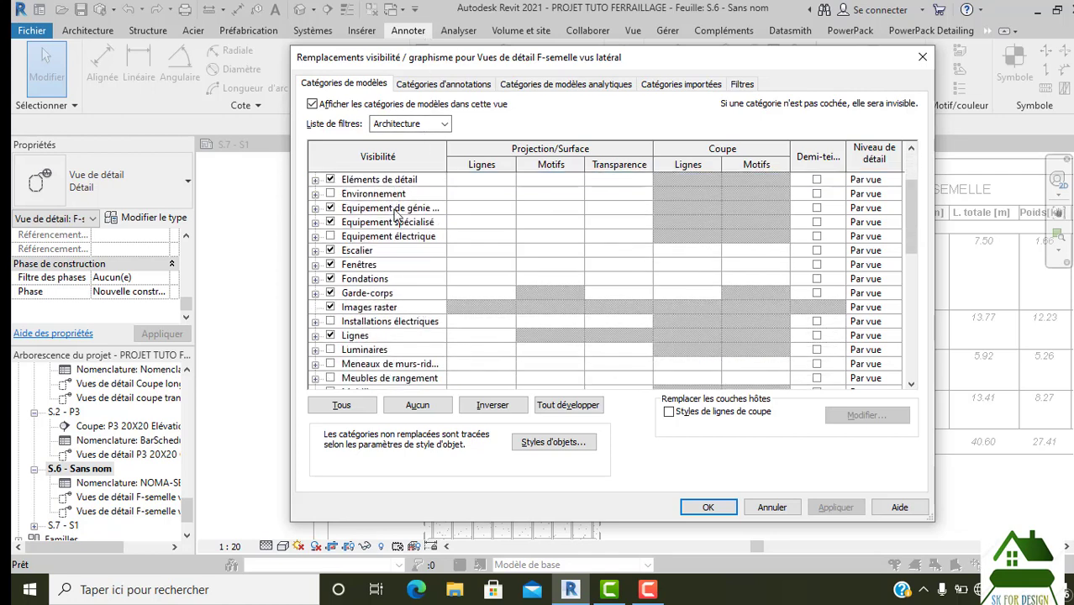
pyautogui.scroll(-2, 408, 252)
pyautogui.scroll(-1, 404, 244)
pyautogui.scroll(-1, 403, 248)
pyautogui.scroll(-1, 403, 255)
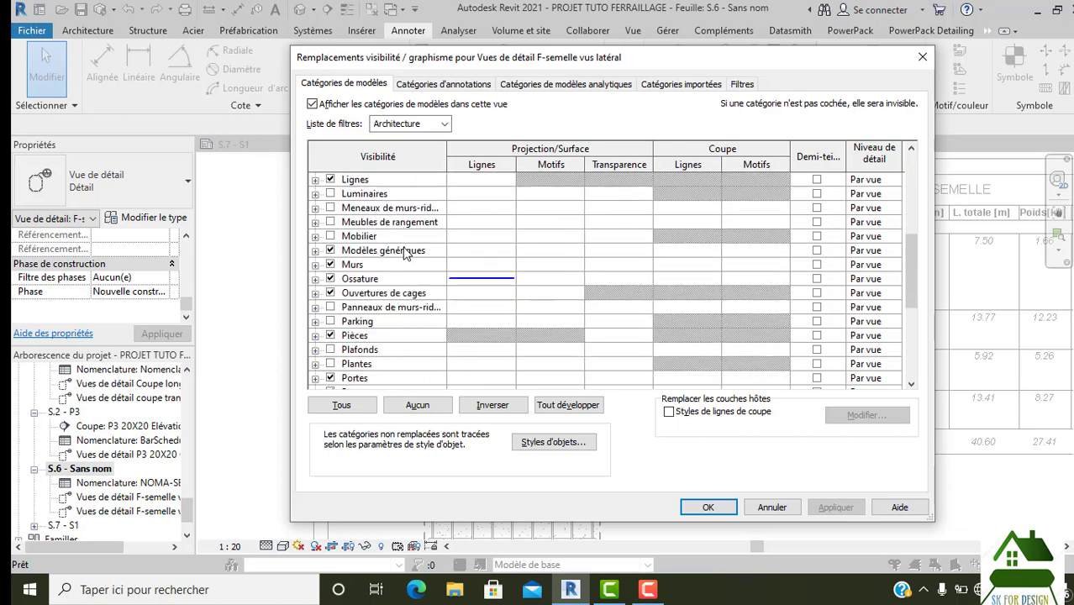
pyautogui.scroll(-1, 402, 262)
pyautogui.scroll(-1, 402, 265)
pyautogui.scroll(-1, 402, 269)
pyautogui.scroll(-1, 401, 273)
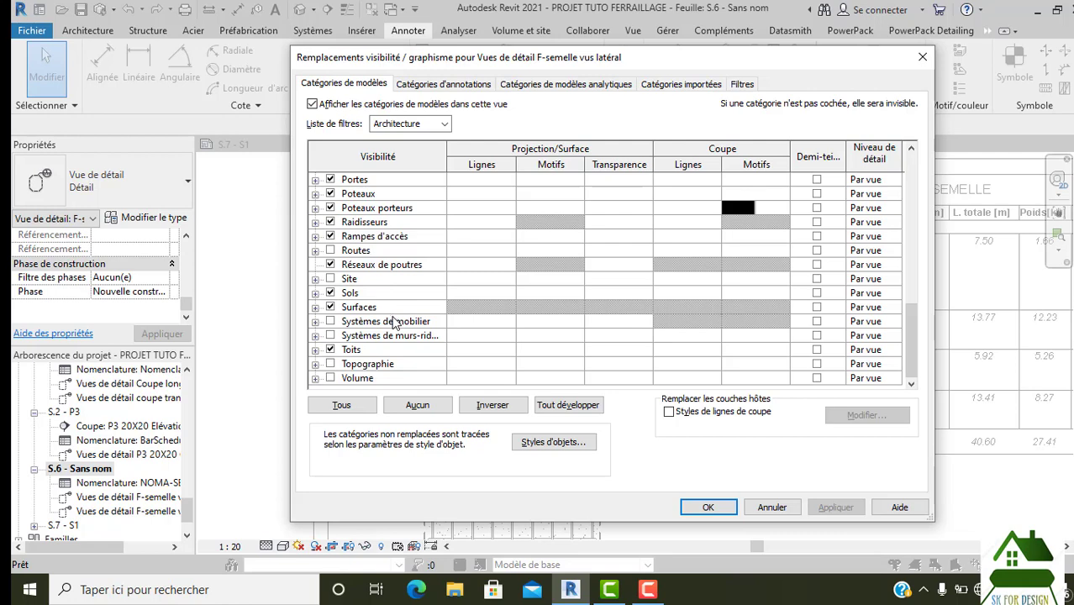
pyautogui.scroll(2, 394, 317)
pyautogui.scroll(1, 387, 307)
pyautogui.scroll(2, 380, 294)
pyautogui.scroll(1, 375, 285)
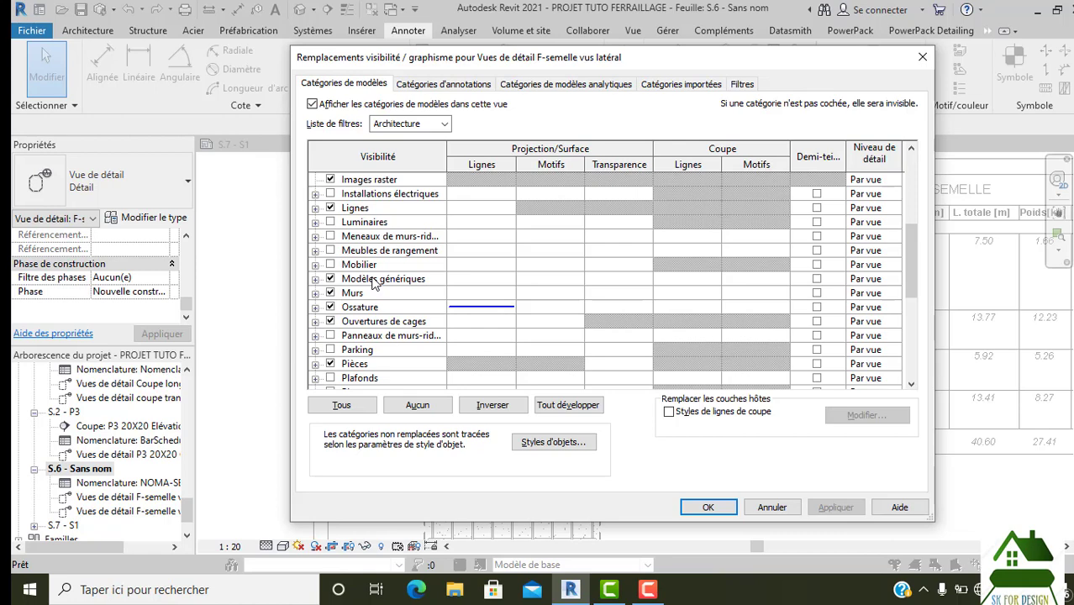
pyautogui.click(739, 84)
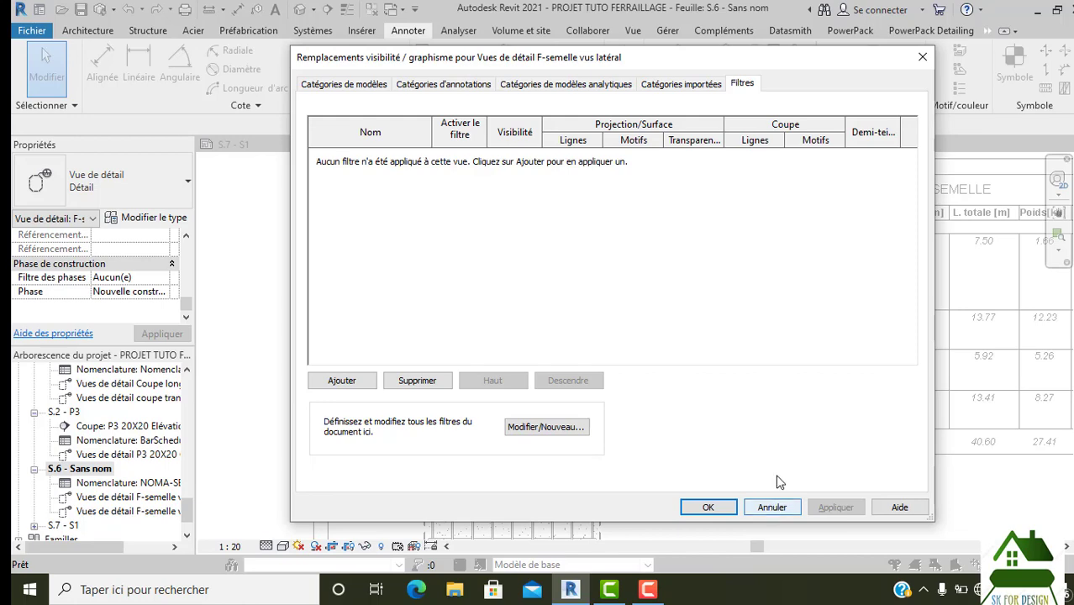
pyautogui.click(766, 509)
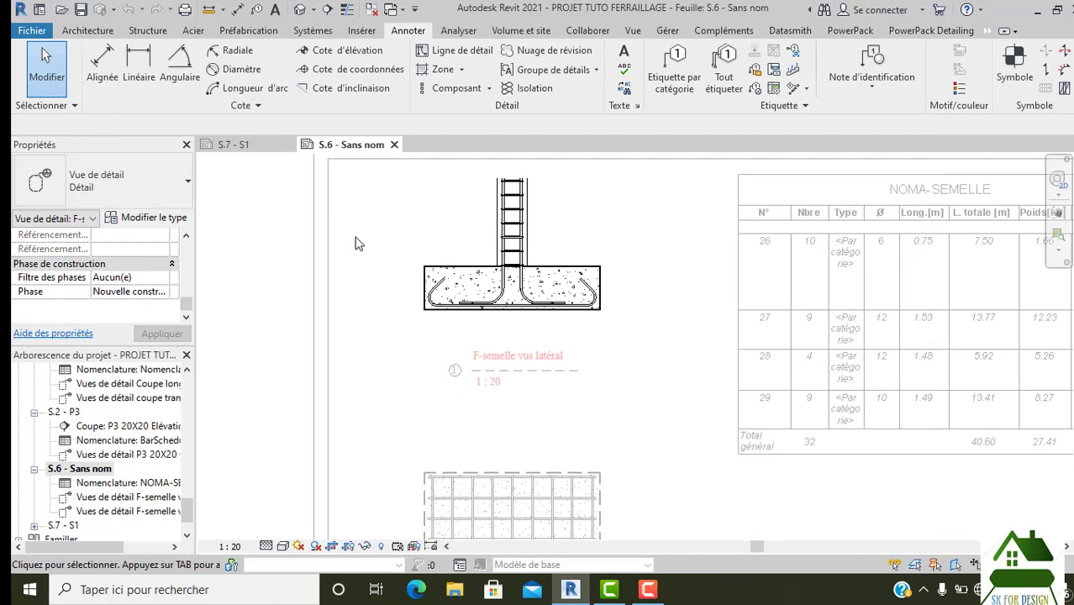
# Step: Open the Armature à béton line override via VG, leaving the line pattern unoverridden
pyautogui.press('v')
pyautogui.press('g')
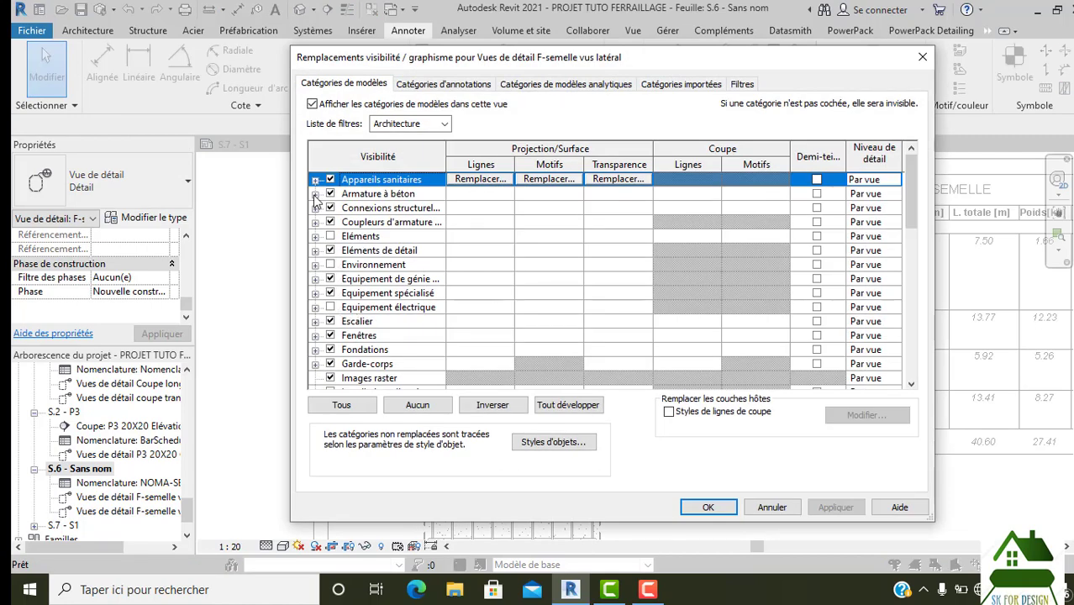
pyautogui.click(477, 193)
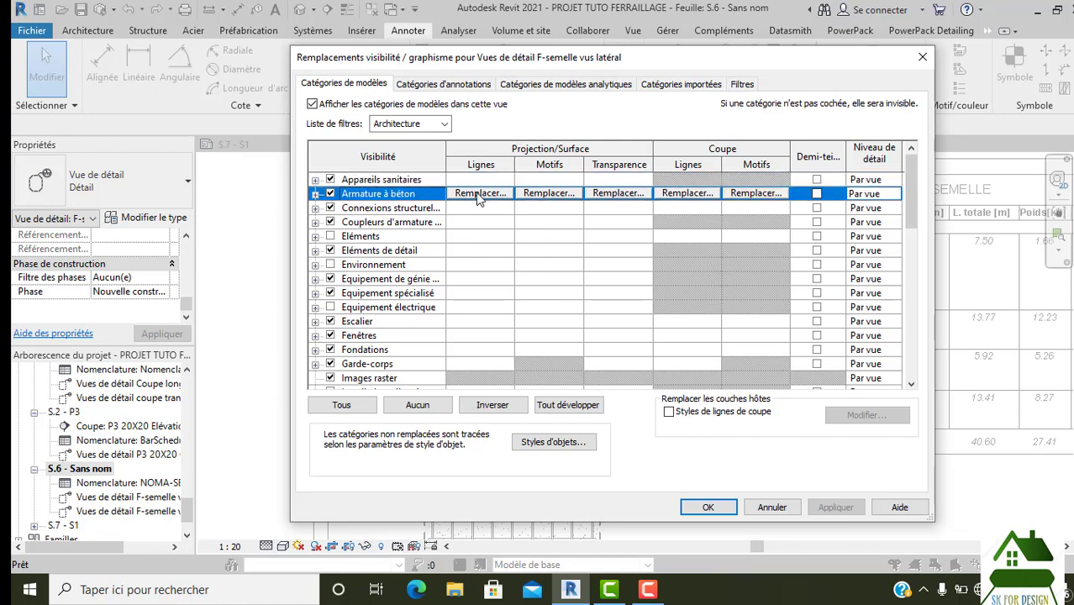
pyautogui.click(478, 193)
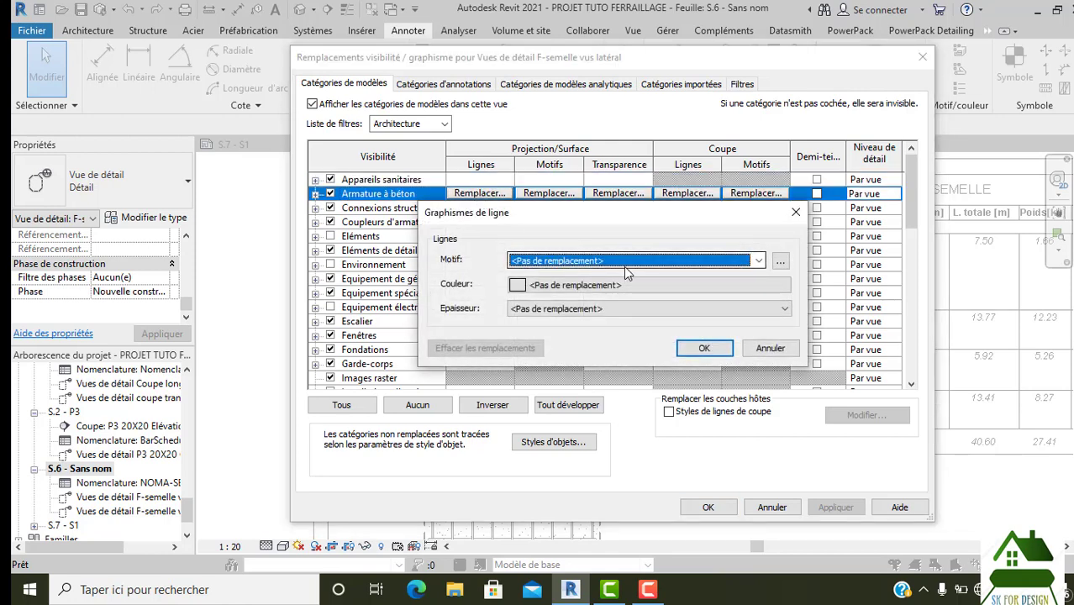
pyautogui.click(756, 263)
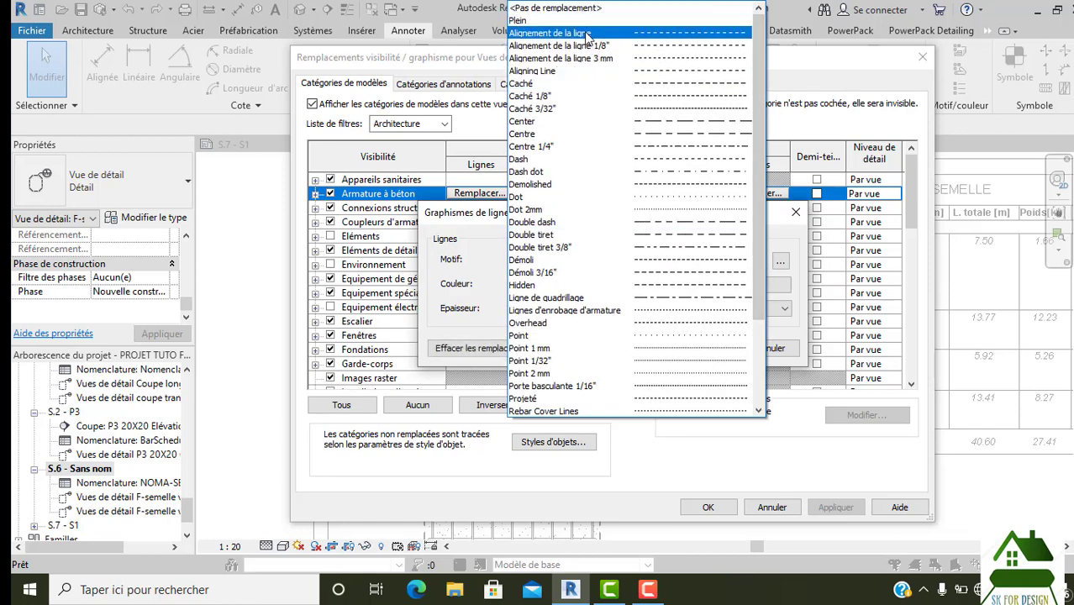
pyautogui.click(546, 21)
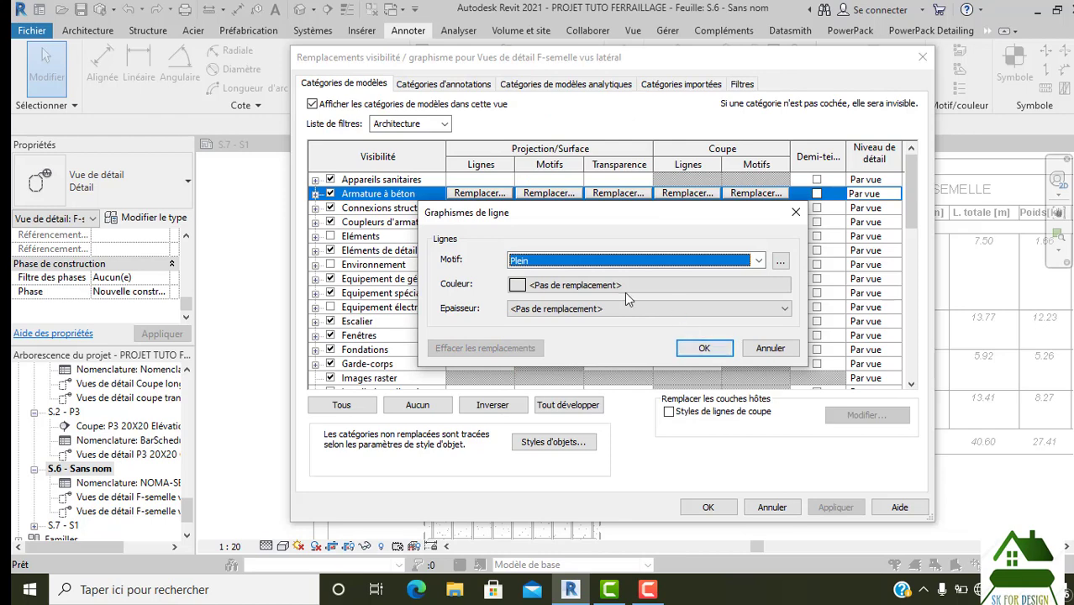
pyautogui.click(755, 263)
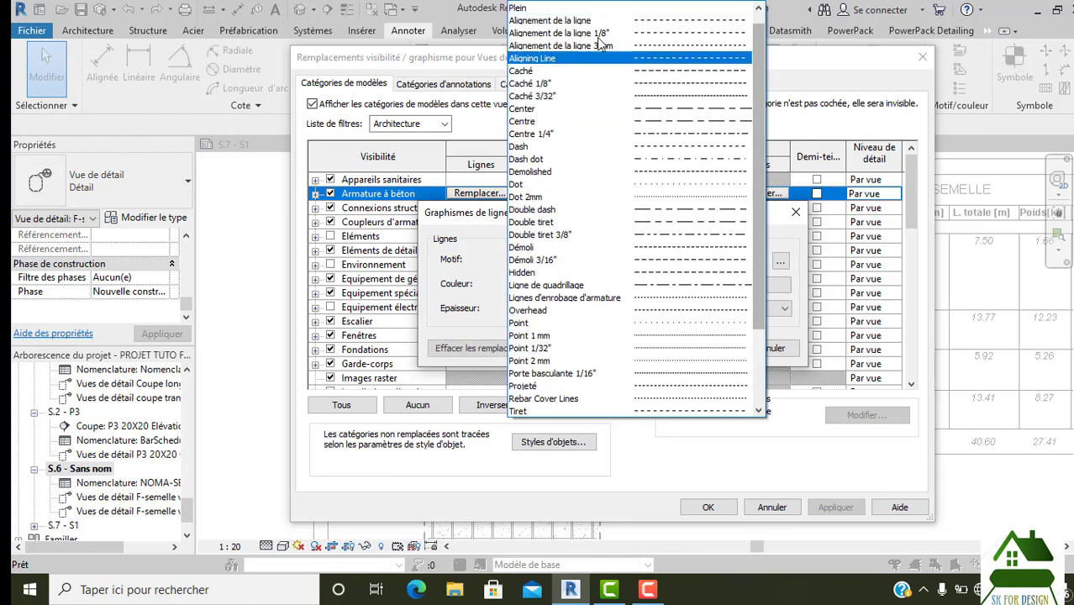
pyautogui.click(587, 8)
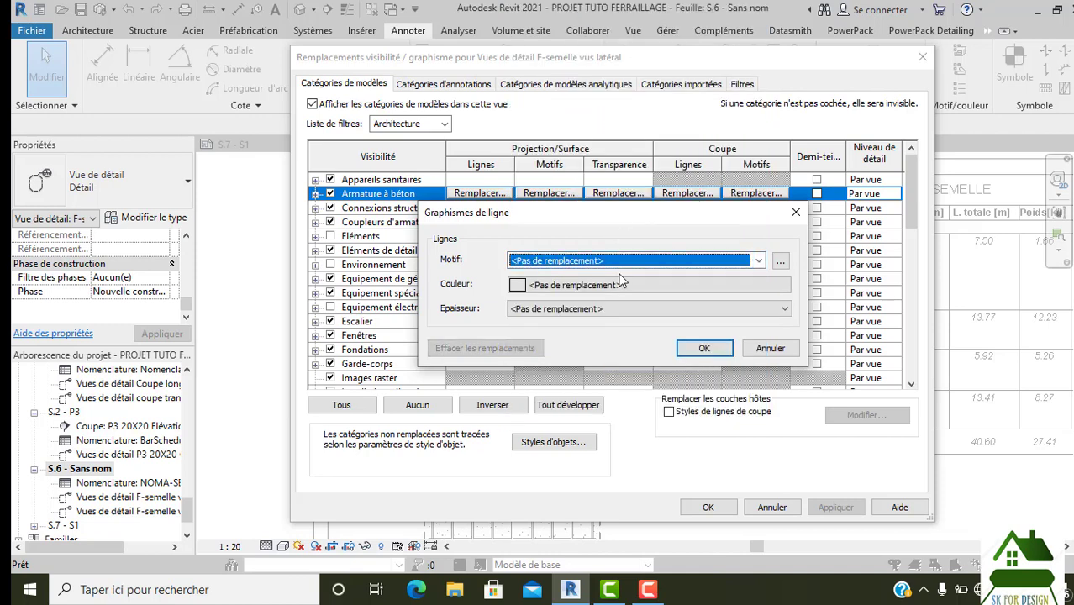
# Step: Give the rebar lines colour Rouge and weight 4, and apply to the view
pyautogui.click(622, 286)
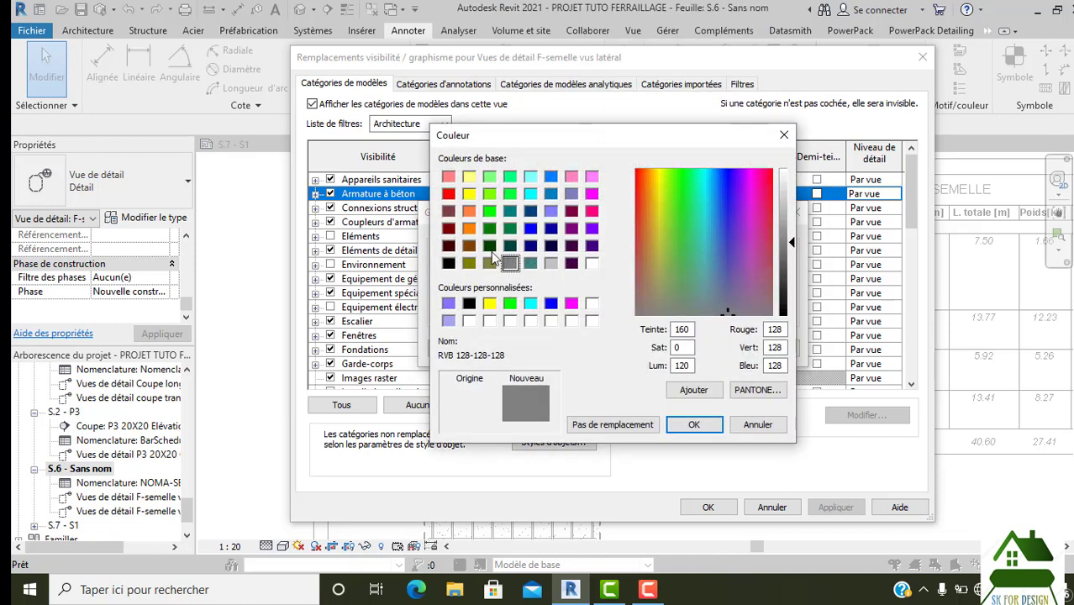
pyautogui.click(450, 194)
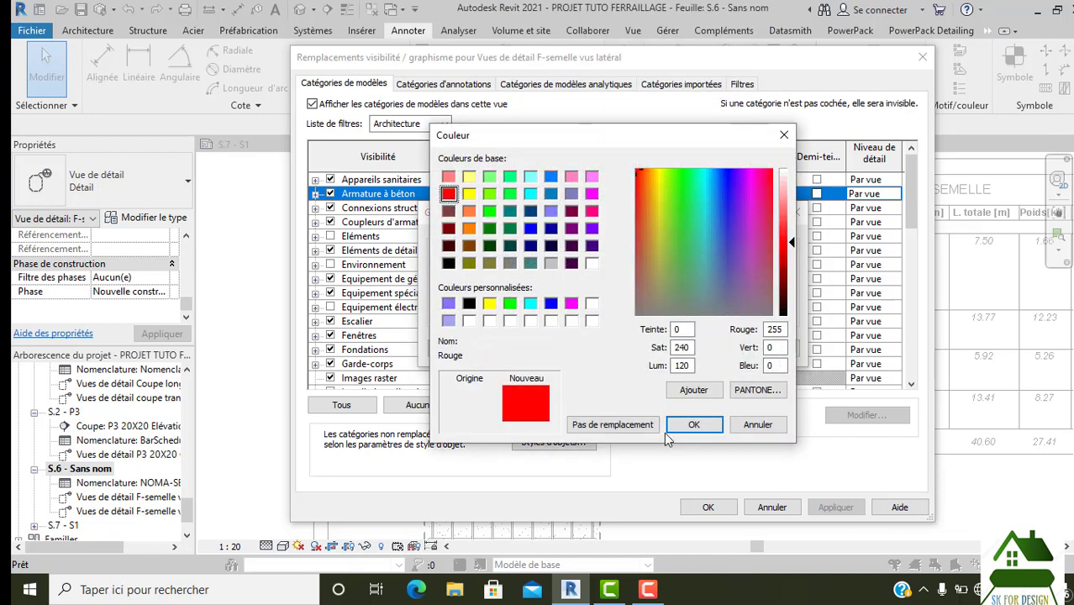
pyautogui.click(694, 424)
pyautogui.click(609, 308)
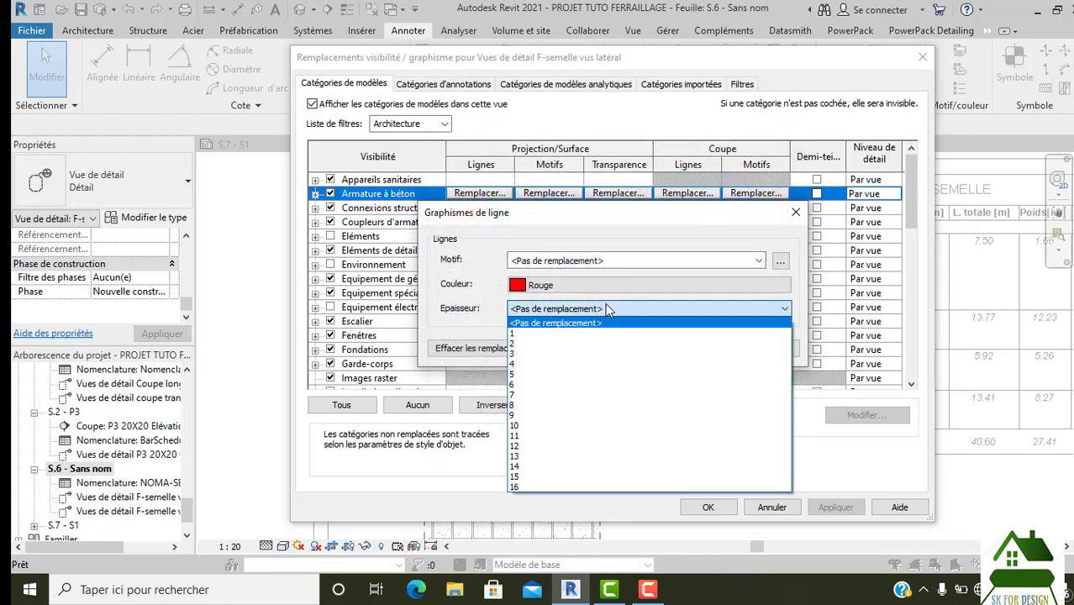
pyautogui.click(521, 364)
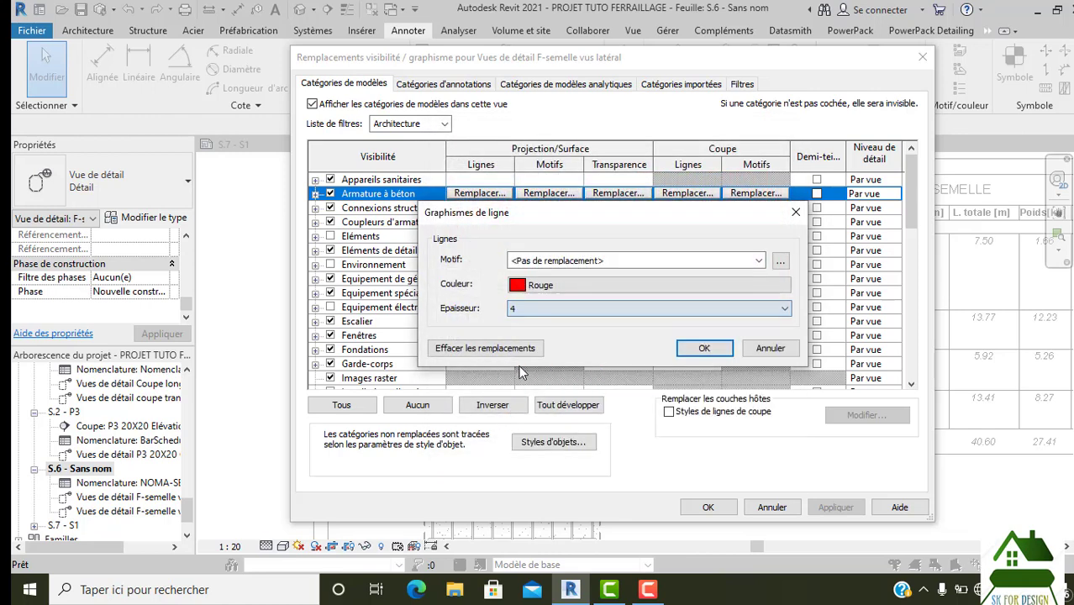
pyautogui.click(724, 348)
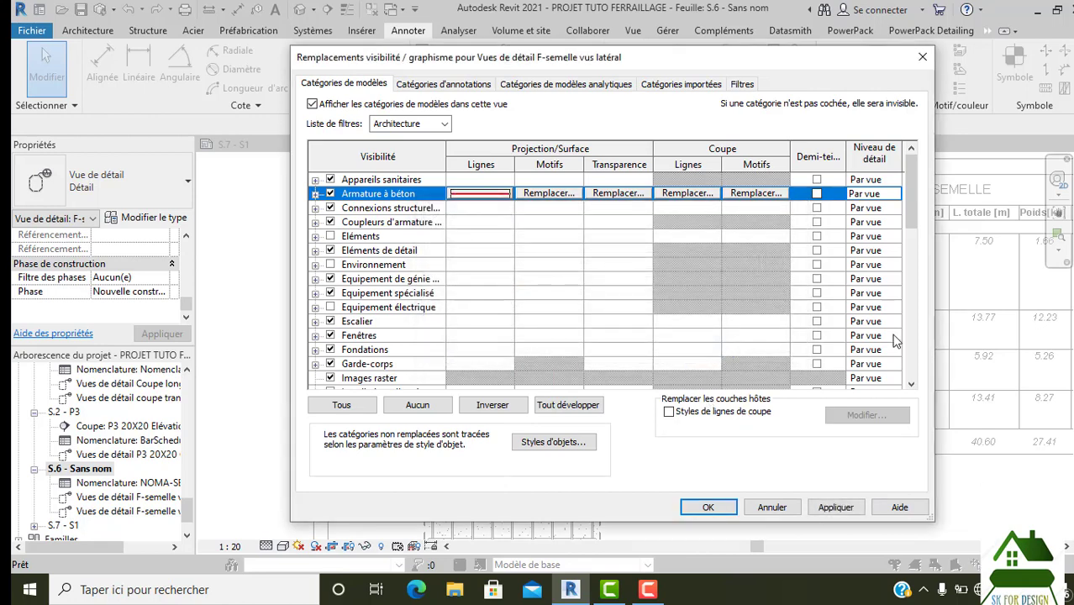
pyautogui.click(838, 506)
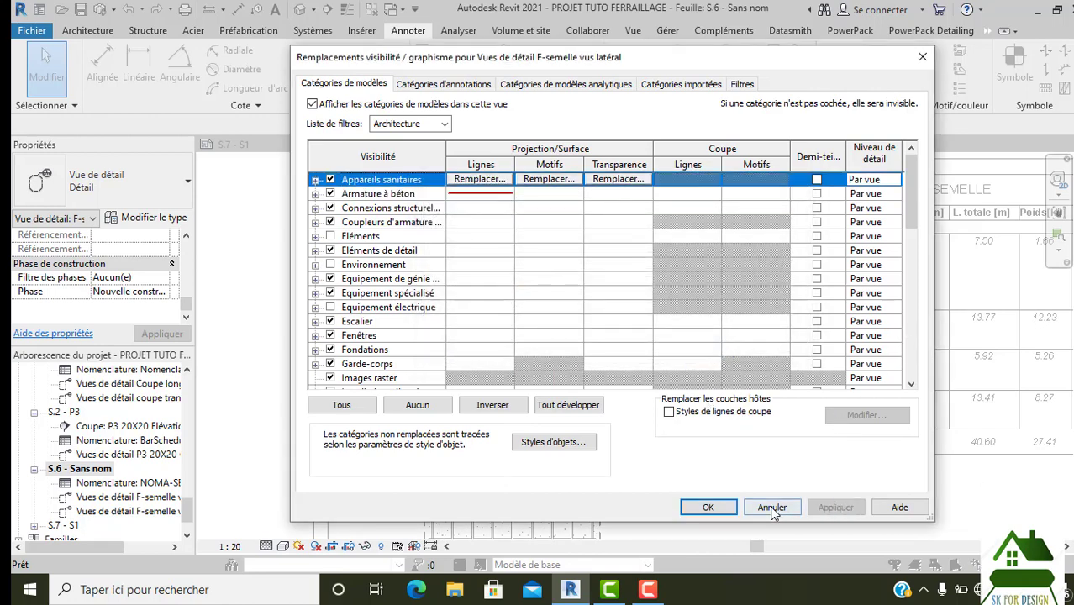
# Step: Close Visibility/Graphics and inspect the red bottom HA12 bar on the sheet
pyautogui.click(708, 508)
pyautogui.scroll(2, 554, 287)
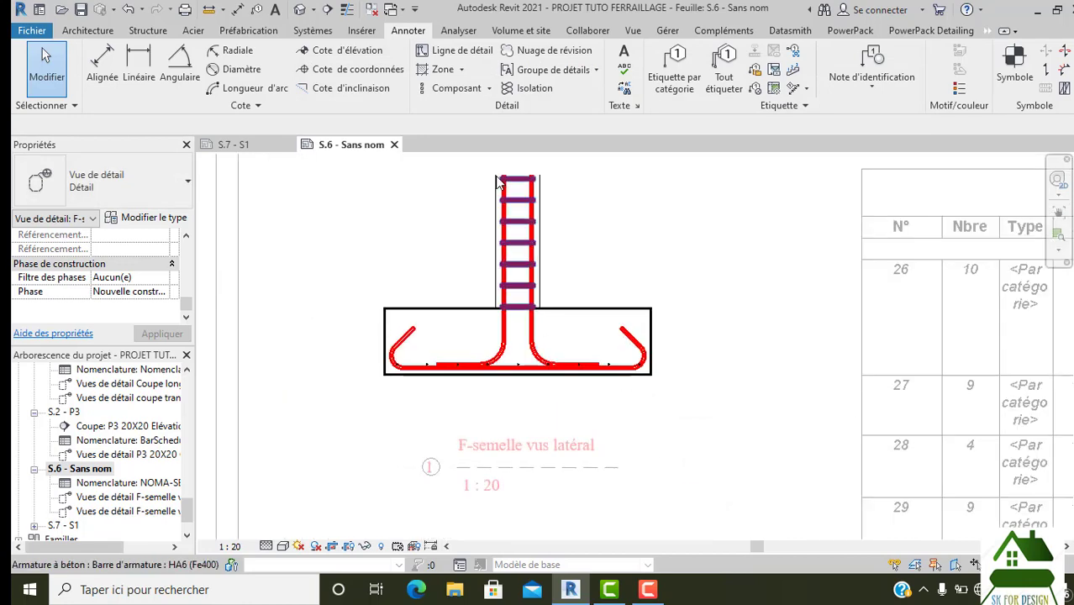
pyautogui.scroll(2, 553, 220)
pyautogui.scroll(-2, 538, 336)
pyautogui.scroll(2, 533, 399)
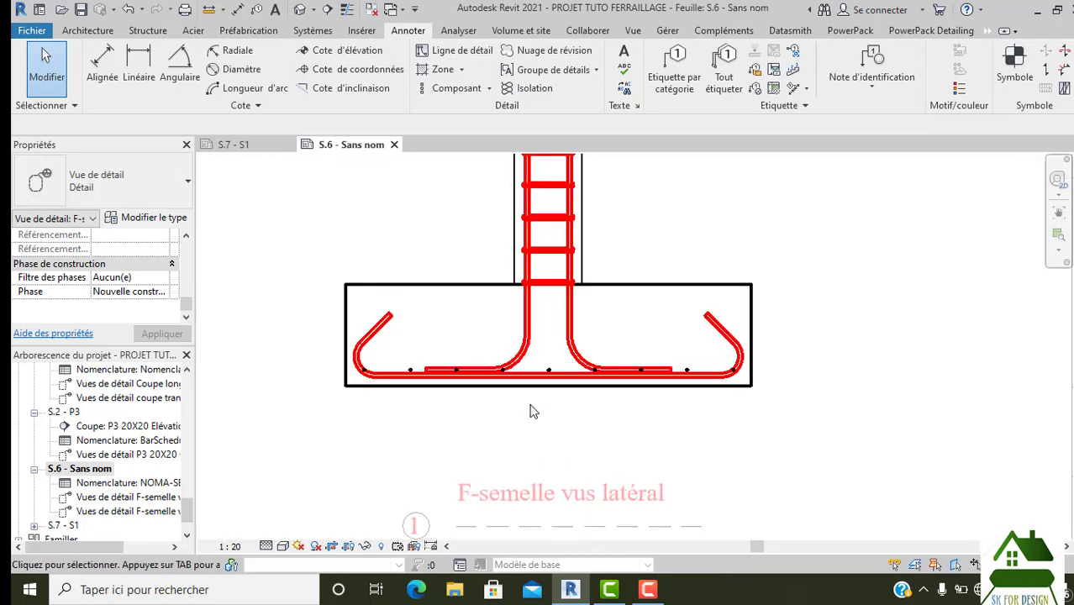
pyautogui.scroll(1, 504, 378)
pyautogui.scroll(1, 457, 339)
pyautogui.scroll(-2, 388, 312)
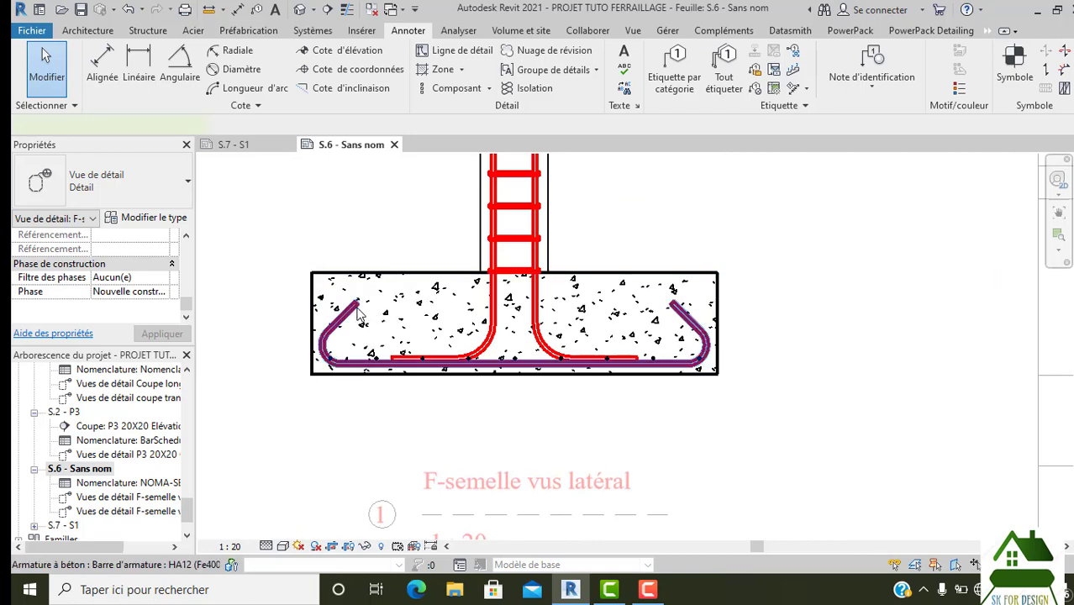
pyautogui.click(359, 313)
pyautogui.click(393, 416)
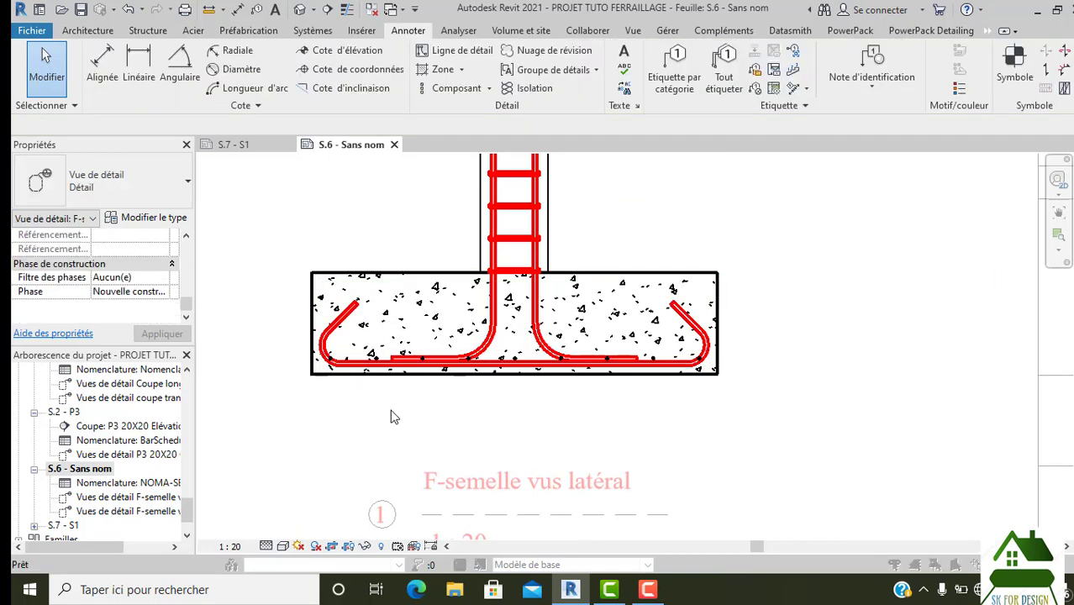
# Step: Reset the Armature à béton line weight to Pas de remplacement, keeping the red colour
pyautogui.press('v')
pyautogui.press('v')
pyautogui.click(502, 194)
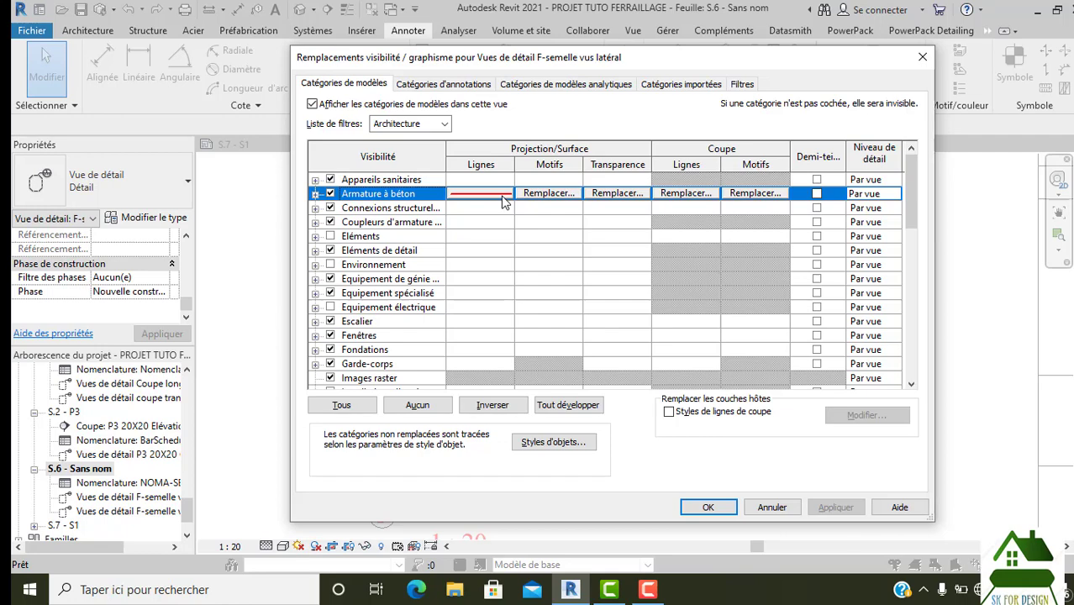
pyautogui.click(503, 198)
pyautogui.click(549, 313)
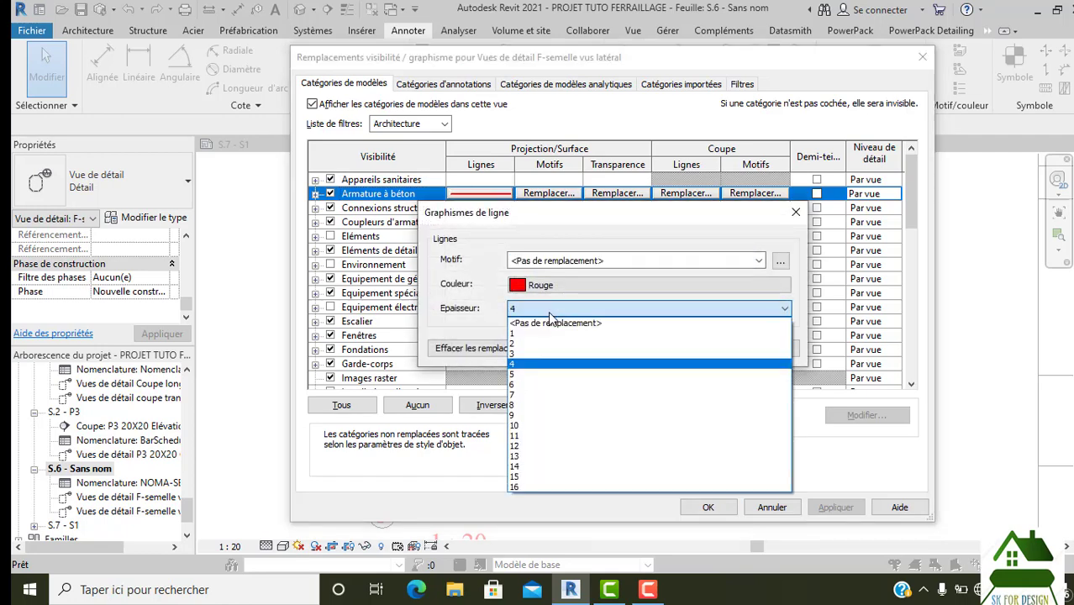
pyautogui.click(552, 323)
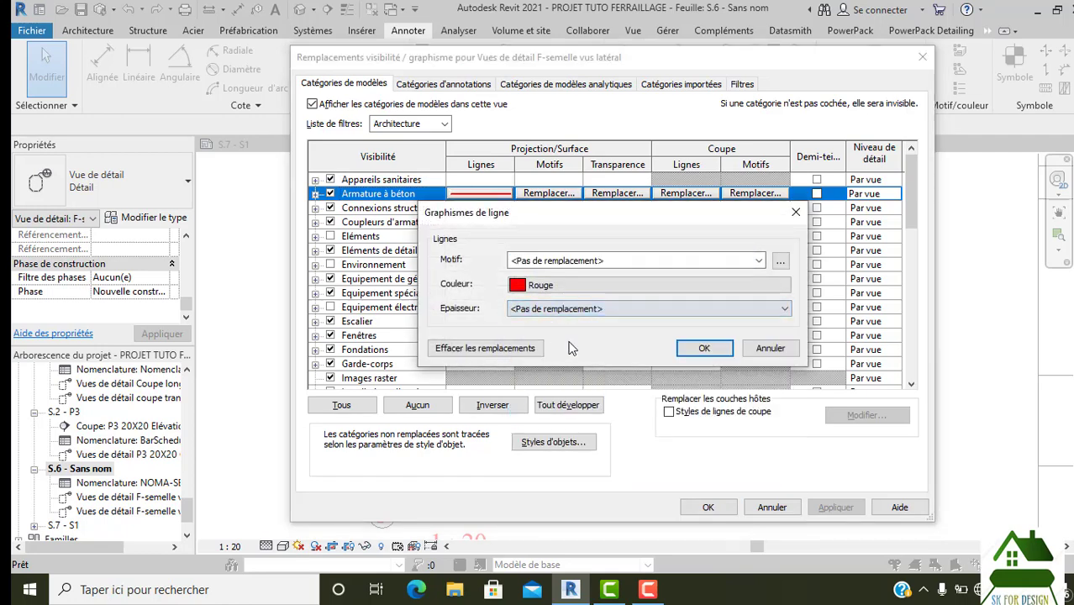
pyautogui.click(702, 348)
pyautogui.click(712, 507)
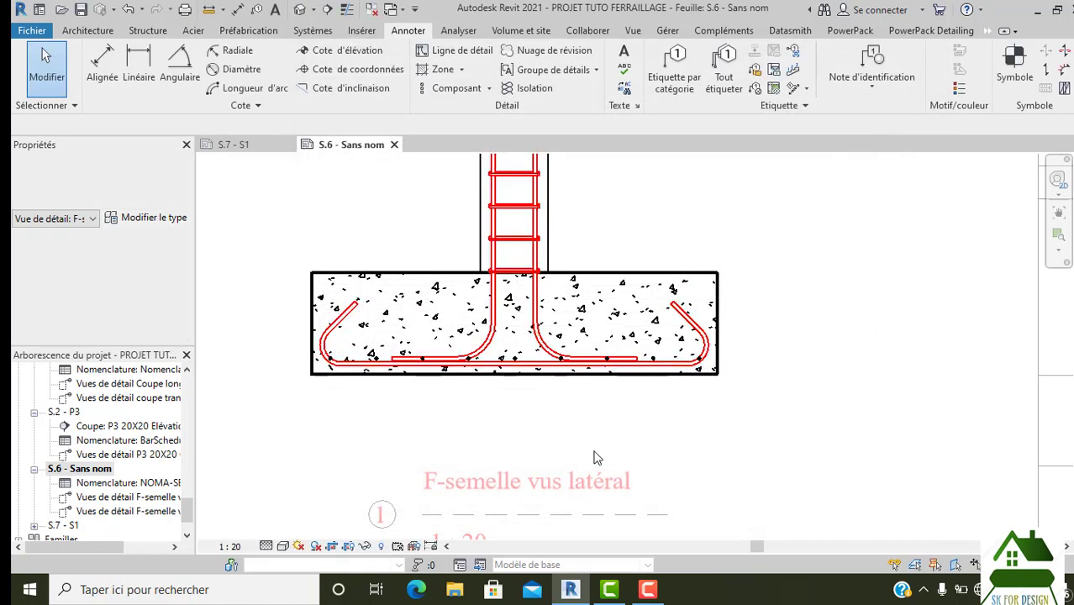
pyautogui.scroll(-2, 563, 424)
pyautogui.scroll(2, 565, 416)
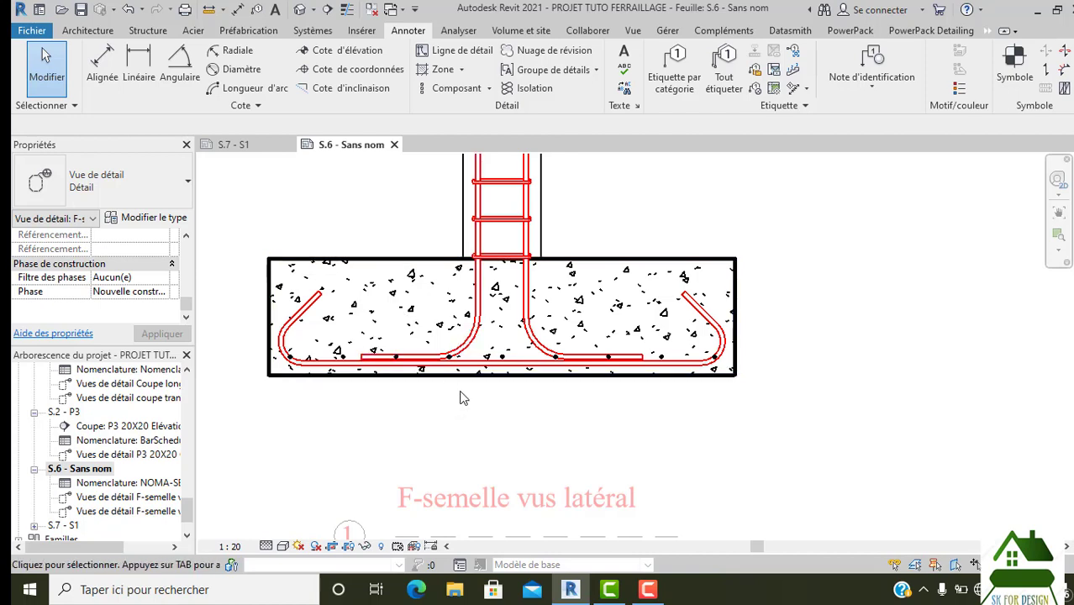
pyautogui.scroll(-2, 458, 364)
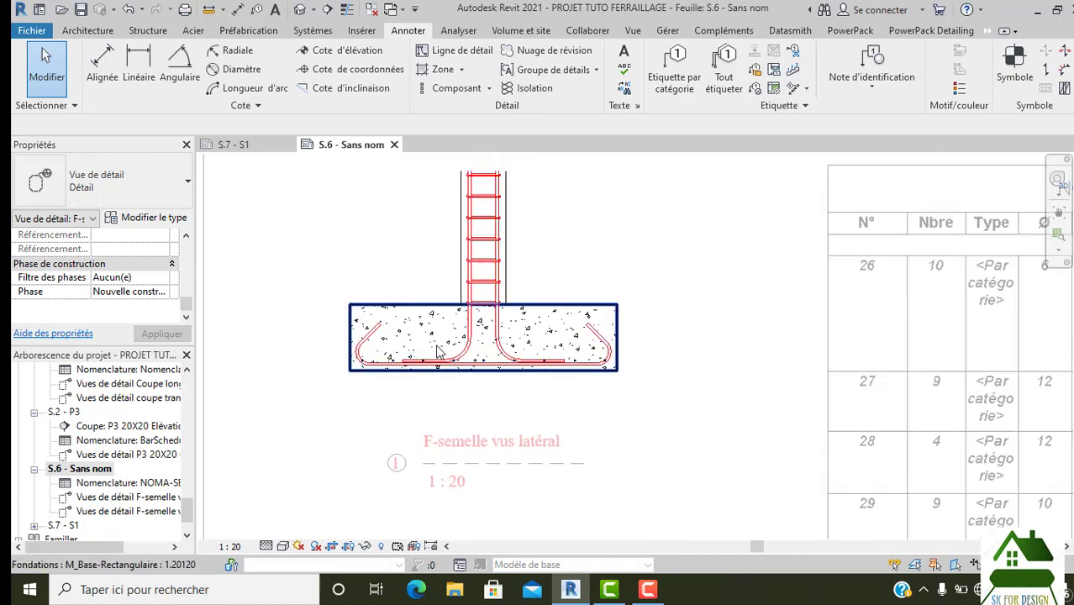
pyautogui.scroll(2, 438, 351)
pyautogui.scroll(1, 446, 361)
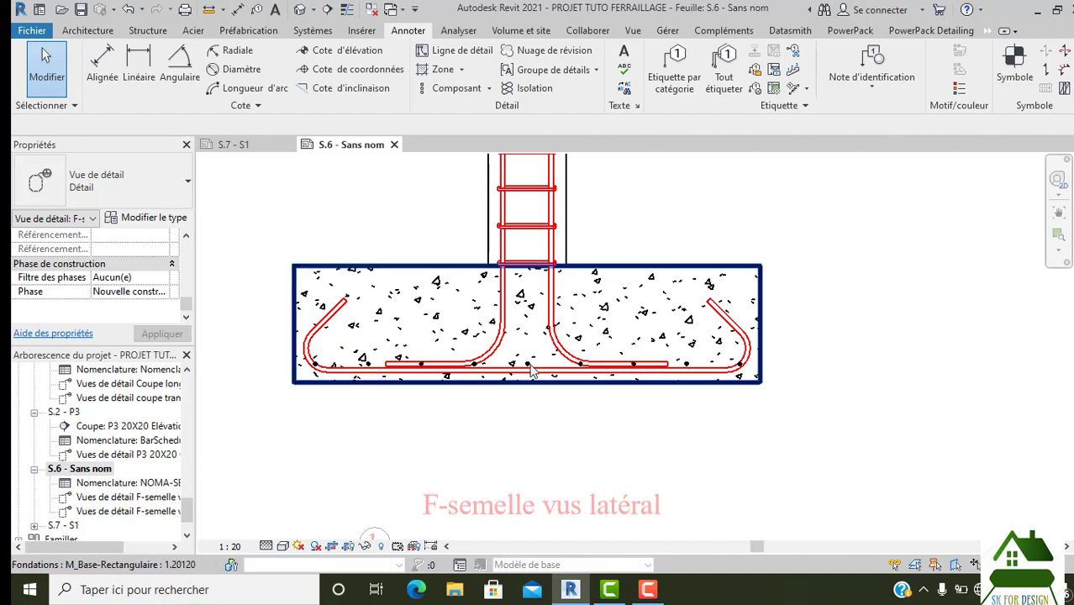
pyautogui.scroll(-1, 530, 369)
pyautogui.scroll(-1, 530, 369)
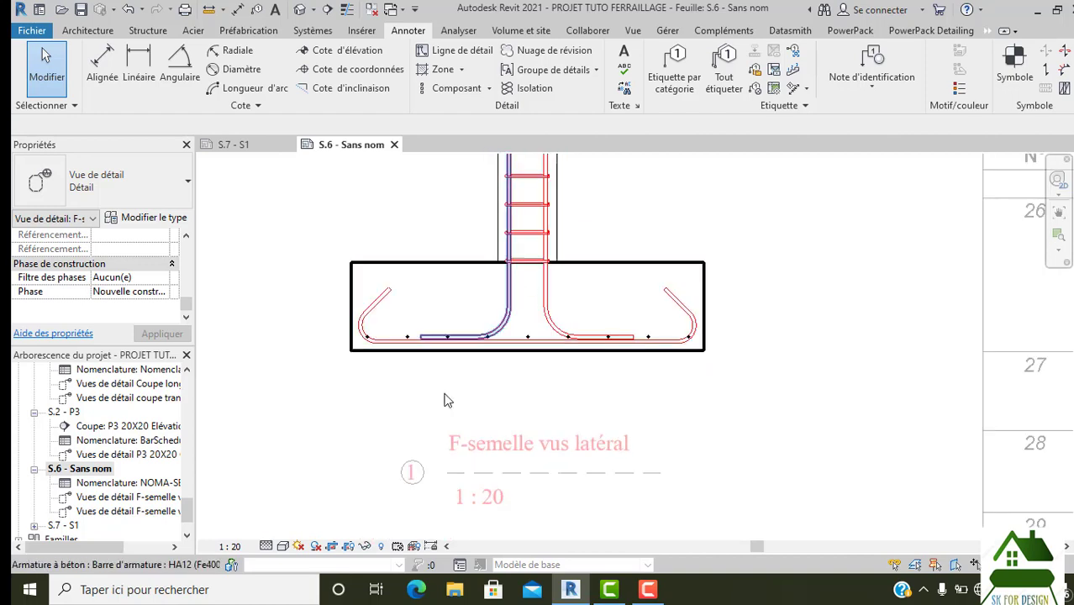
pyautogui.click(267, 547)
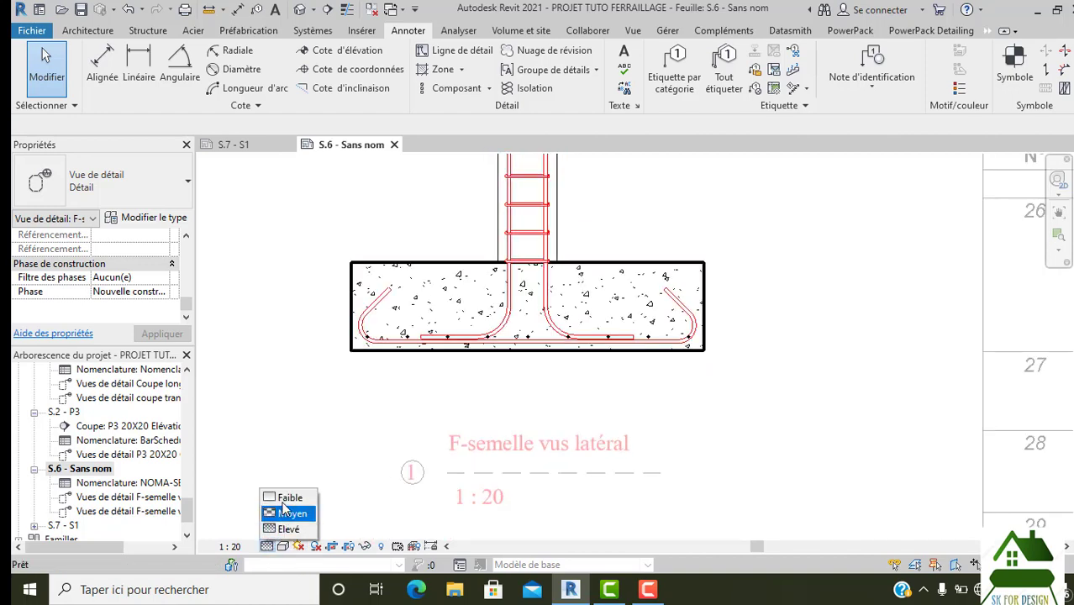
pyautogui.click(281, 513)
pyautogui.scroll(-1, 473, 285)
pyautogui.scroll(-1, 559, 227)
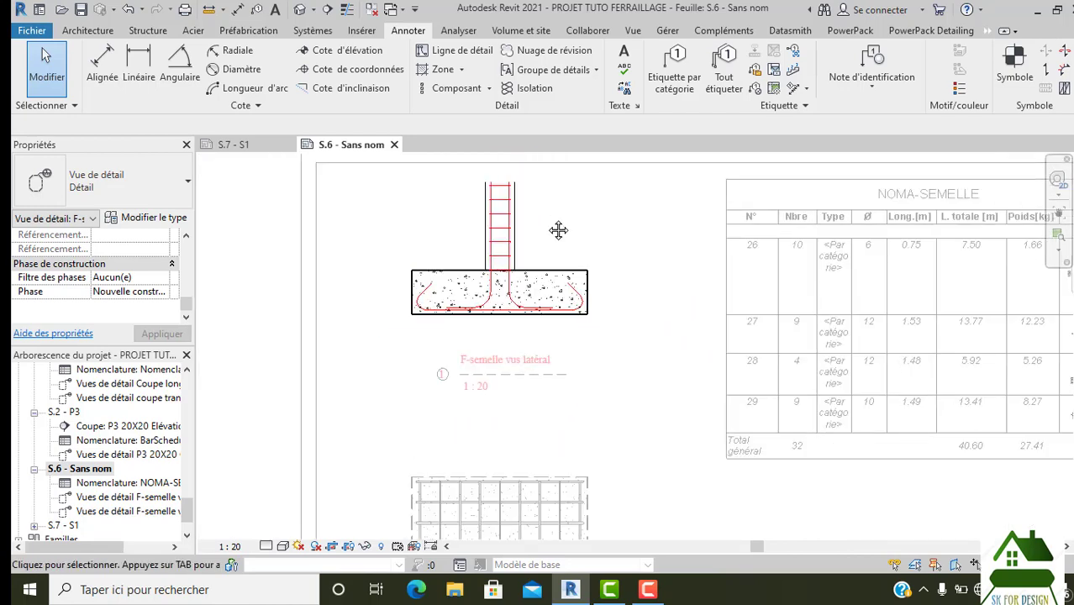
pyautogui.scroll(2, 547, 259)
pyautogui.scroll(-2, 547, 252)
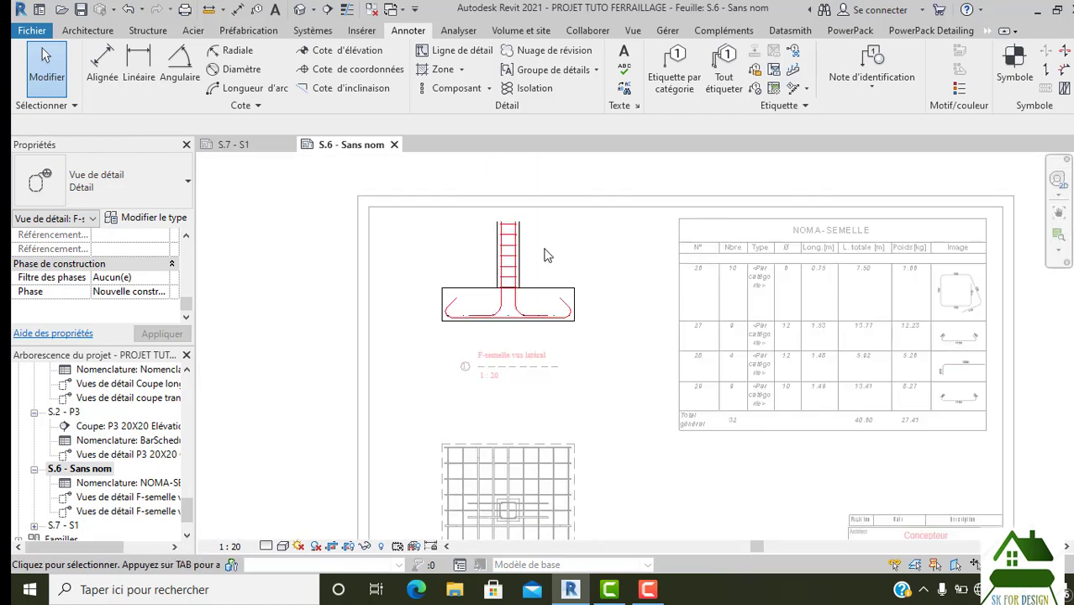
pyautogui.scroll(-1, 542, 252)
pyautogui.scroll(2, 538, 253)
pyautogui.scroll(1, 535, 254)
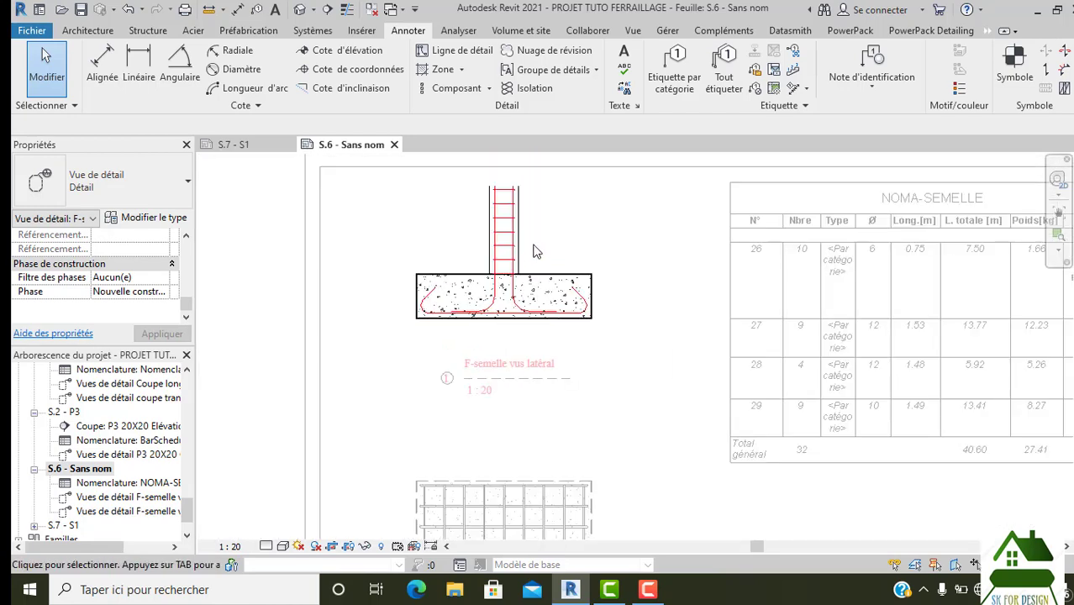
pyautogui.scroll(1, 535, 250)
pyautogui.scroll(1, 504, 260)
pyautogui.scroll(-2, 483, 269)
pyautogui.scroll(-1, 496, 327)
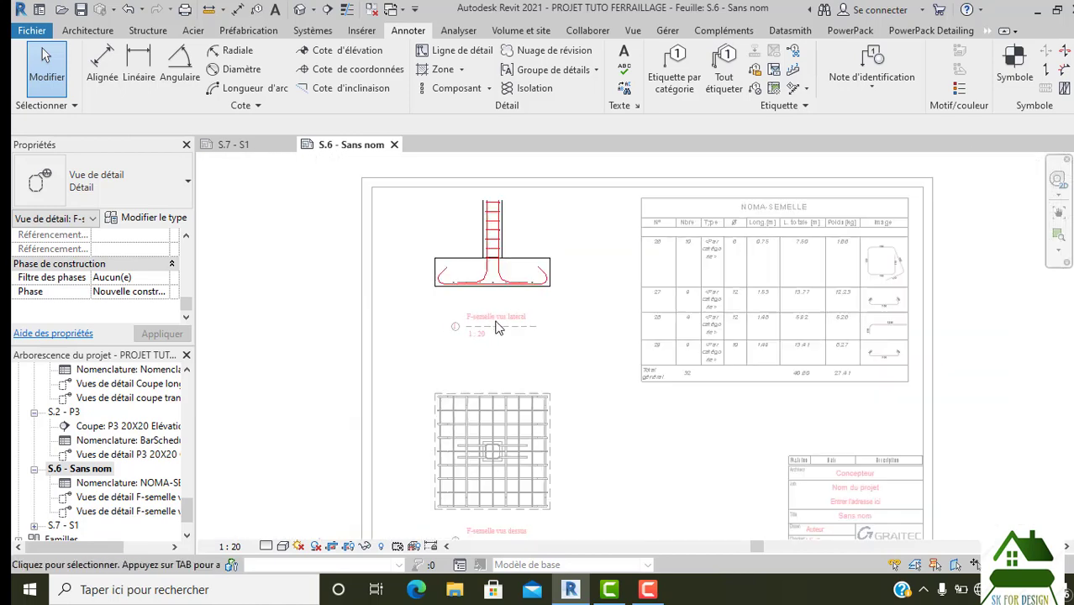
pyautogui.scroll(1, 503, 393)
pyautogui.scroll(1, 478, 306)
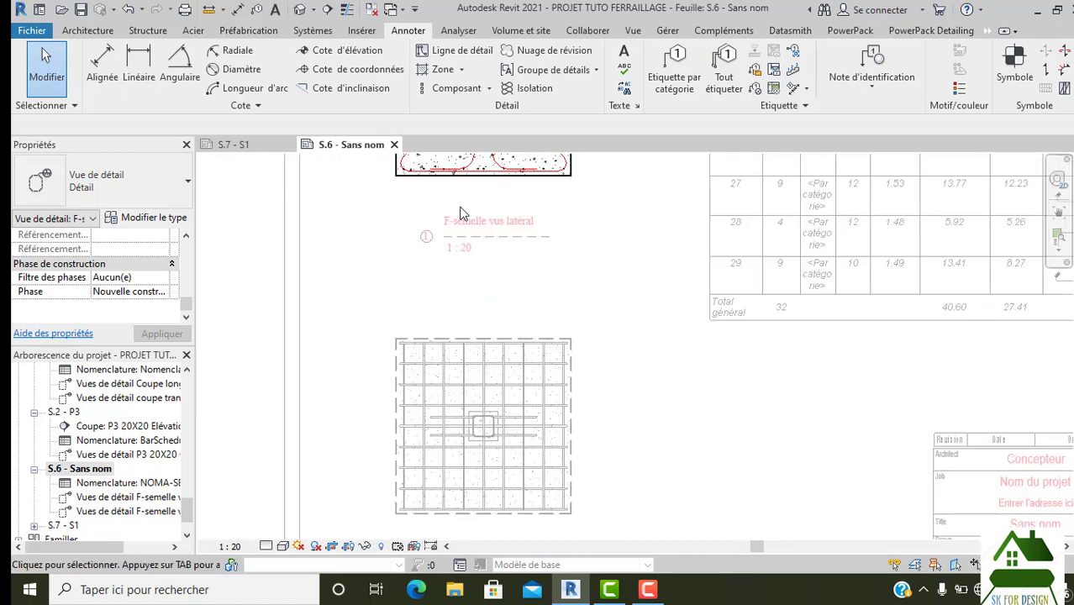
pyautogui.moveTo(460, 213); pyautogui.dragTo(480, 388, button='middle')
pyautogui.scroll(1, 473, 346)
pyautogui.scroll(1, 480, 280)
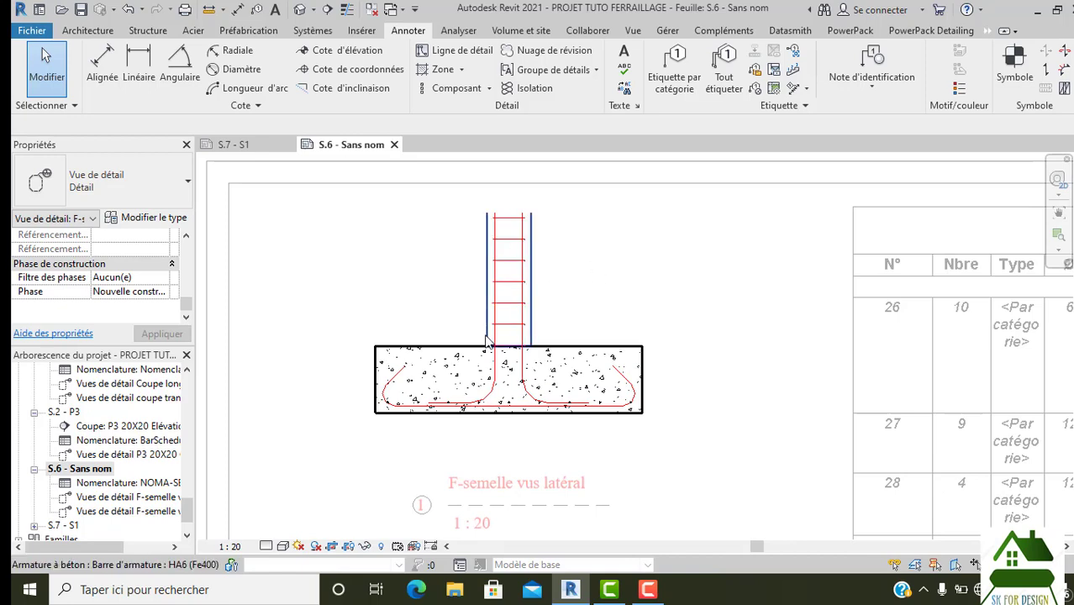
pyautogui.scroll(1, 487, 332)
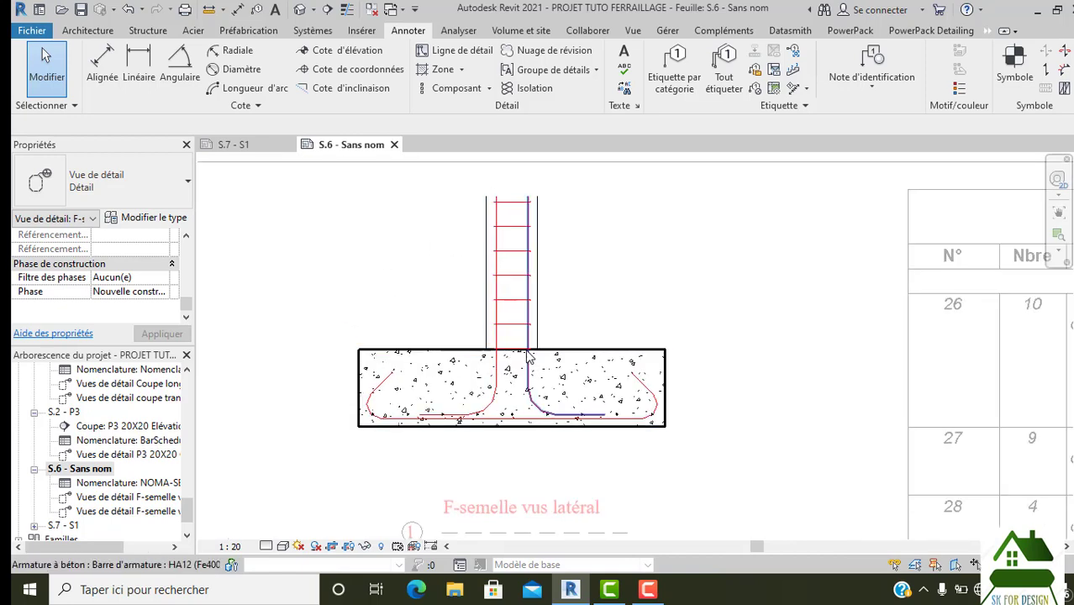
pyautogui.scroll(1, 516, 223)
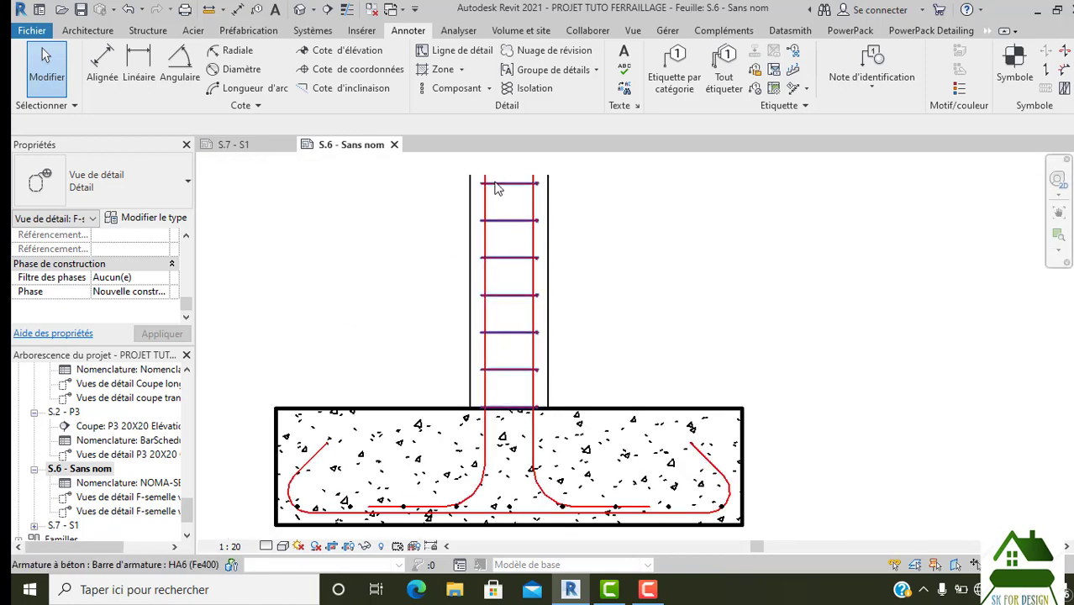
pyautogui.scroll(-1, 518, 324)
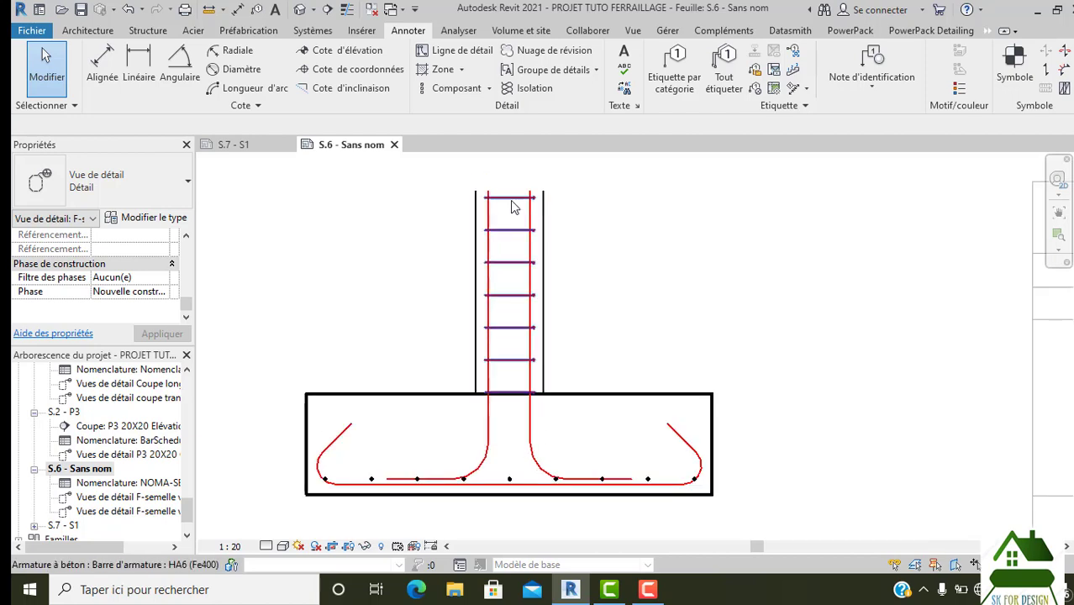
pyautogui.press('Tab')
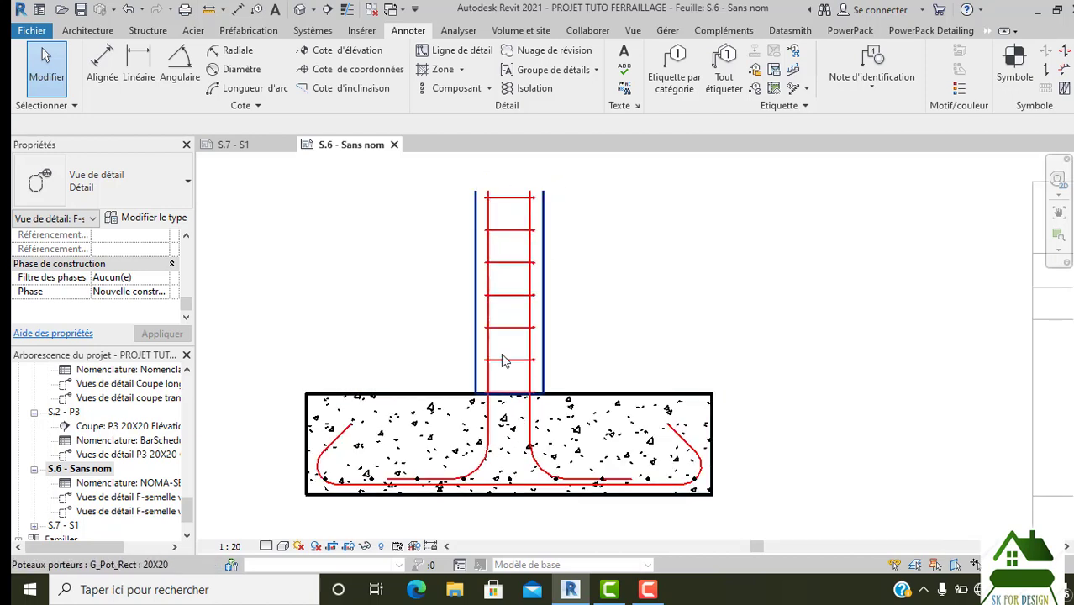
pyautogui.scroll(-2, 517, 344)
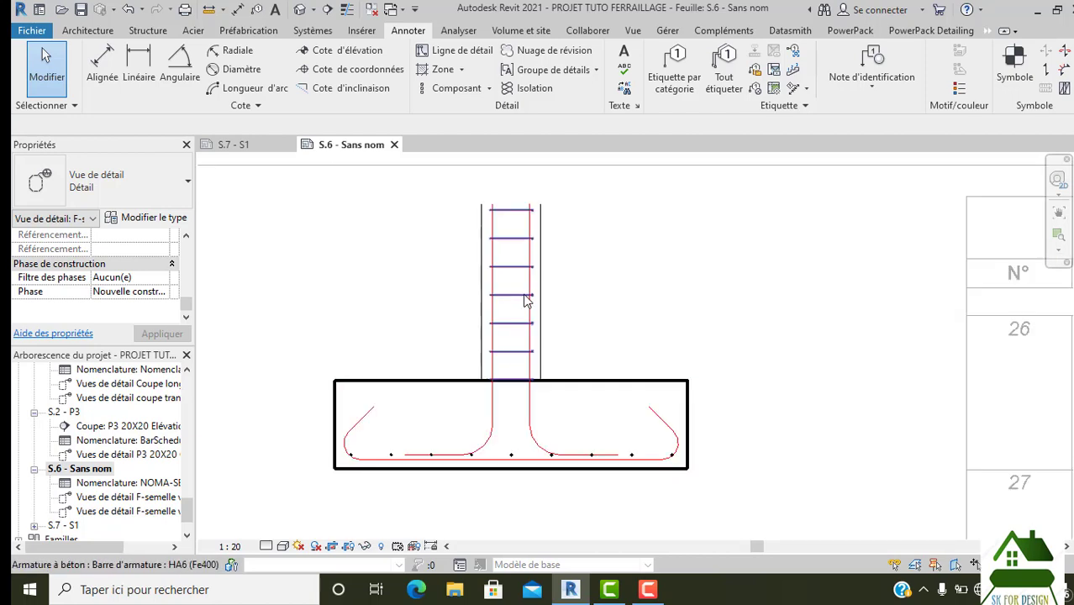
pyautogui.scroll(2, 530, 334)
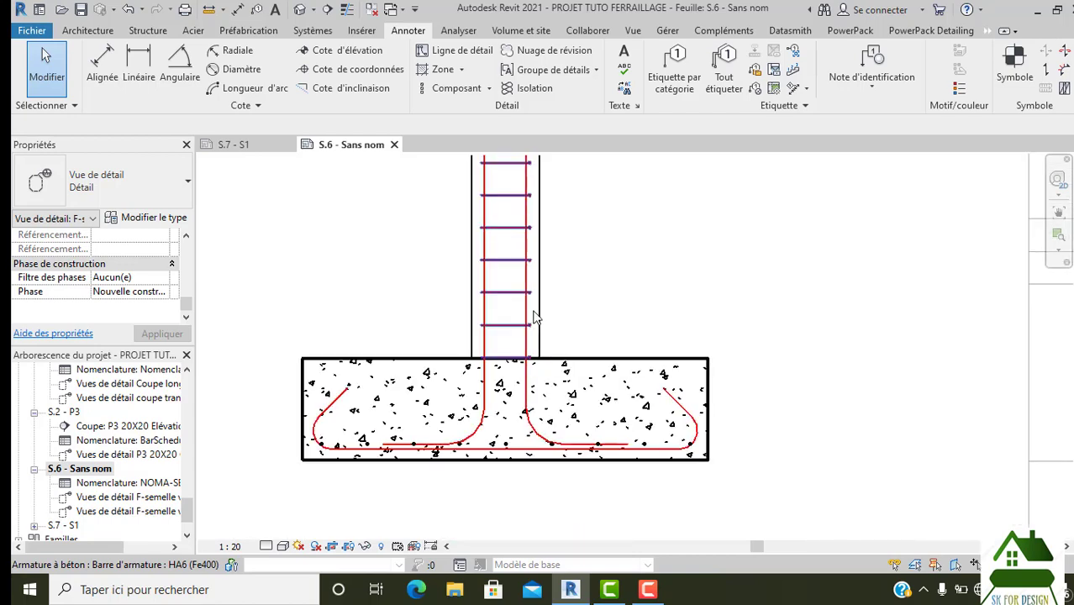
pyautogui.scroll(-2, 538, 280)
pyautogui.scroll(1, 517, 323)
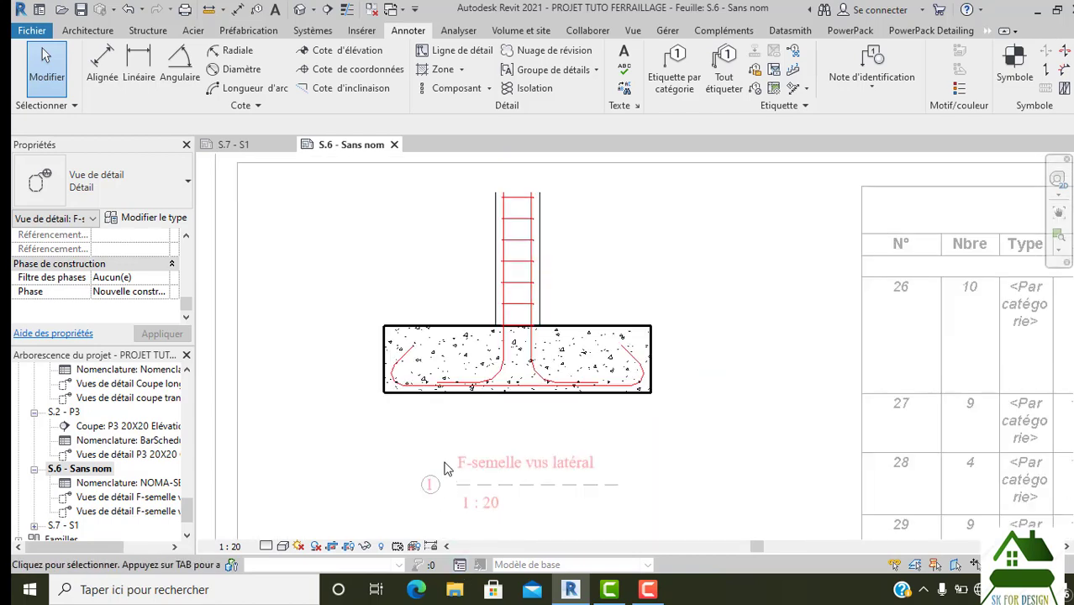
# Step: Deactivate the detail view, then reactivate the F-semelle vus latéral viewport on sheet S.6
pyautogui.rightClick(387, 252)
pyautogui.click(477, 326)
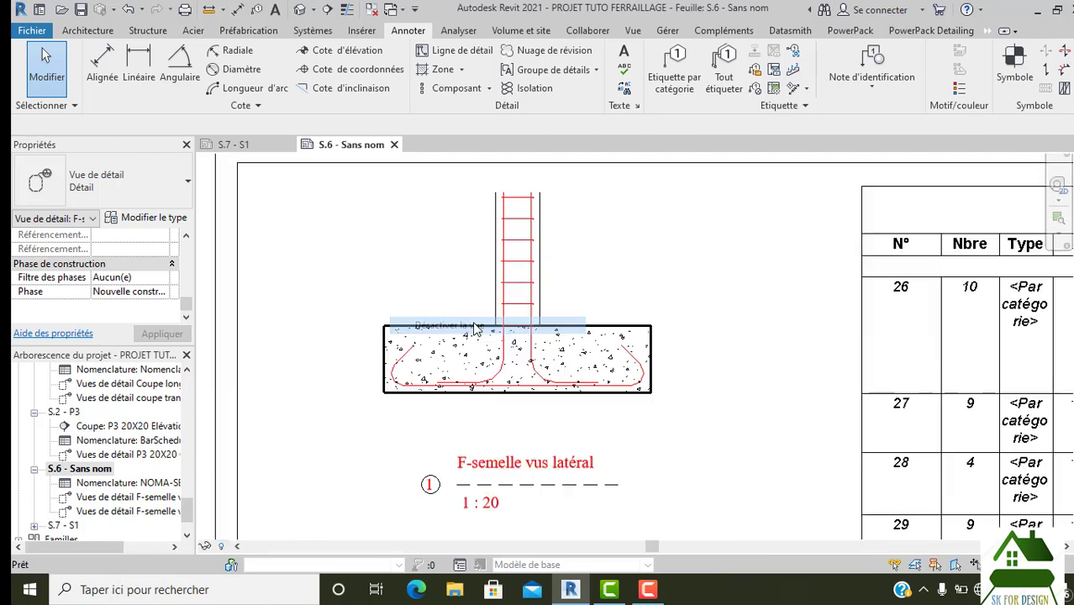
pyautogui.scroll(-2, 566, 355)
pyautogui.scroll(-1, 565, 356)
pyautogui.scroll(2, 566, 356)
pyautogui.scroll(-1, 588, 395)
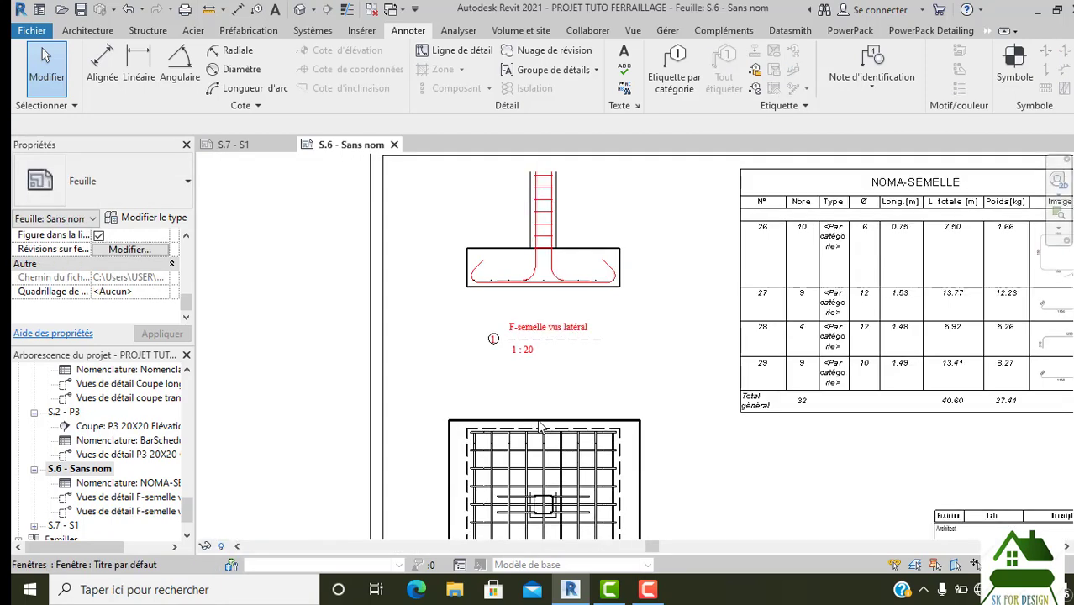
pyautogui.scroll(-2, 636, 453)
pyautogui.scroll(1, 517, 318)
pyautogui.scroll(2, 516, 318)
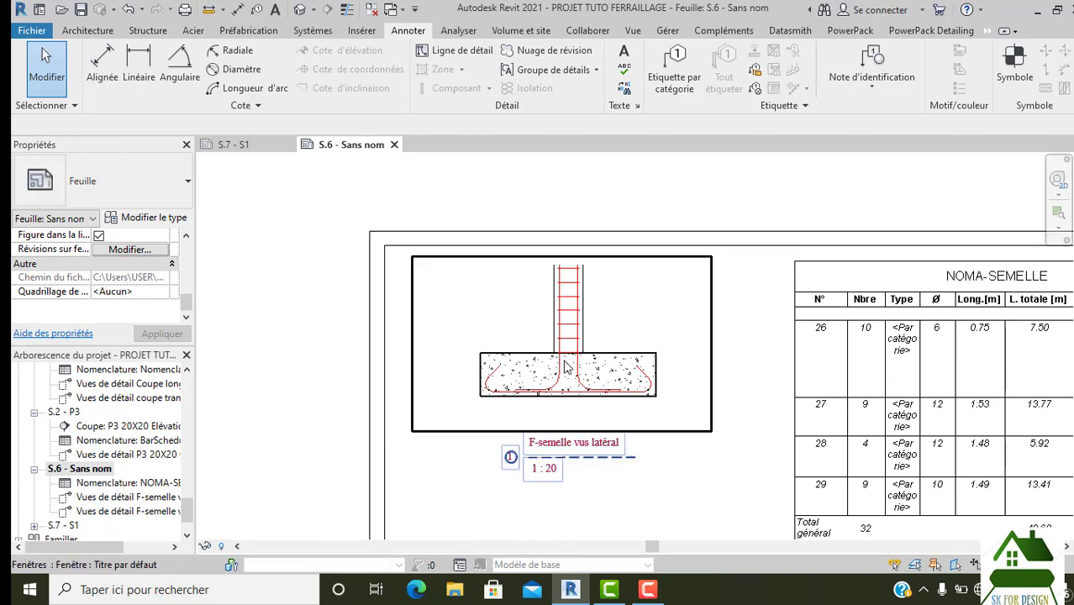
pyautogui.doubleClick(517, 313)
pyautogui.scroll(2, 516, 314)
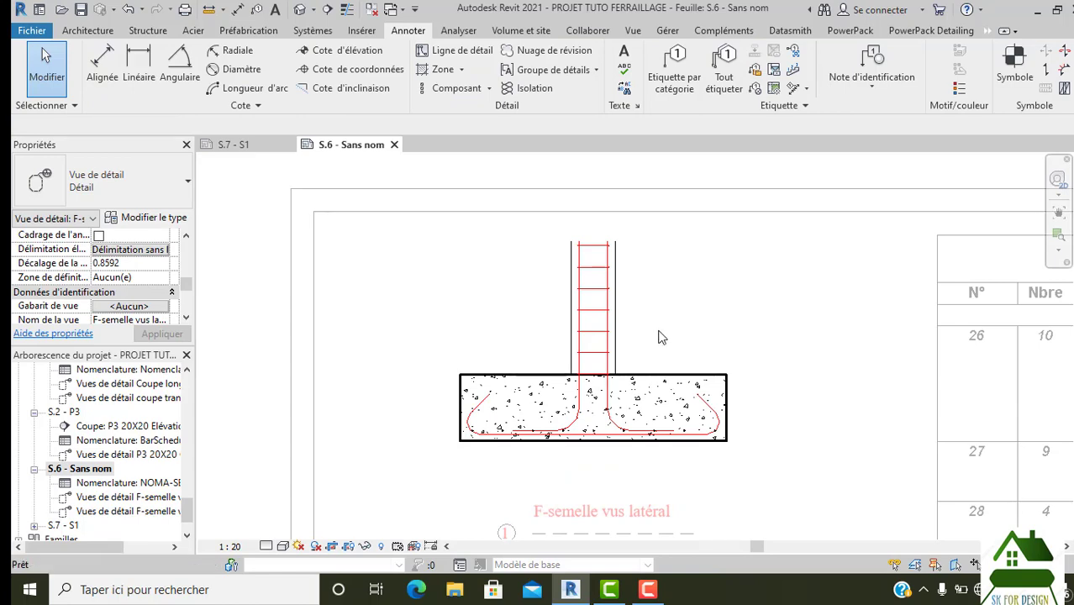
# Step: Set the Armature à béton line colour back to Pas de remplacement so rebar draws black
pyautogui.press('v')
pyautogui.press('v')
pyautogui.click(487, 195)
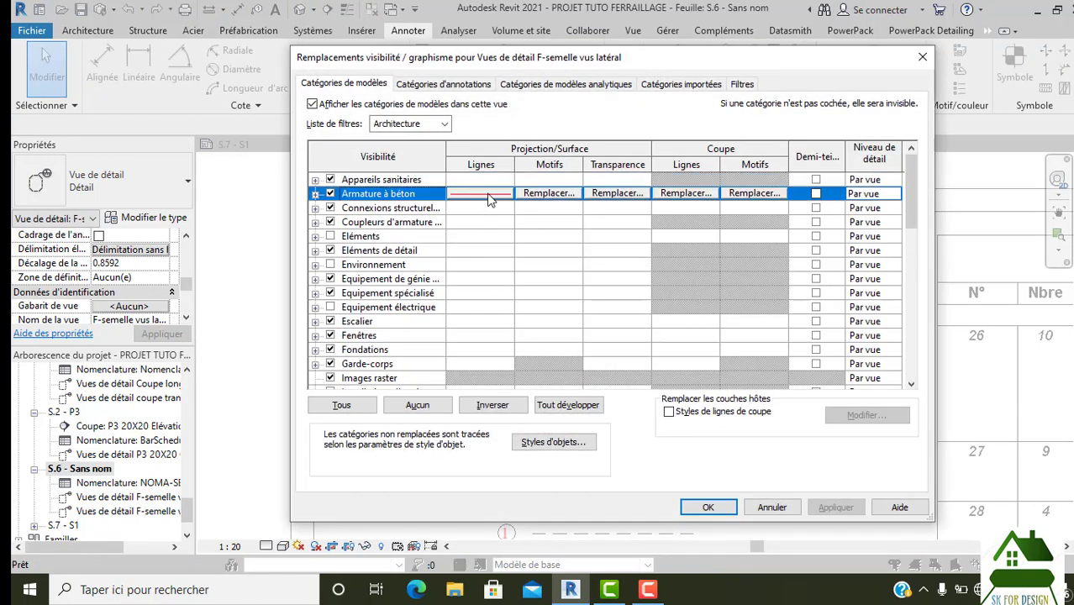
pyautogui.click(483, 193)
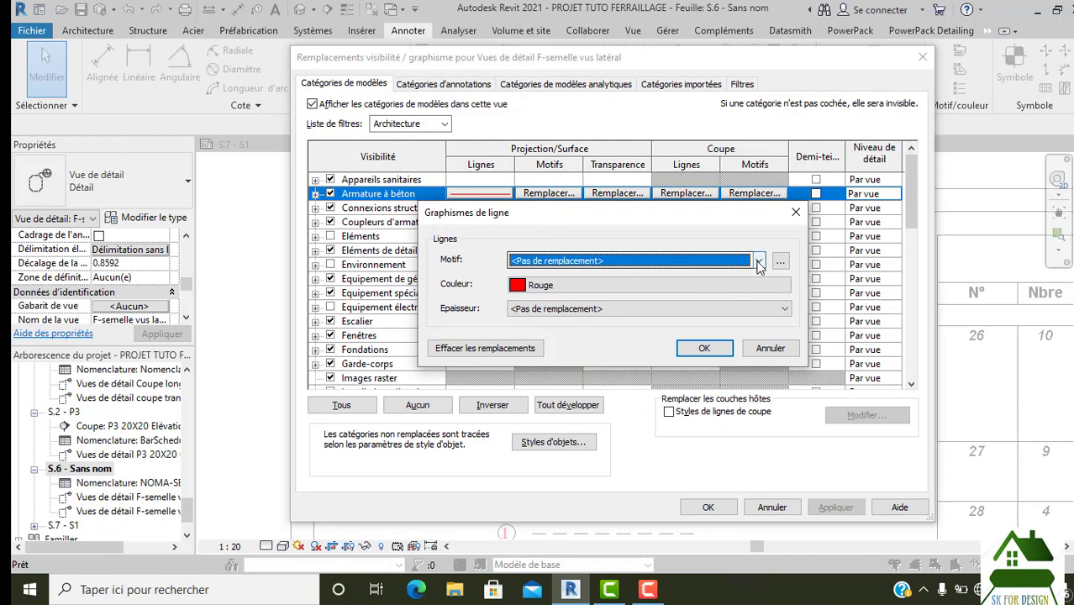
pyautogui.click(763, 288)
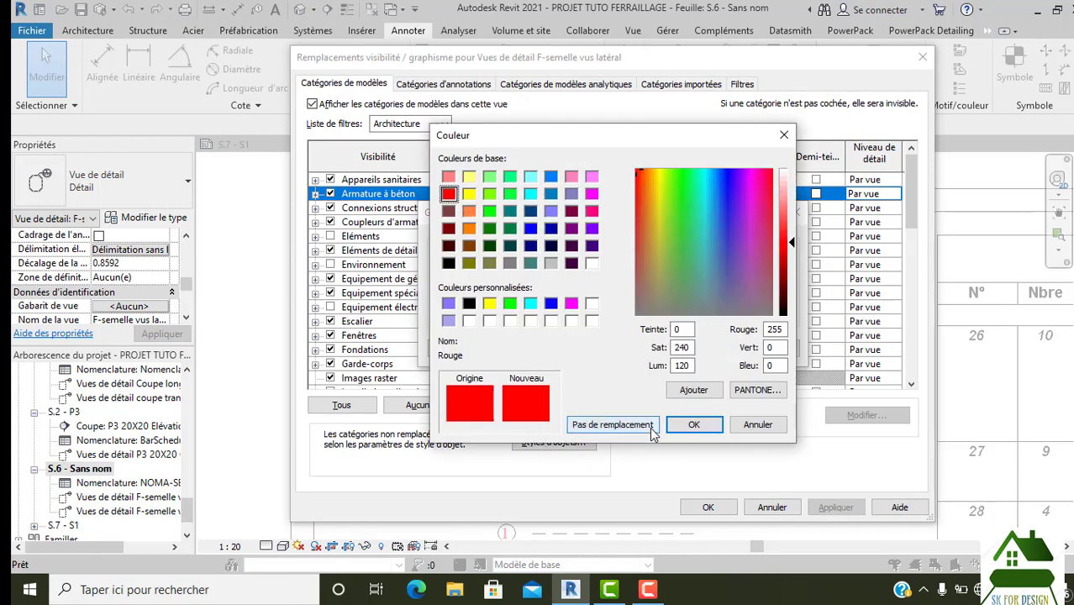
pyautogui.click(647, 425)
pyautogui.click(708, 349)
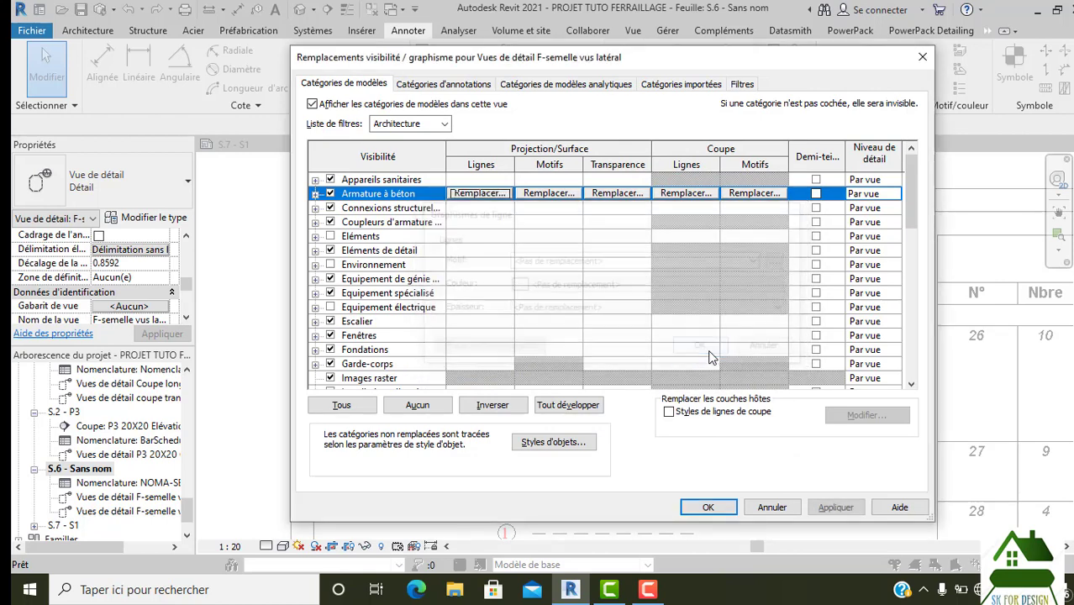
pyautogui.click(714, 504)
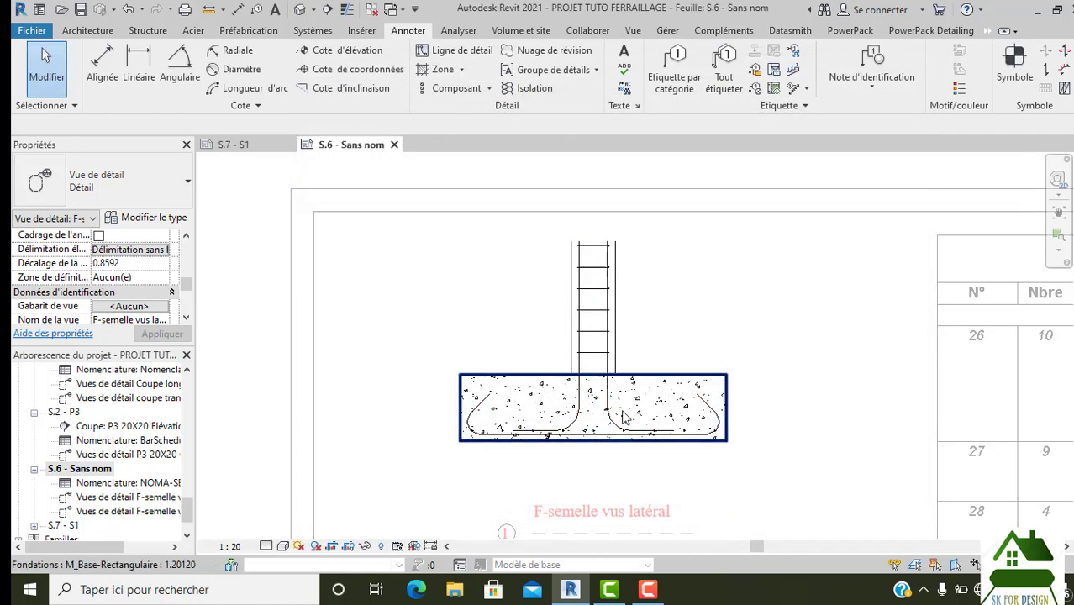
# Step: Set the footing view's detail level to Elevé
pyautogui.click(283, 546)
pyautogui.click(266, 546)
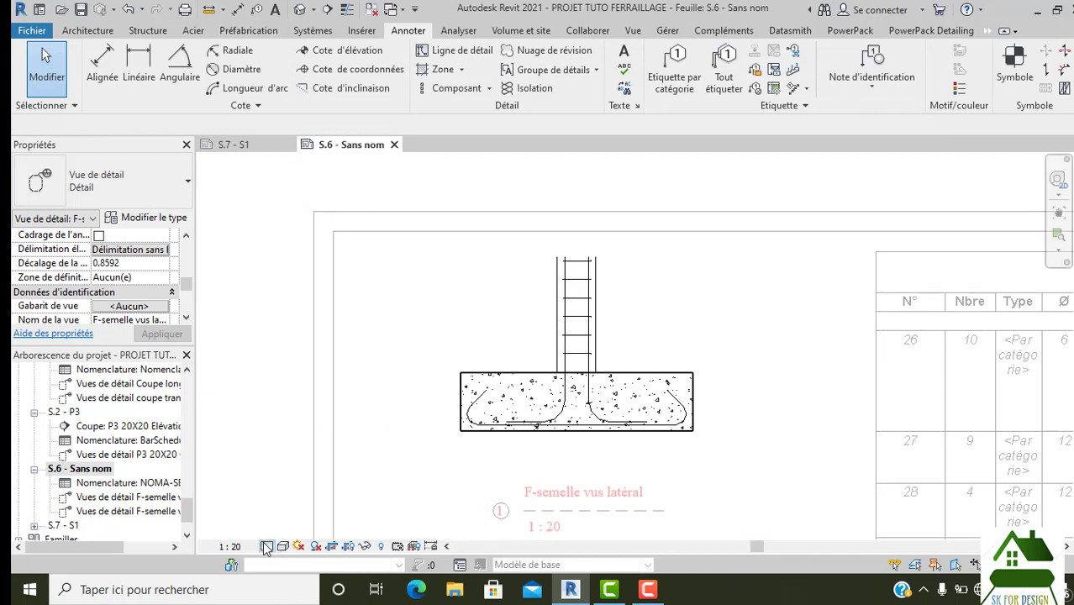
pyautogui.click(266, 546)
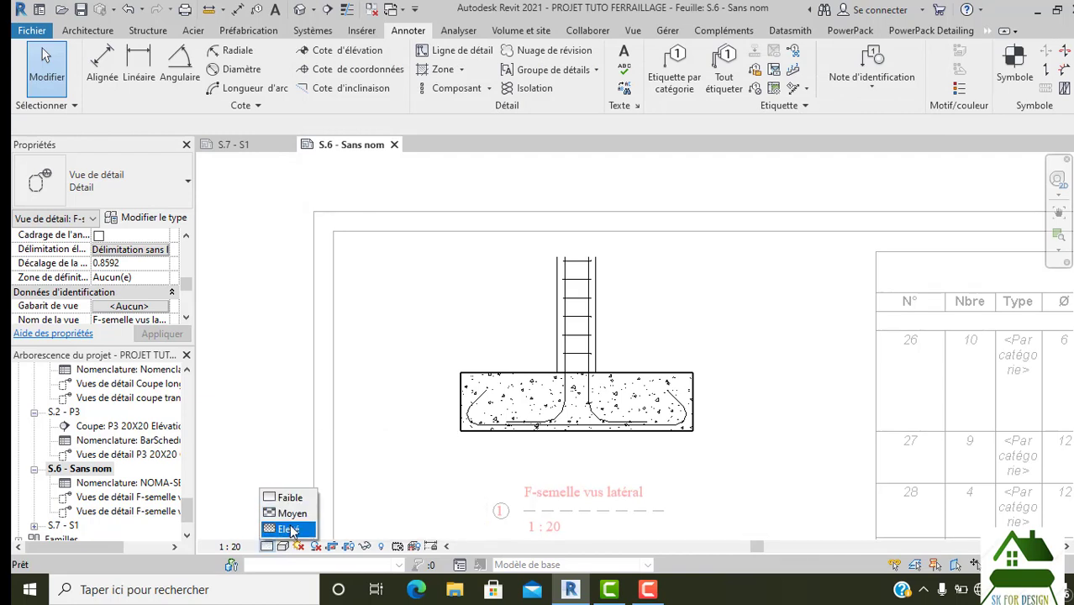
pyautogui.click(288, 528)
pyautogui.scroll(2, 702, 452)
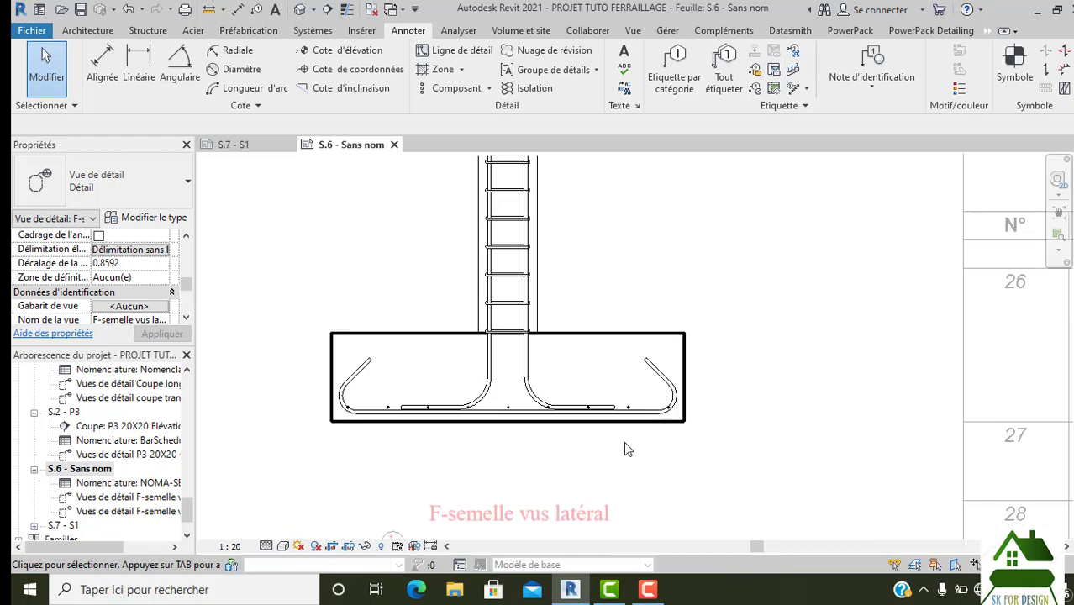
pyautogui.scroll(-2, 613, 442)
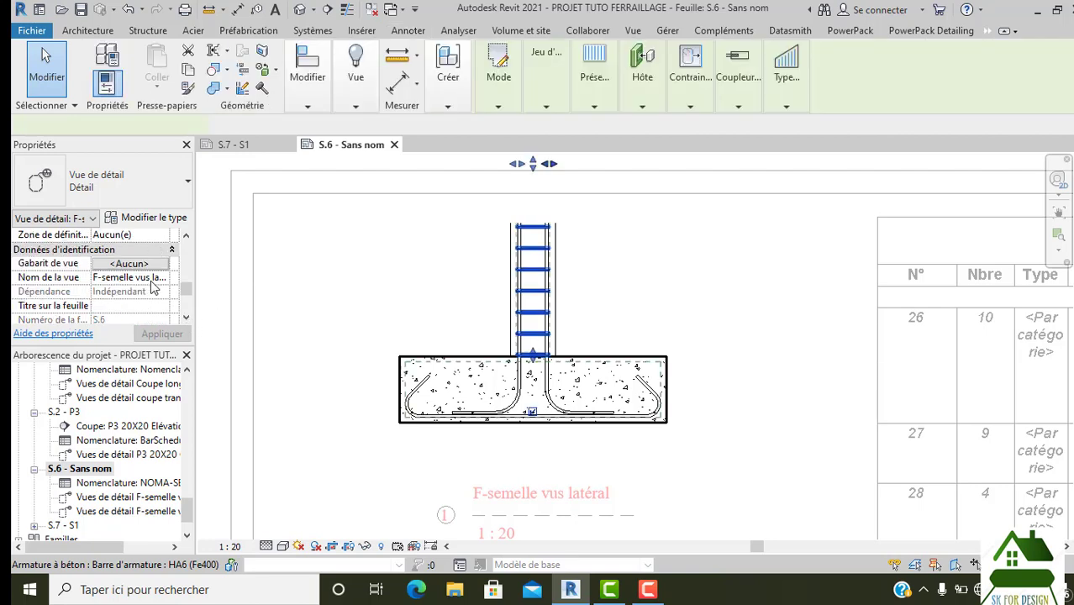
pyautogui.scroll(-1, 151, 287)
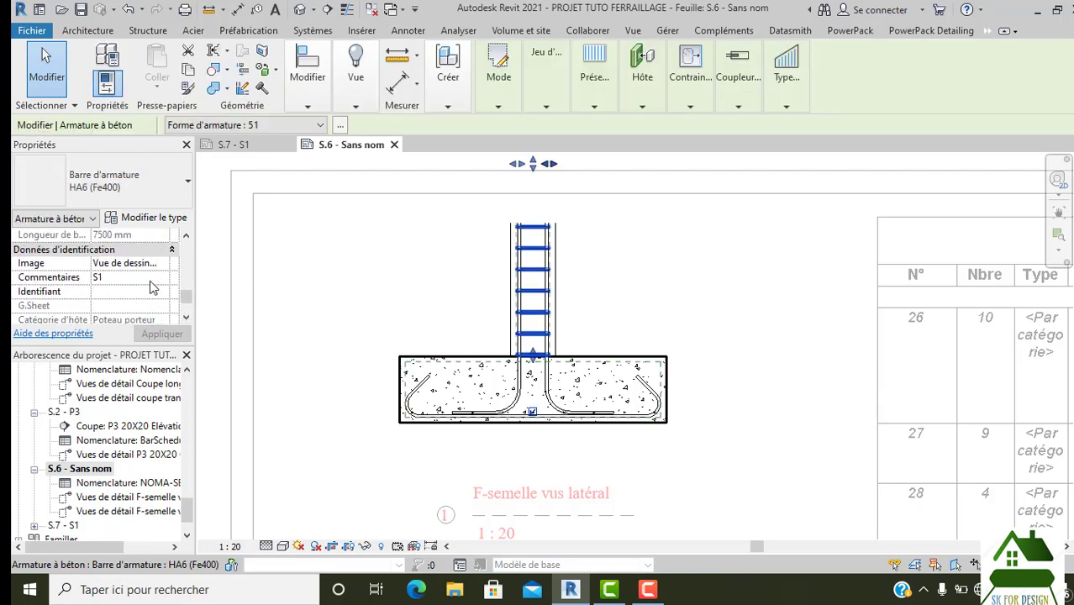
# Step: Activate the footing viewport and inspect the bottom HA12 bent bar, then deselect it
pyautogui.doubleClick(371, 295)
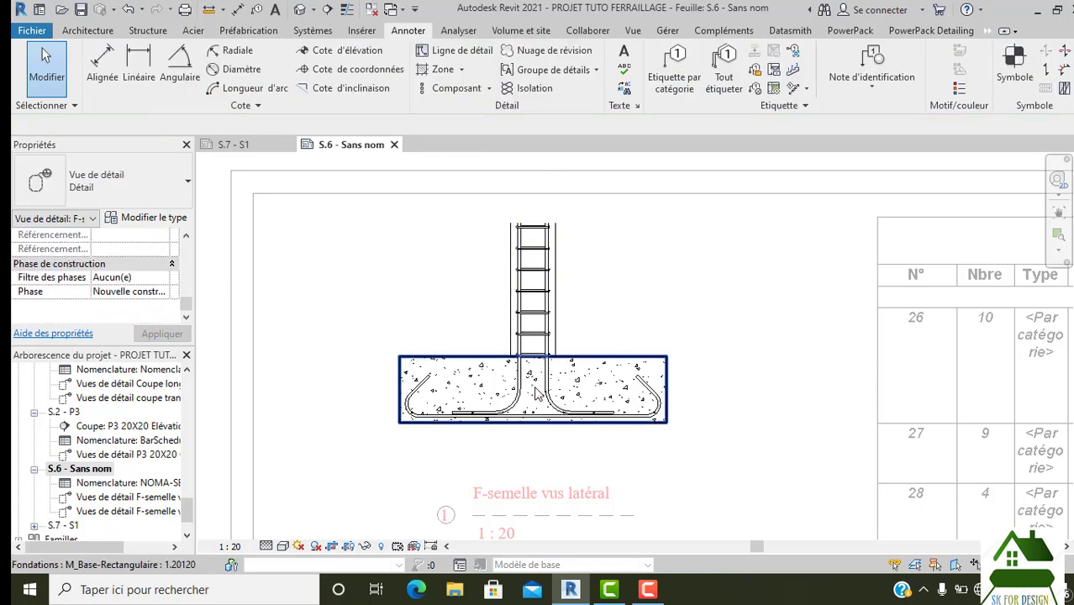
pyautogui.scroll(1, 525, 395)
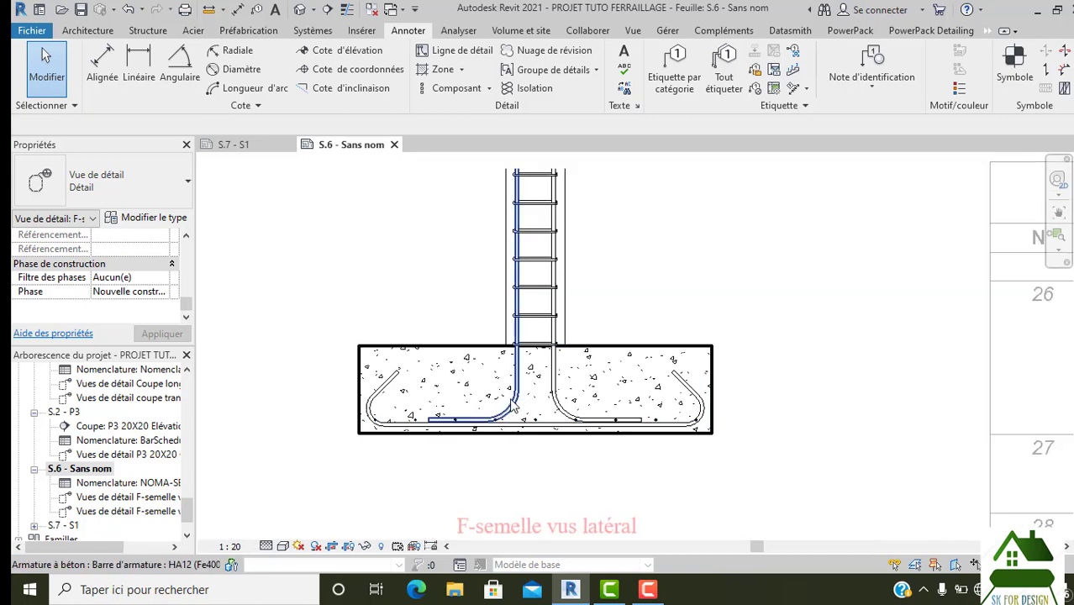
pyautogui.scroll(1, 395, 429)
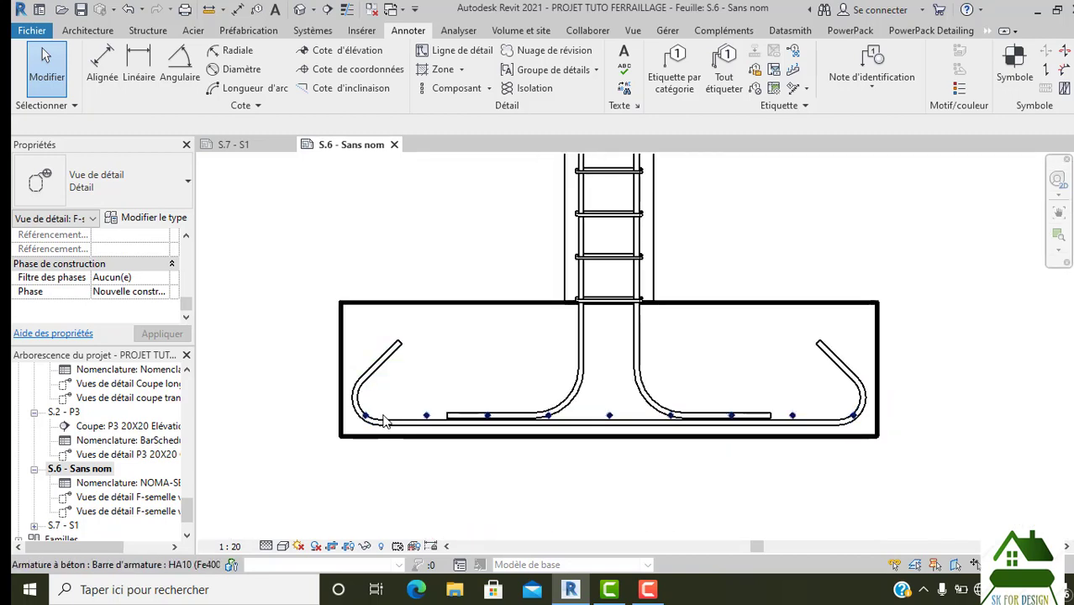
pyautogui.scroll(1, 389, 429)
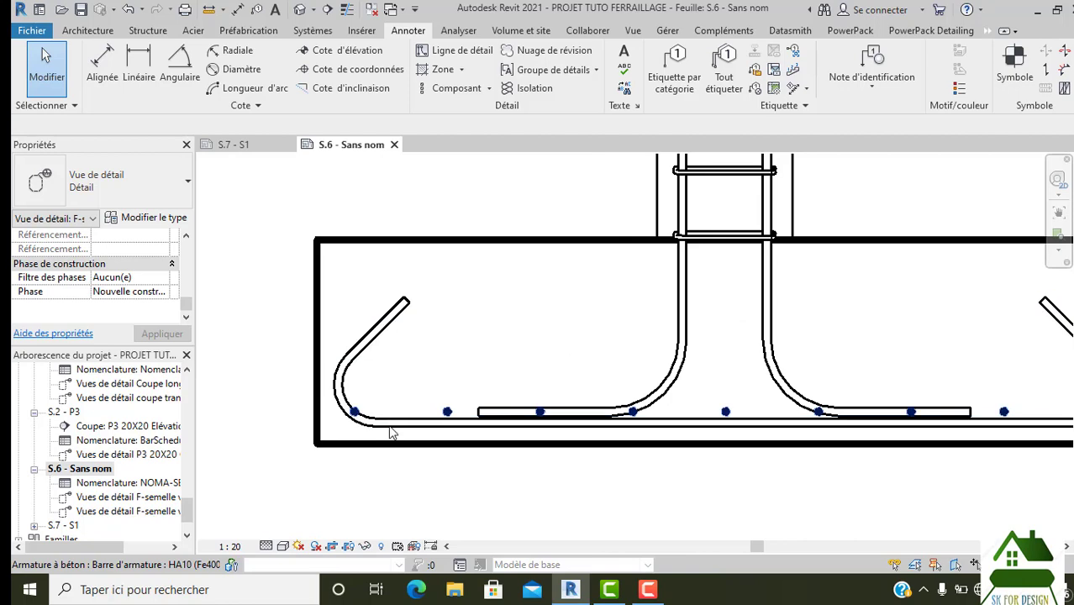
pyautogui.click(372, 347)
pyautogui.scroll(-2, 372, 347)
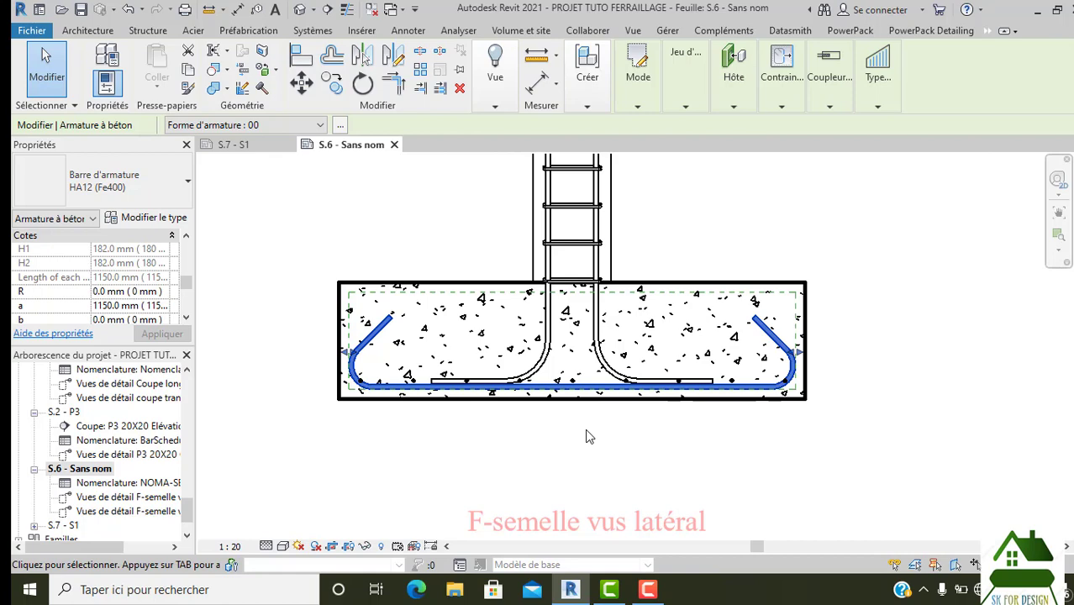
pyautogui.scroll(-1, 588, 436)
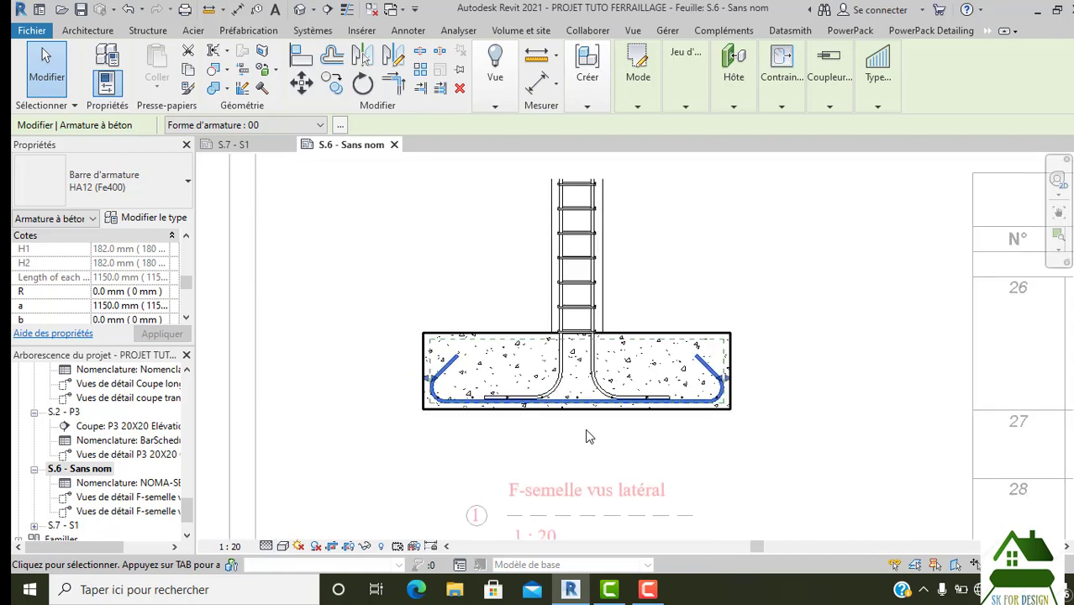
pyautogui.press('Escape')
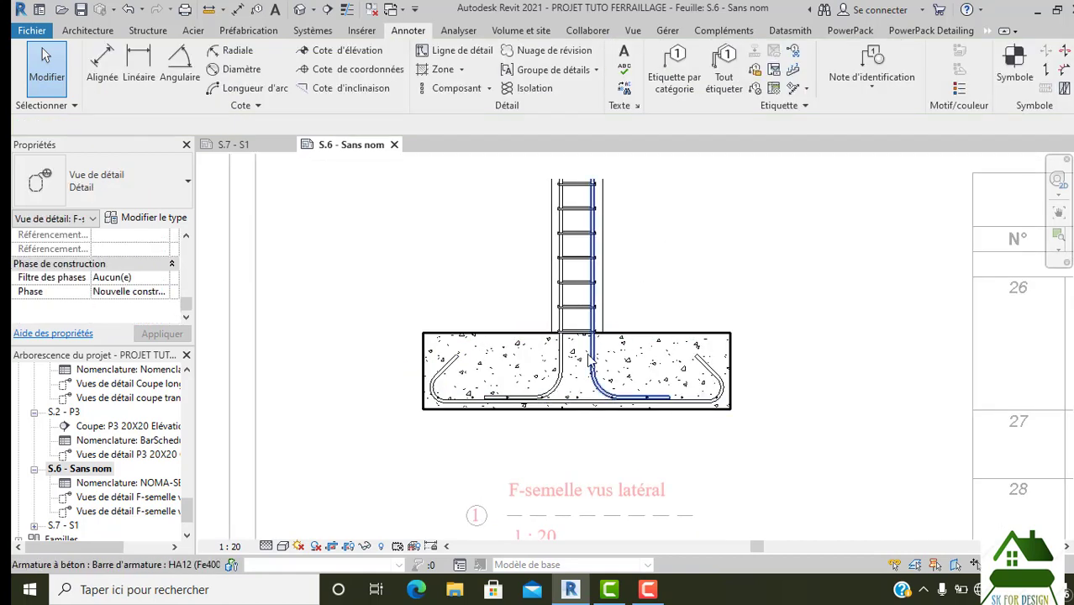
# Step: Select the right and left vertical bent starter bars together
pyautogui.click(588, 360)
pyautogui.scroll(1, 617, 459)
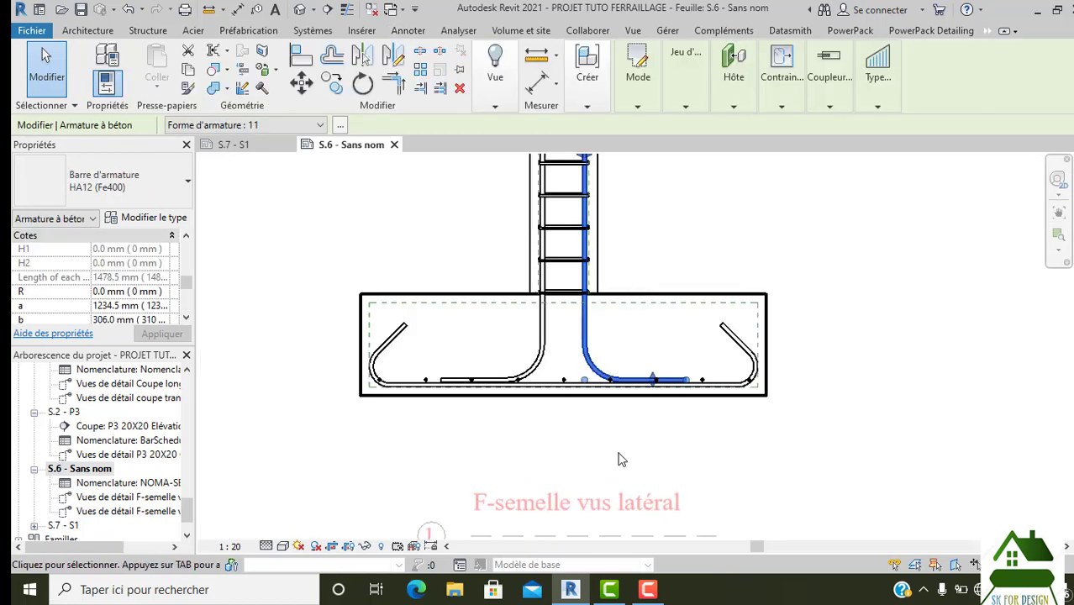
pyautogui.scroll(1, 618, 460)
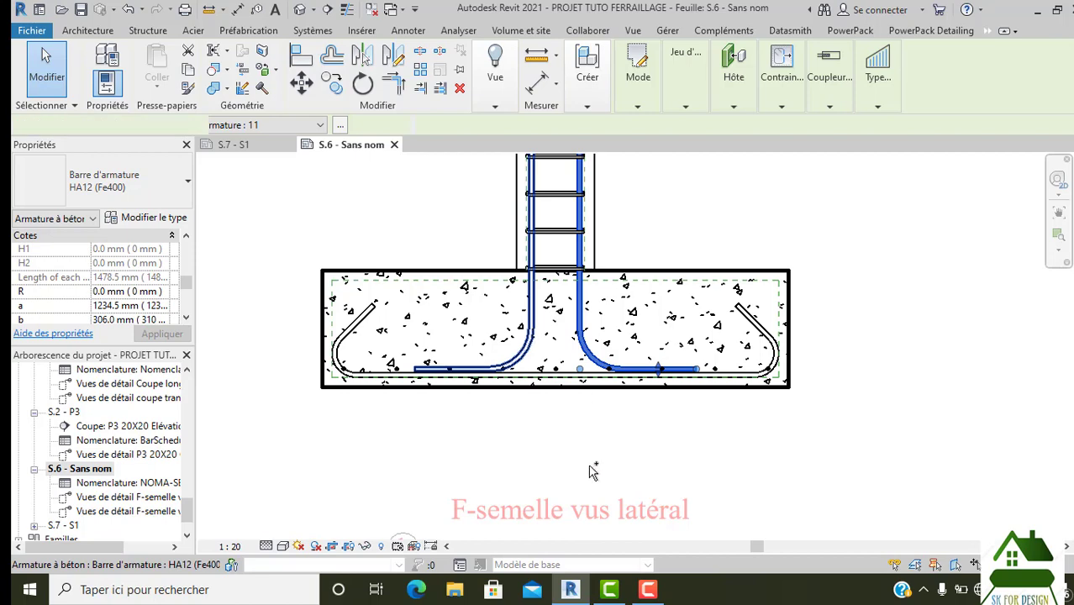
pyautogui.keyDown('ctrl'); pyautogui.click(531, 336); pyautogui.keyUp('ctrl')
pyautogui.scroll(-1, 589, 473)
pyautogui.scroll(-1, 590, 473)
pyautogui.scroll(-1, 143, 282)
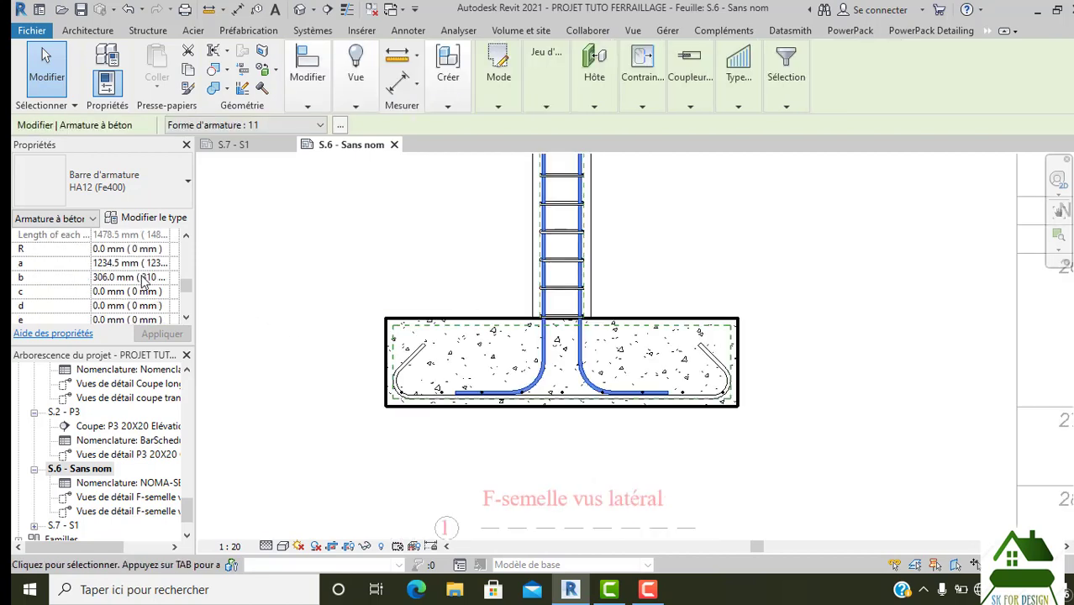
pyautogui.scroll(-1, 143, 282)
pyautogui.scroll(-2, 143, 281)
pyautogui.scroll(-1, 142, 282)
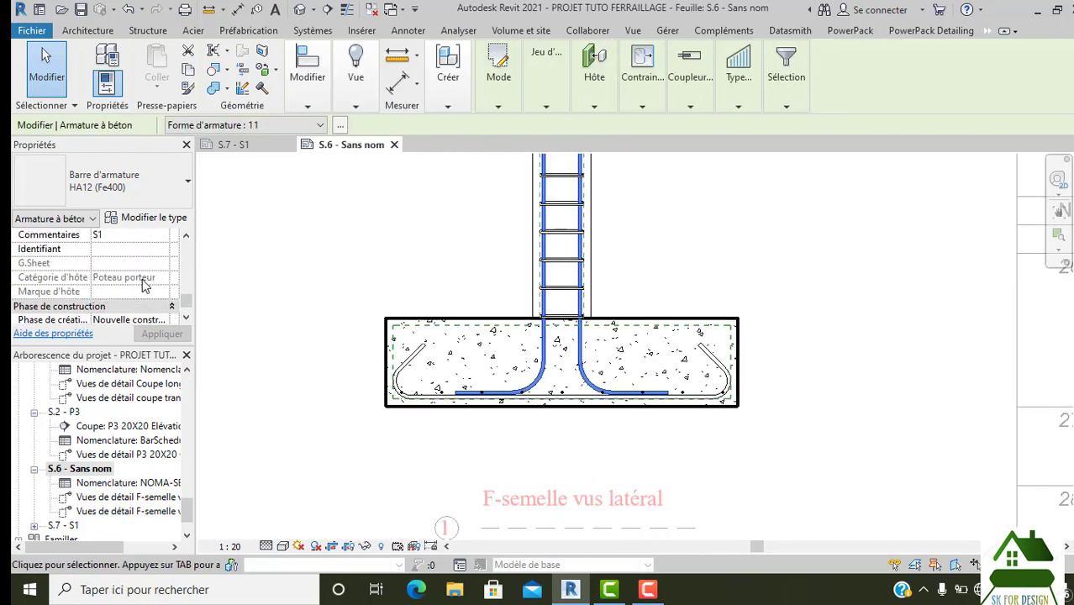
pyautogui.scroll(1, 143, 280)
pyautogui.write('A1')
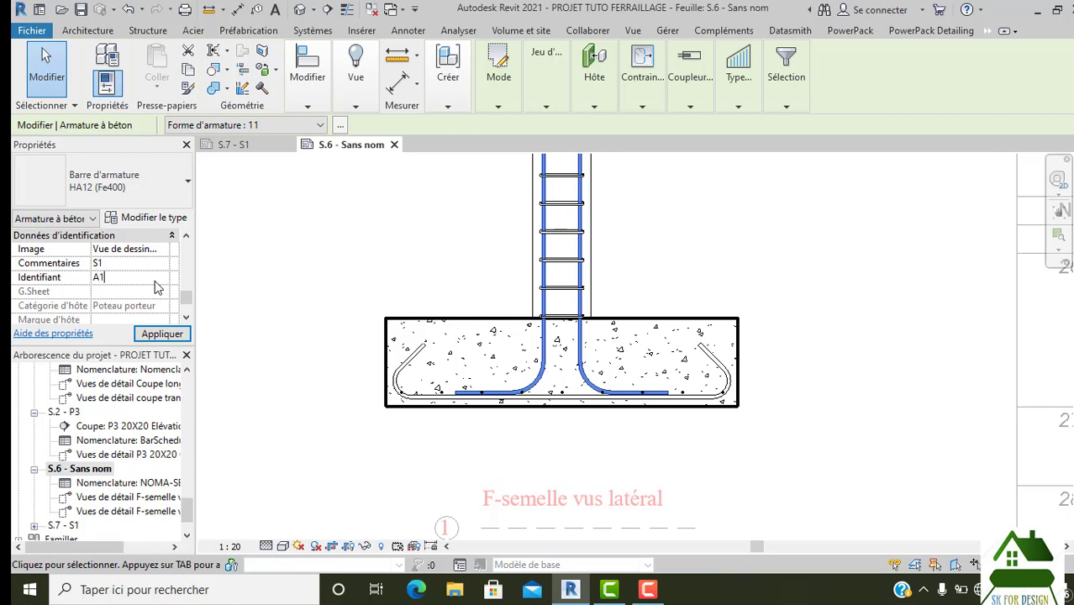
# Step: Apply Identifiant A1 to both bars, accepting the duplicate-value warning
pyautogui.click(164, 329)
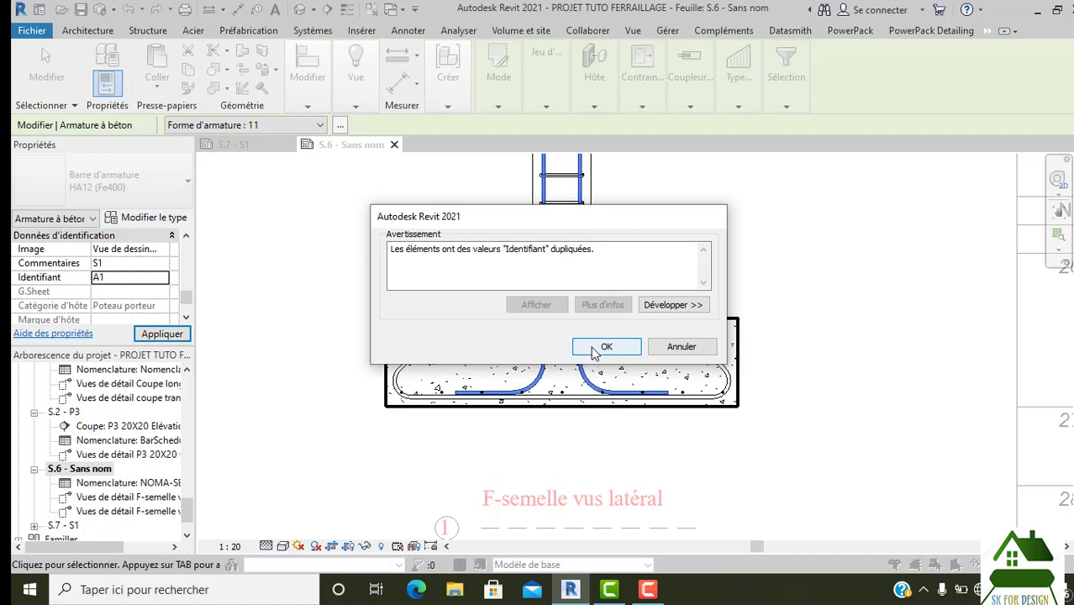
pyautogui.click(594, 348)
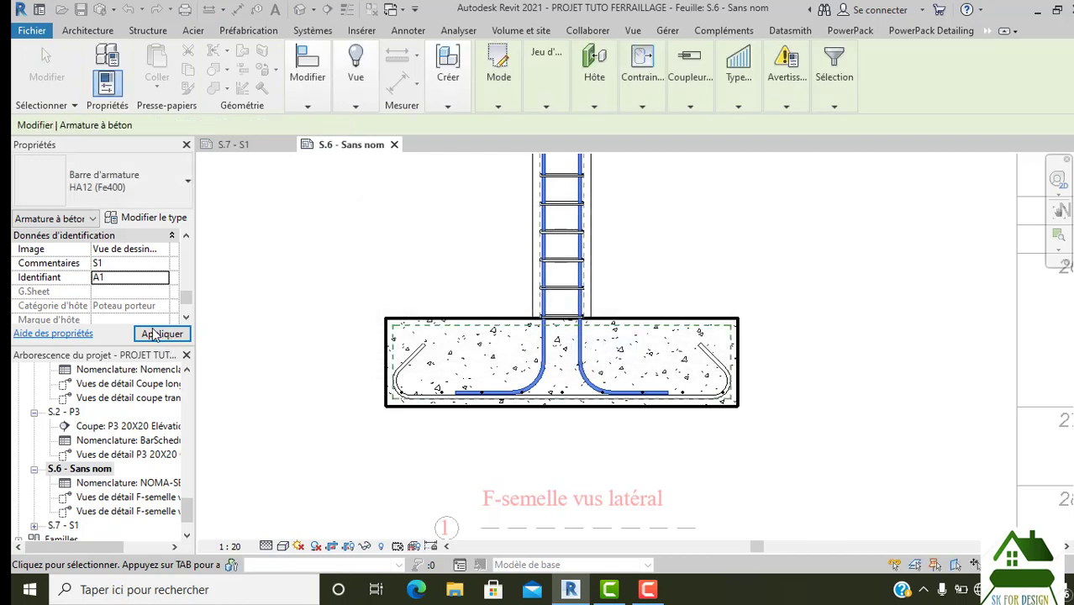
pyautogui.click(278, 382)
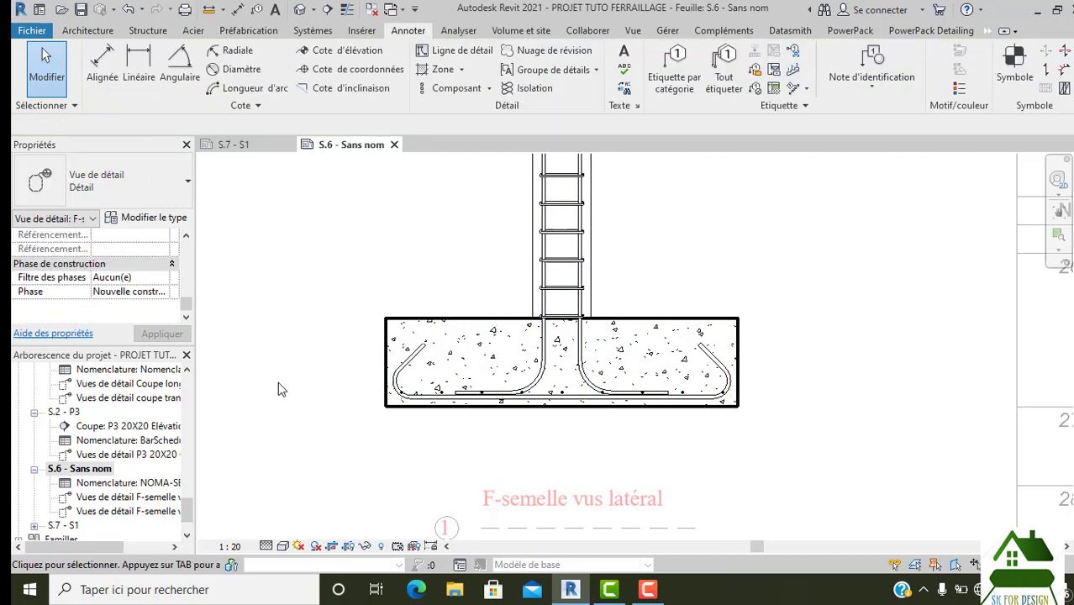
pyautogui.click(527, 389)
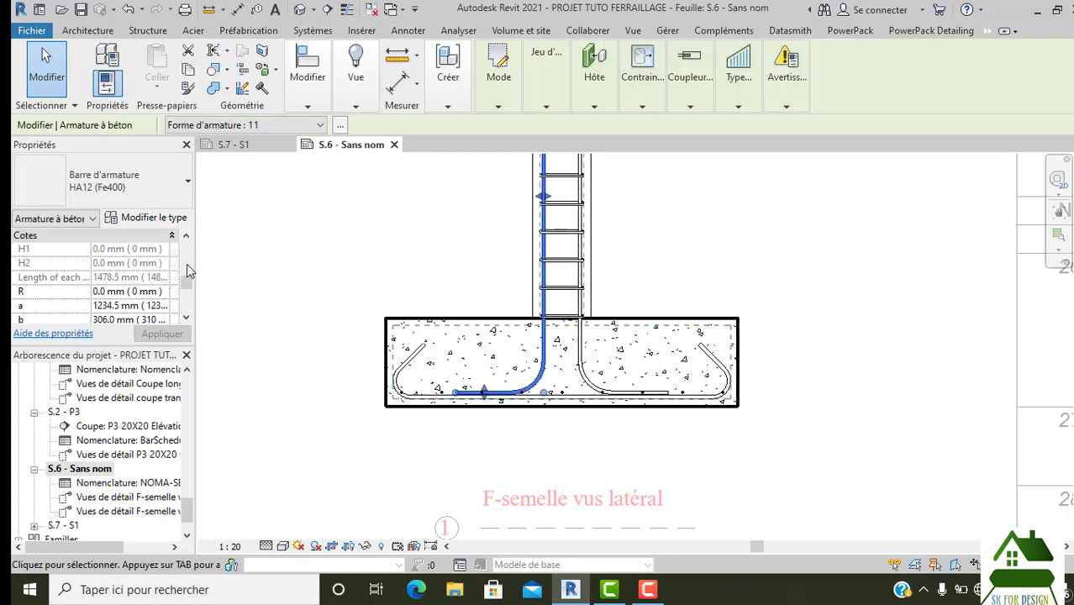
pyautogui.scroll(-3, 162, 280)
pyautogui.scroll(-3, 162, 280)
pyautogui.click(287, 376)
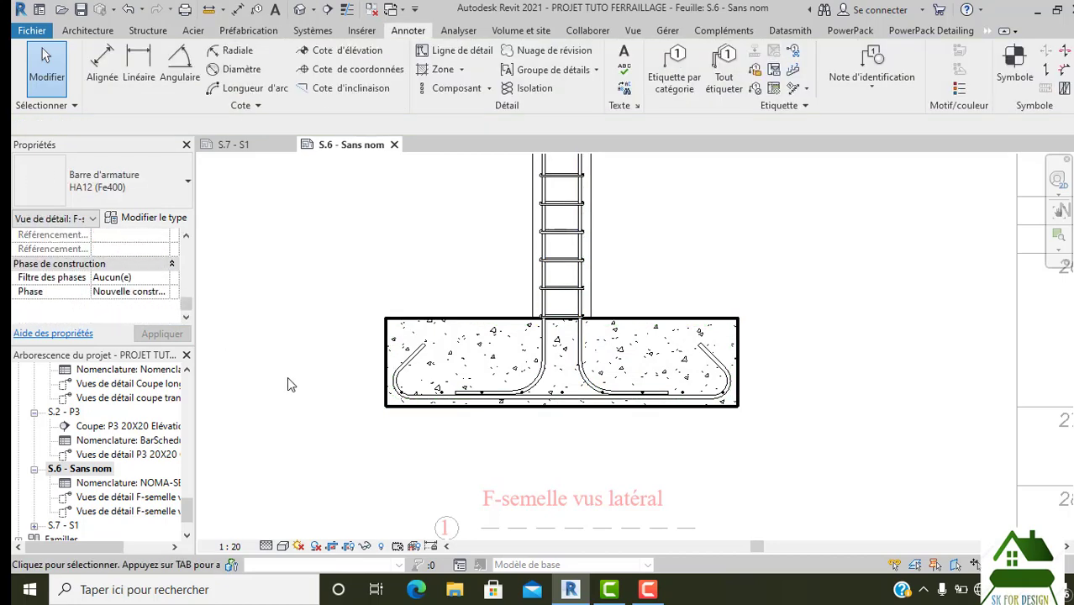
pyautogui.scroll(-2, 384, 353)
pyautogui.scroll(-1, 568, 384)
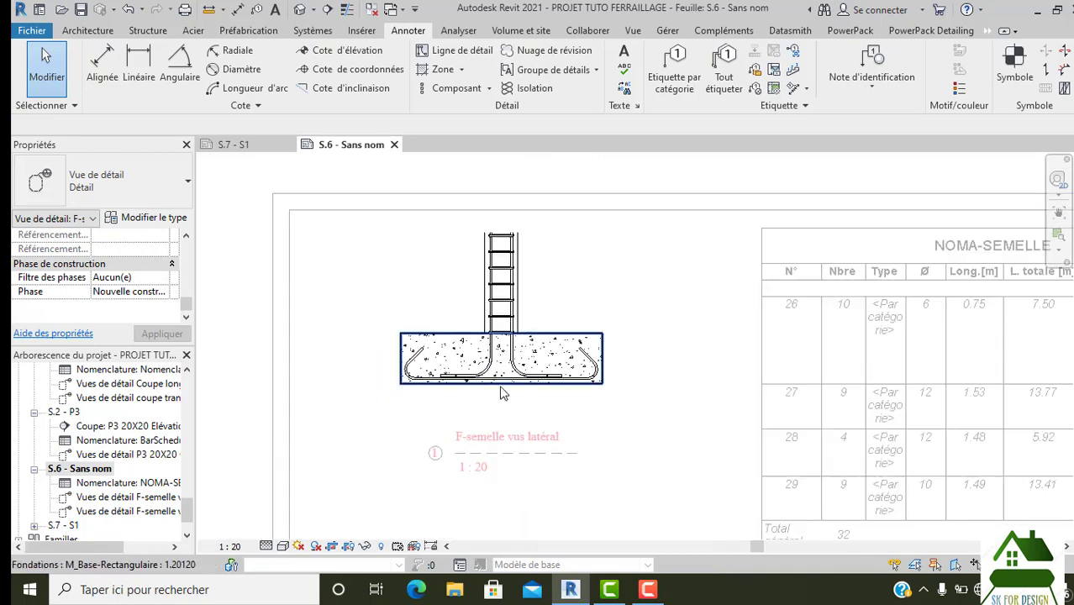
pyautogui.scroll(-1, 527, 286)
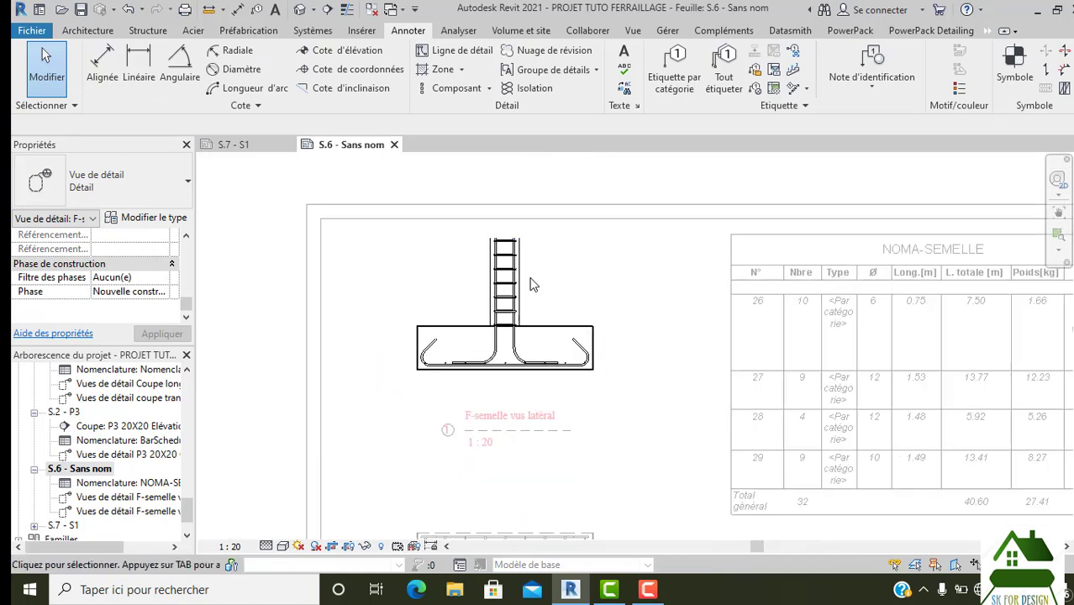
pyautogui.scroll(-1, 530, 284)
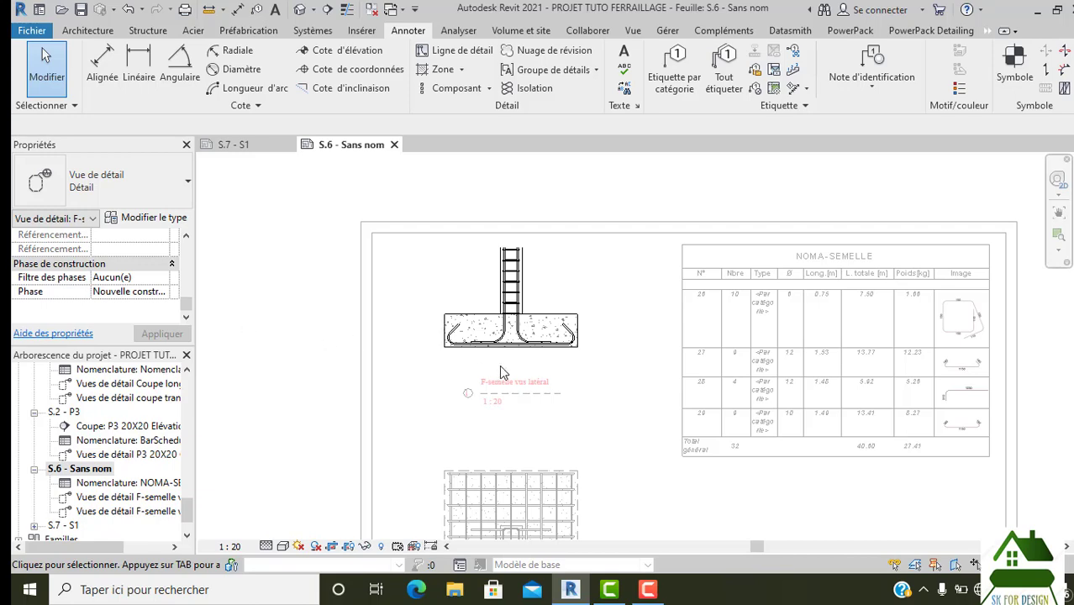
pyautogui.scroll(2, 468, 352)
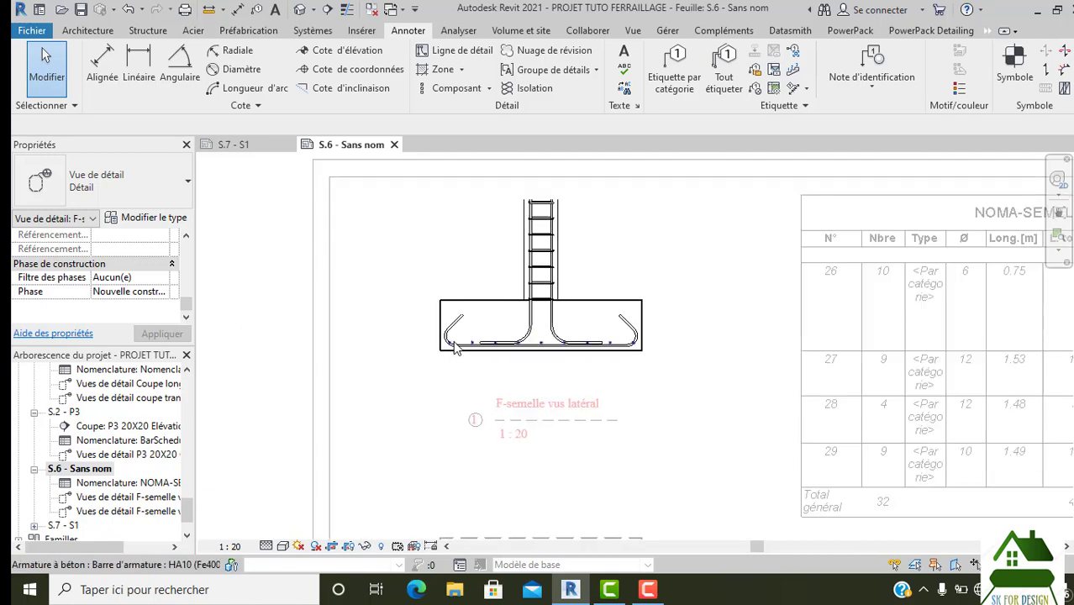
pyautogui.scroll(2, 460, 349)
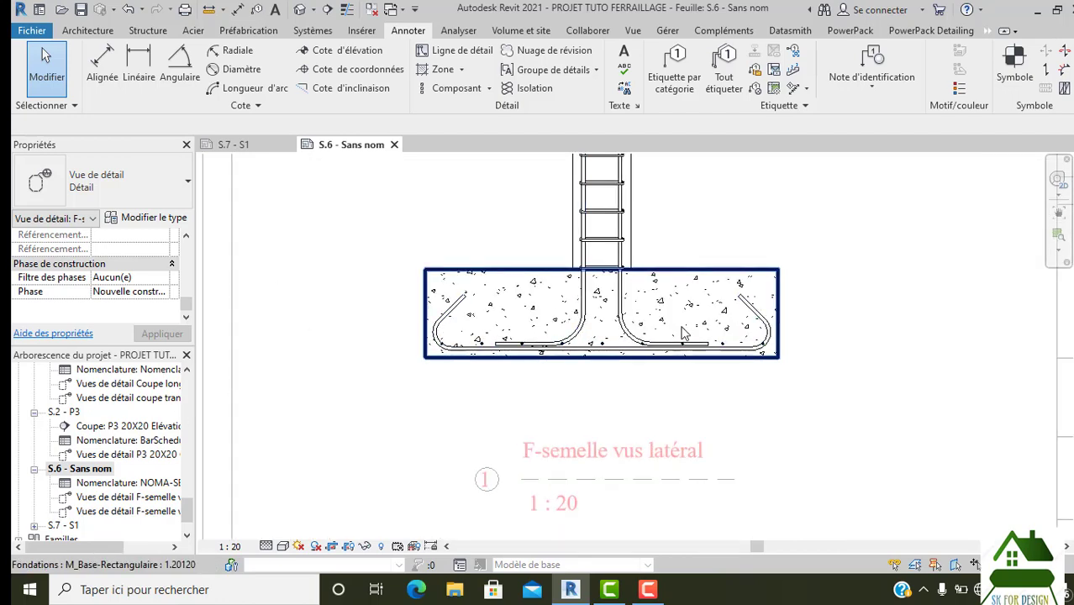
pyautogui.scroll(1, 500, 334)
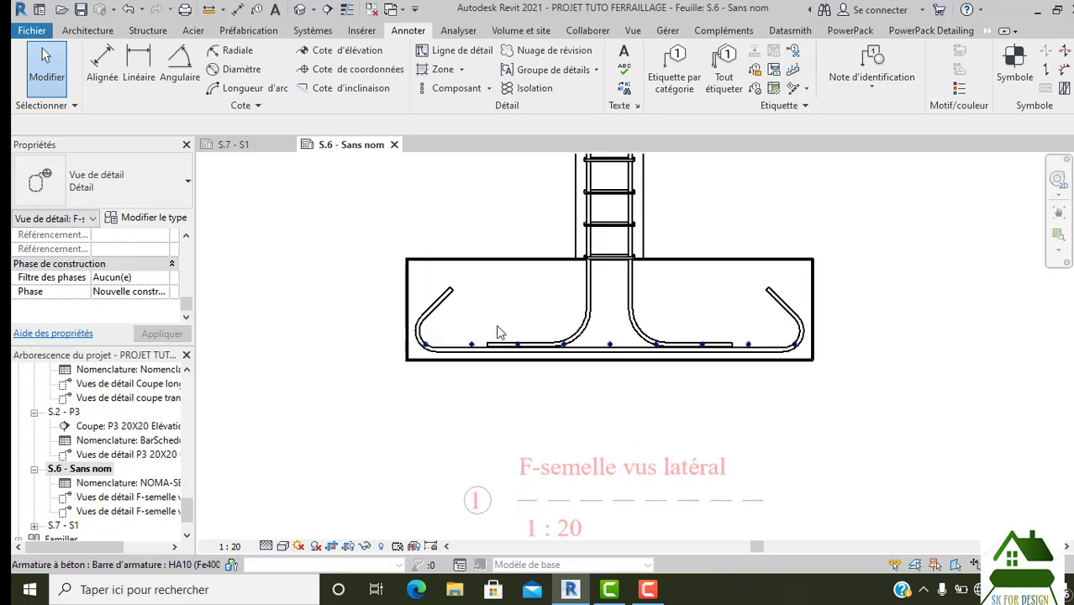
pyautogui.scroll(1, 475, 338)
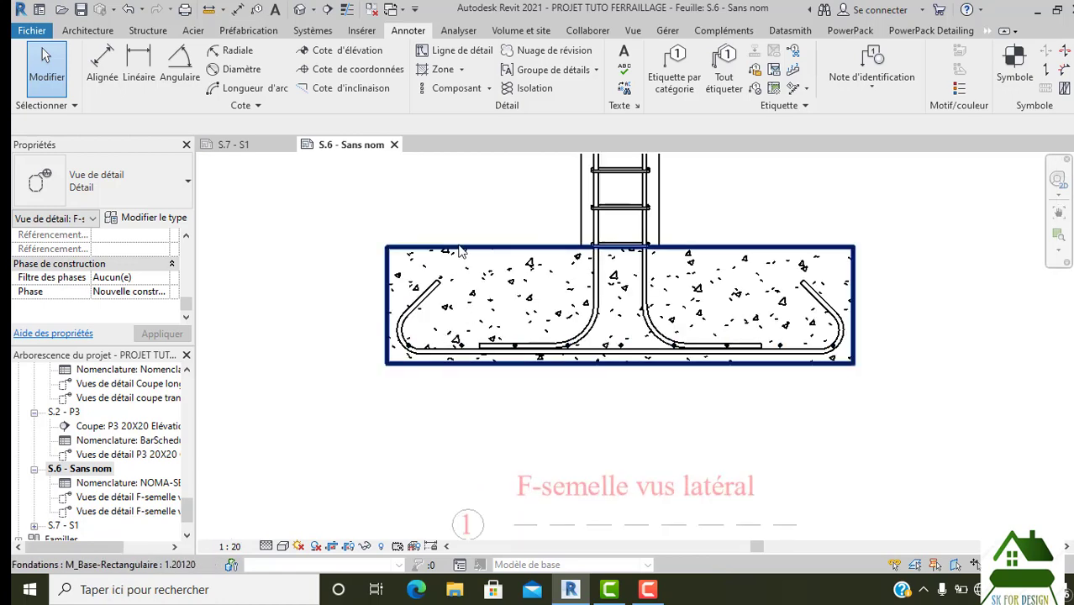
pyautogui.scroll(-3, 460, 251)
pyautogui.scroll(1, 445, 259)
pyautogui.scroll(2, 438, 263)
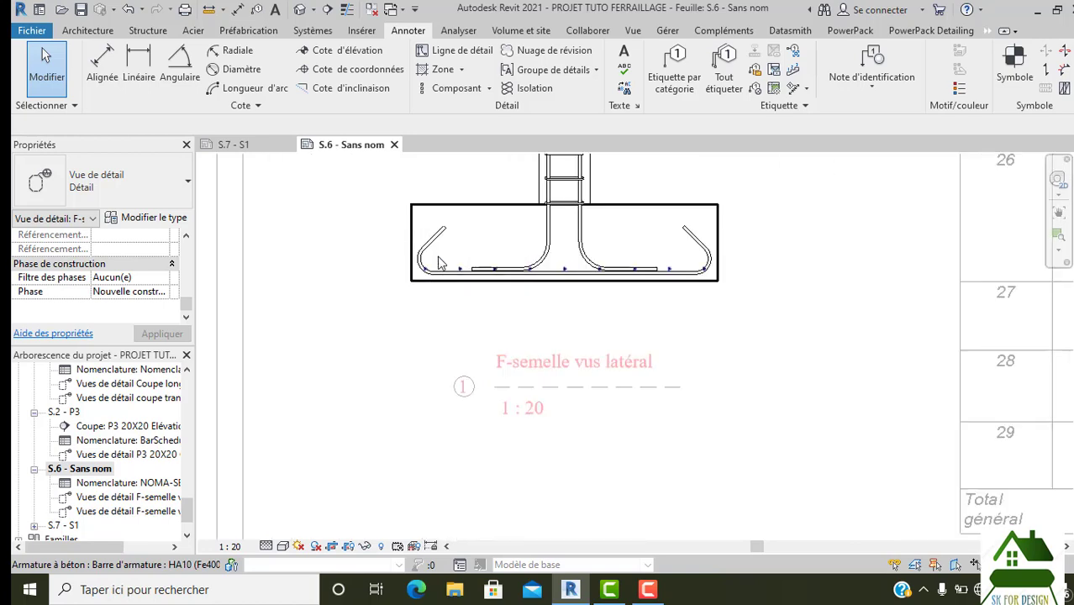
# Step: From the VG Filtres tab, create a new rule-based filter named A1 for Armature à béton
pyautogui.press('v')
pyautogui.press('g')
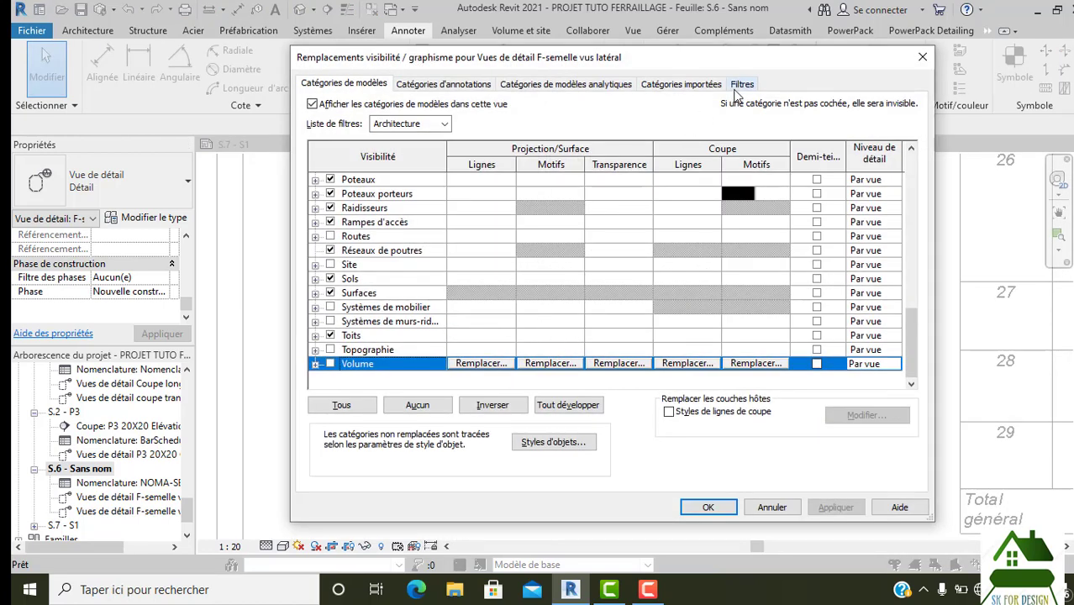
pyautogui.click(740, 86)
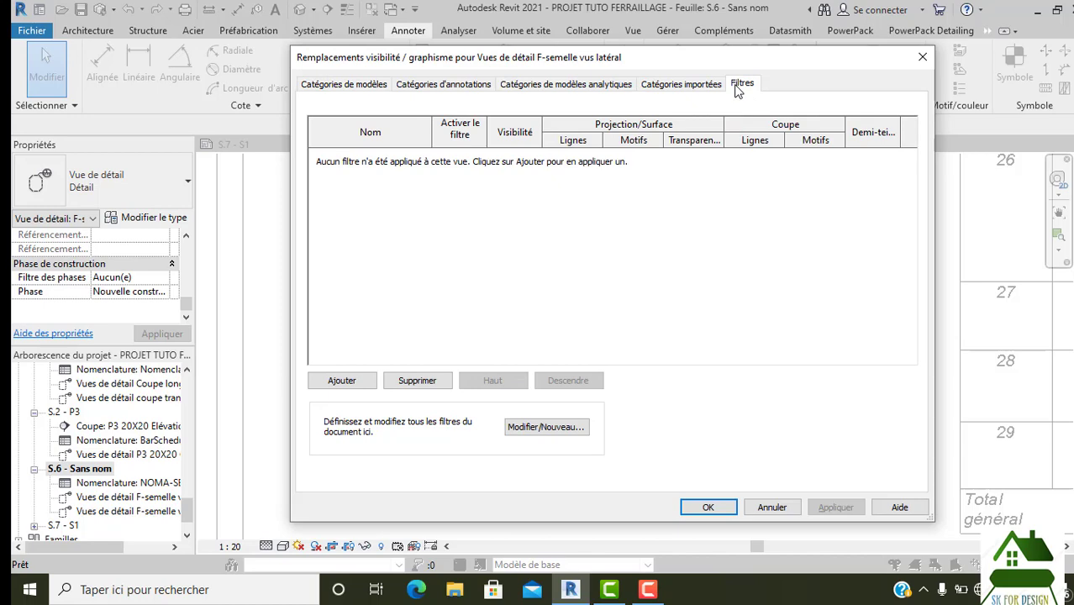
pyautogui.click(345, 382)
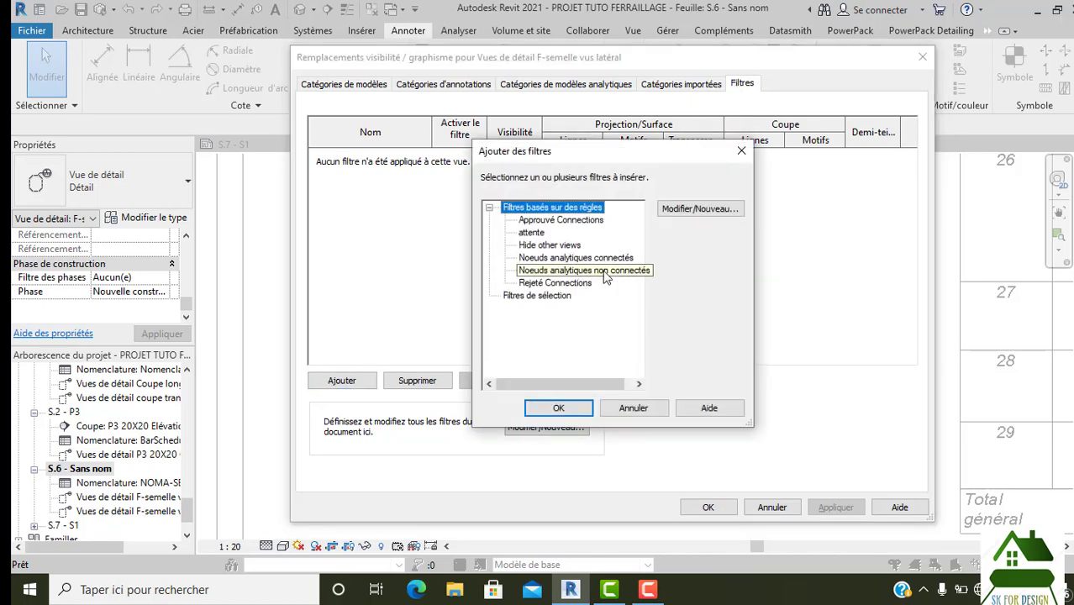
pyautogui.click(693, 210)
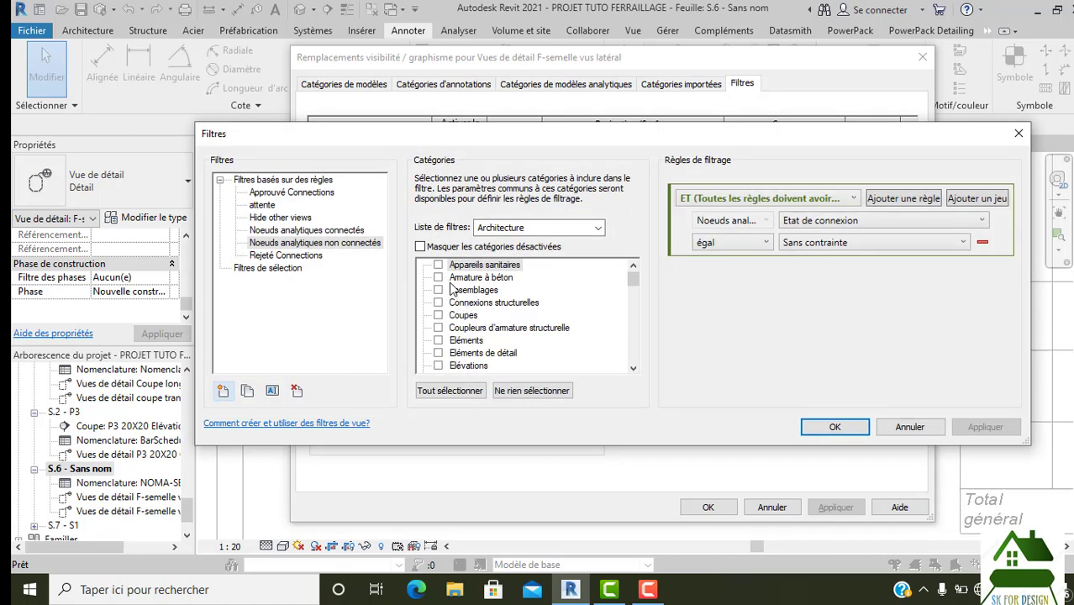
pyautogui.click(437, 278)
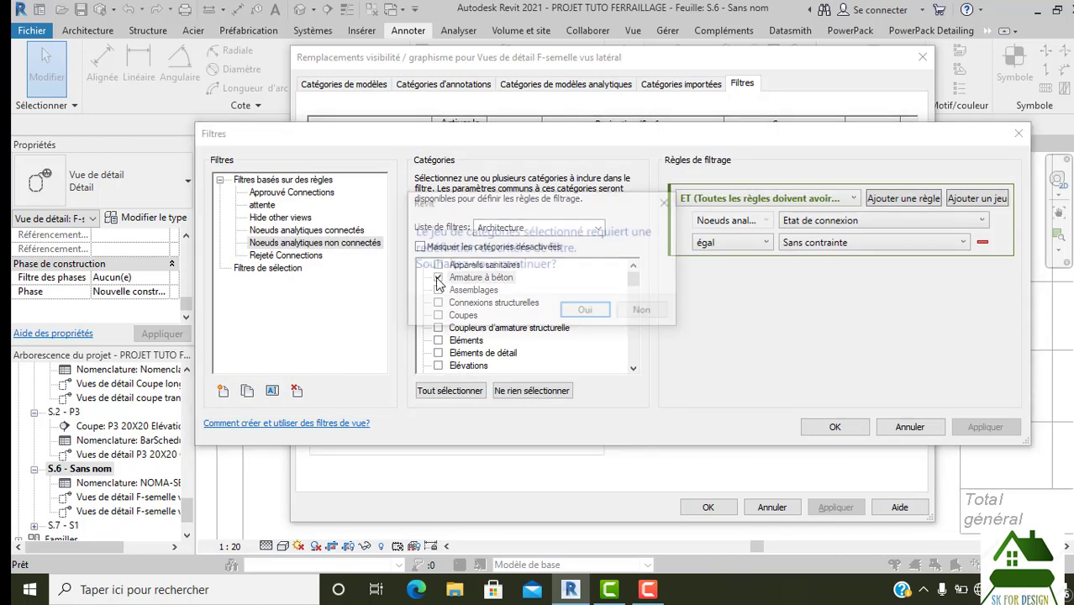
pyautogui.click(575, 313)
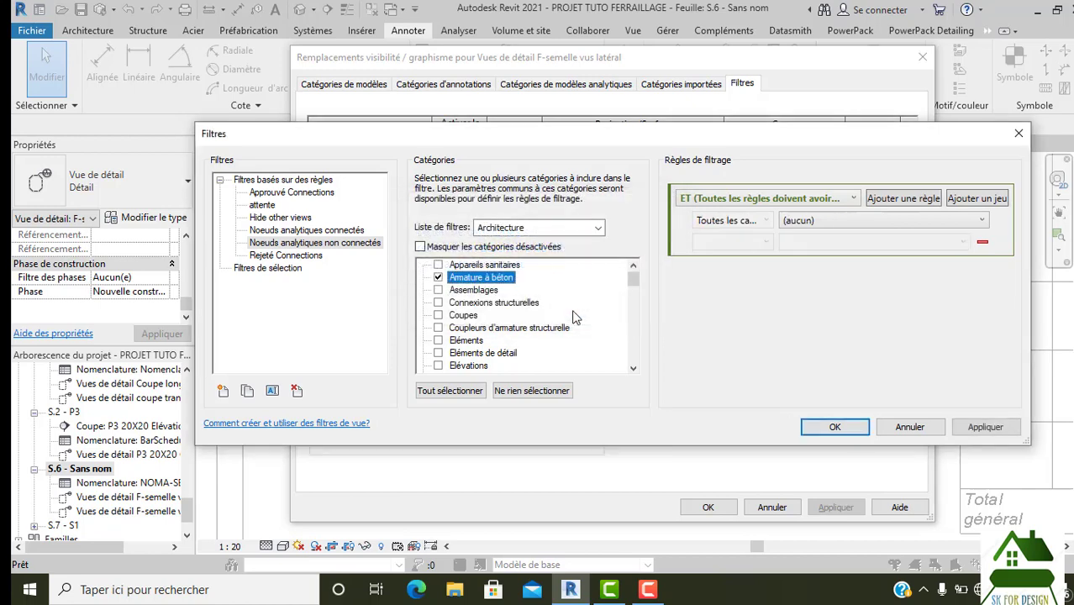
pyautogui.click(222, 391)
pyautogui.write('A1')
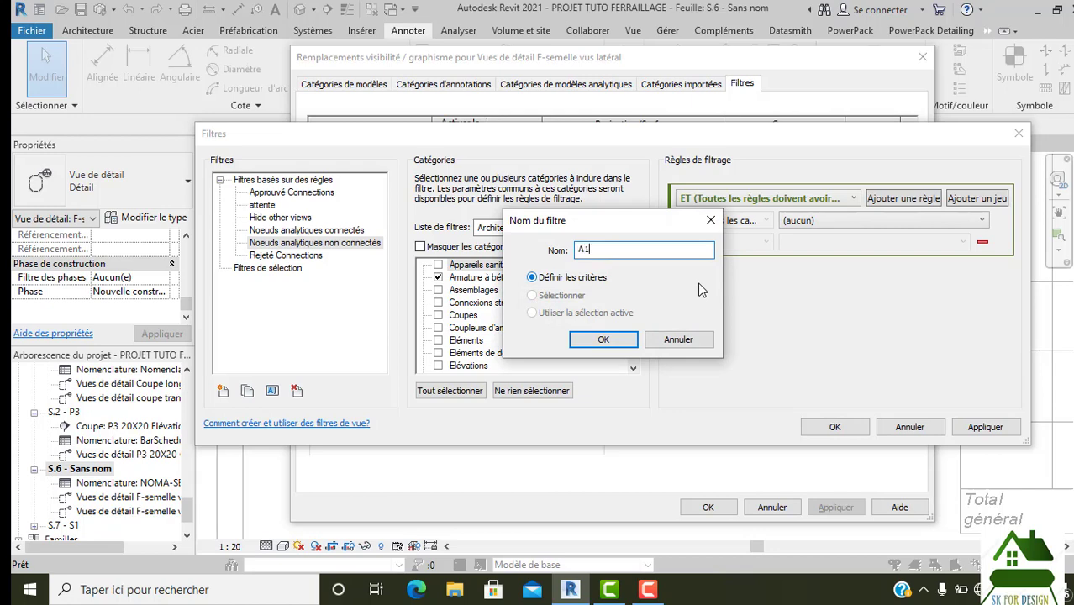
pyautogui.click(616, 341)
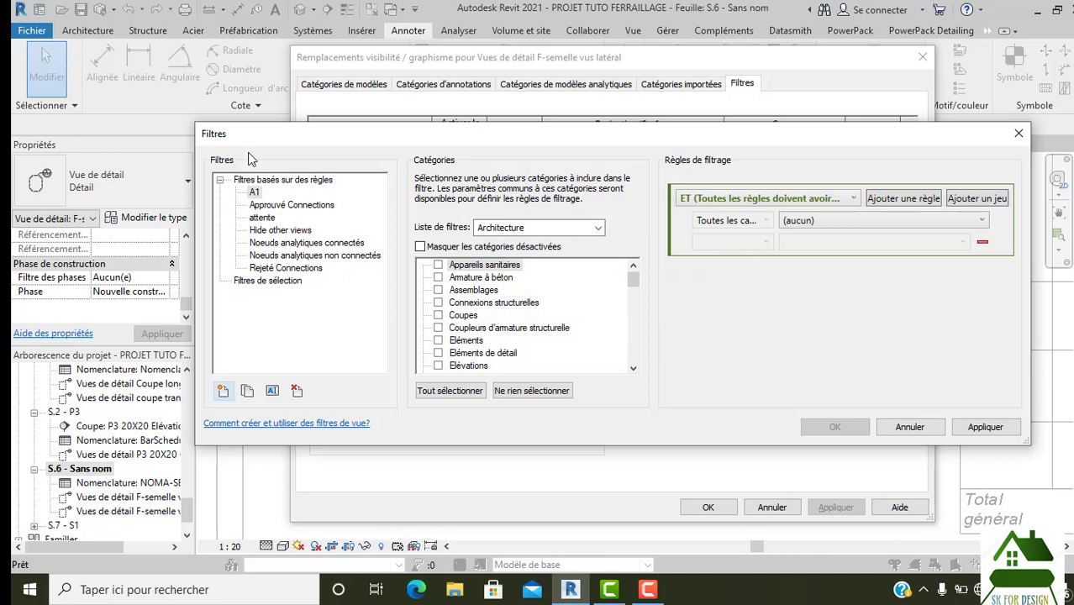
# Step: Define filter A1 on Armature à béton with the rule Identifiant égal A1, and save it
pyautogui.click(255, 192)
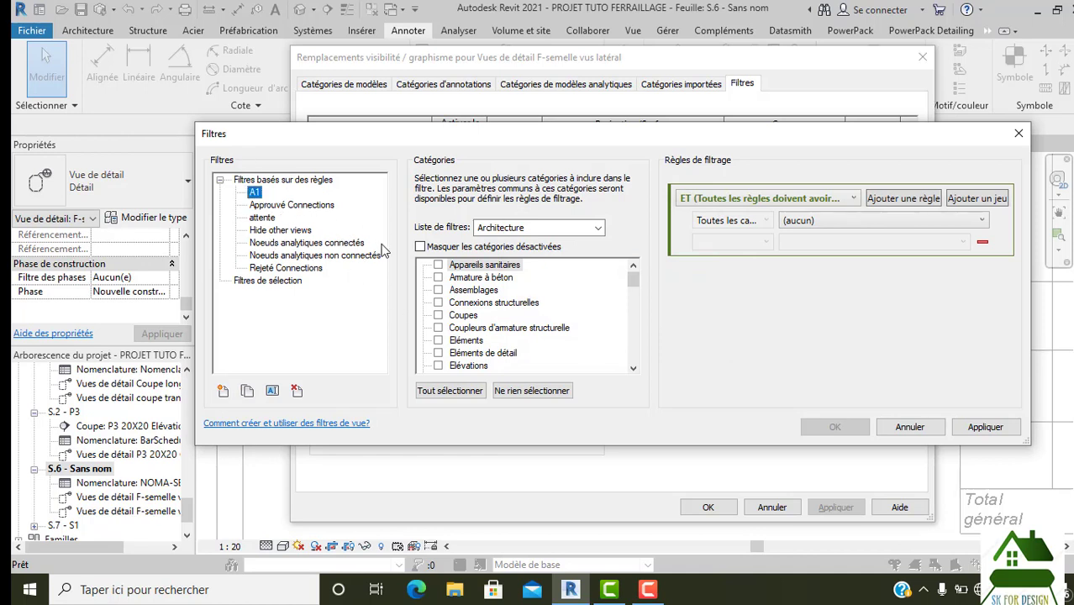
pyautogui.click(438, 277)
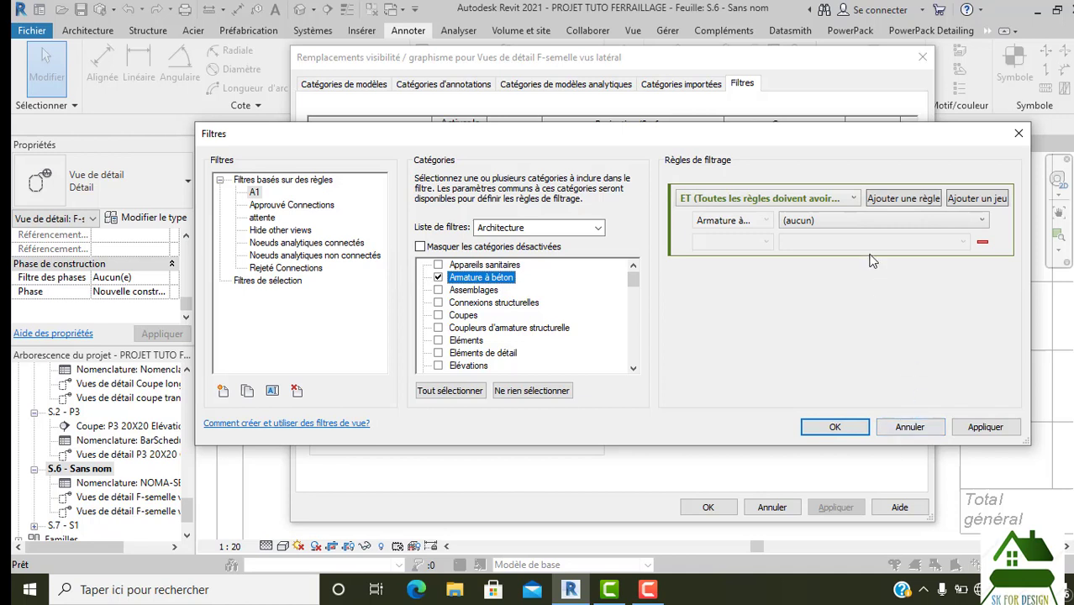
pyautogui.click(893, 224)
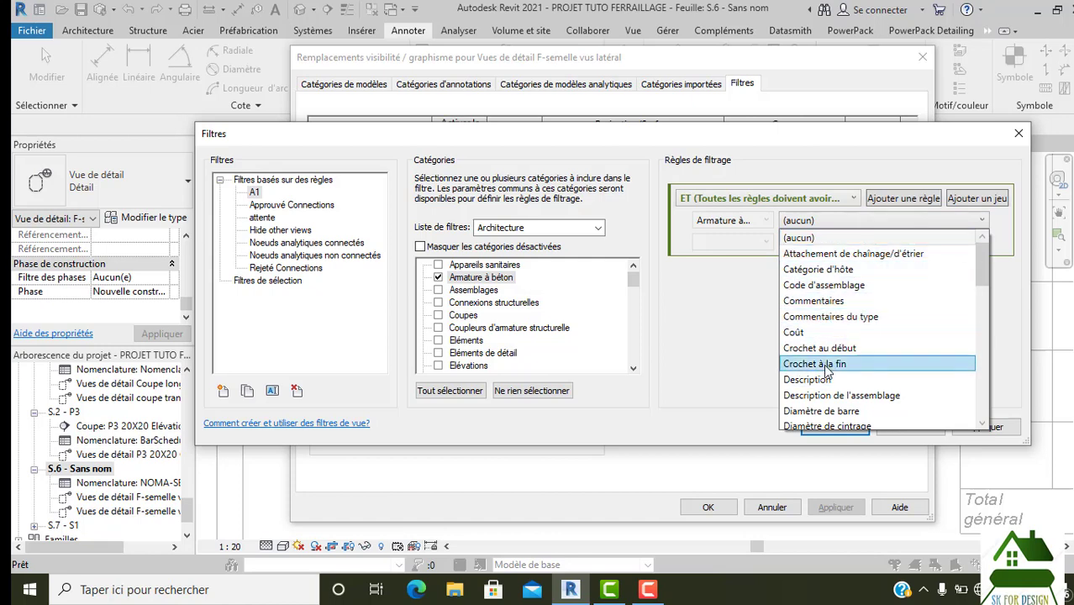
pyautogui.scroll(-1, 827, 371)
pyautogui.scroll(-3, 828, 378)
pyautogui.scroll(-4, 832, 385)
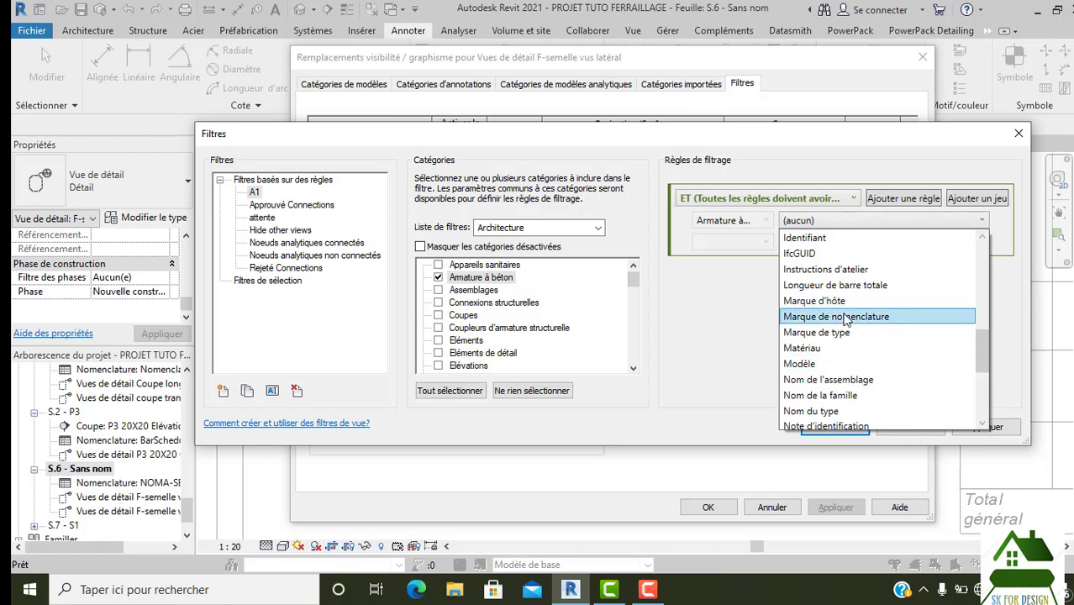
pyautogui.click(819, 238)
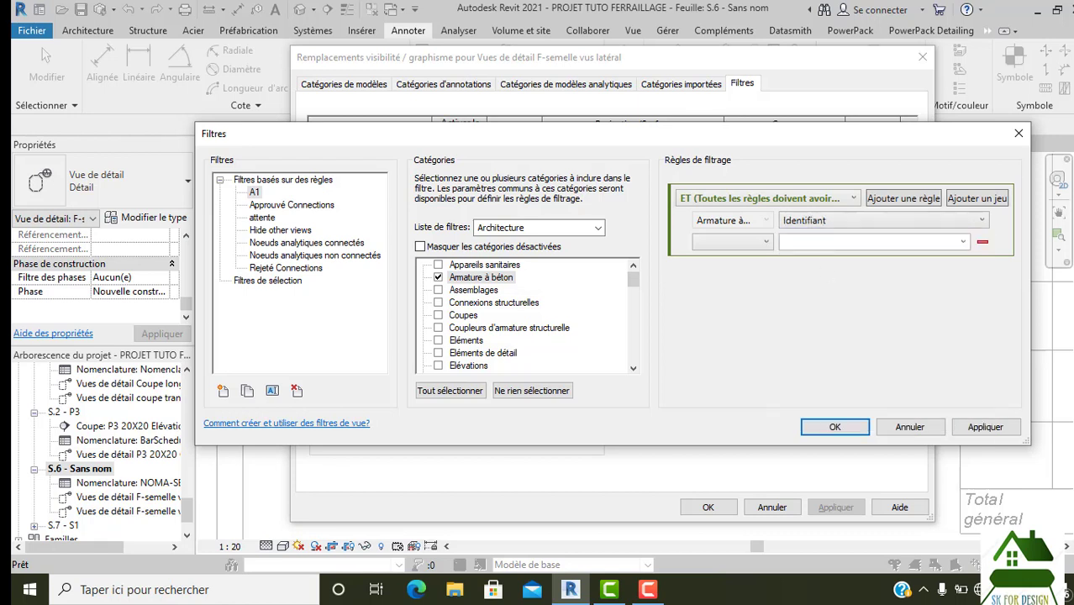
pyautogui.click(760, 244)
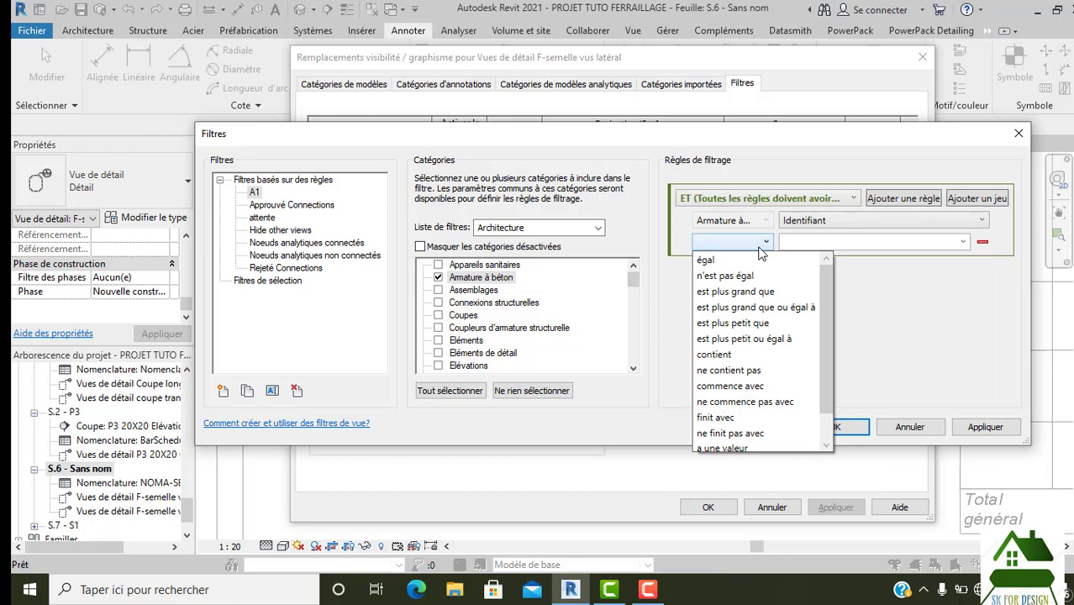
pyautogui.click(743, 260)
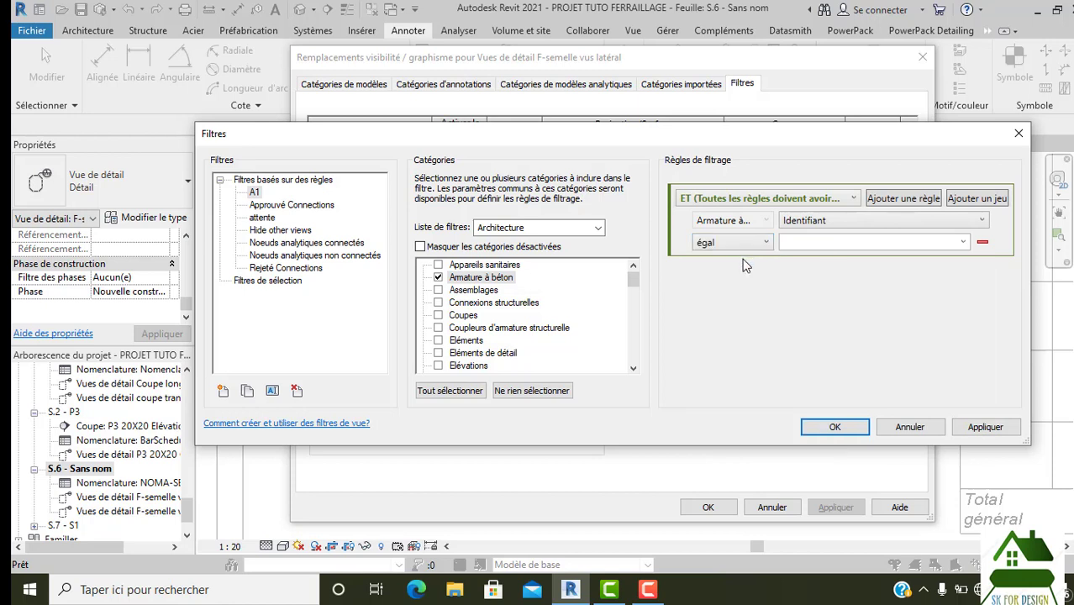
pyautogui.click(960, 242)
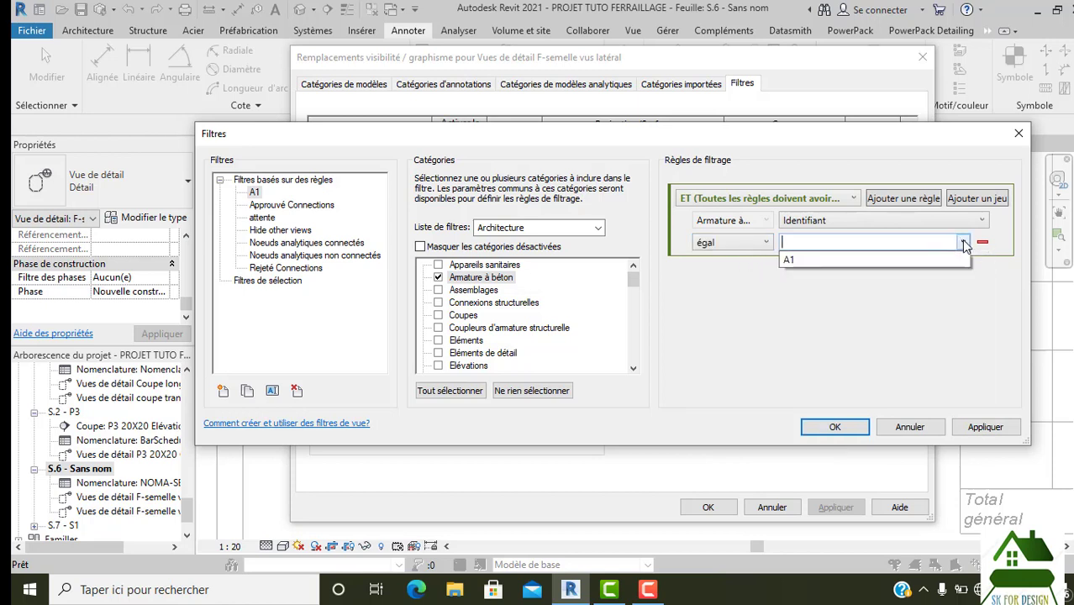
pyautogui.click(813, 262)
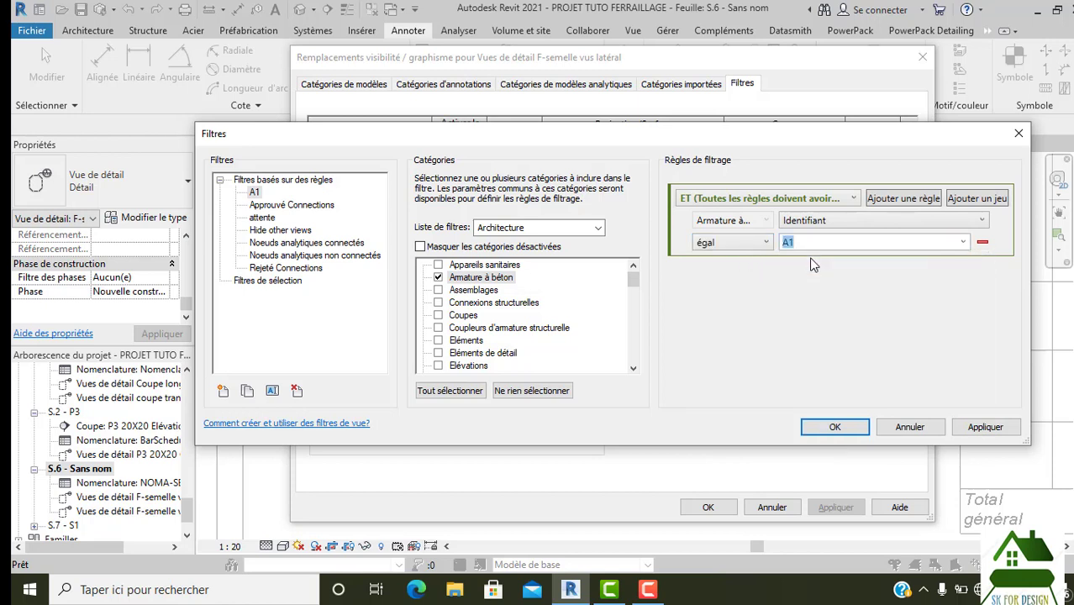
pyautogui.click(835, 426)
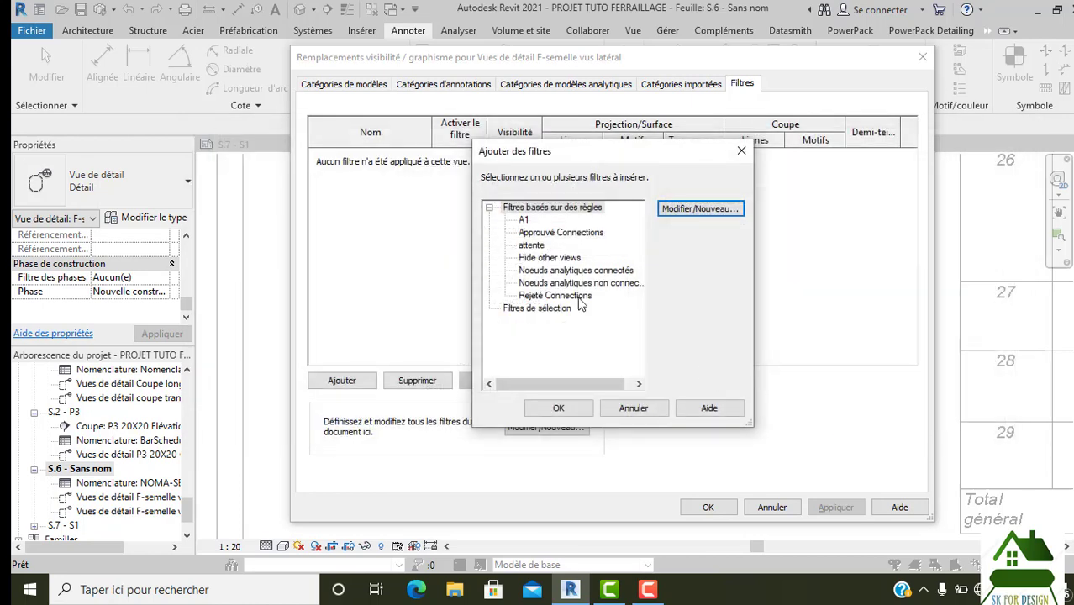
# Step: Add the A1 filter to the footing view and set its line colour to red (Rouge)
pyautogui.click(521, 219)
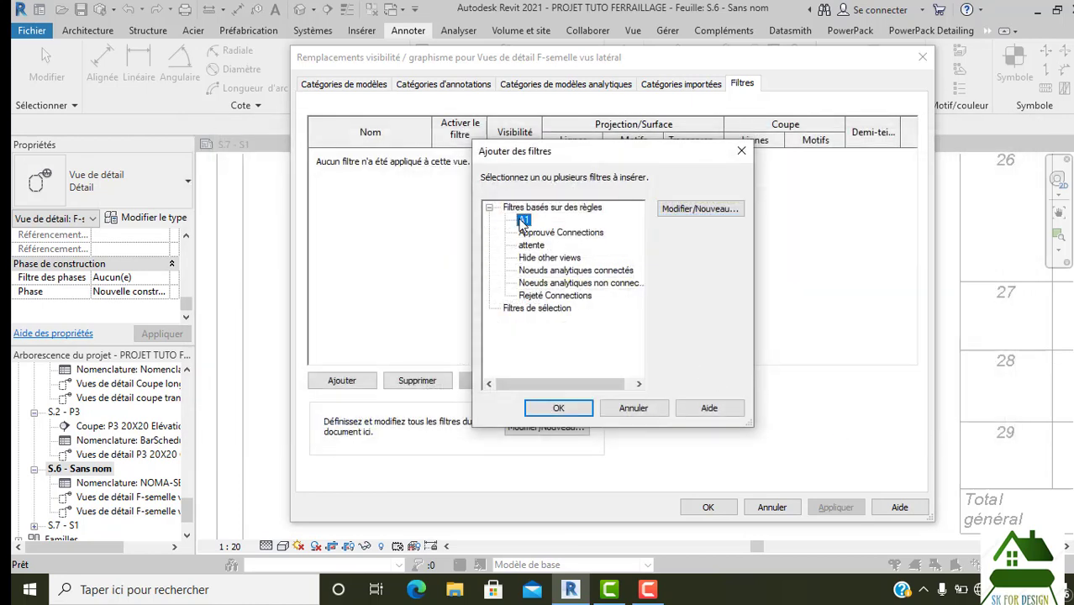
pyautogui.click(558, 408)
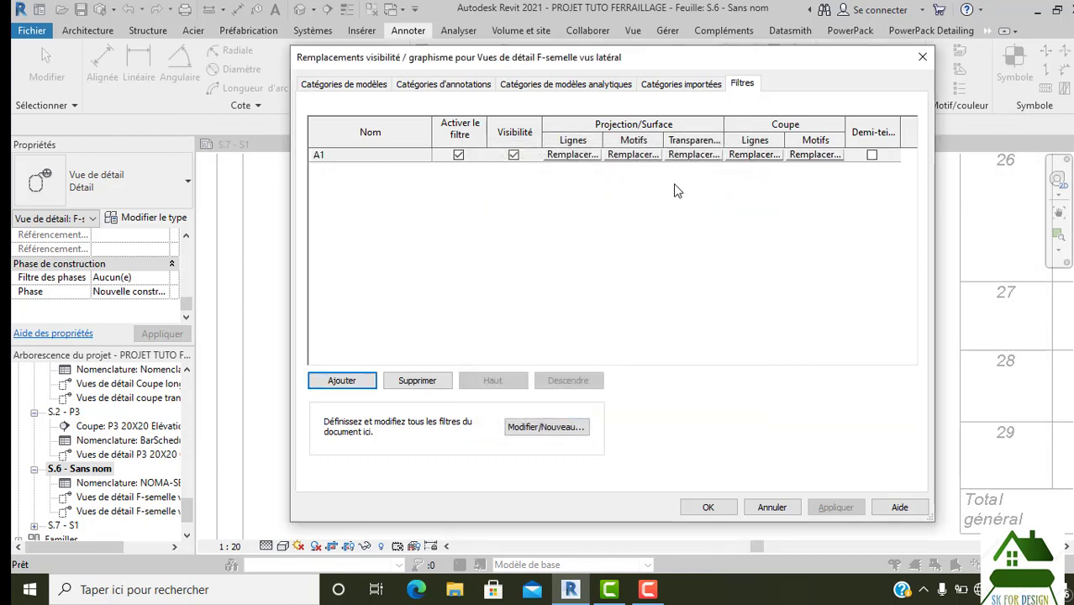
pyautogui.click(569, 157)
pyautogui.click(743, 263)
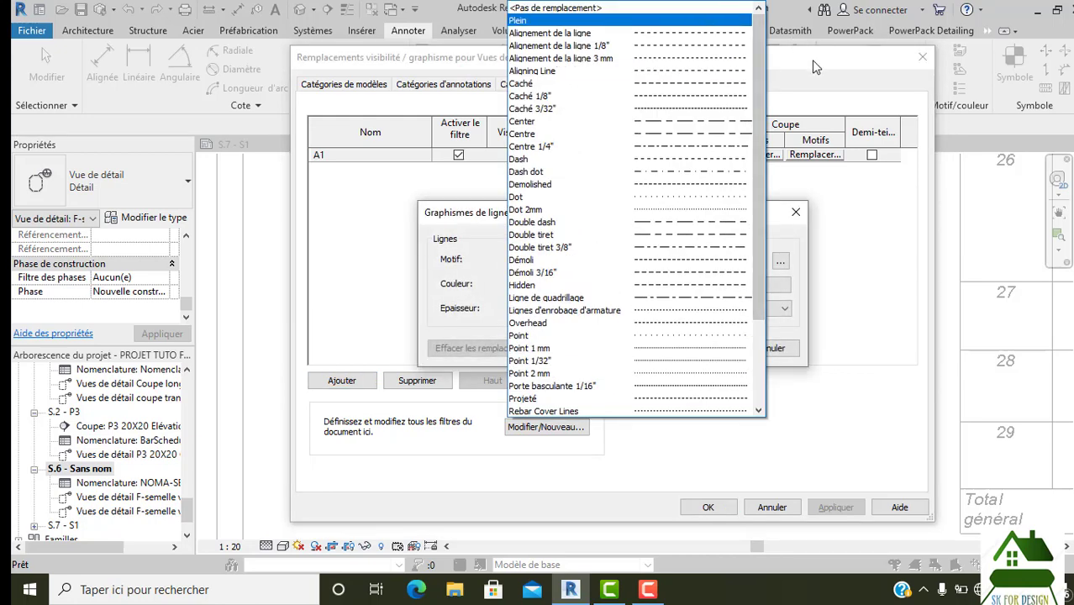
pyautogui.click(812, 66)
pyautogui.click(607, 290)
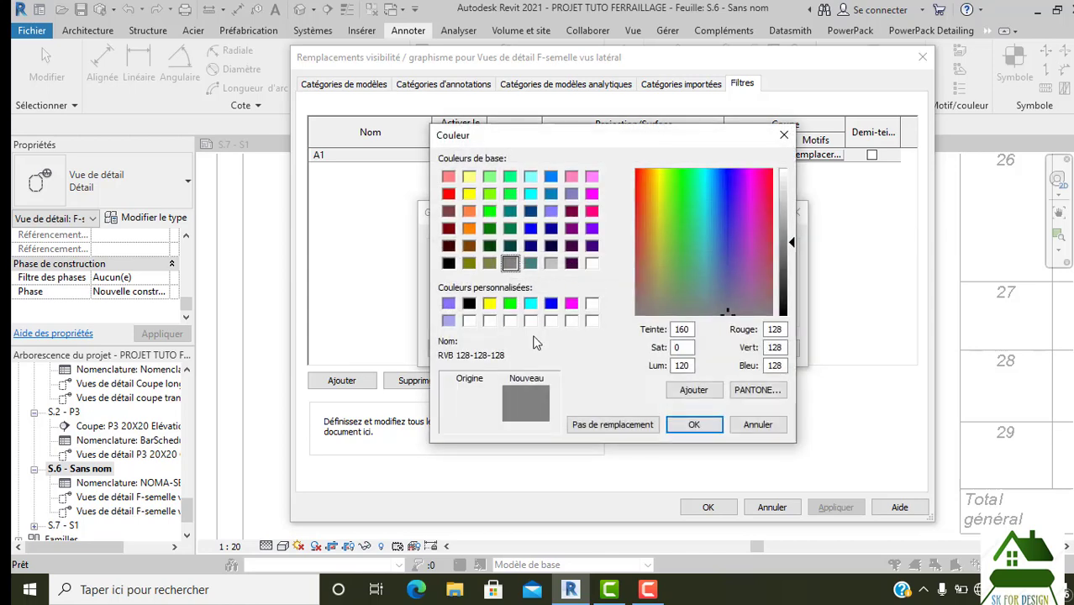
pyautogui.click(448, 195)
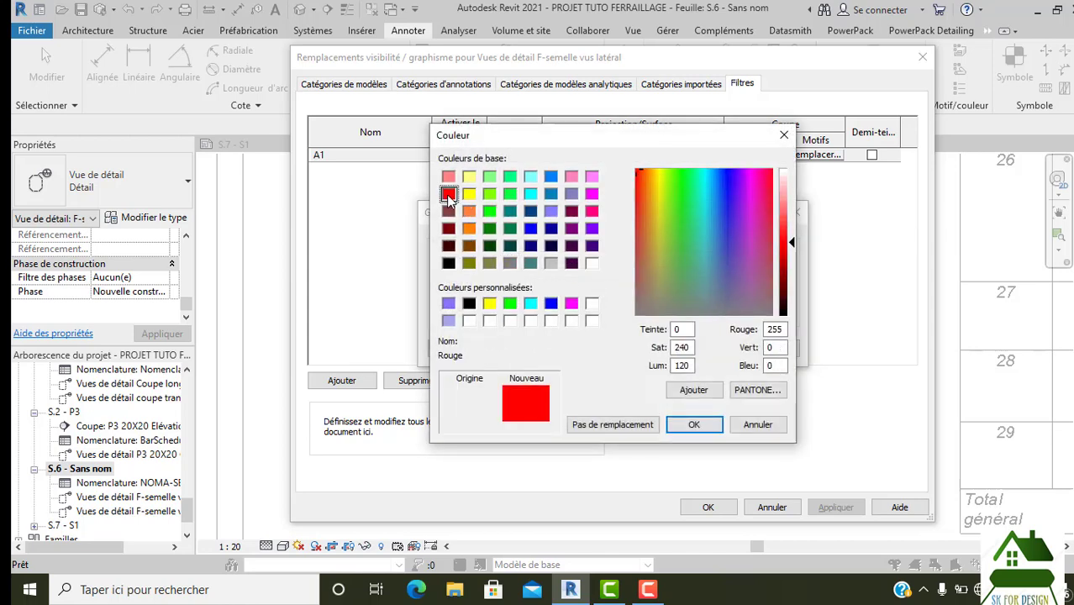
pyautogui.click(694, 424)
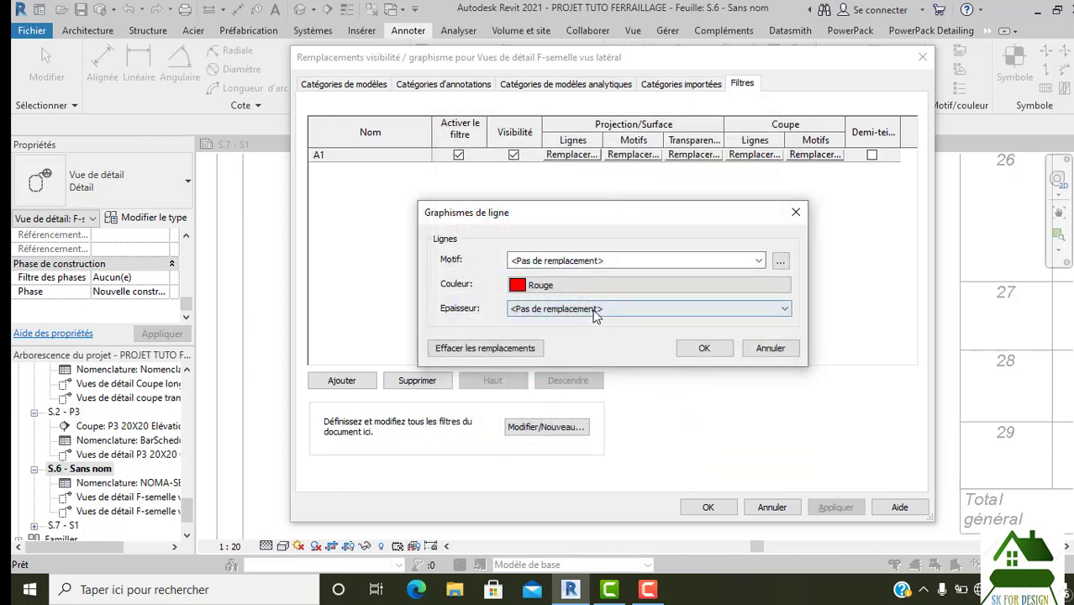
# Step: Set the A1 line weight to 2 and apply the overrides to the view
pyautogui.click(592, 309)
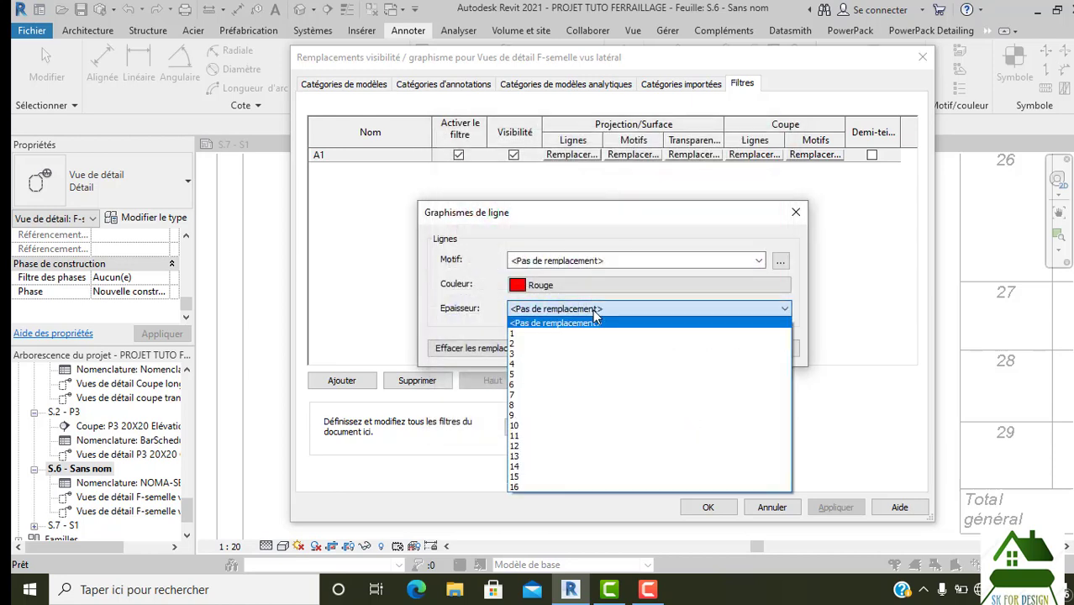
pyautogui.click(535, 355)
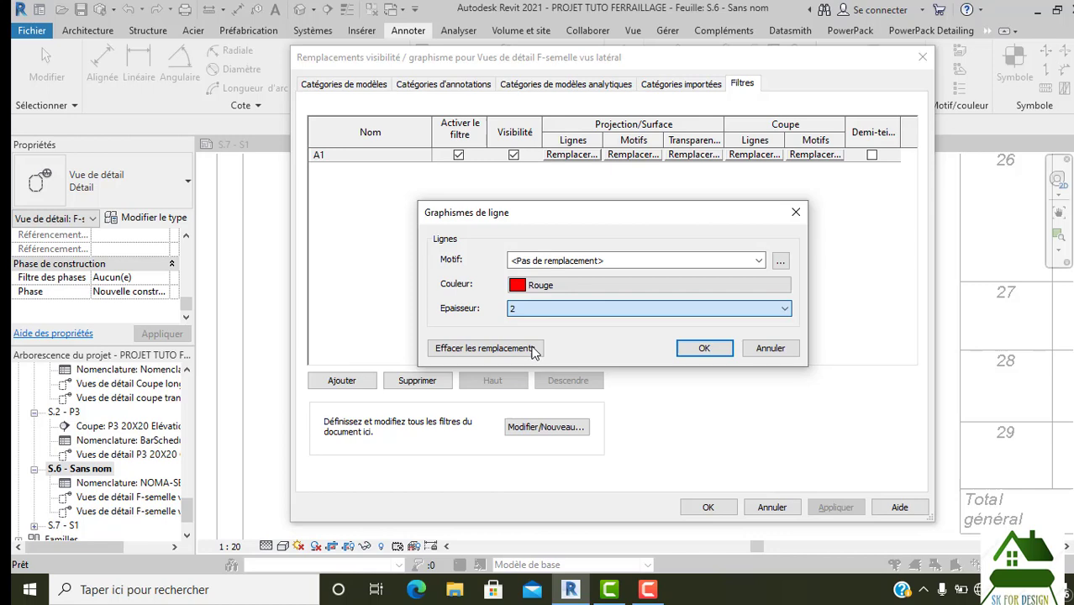
pyautogui.click(697, 351)
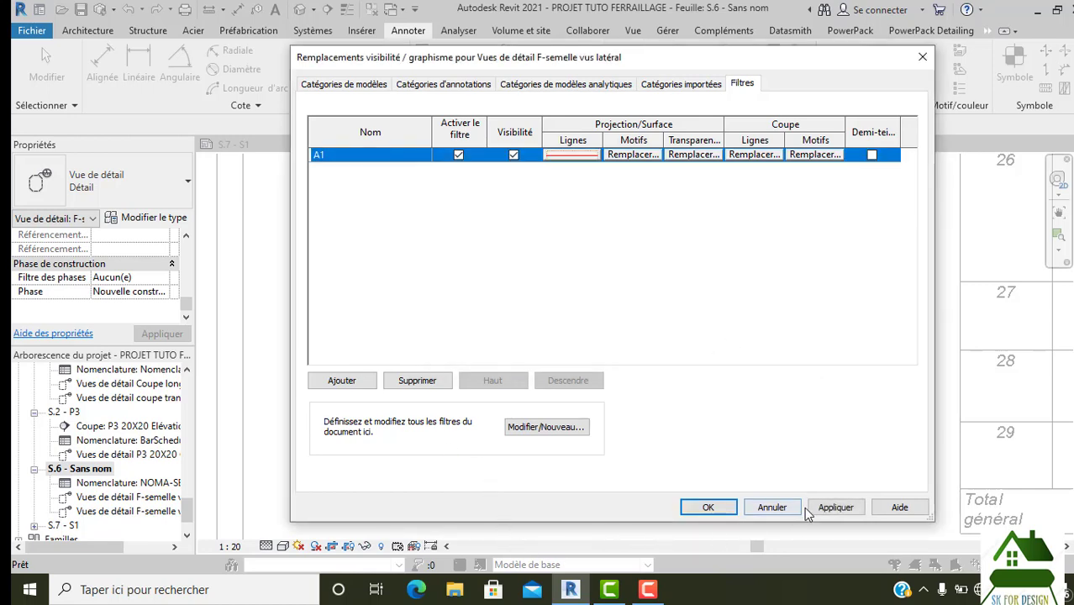
pyautogui.click(834, 507)
pyautogui.click(704, 507)
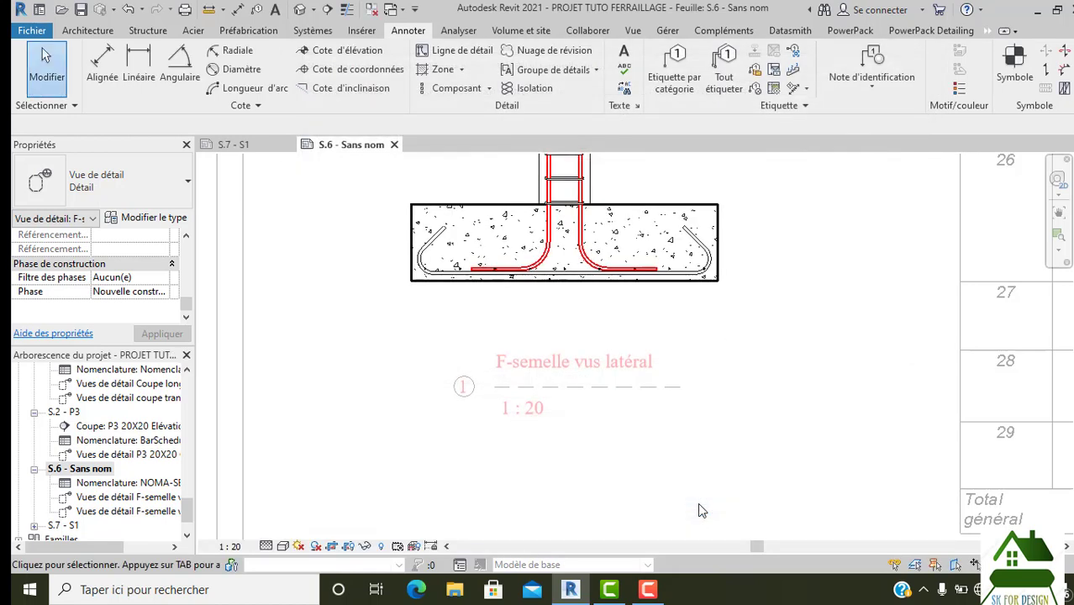
# Step: Raise and slightly shorten the bottom leg of the left red starter bar
pyautogui.scroll(-1, 698, 504)
pyautogui.scroll(-2, 635, 461)
pyautogui.scroll(1, 637, 429)
pyautogui.scroll(3, 650, 327)
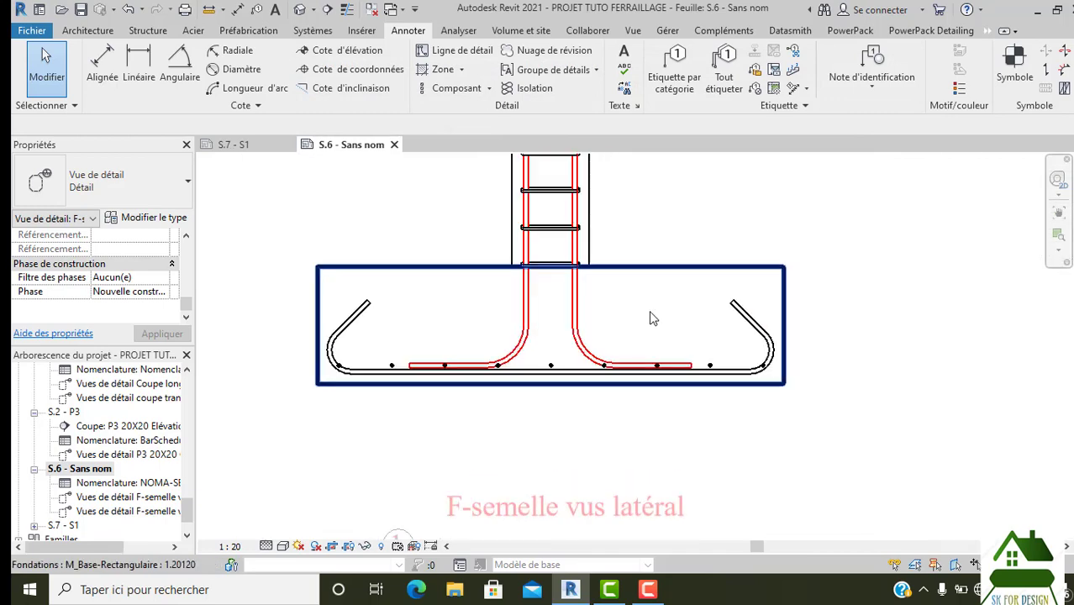
pyautogui.scroll(-2, 605, 336)
pyautogui.scroll(-1, 626, 343)
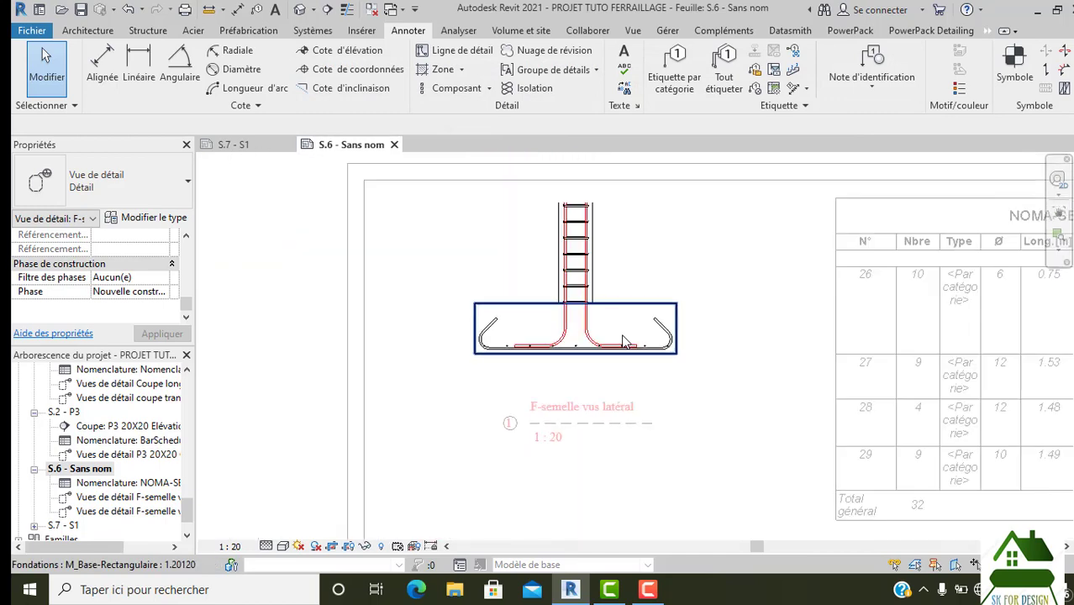
pyautogui.scroll(1, 625, 342)
pyautogui.scroll(2, 618, 346)
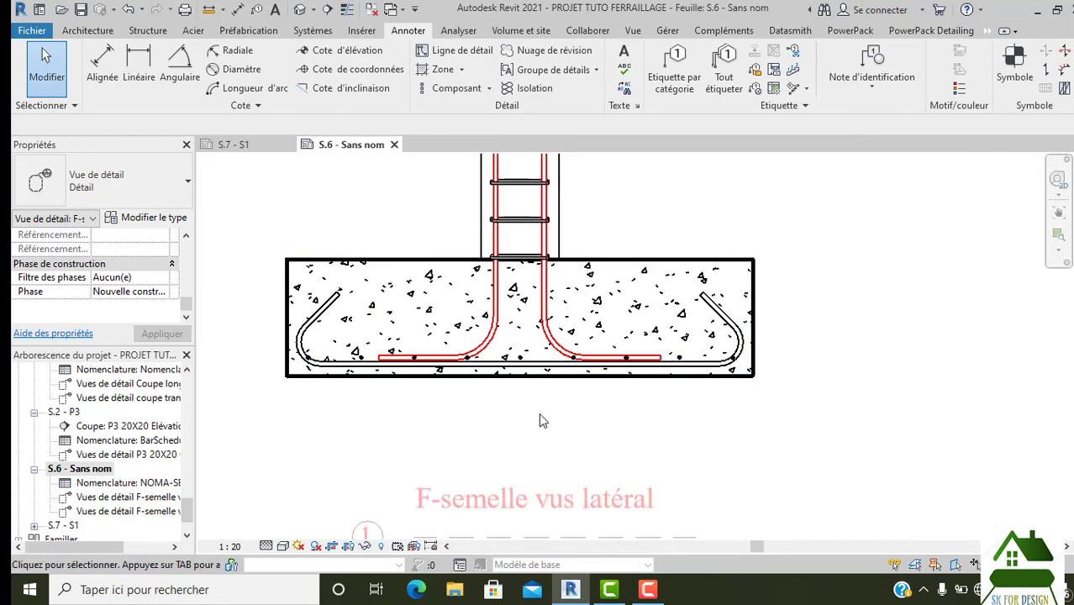
pyautogui.click(496, 339)
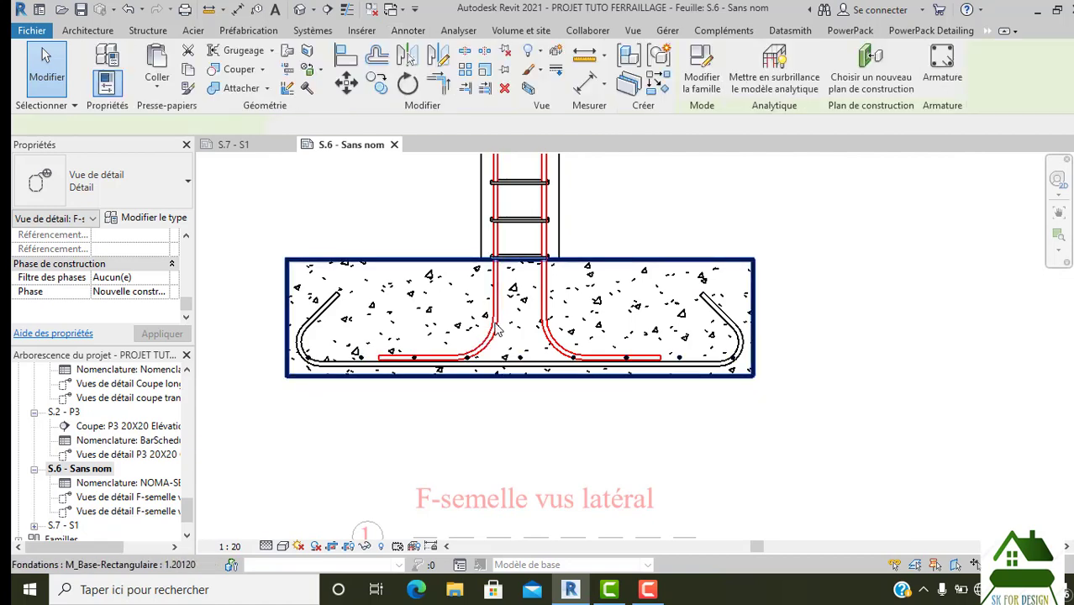
pyautogui.press('Escape')
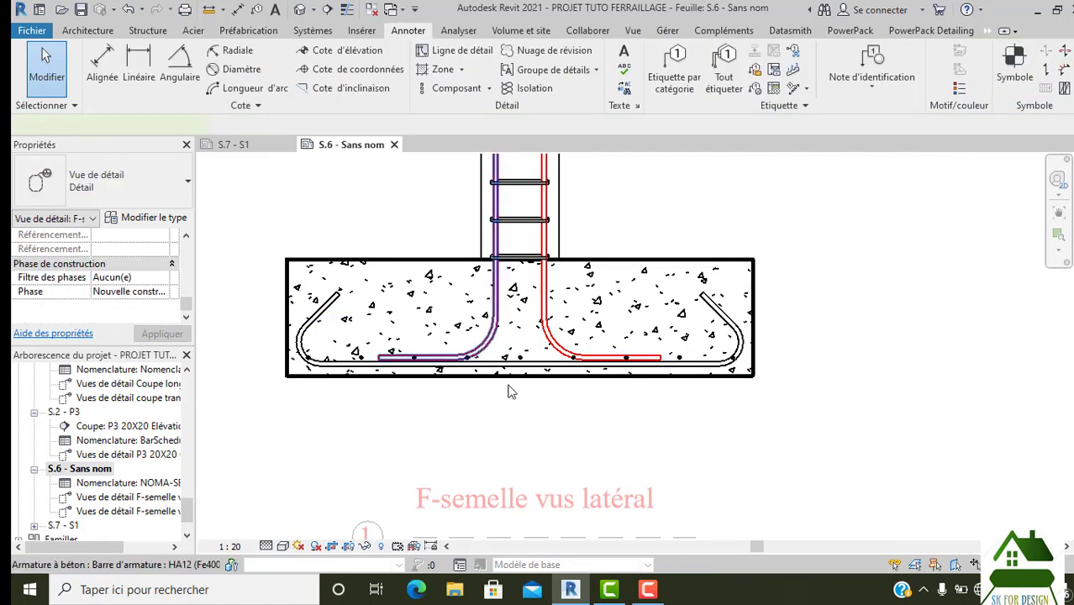
pyautogui.click(508, 390)
pyautogui.scroll(3, 414, 359)
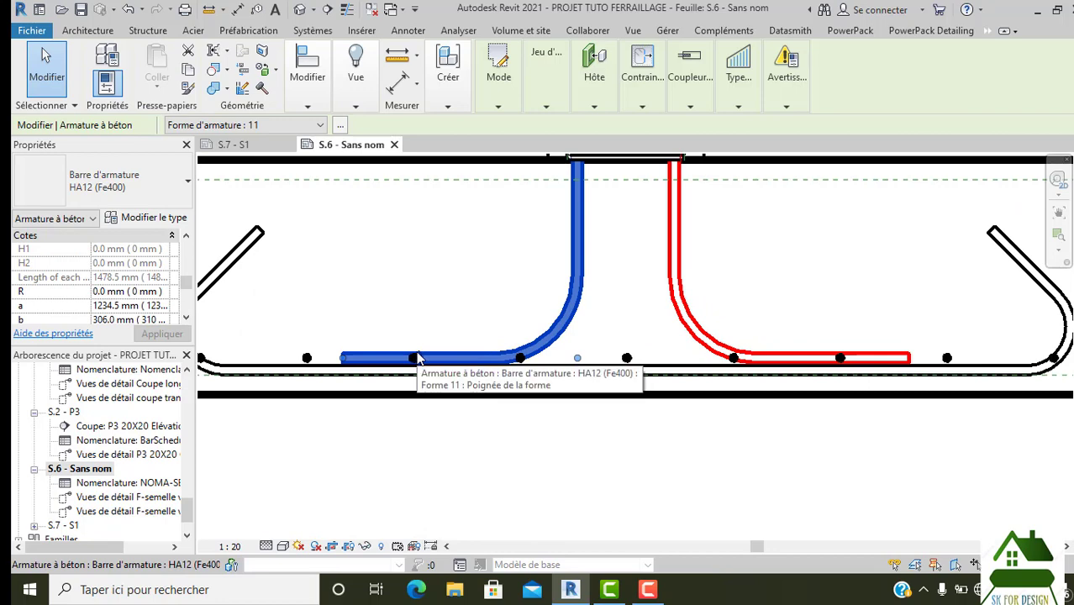
pyautogui.moveTo(417, 356); pyautogui.dragTo(420, 342)
pyautogui.click(437, 409)
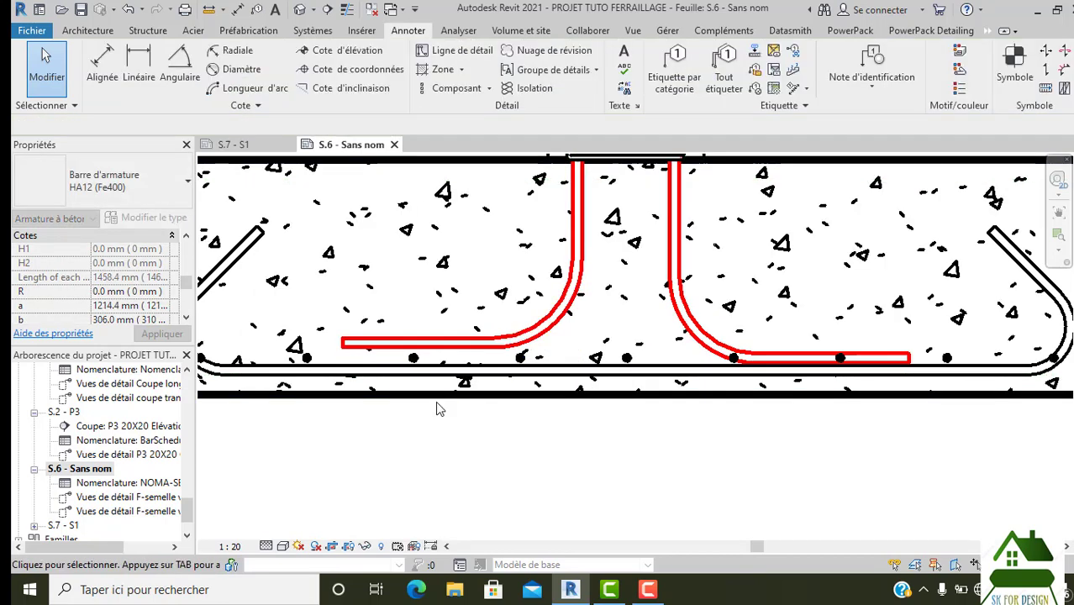
# Step: Raise and slightly shorten the bottom leg of the right red starter bar
pyautogui.scroll(-3, 435, 408)
pyautogui.scroll(-2, 435, 408)
pyautogui.scroll(2, 546, 395)
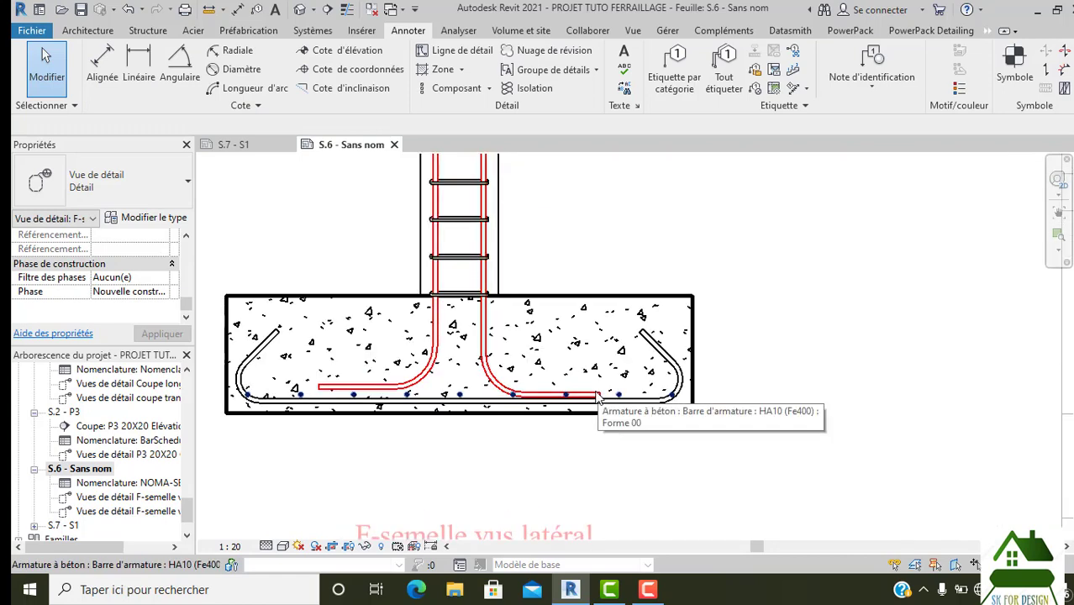
pyautogui.scroll(3, 528, 409)
pyautogui.scroll(-1, 504, 395)
pyautogui.click(504, 391)
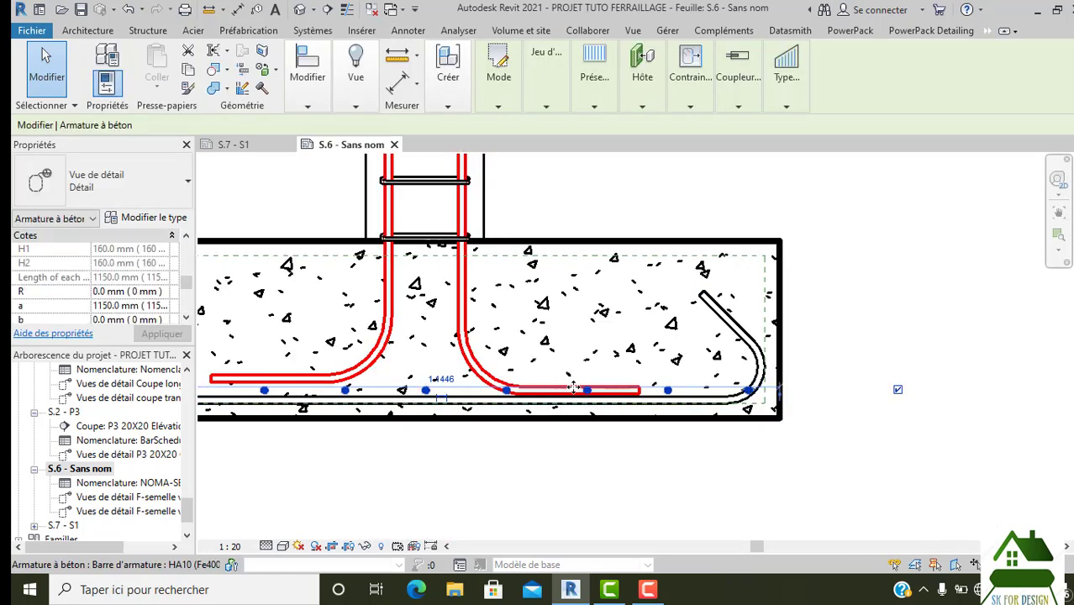
pyautogui.click(567, 493)
pyautogui.click(512, 413)
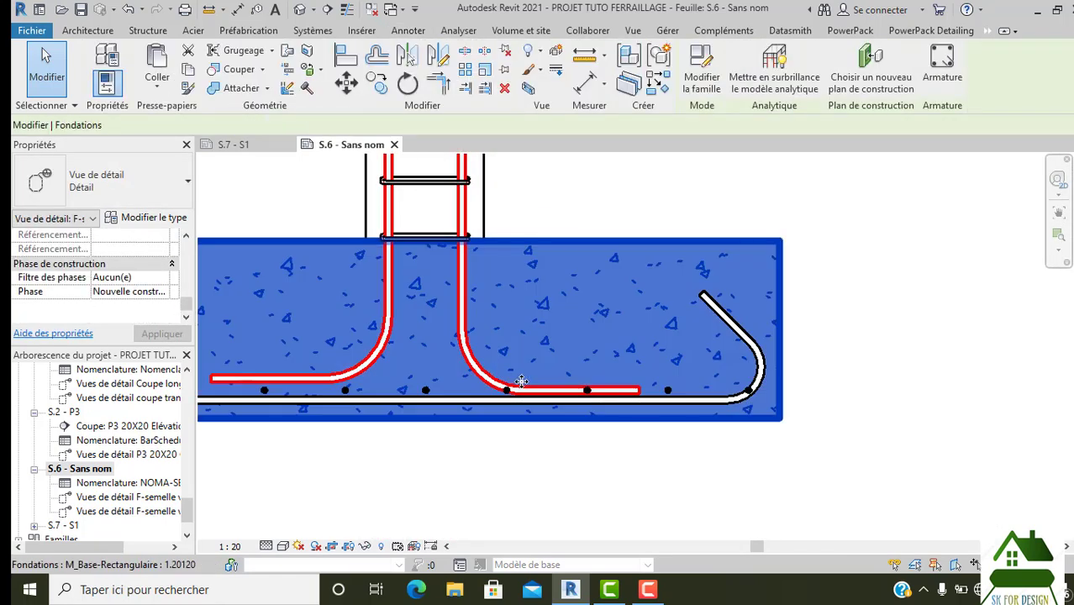
pyautogui.click(574, 455)
pyautogui.scroll(2, 581, 393)
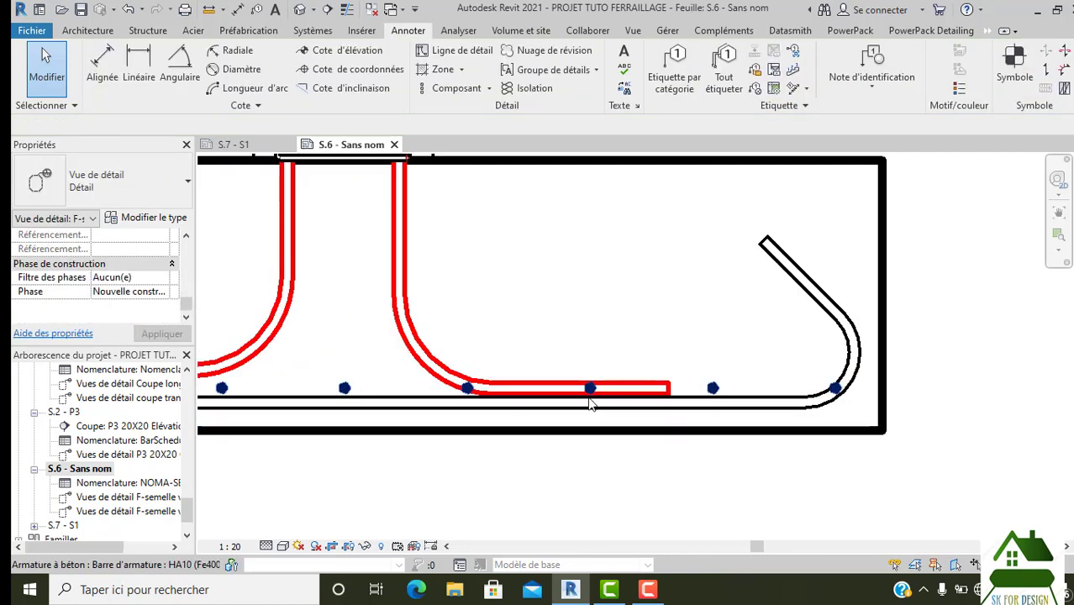
pyautogui.scroll(1, 582, 392)
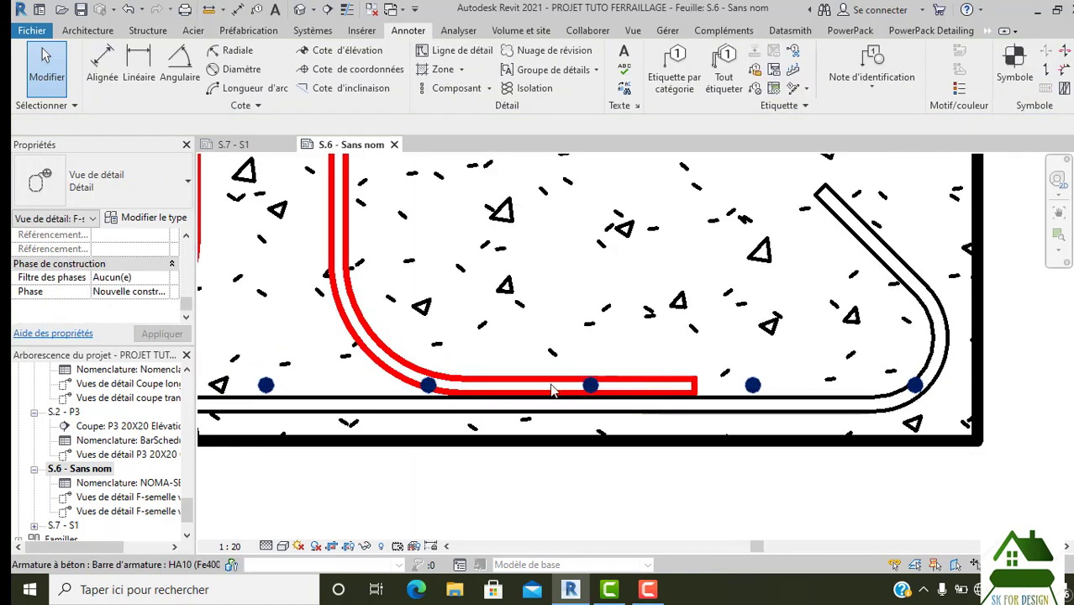
pyautogui.click(504, 387)
pyautogui.scroll(-3, 504, 386)
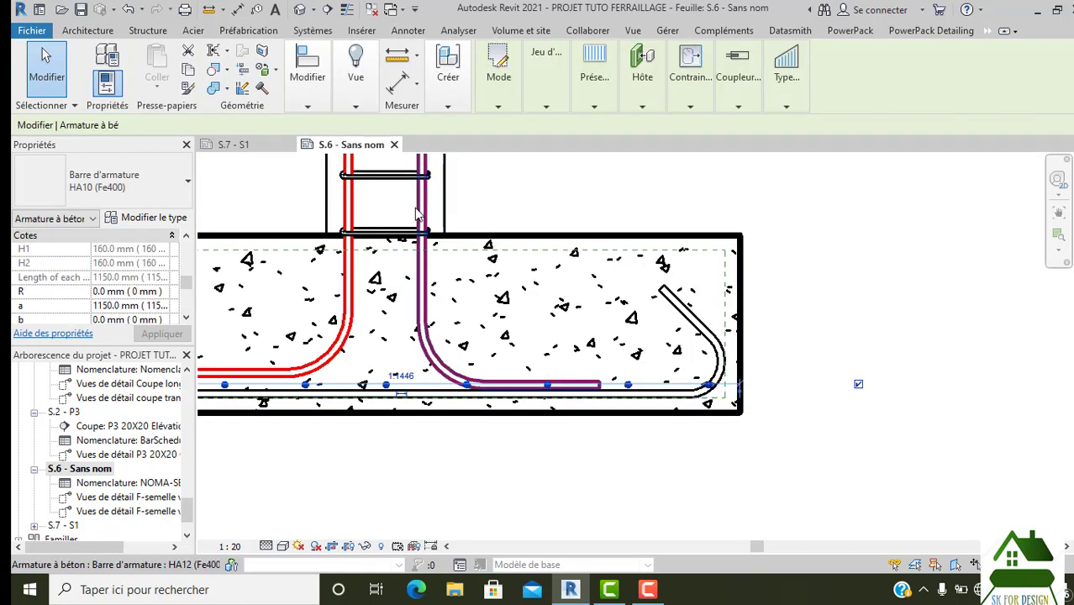
pyautogui.click(429, 267)
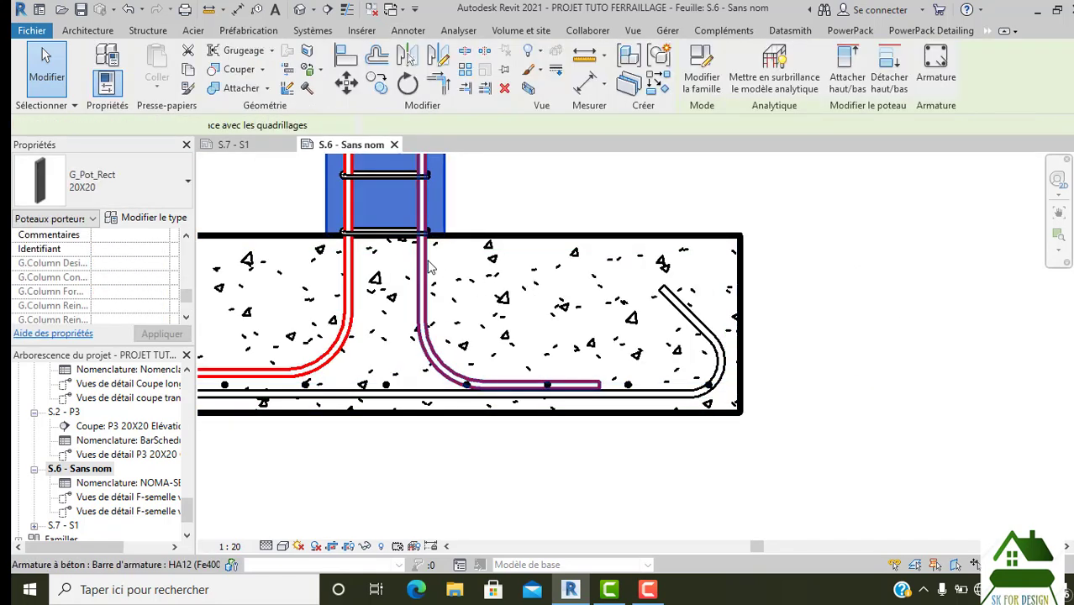
pyautogui.click(427, 271)
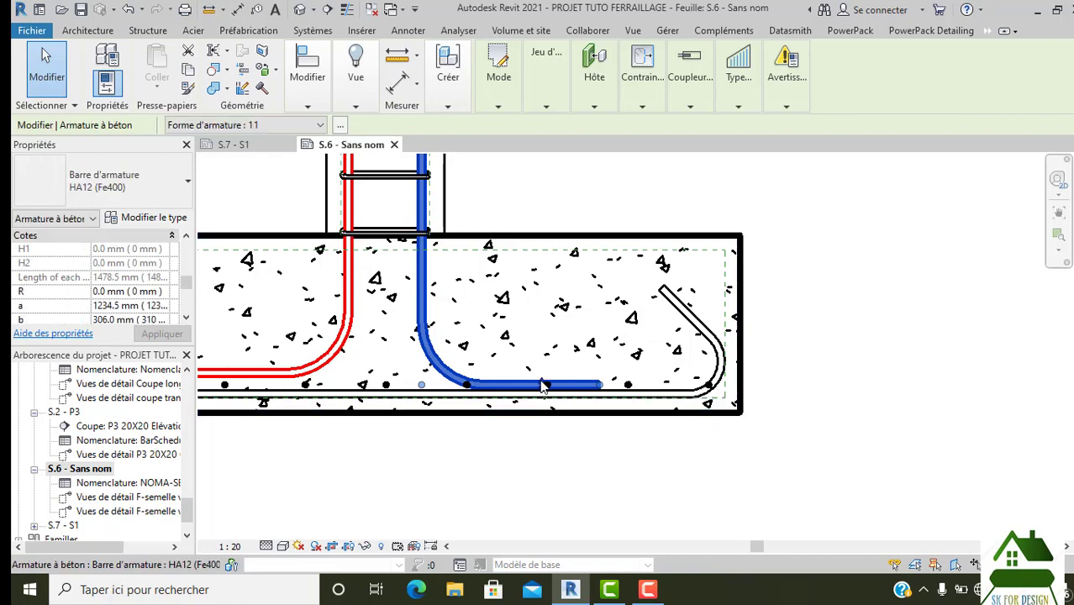
pyautogui.moveTo(546, 385); pyautogui.dragTo(540, 382)
pyautogui.click(555, 460)
pyautogui.scroll(-2, 556, 459)
pyautogui.scroll(-1, 567, 462)
pyautogui.scroll(-1, 617, 402)
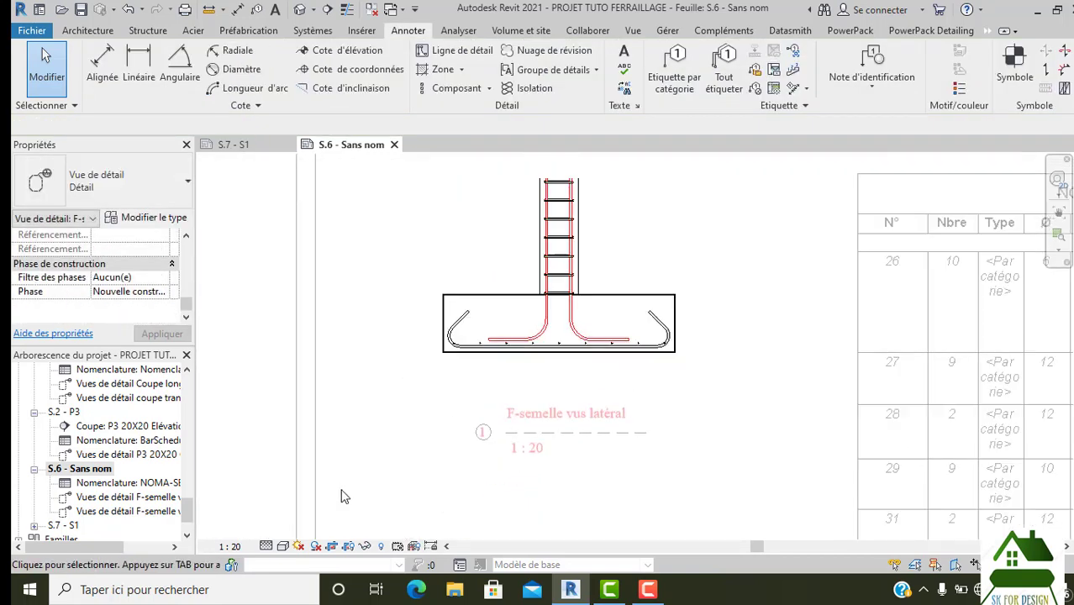
# Step: Set the footing detail view to Faible (Coarse) detail level, showing rebar as single lines
pyautogui.click(265, 546)
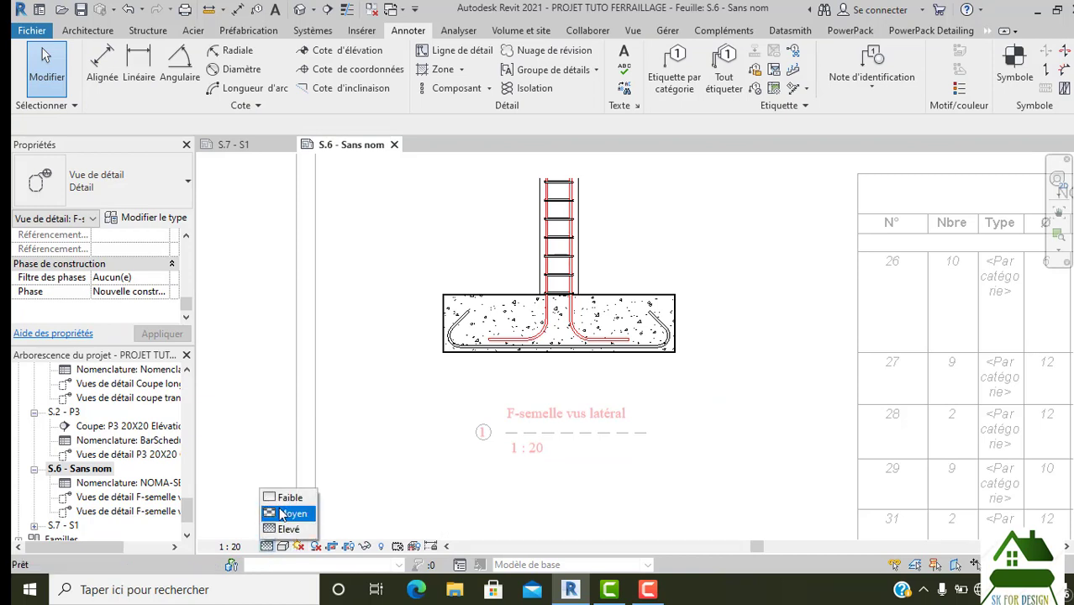
pyautogui.click(284, 508)
pyautogui.click(267, 547)
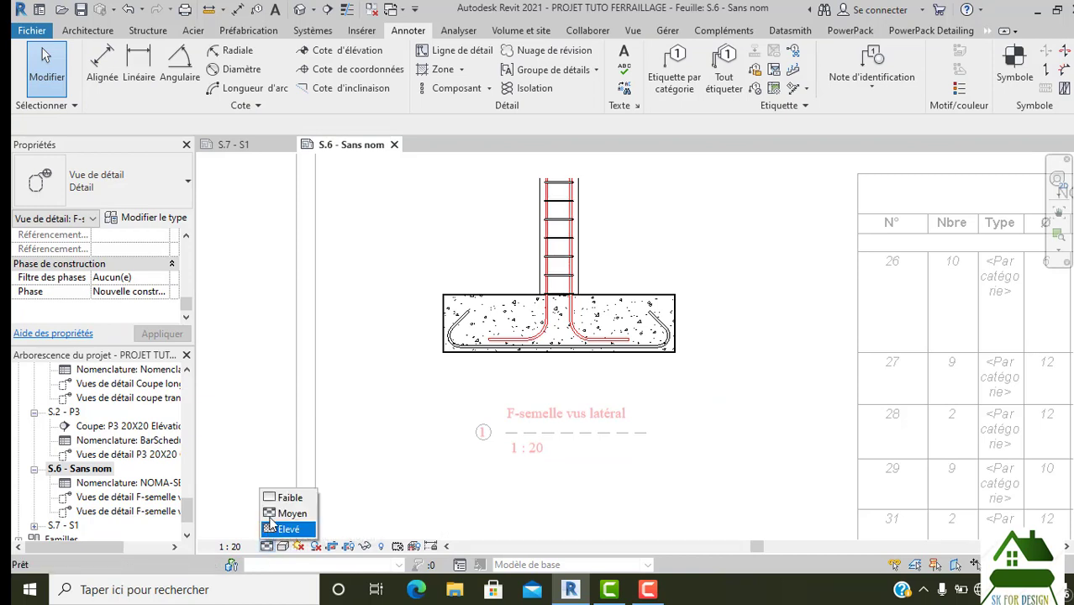
pyautogui.click(285, 495)
pyautogui.scroll(1, 563, 339)
pyautogui.scroll(2, 563, 340)
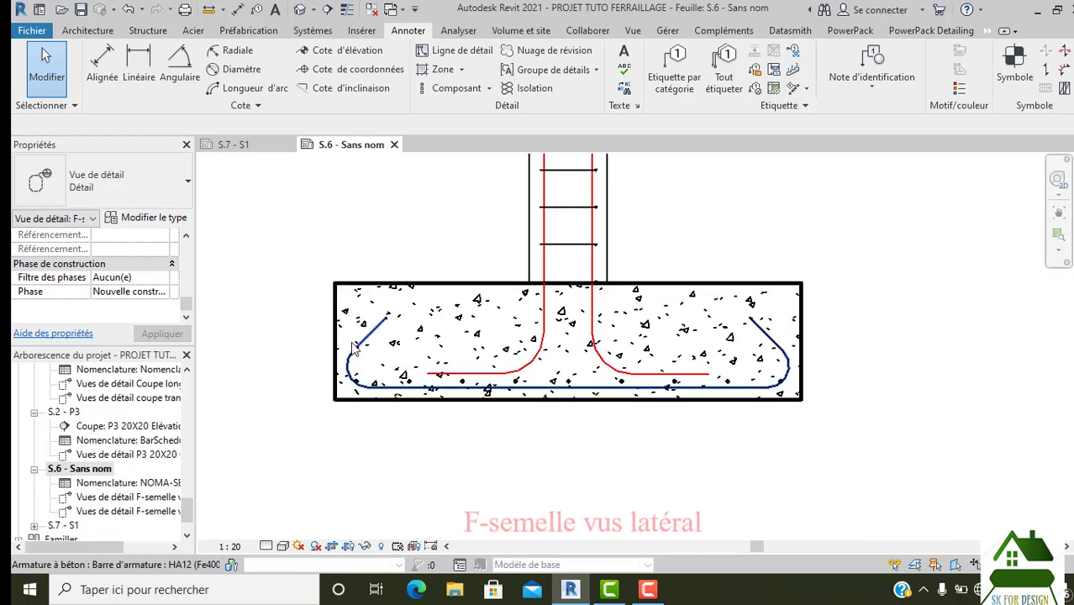
pyautogui.scroll(-1, 563, 371)
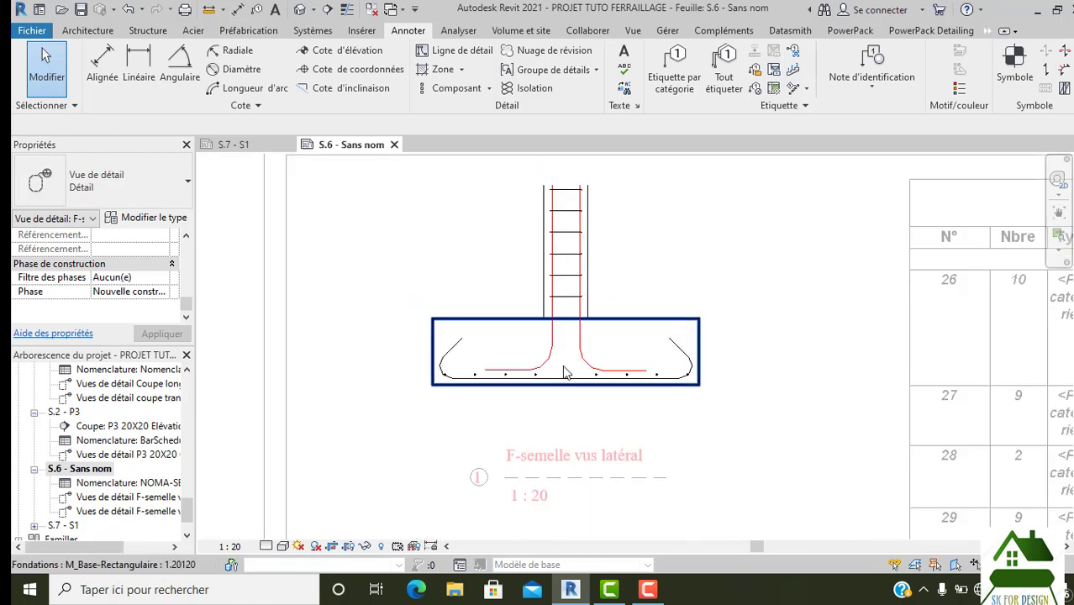
pyautogui.scroll(1, 563, 372)
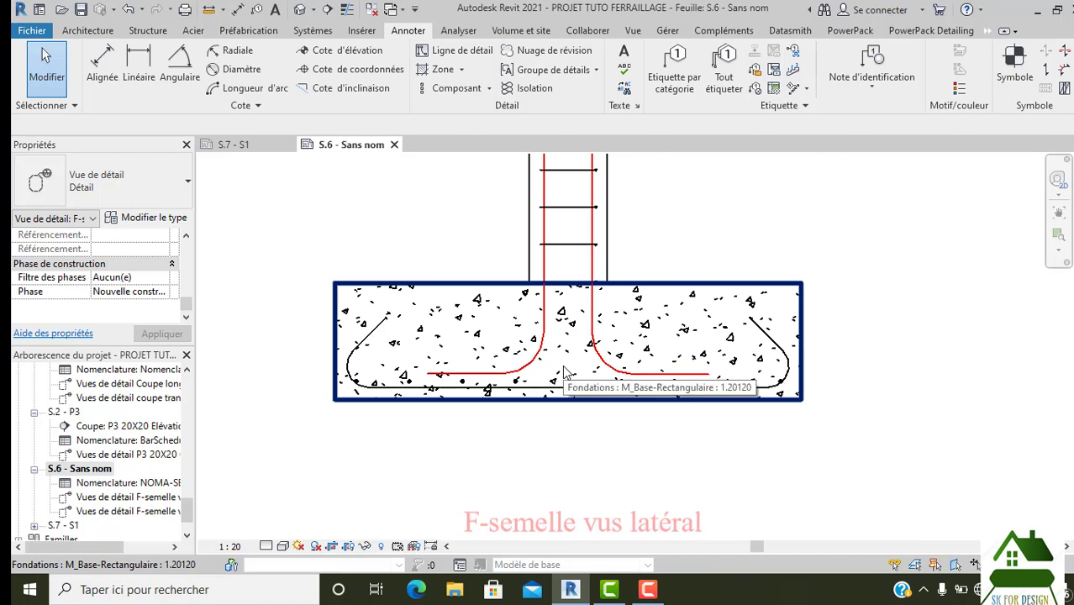
# Step: Change the A1 filter's projection line weight from 2 to 4 in Visibility/Graphics (VG)
pyautogui.press('v')
pyautogui.press('g')
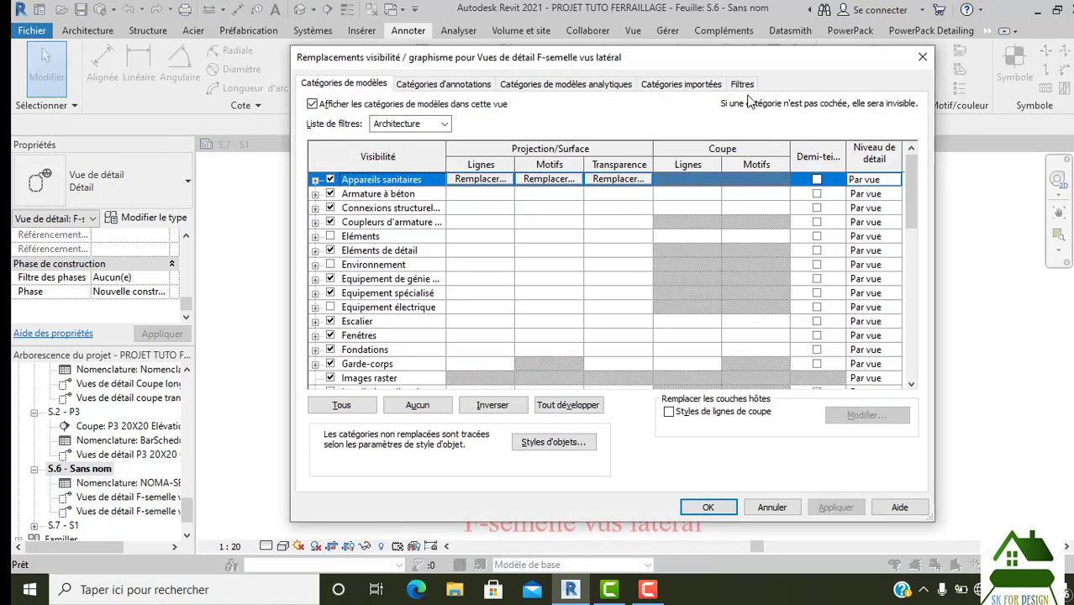
pyautogui.click(742, 85)
pyautogui.click(563, 160)
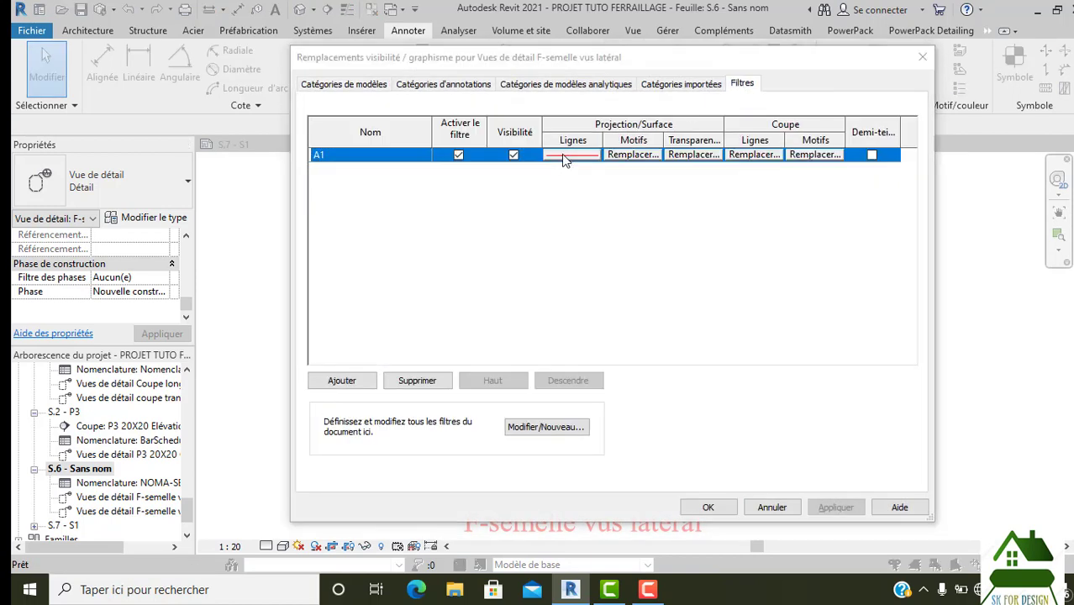
pyautogui.click(561, 157)
pyautogui.click(542, 308)
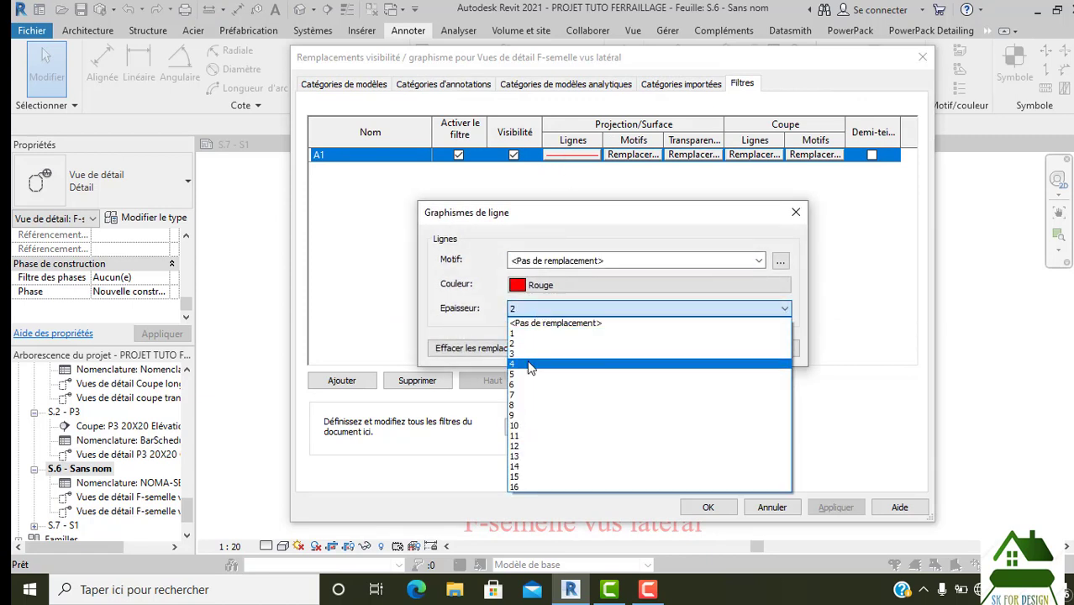
pyautogui.click(531, 364)
pyautogui.click(706, 353)
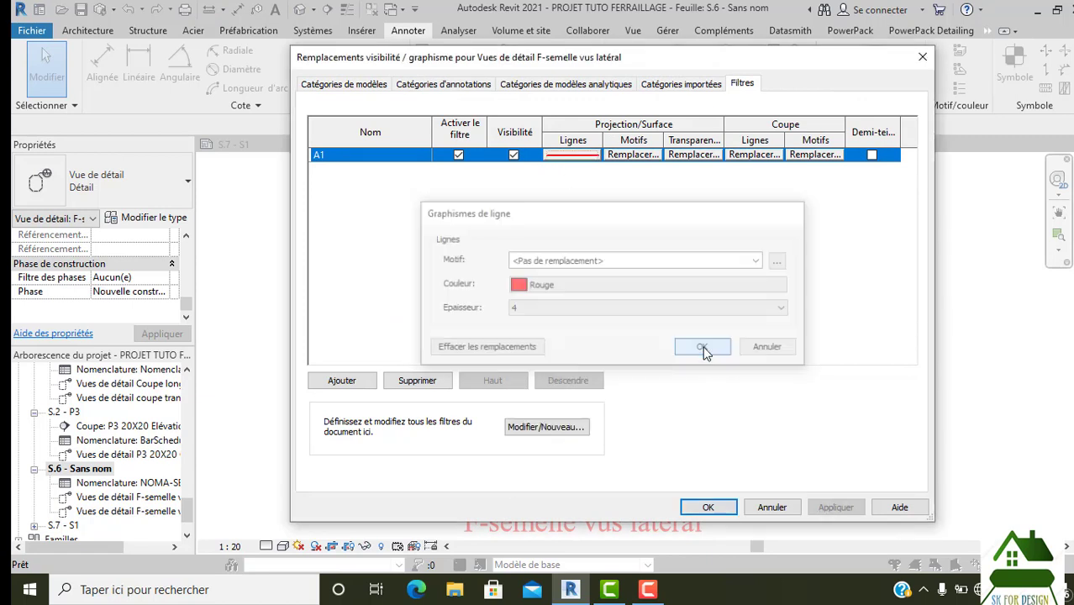
pyautogui.click(708, 506)
pyautogui.scroll(-2, 687, 480)
pyautogui.scroll(-3, 676, 456)
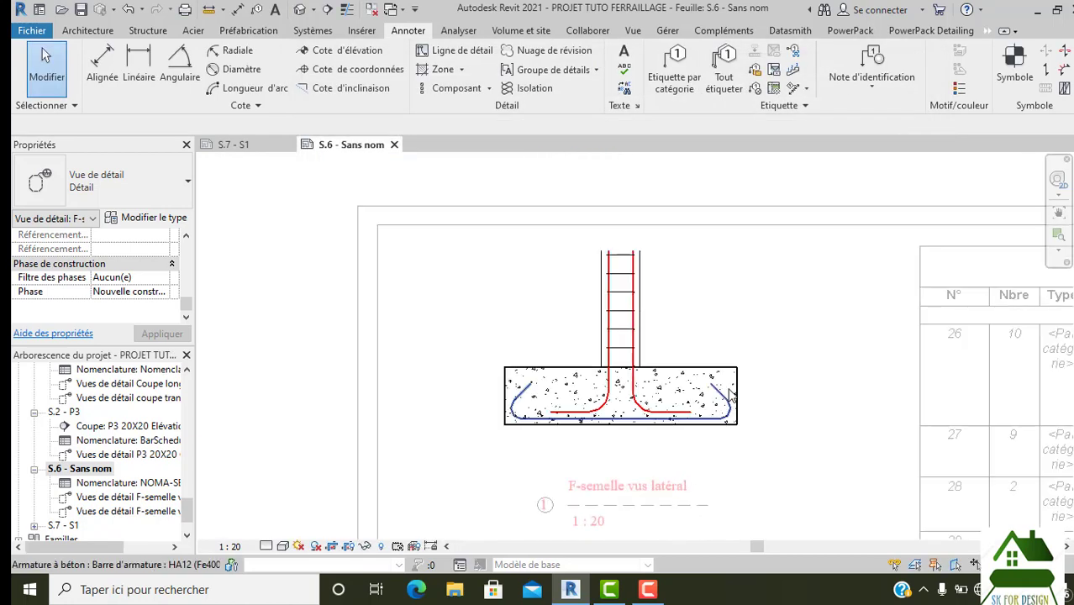
pyautogui.scroll(5, 638, 379)
pyautogui.scroll(-2, 650, 316)
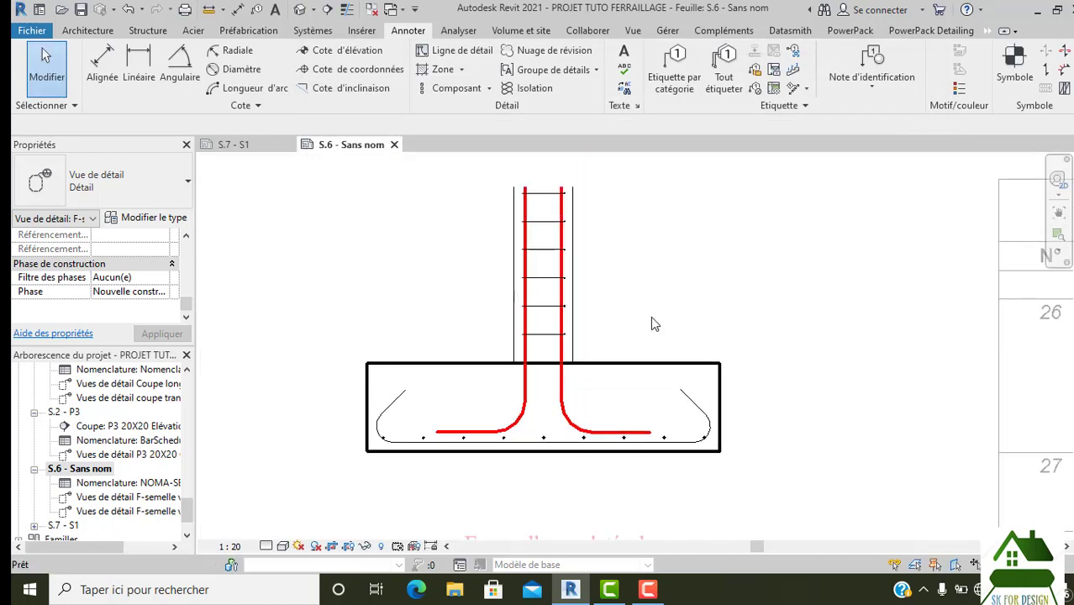
pyautogui.click(265, 546)
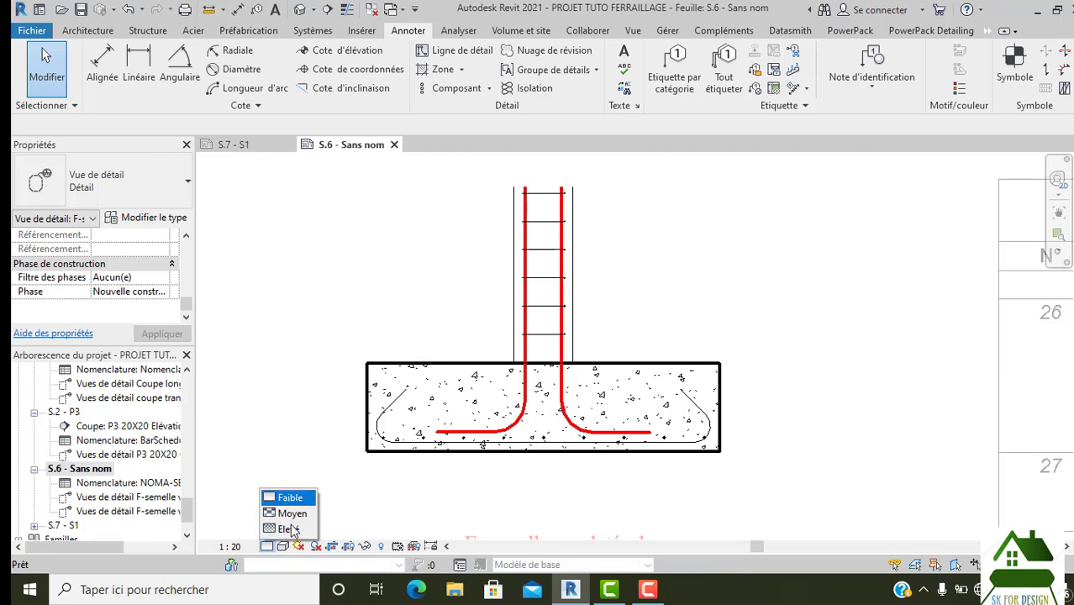
pyautogui.click(290, 528)
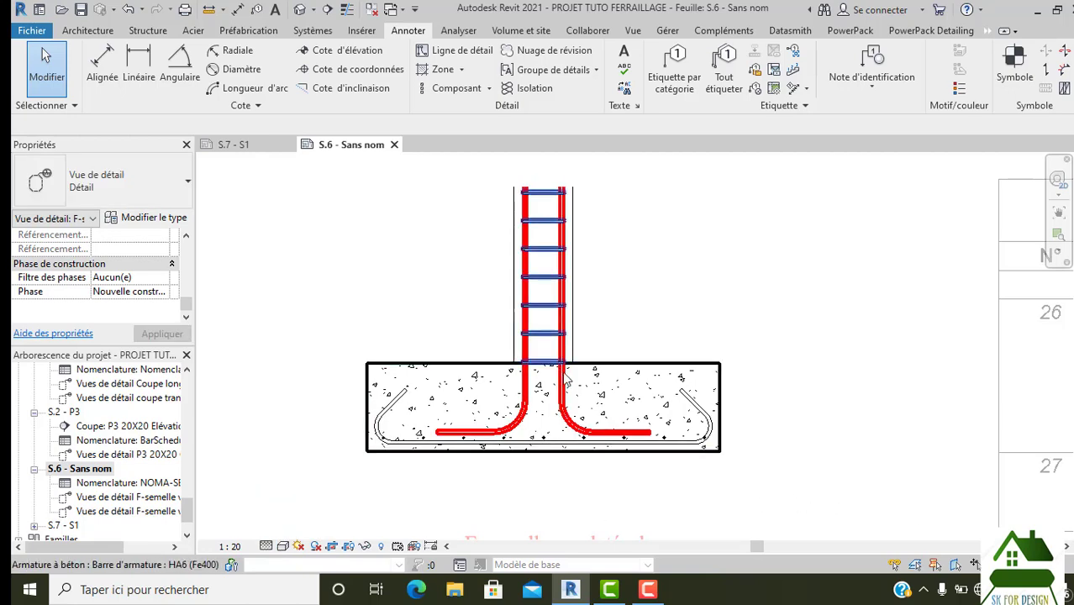
pyautogui.scroll(-1, 564, 381)
pyautogui.scroll(4, 563, 336)
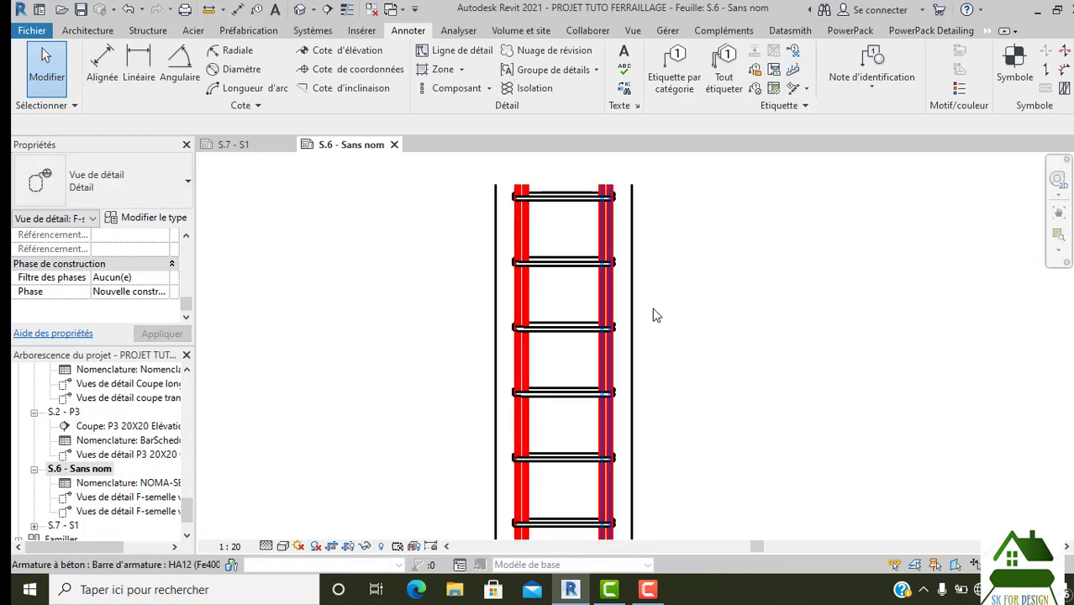
pyautogui.scroll(-4, 656, 315)
pyautogui.scroll(1, 667, 347)
pyautogui.scroll(-2, 725, 391)
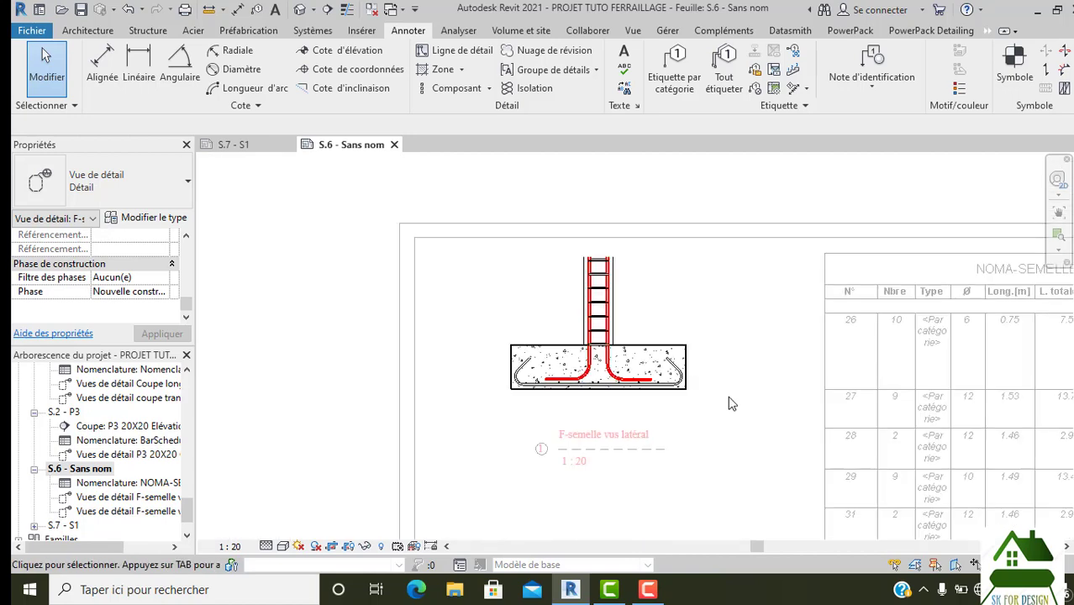
pyautogui.scroll(4, 622, 330)
pyautogui.rightClick(641, 312)
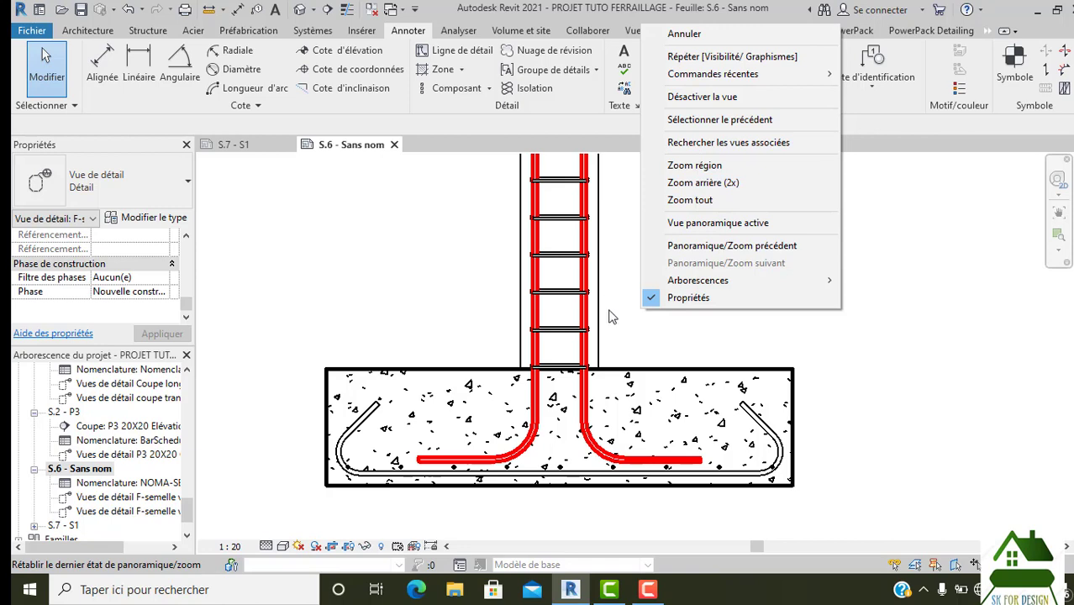
pyautogui.click(613, 320)
pyautogui.scroll(-3, 618, 326)
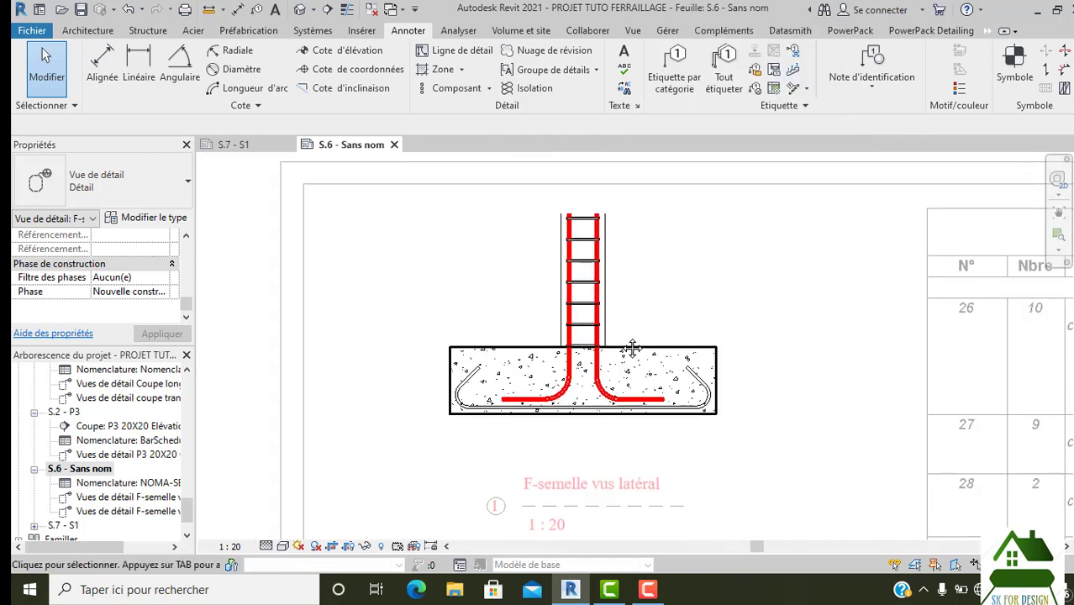
pyautogui.moveTo(754, 395); pyautogui.dragTo(733, 379, button='middle')
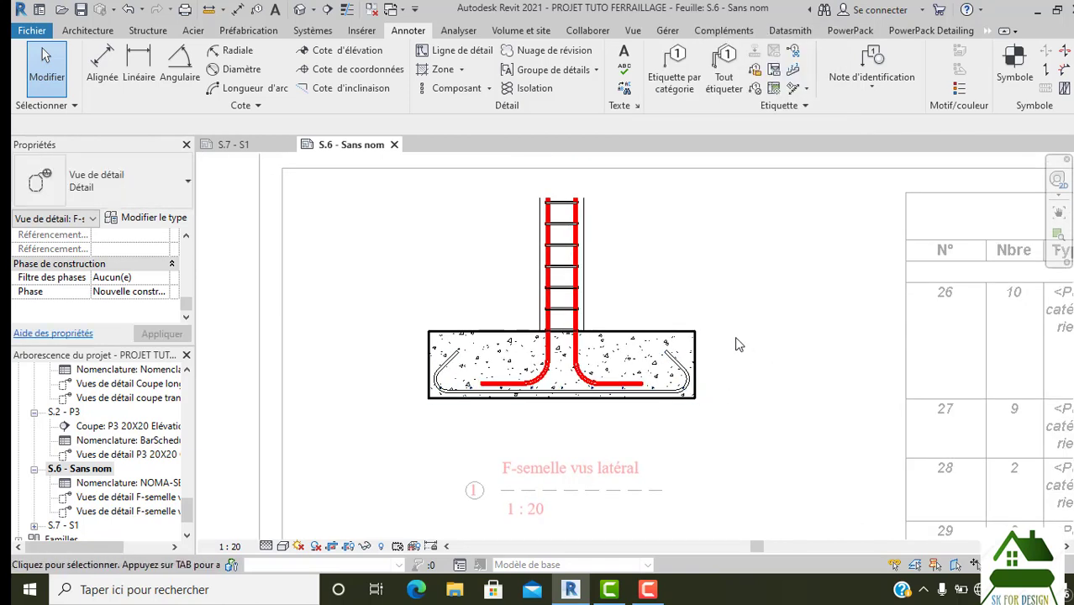
pyautogui.scroll(2, 649, 393)
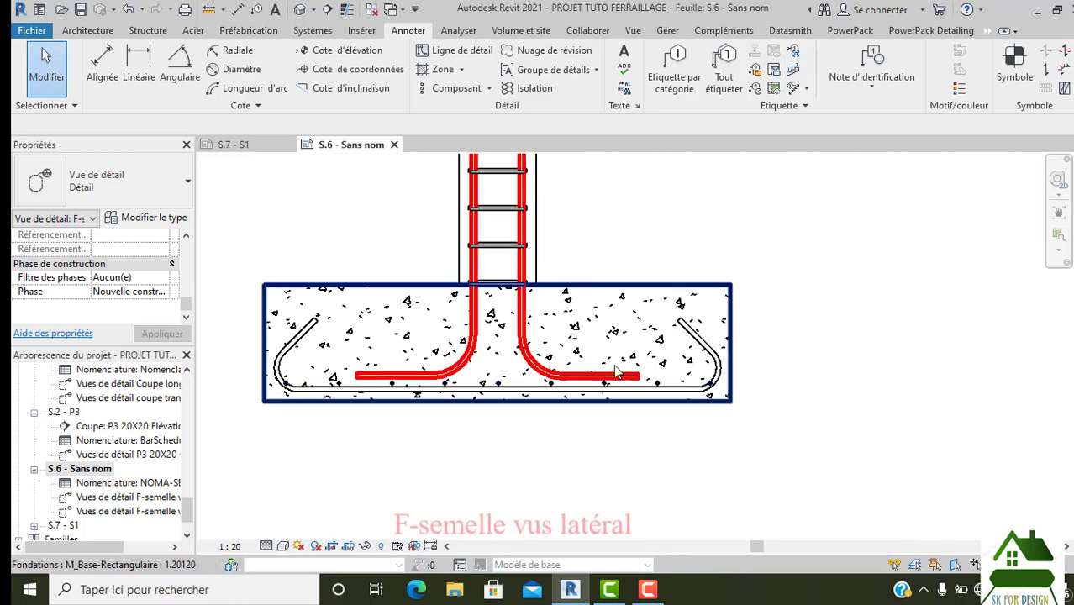
pyautogui.scroll(-2, 409, 345)
pyautogui.scroll(-1, 409, 345)
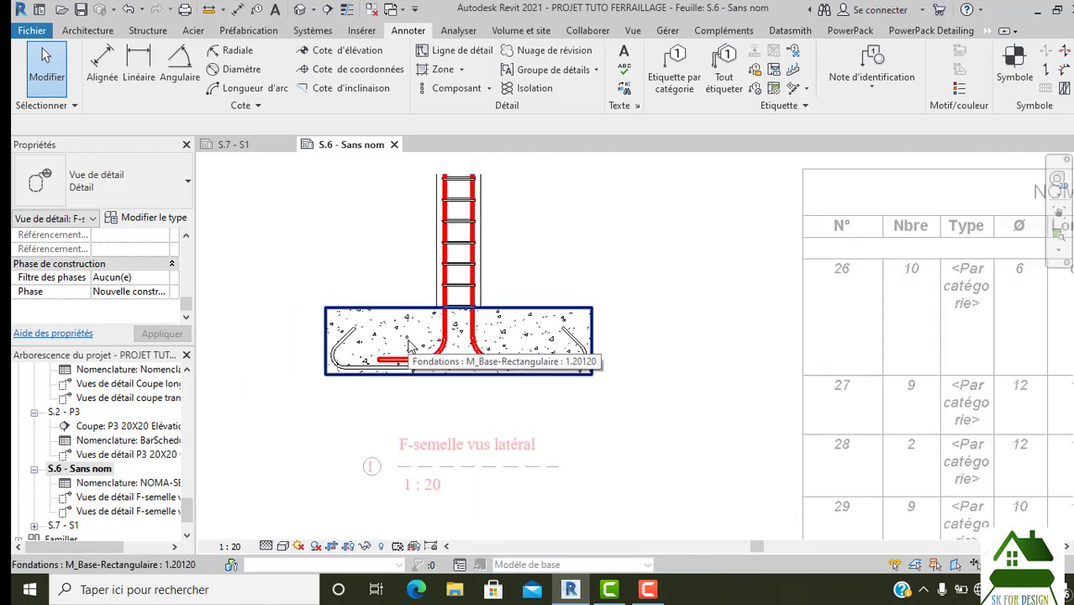
pyautogui.scroll(-2, 409, 345)
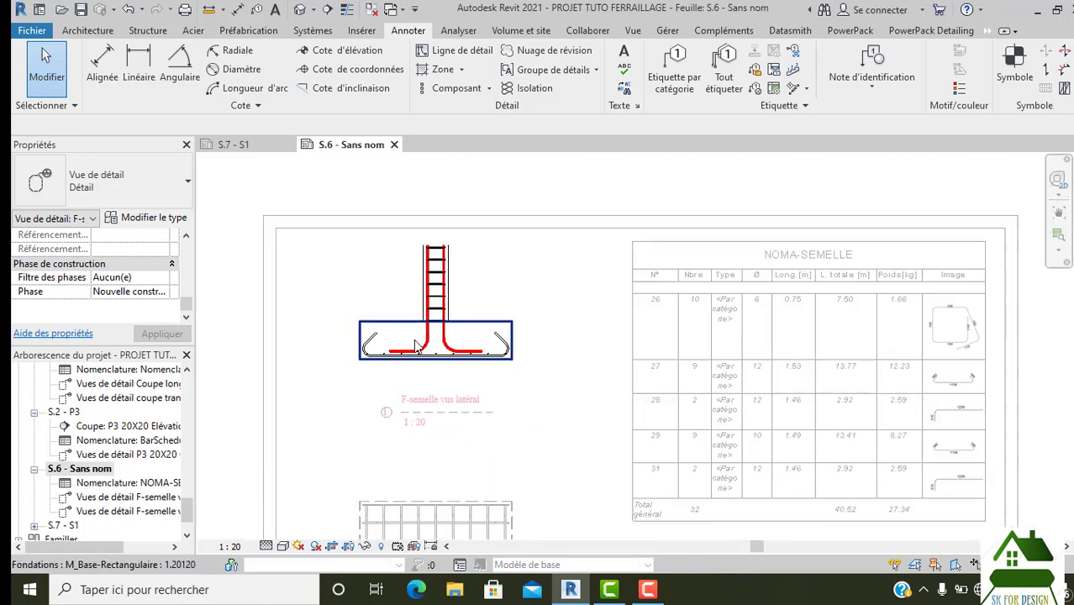
# Step: Deactivate the footing view and select its viewport on sheet S.6
pyautogui.rightClick(453, 281)
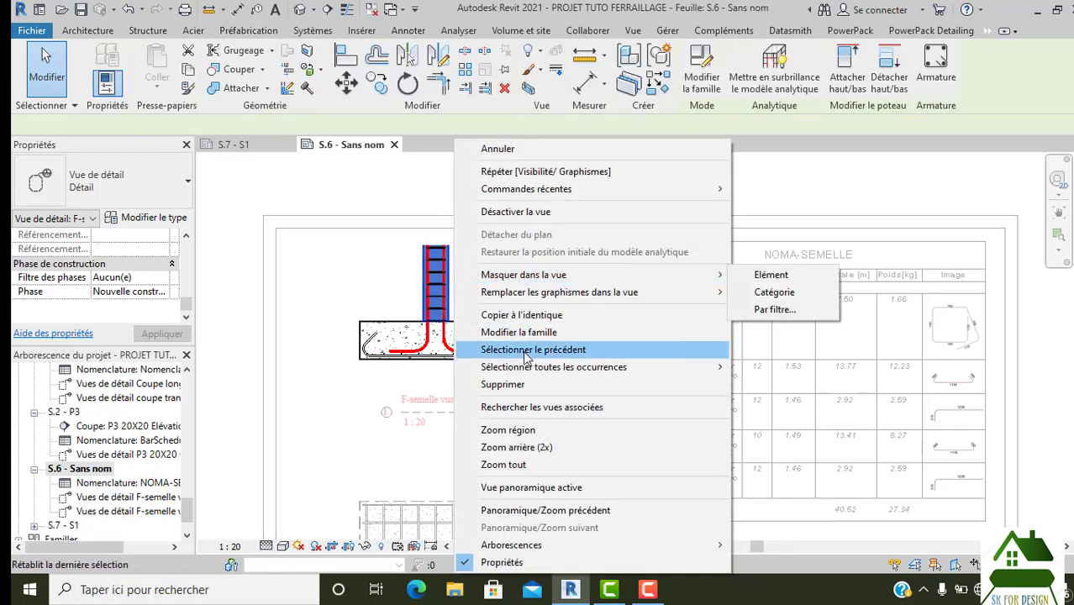
pyautogui.click(513, 213)
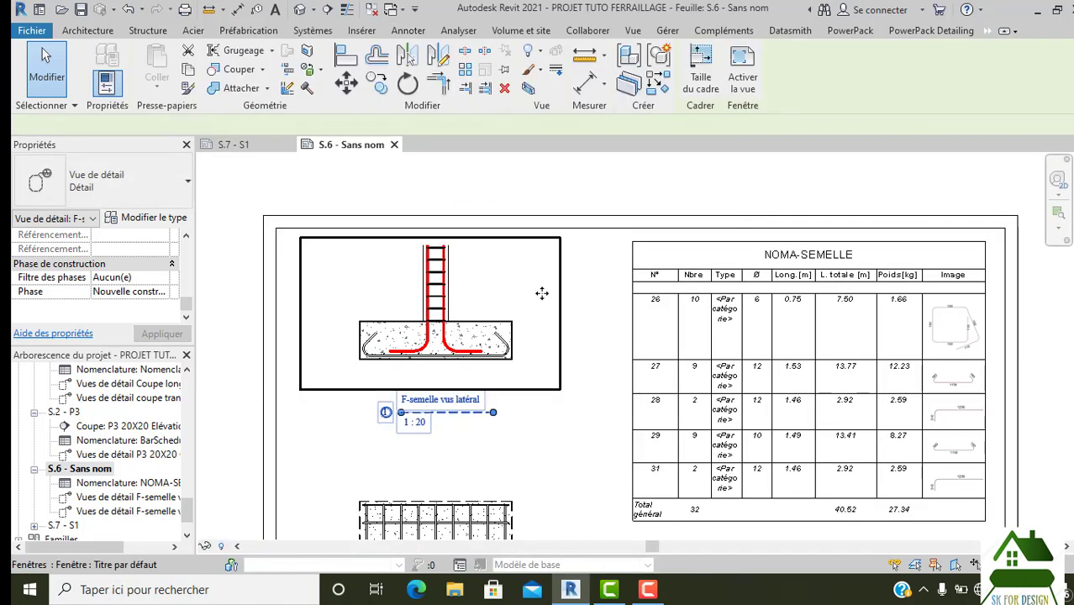
pyautogui.scroll(-2, 541, 292)
pyautogui.scroll(-1, 541, 294)
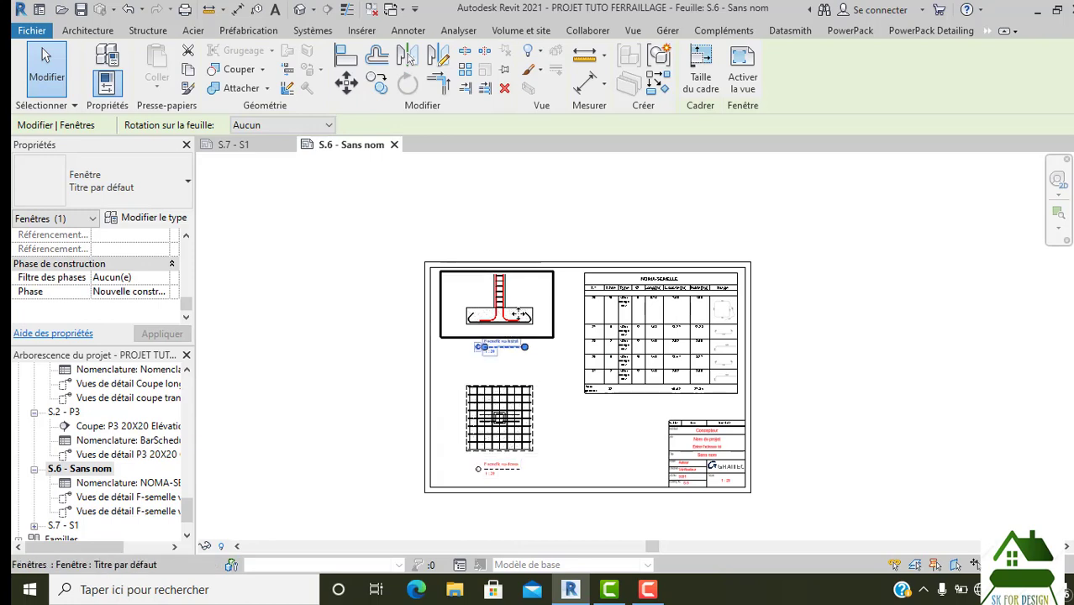
pyautogui.scroll(2, 542, 404)
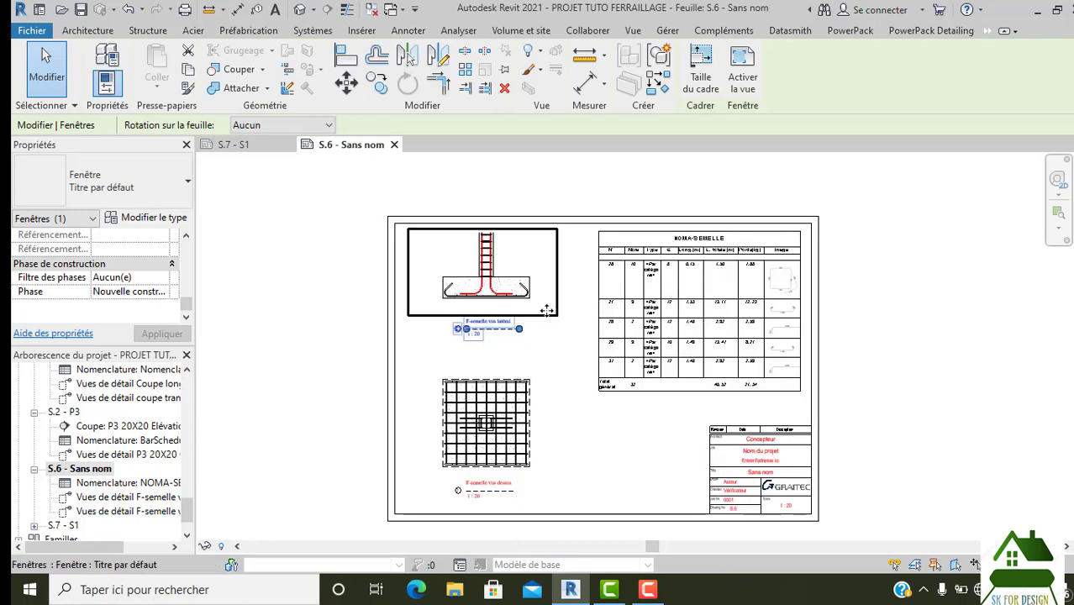
pyautogui.scroll(2, 546, 311)
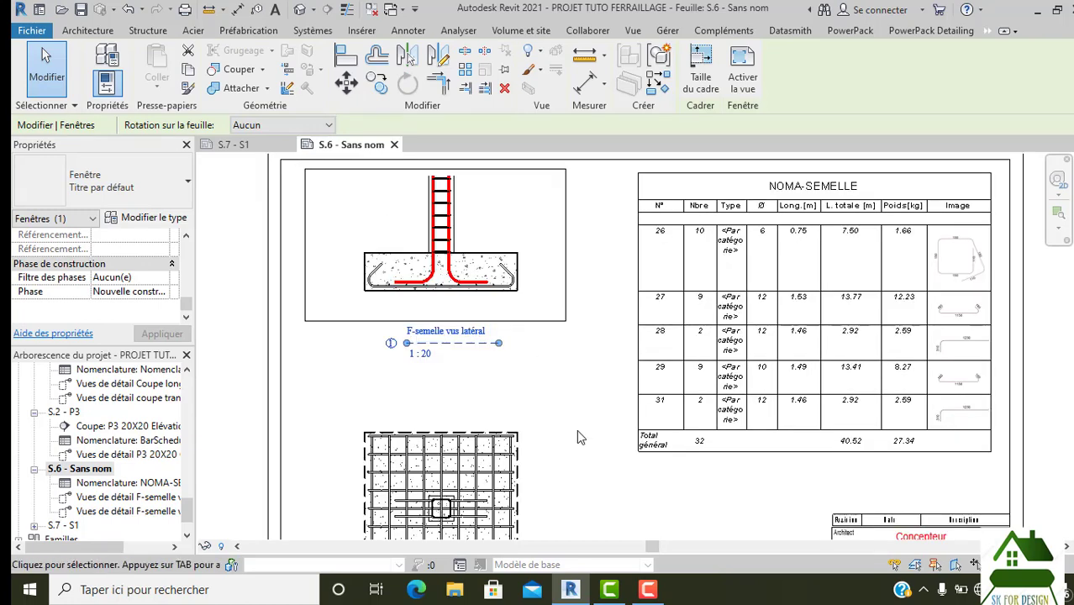
pyautogui.scroll(-2, 542, 345)
pyautogui.scroll(2, 542, 344)
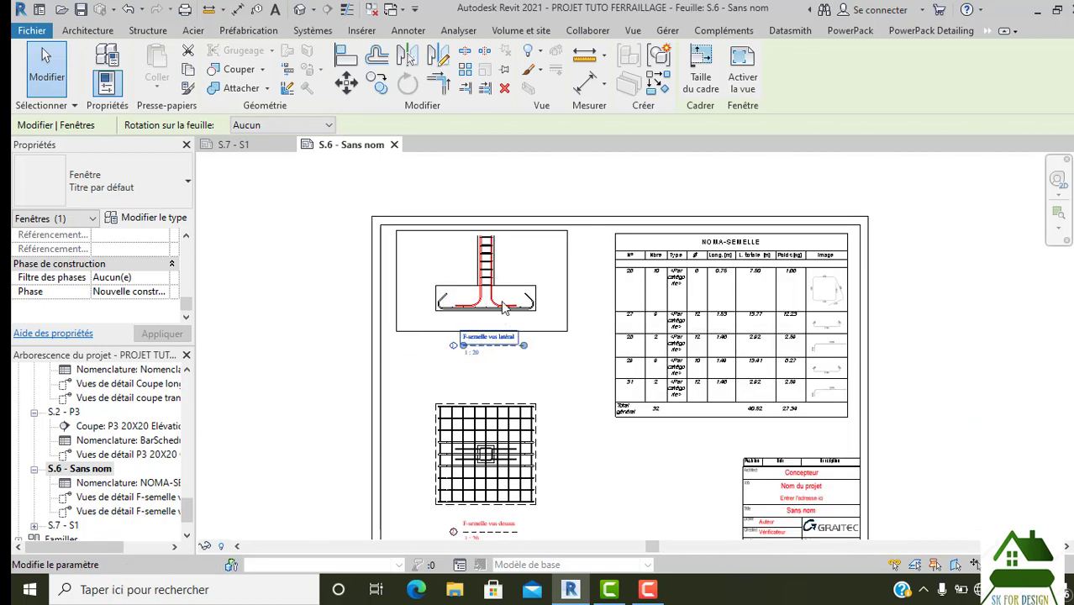
# Step: Nudge the footing viewport slightly lower and reactivate its view
pyautogui.moveTo(483, 247); pyautogui.dragTo(467, 307)
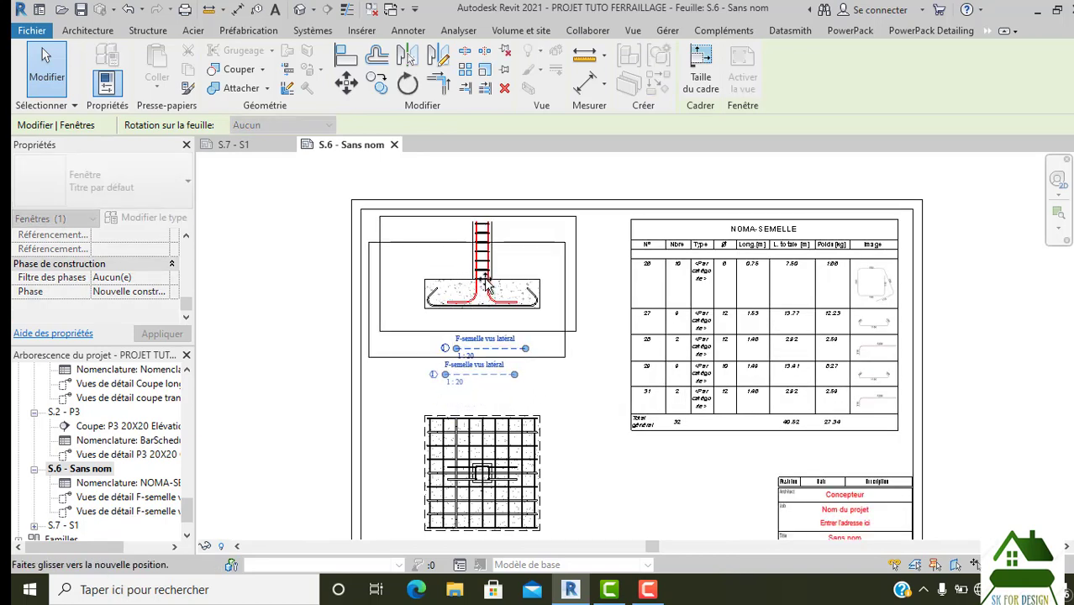
pyautogui.moveTo(470, 277); pyautogui.dragTo(483, 276)
pyautogui.doubleClick(531, 266)
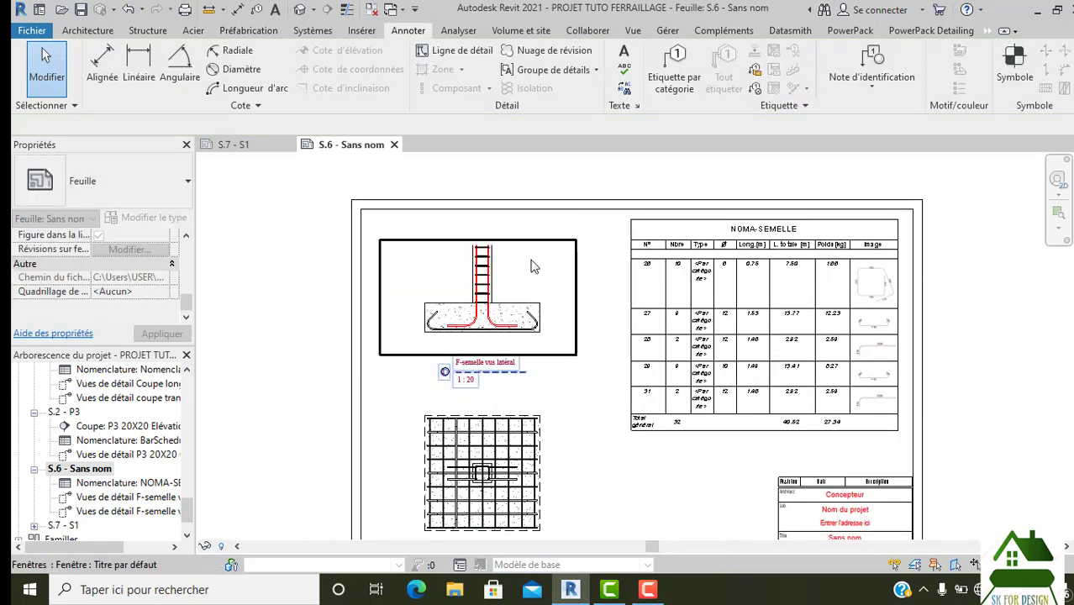
pyautogui.scroll(3, 519, 267)
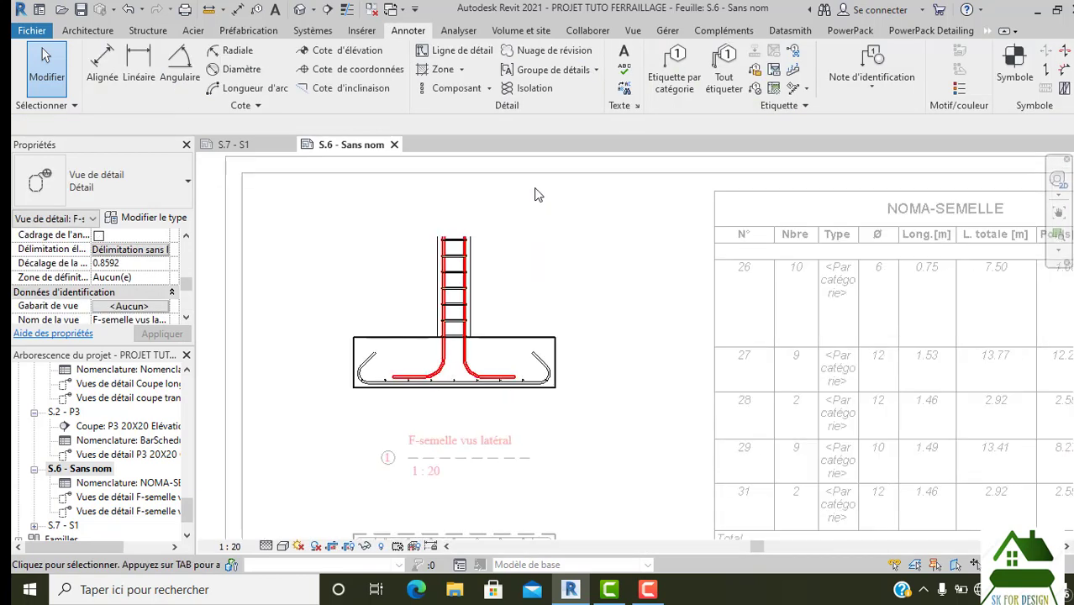
# Step: Place an aligned dimension in the sakho style showing the 30 footing height on the left
pyautogui.click(101, 65)
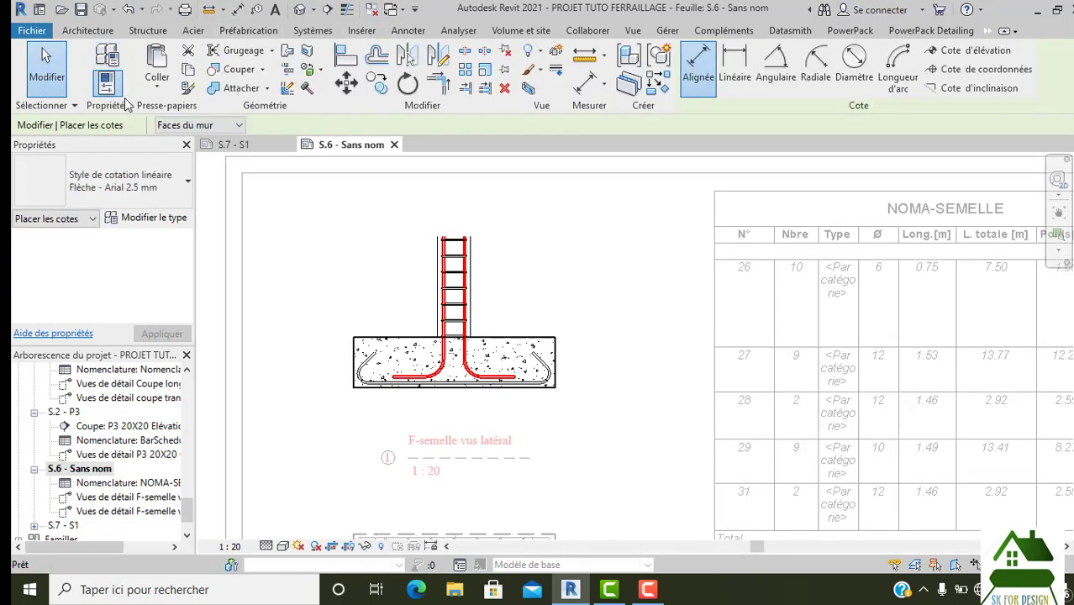
pyautogui.click(135, 189)
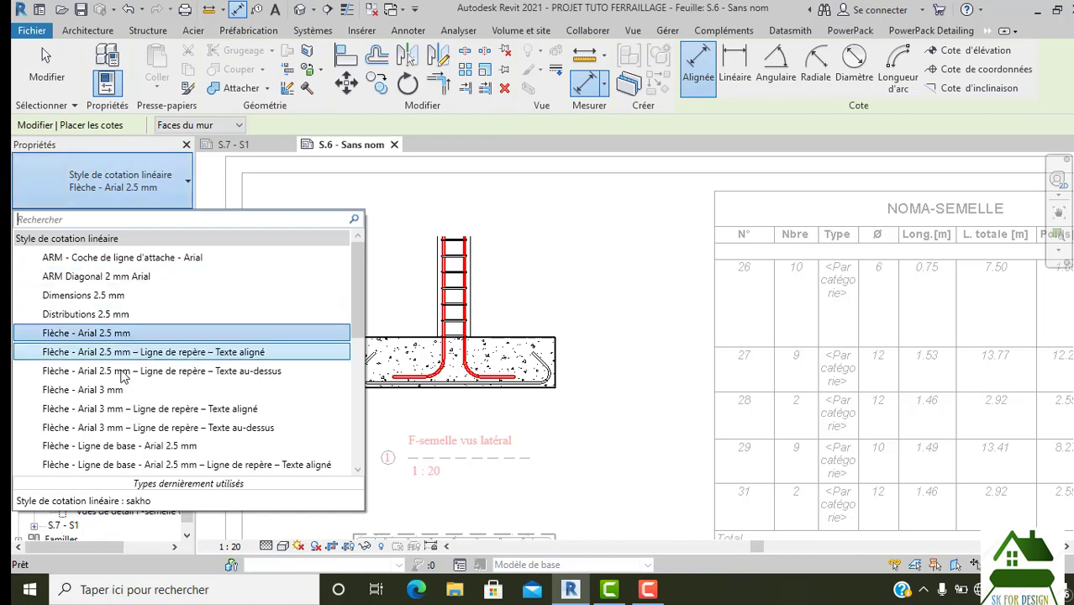
pyautogui.scroll(-5, 126, 370)
pyautogui.click(106, 467)
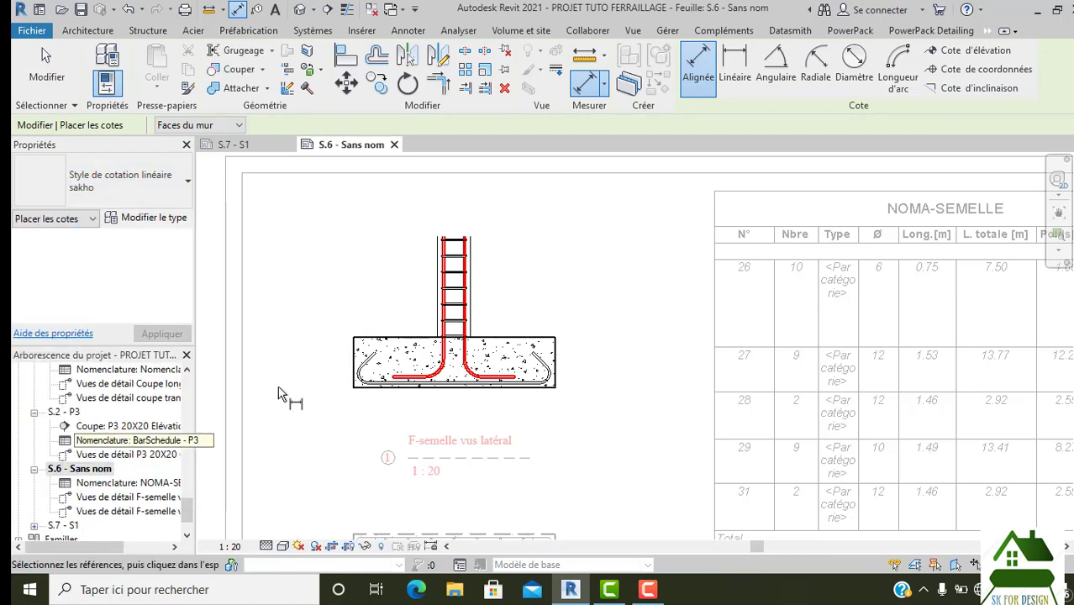
pyautogui.scroll(4, 359, 372)
pyautogui.click(400, 427)
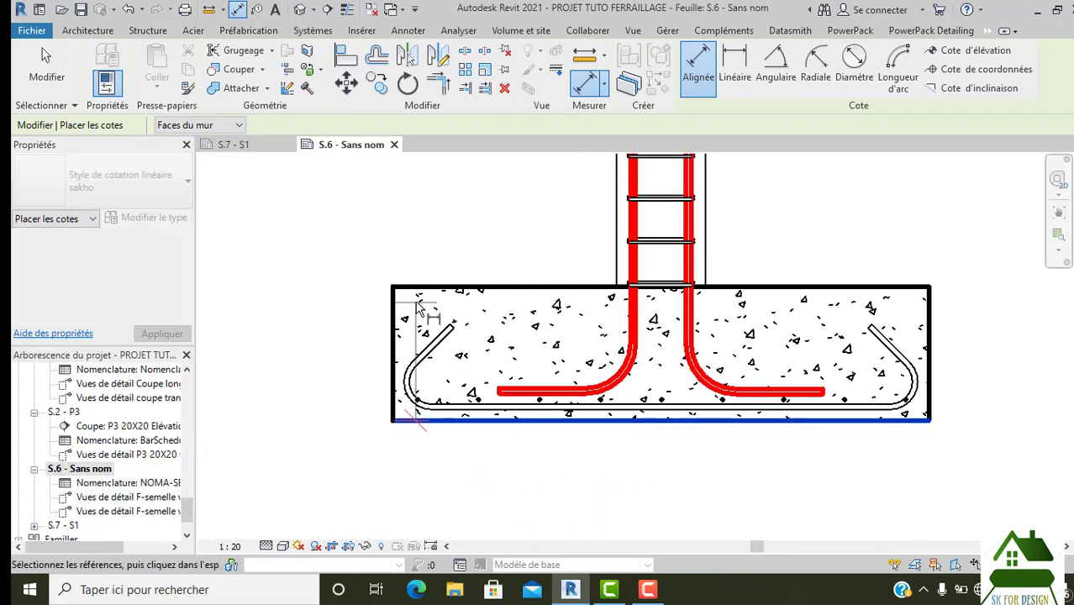
pyautogui.click(397, 287)
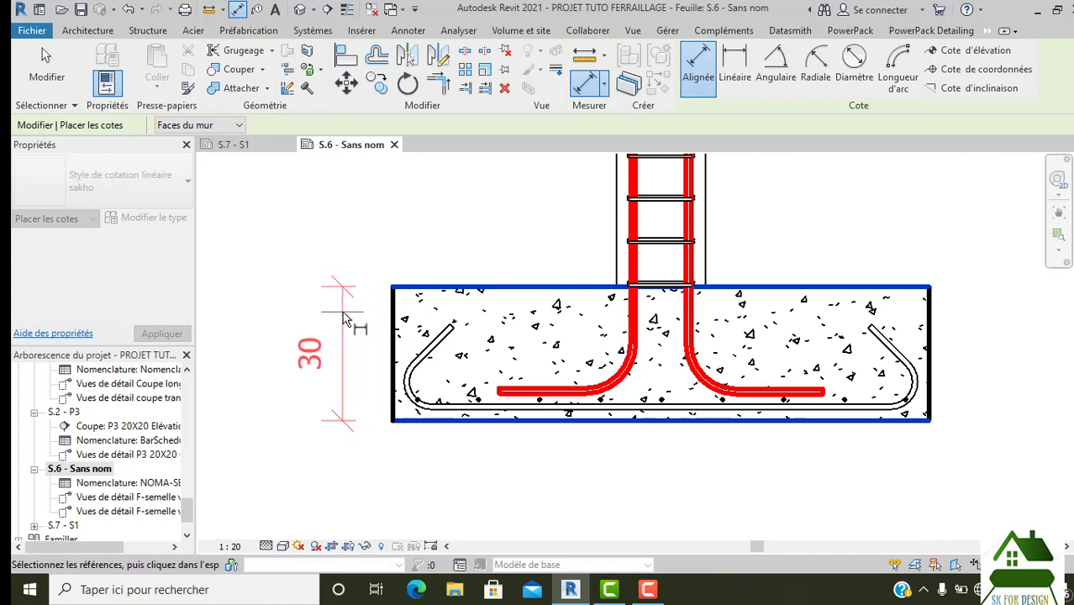
pyautogui.click(343, 301)
# Step: Dimension the 1.20 footing width below the footing
pyautogui.click(395, 316)
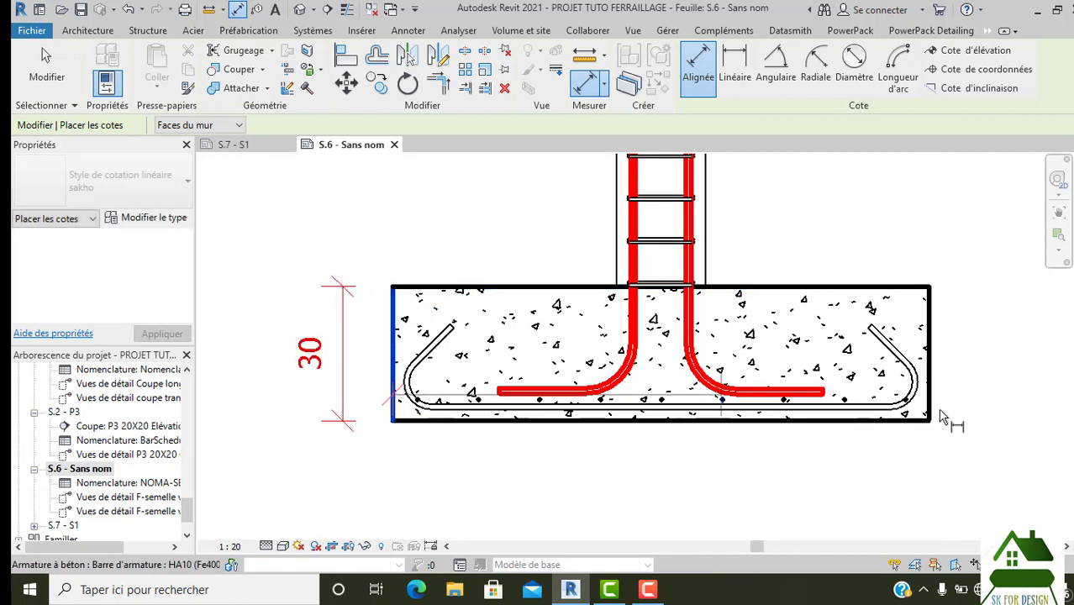
pyautogui.click(933, 353)
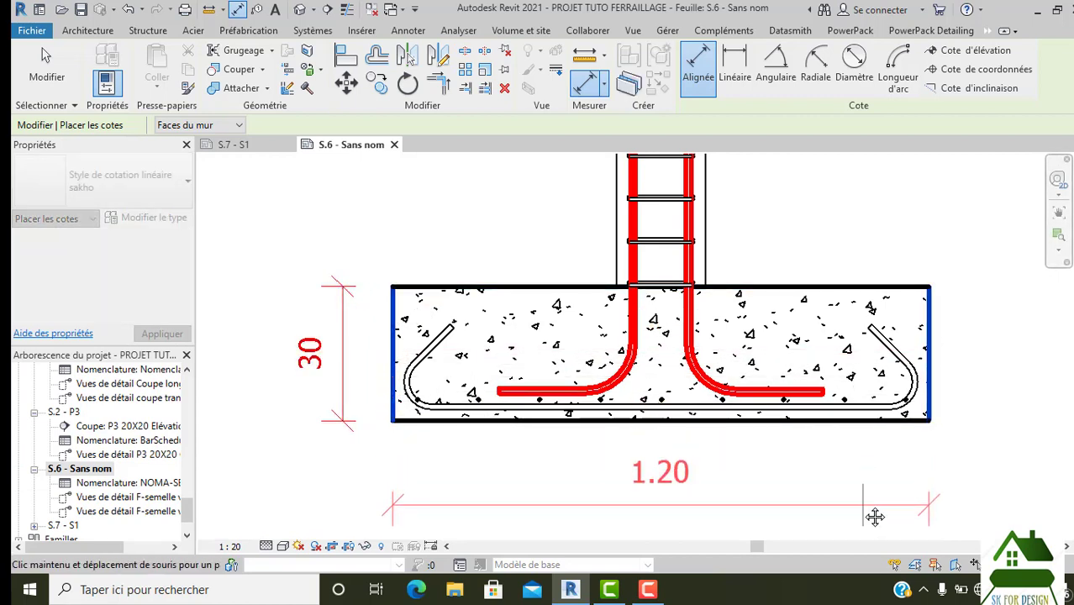
pyautogui.scroll(-2, 874, 515)
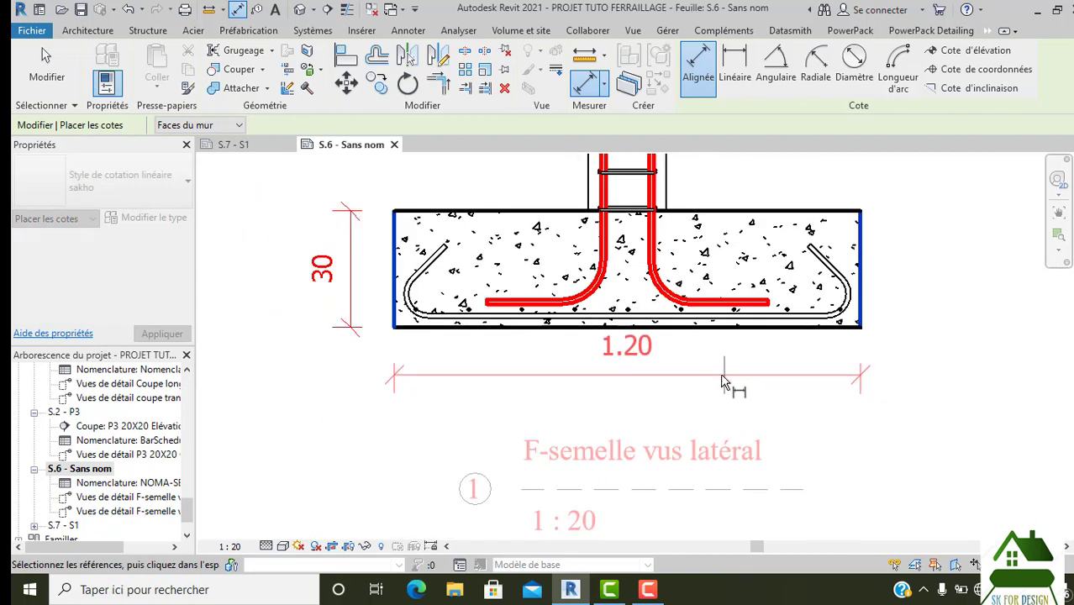
pyautogui.click(724, 377)
pyautogui.scroll(-1, 731, 387)
pyautogui.scroll(-1, 756, 403)
pyautogui.moveTo(781, 422); pyautogui.dragTo(773, 418, button='middle')
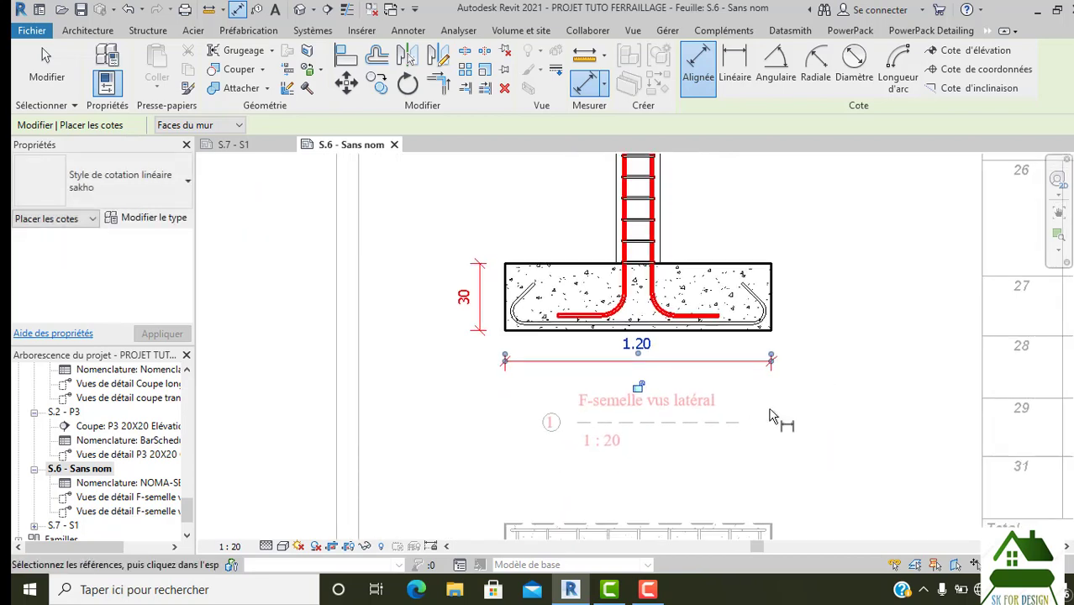
pyautogui.scroll(-3, 781, 420)
pyautogui.scroll(3, 781, 416)
pyautogui.scroll(1, 698, 378)
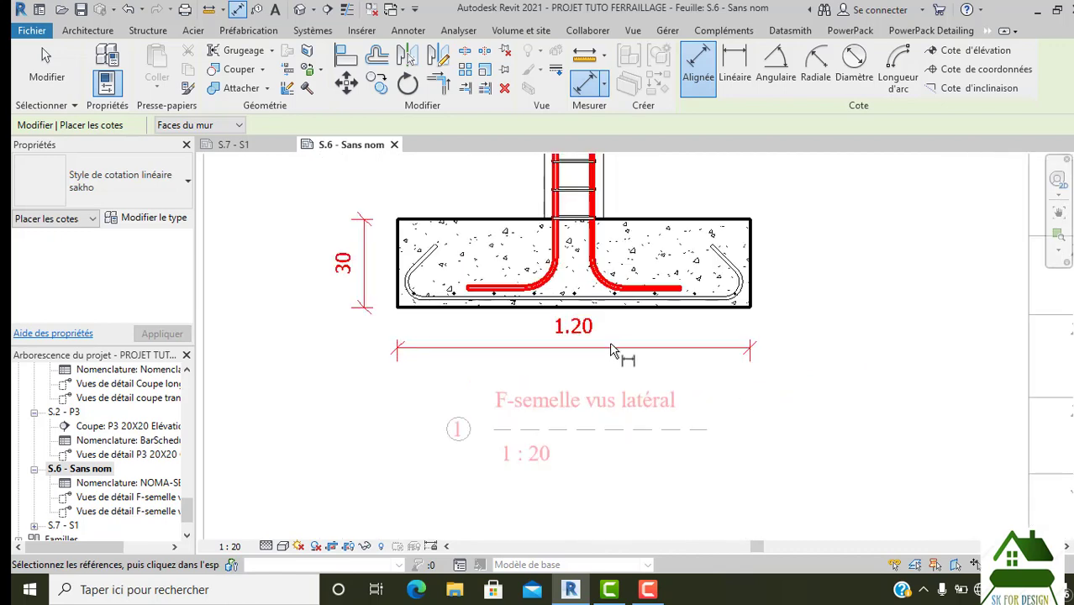
pyautogui.moveTo(618, 354); pyautogui.dragTo(813, 396, button='middle')
pyautogui.scroll(-1, 812, 395)
pyautogui.press('Escape')
pyautogui.press('Escape')
# Step: Set the sakho dimension style's text size to 2 mm and font to Times New Roman
pyautogui.click(601, 358)
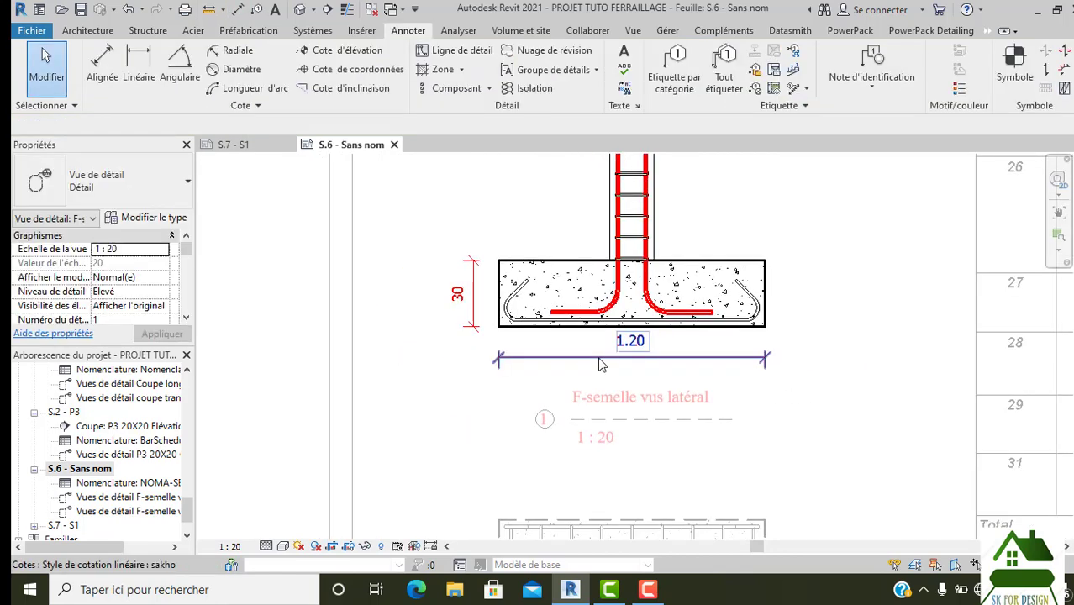
pyautogui.click(144, 217)
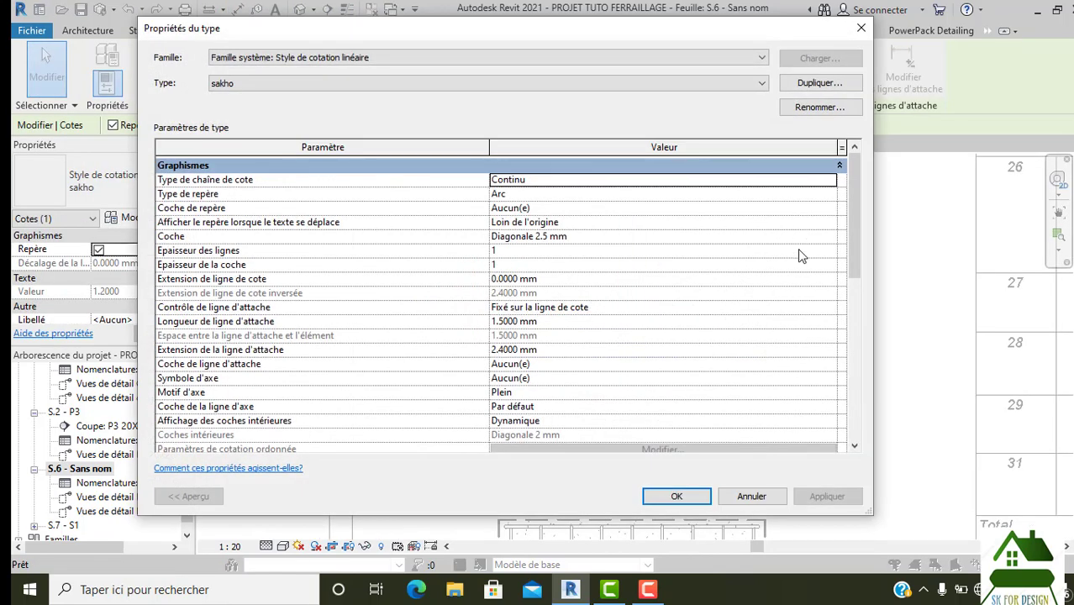
pyautogui.scroll(-4, 517, 347)
pyautogui.write('2')
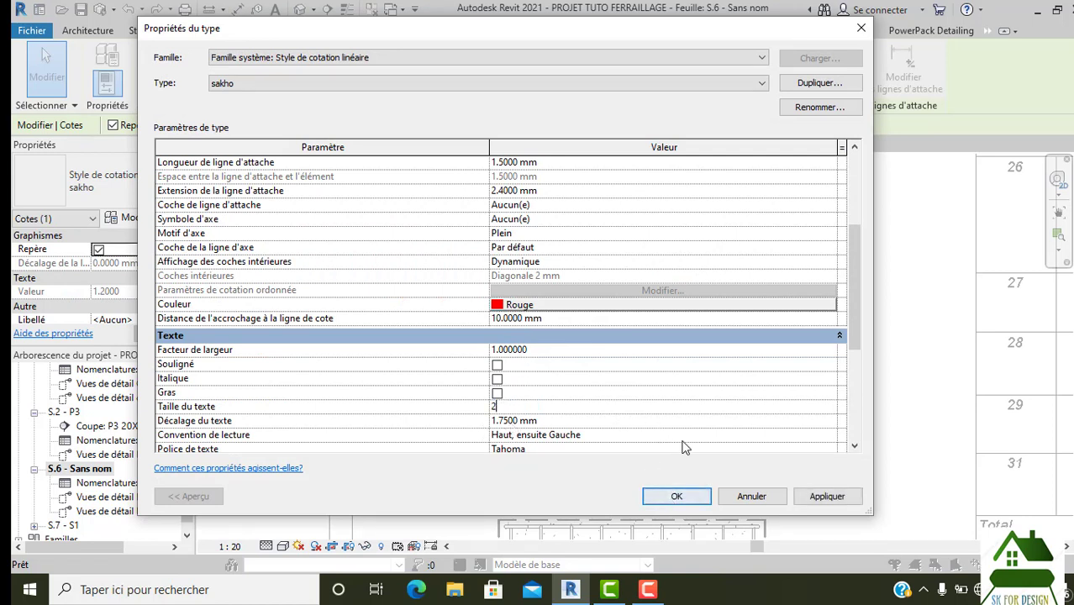
pyautogui.click(831, 451)
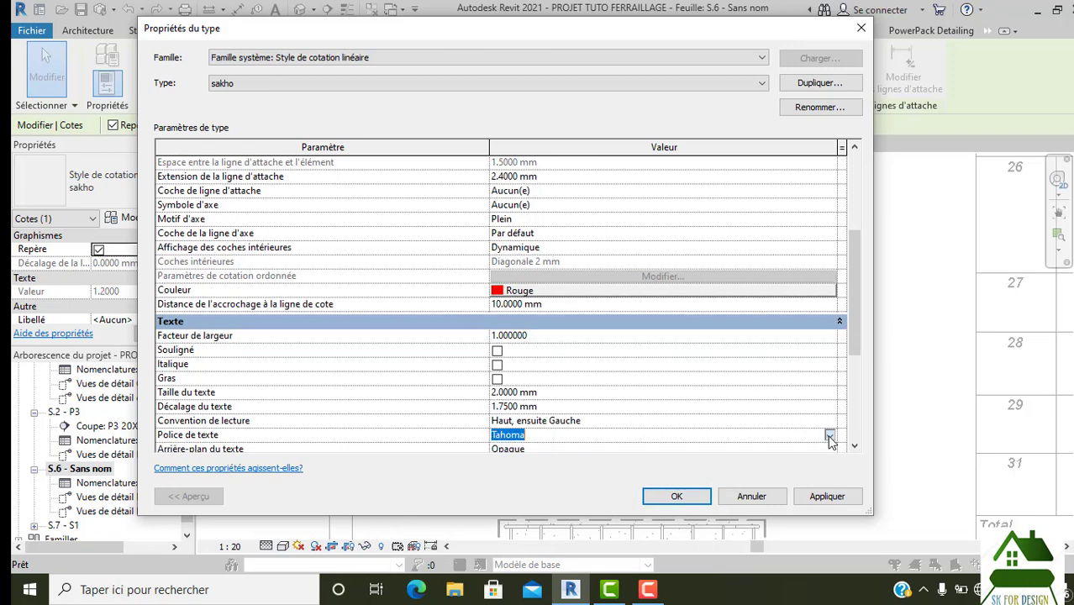
pyautogui.click(829, 436)
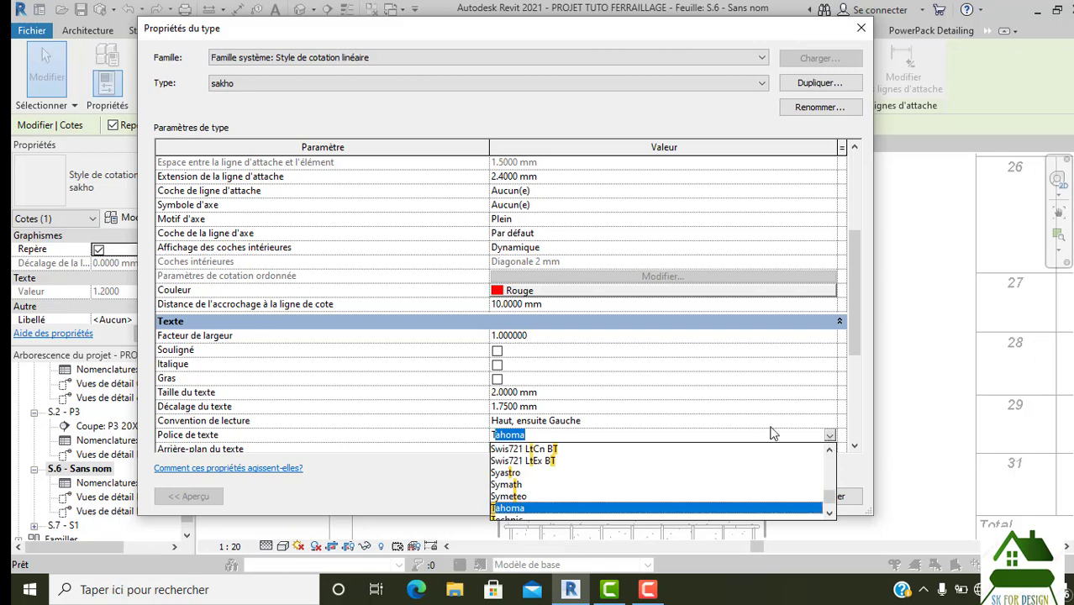
pyautogui.scroll(-1, 622, 483)
pyautogui.scroll(-1, 555, 487)
pyautogui.scroll(-1, 558, 485)
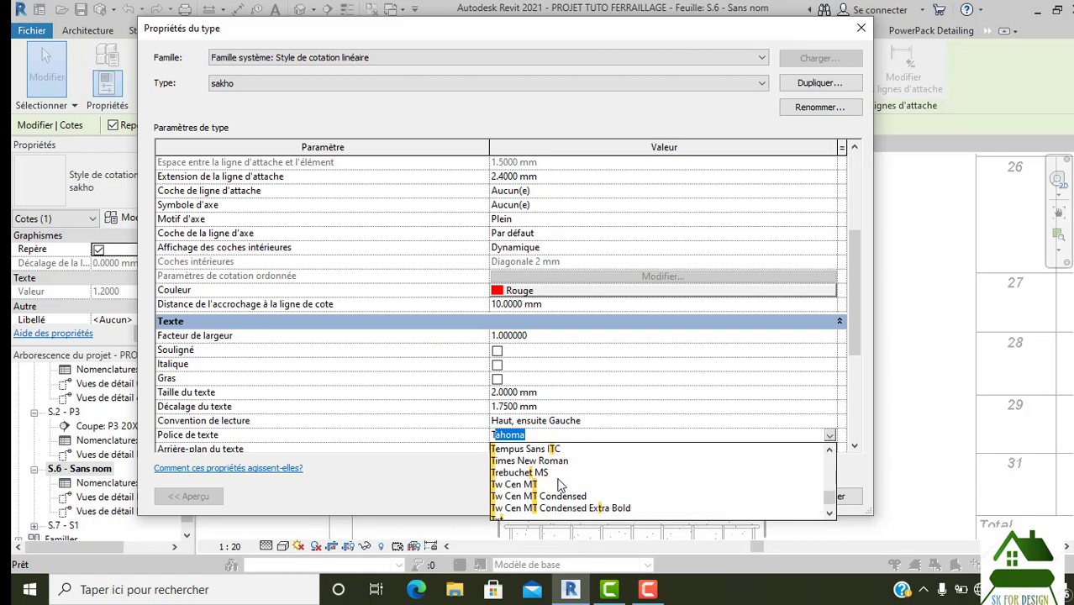
pyautogui.click(546, 461)
# Step: Confirm the dimension style changes and bring the footing detail back into view
pyautogui.click(677, 497)
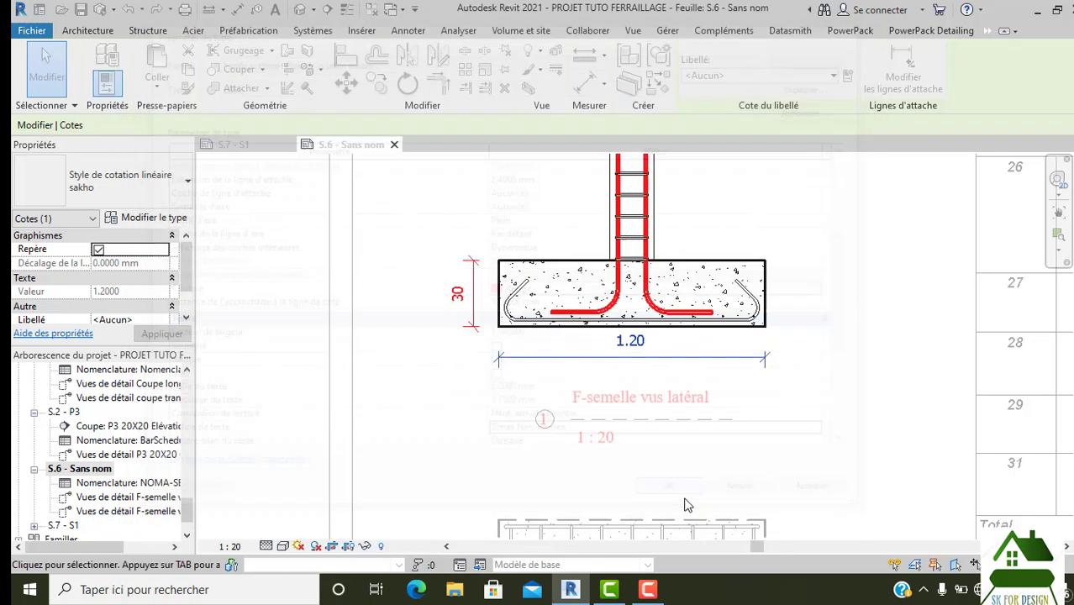
pyautogui.press('Escape')
pyautogui.press('Escape')
pyautogui.scroll(-2, 804, 437)
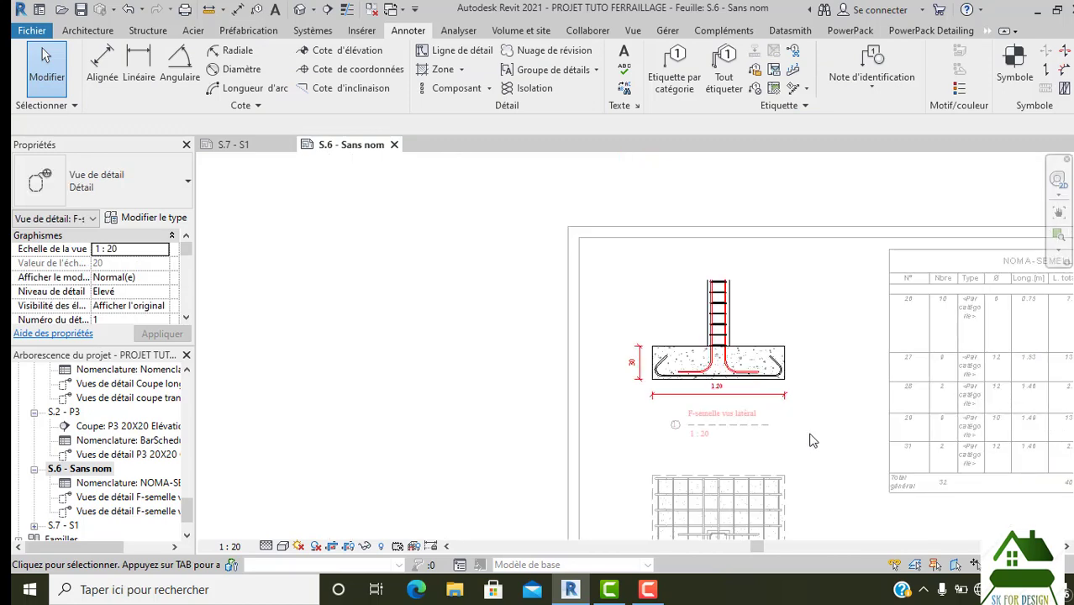
pyautogui.moveTo(812, 440)
pyautogui.mouseDown(button='middle')
pyautogui.moveTo(748, 379)
pyautogui.moveTo(704, 360)
pyautogui.moveTo(800, 375)
pyautogui.mouseUp(button='middle')
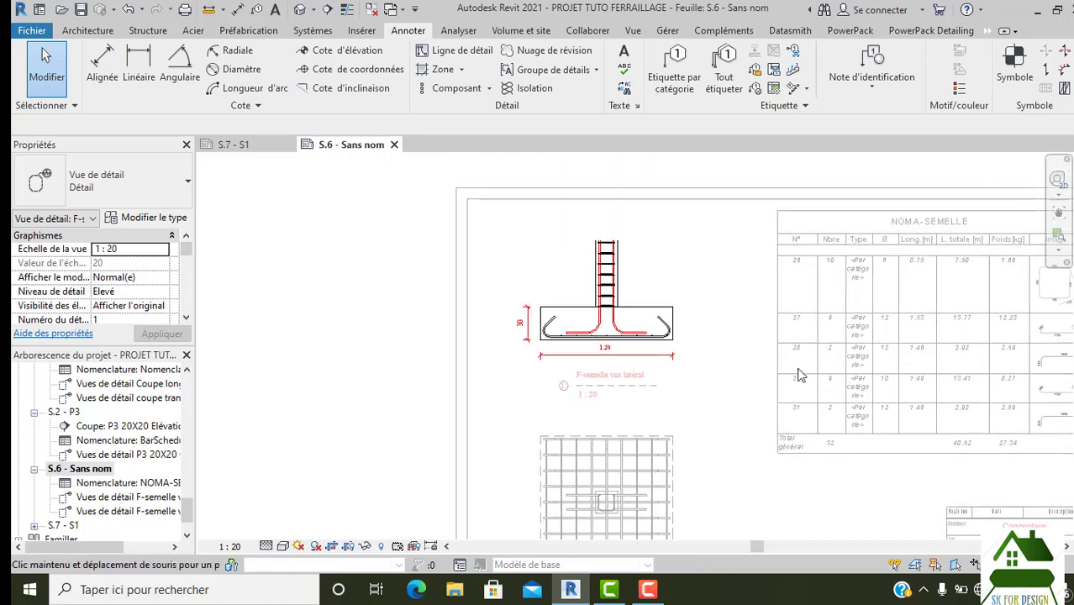
# Step: Tag the column stirrups with a 26 10HA6 multiple-rebar tag from PowerPack Detailing
pyautogui.click(931, 30)
pyautogui.click(967, 92)
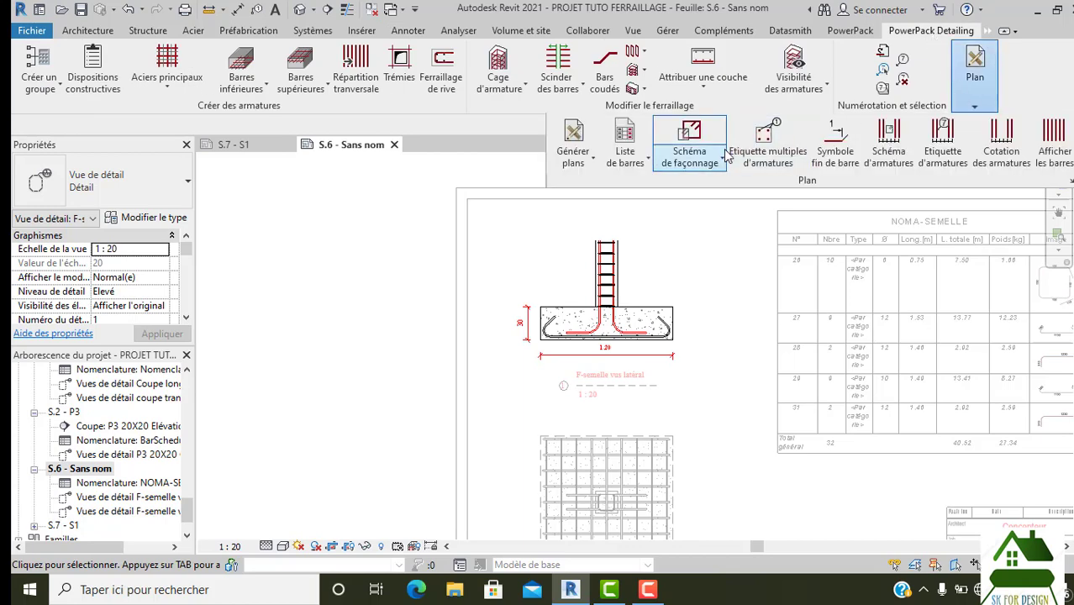
pyautogui.click(767, 141)
pyautogui.scroll(3, 600, 286)
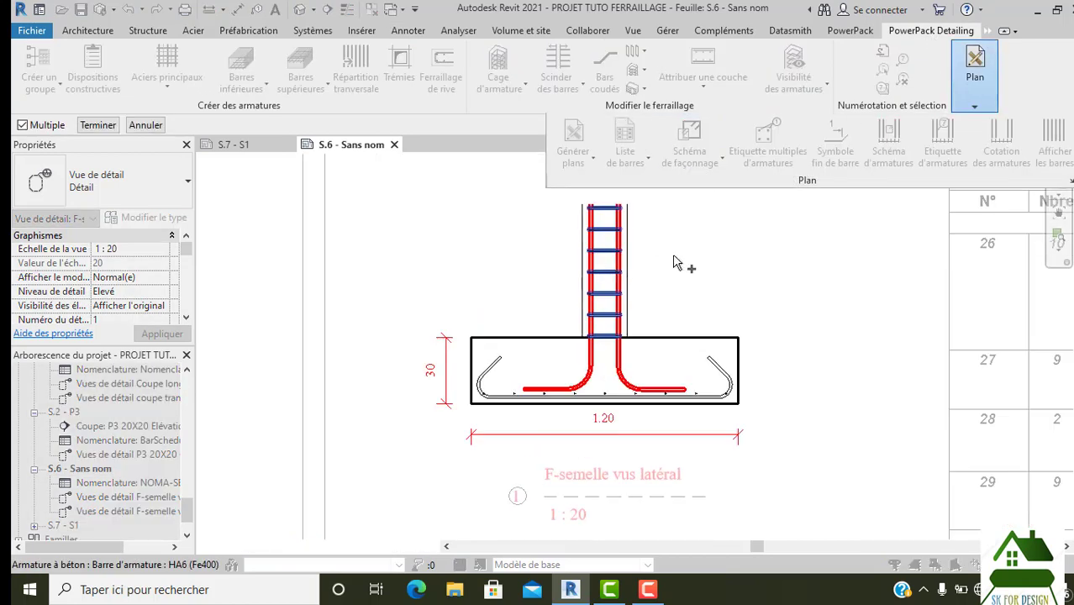
pyautogui.scroll(1, 668, 277)
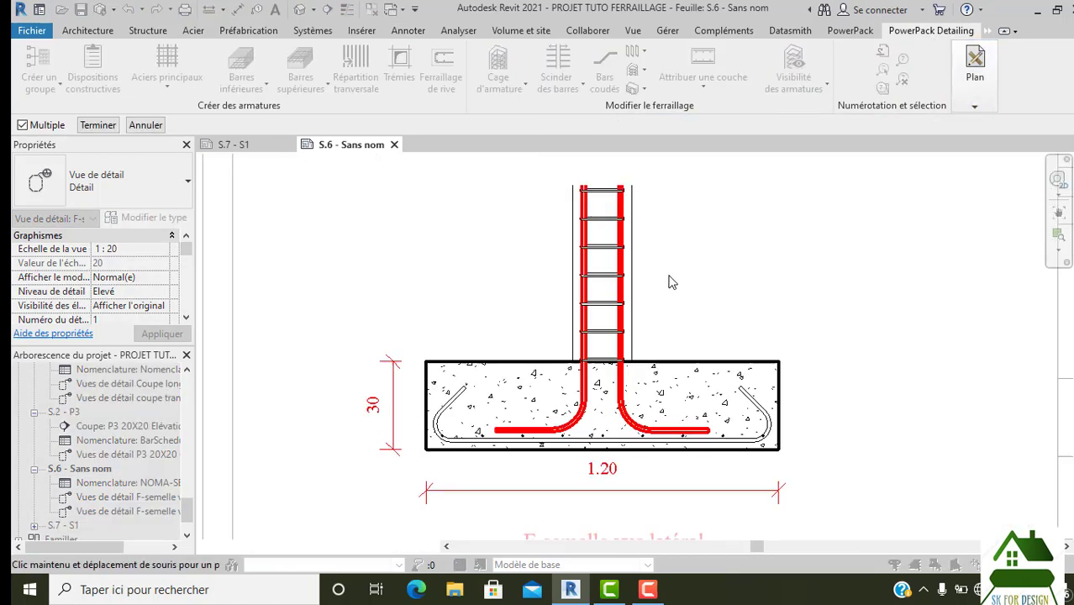
pyautogui.click(599, 300)
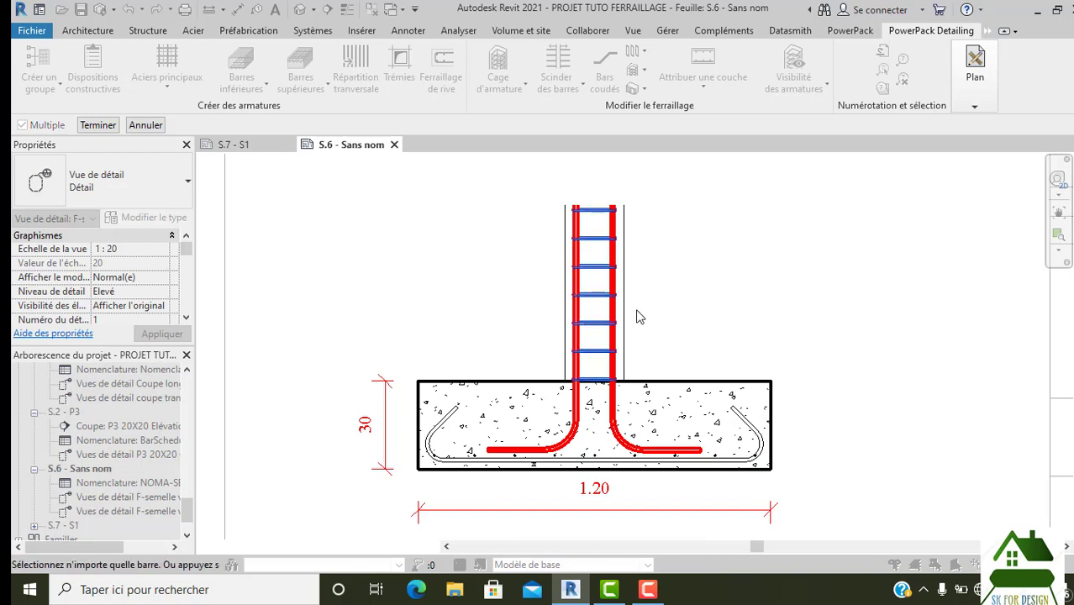
pyautogui.click(98, 125)
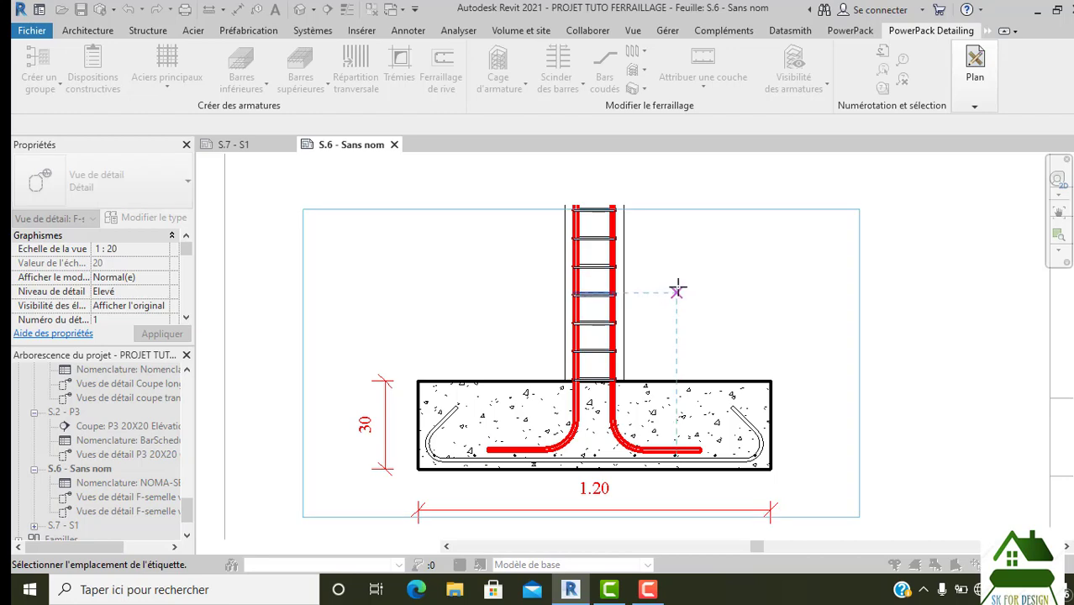
pyautogui.click(703, 267)
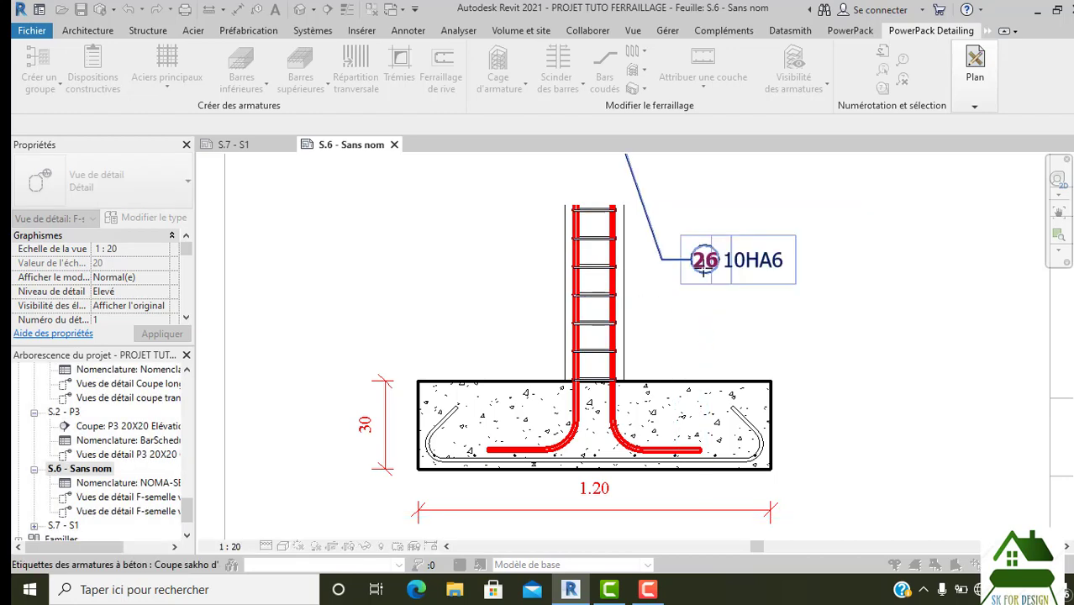
pyautogui.scroll(-3, 695, 304)
pyautogui.scroll(-2, 695, 305)
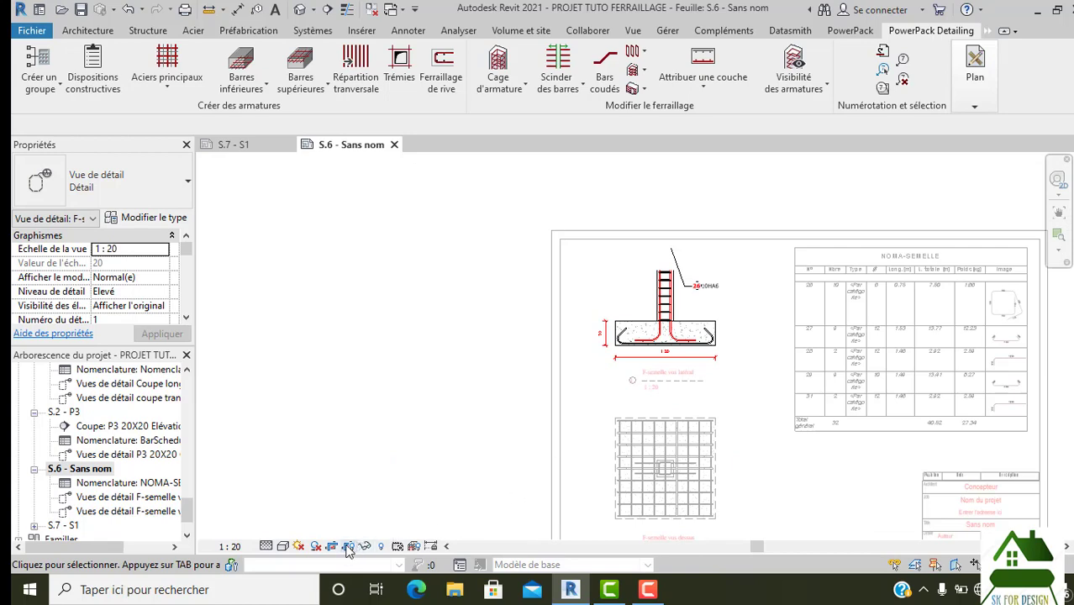
# Step: Give the 26 10HA6 tag a free-end (Extrémité libre) leader pointing at a column stirrup
pyautogui.click(708, 286)
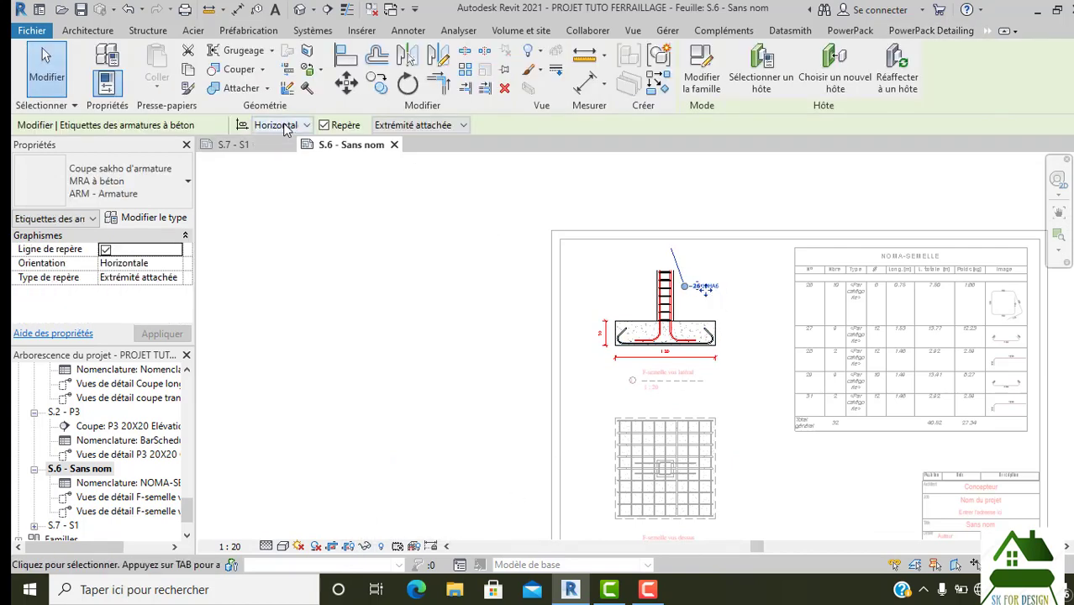
pyautogui.click(403, 125)
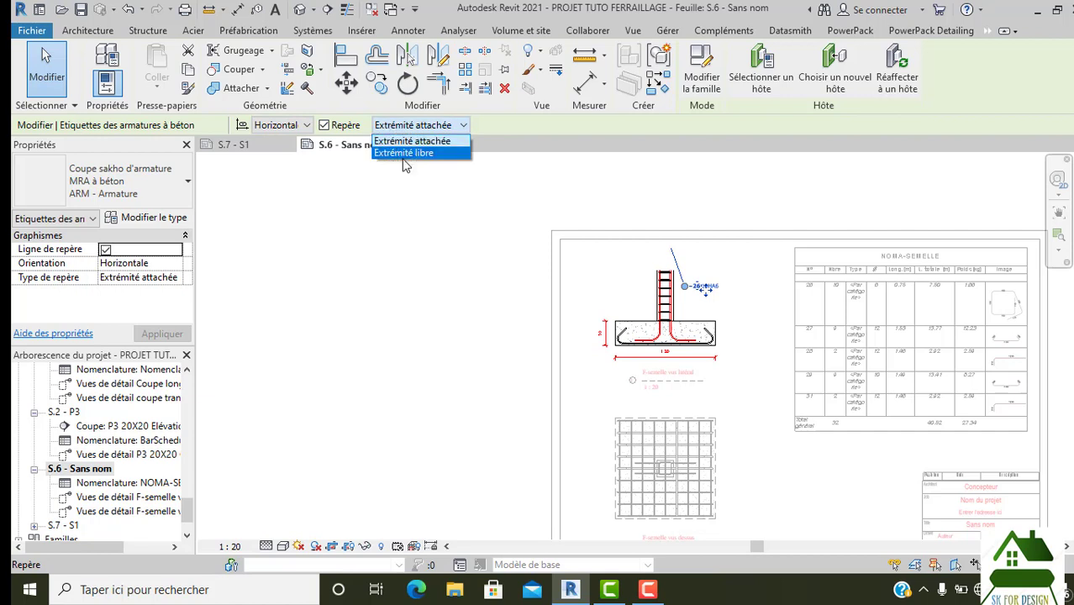
pyautogui.click(407, 154)
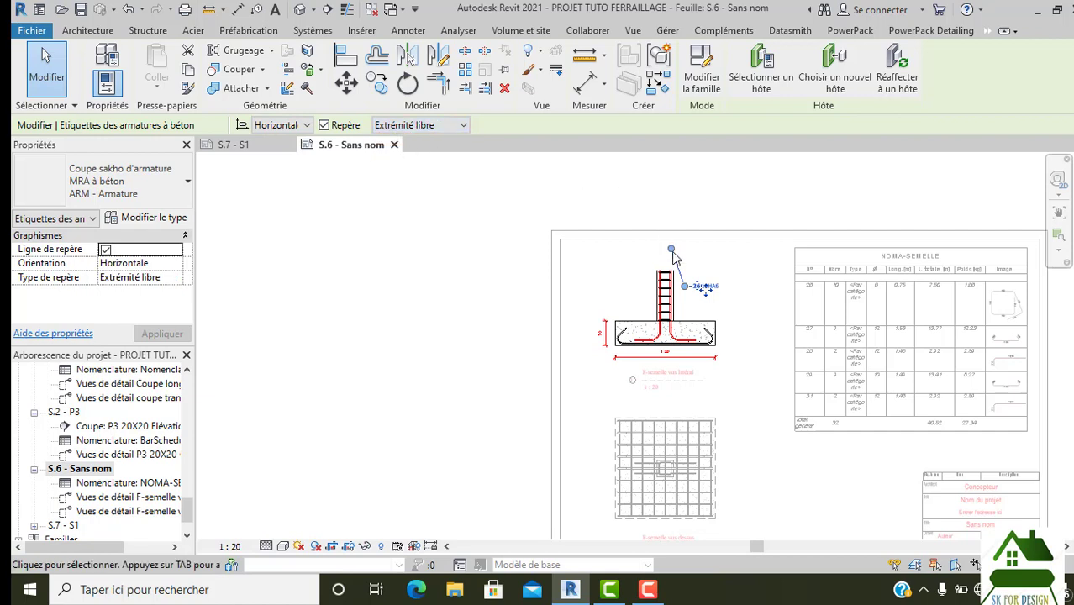
pyautogui.moveTo(670, 252); pyautogui.dragTo(652, 301)
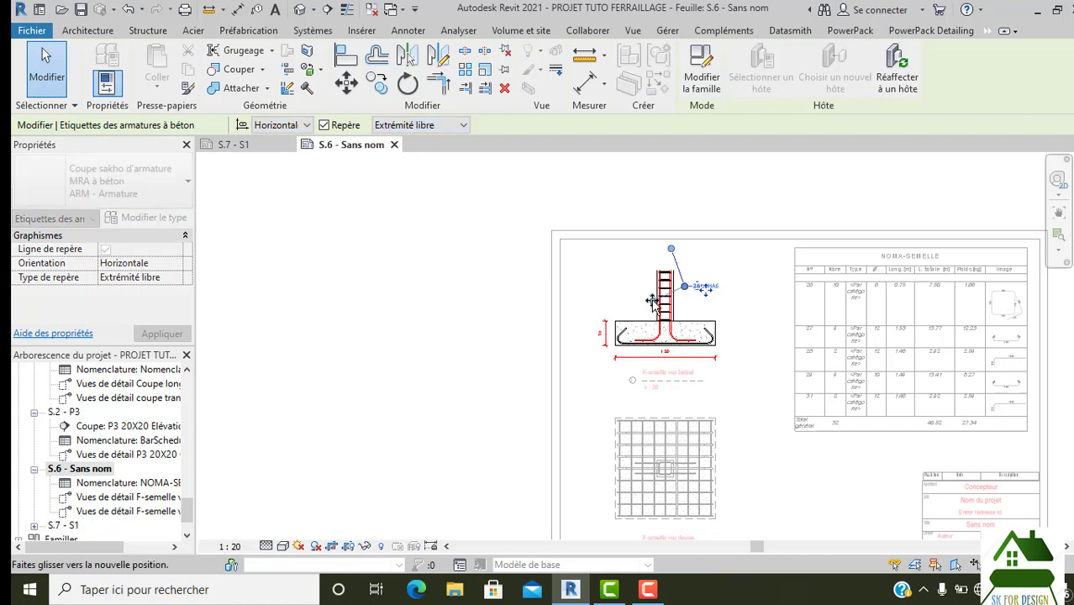
pyautogui.scroll(3, 664, 294)
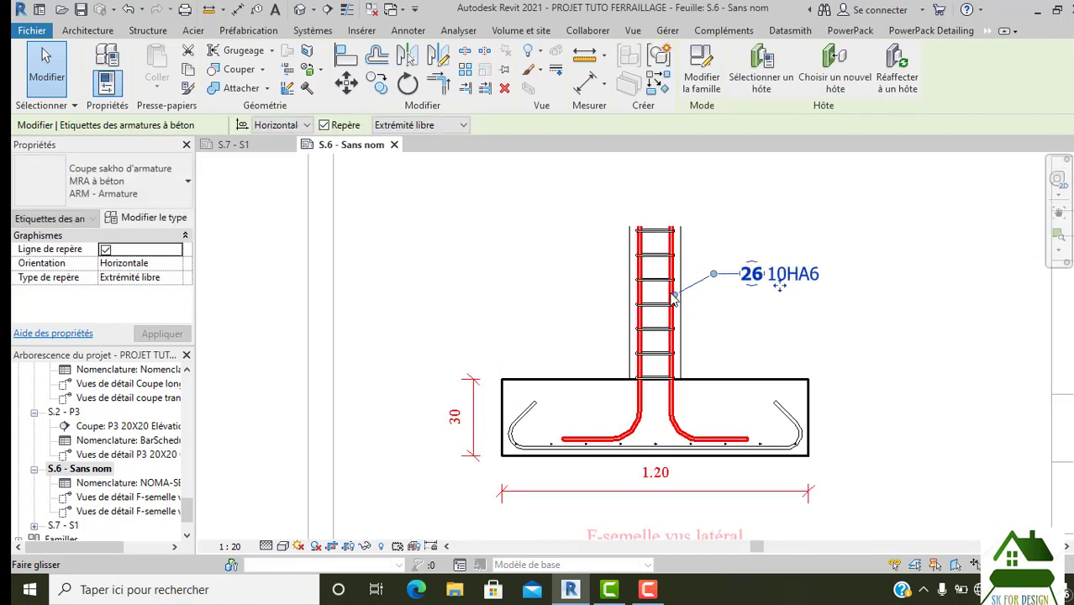
pyautogui.scroll(2, 659, 297)
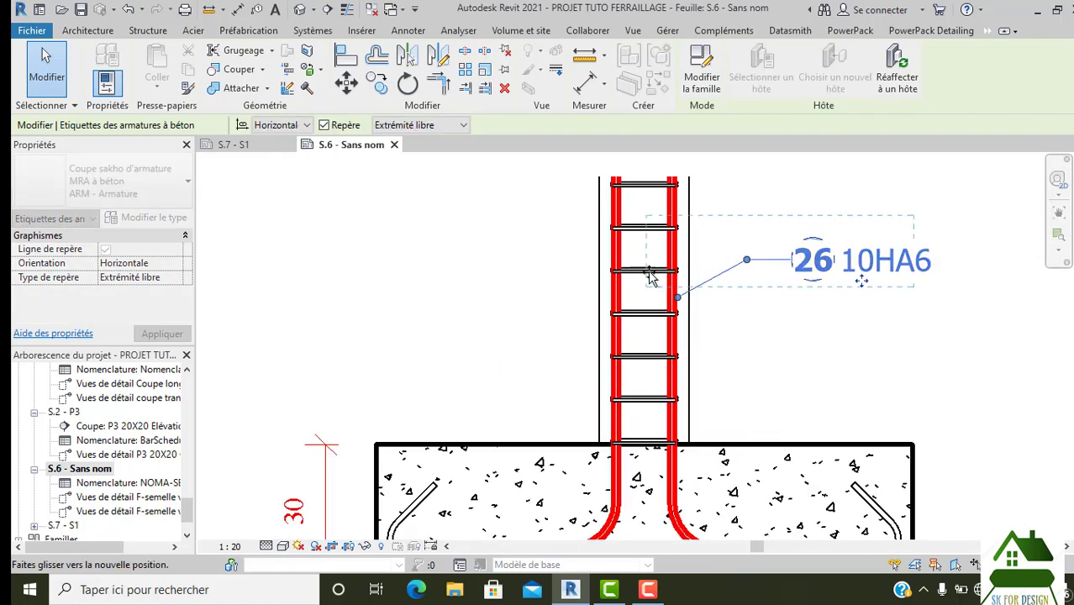
pyautogui.moveTo(648, 273); pyautogui.dragTo(650, 273)
pyautogui.click(775, 326)
pyautogui.scroll(-1, 769, 332)
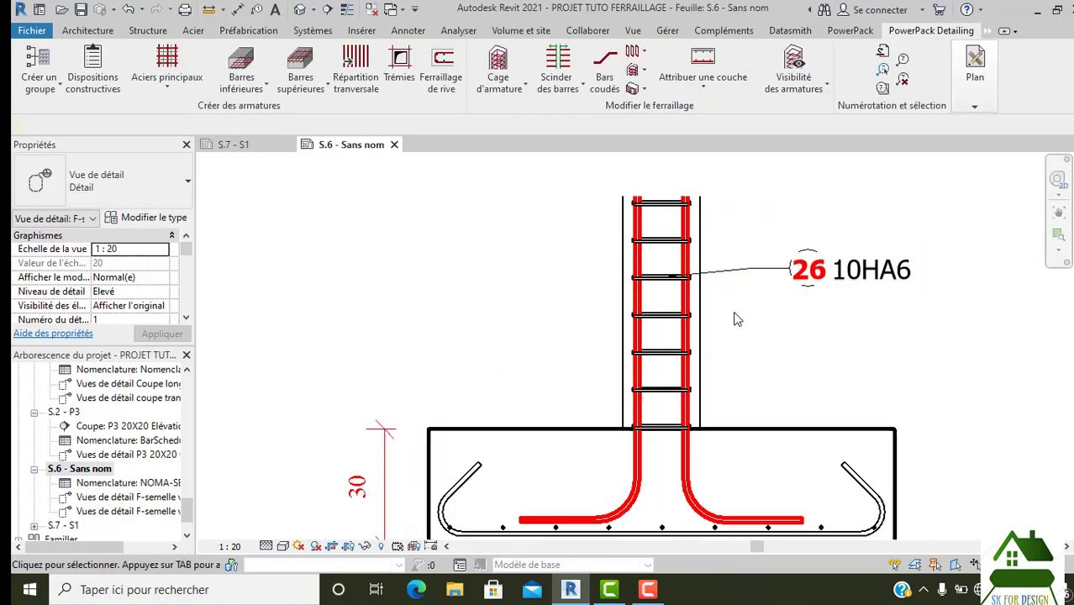
pyautogui.scroll(-1, 762, 339)
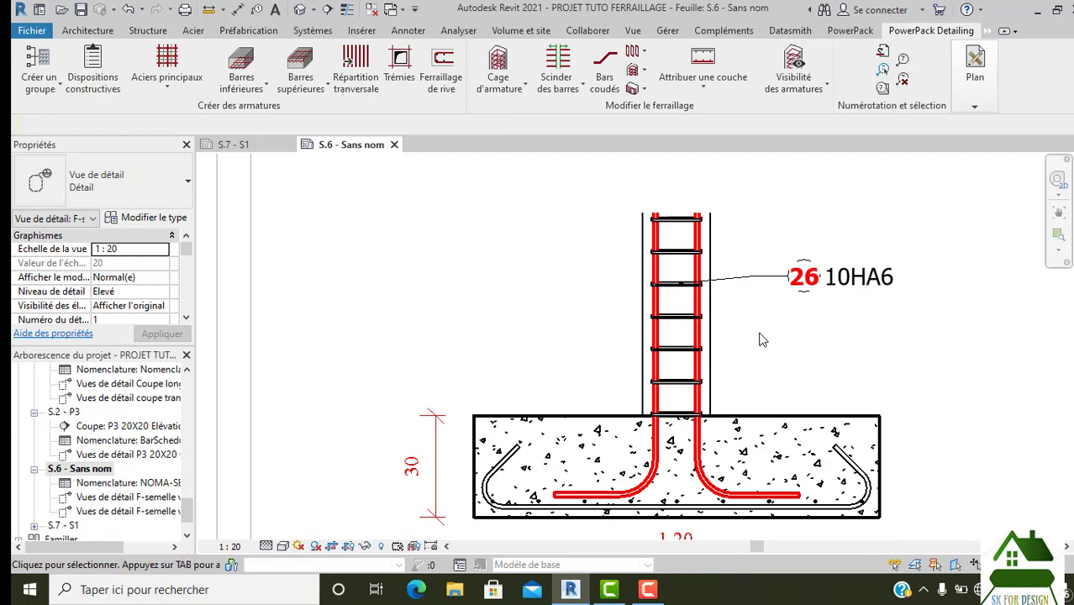
# Step: Adjust the tag leader's bend so its end rests on a lower column tie
pyautogui.click(736, 279)
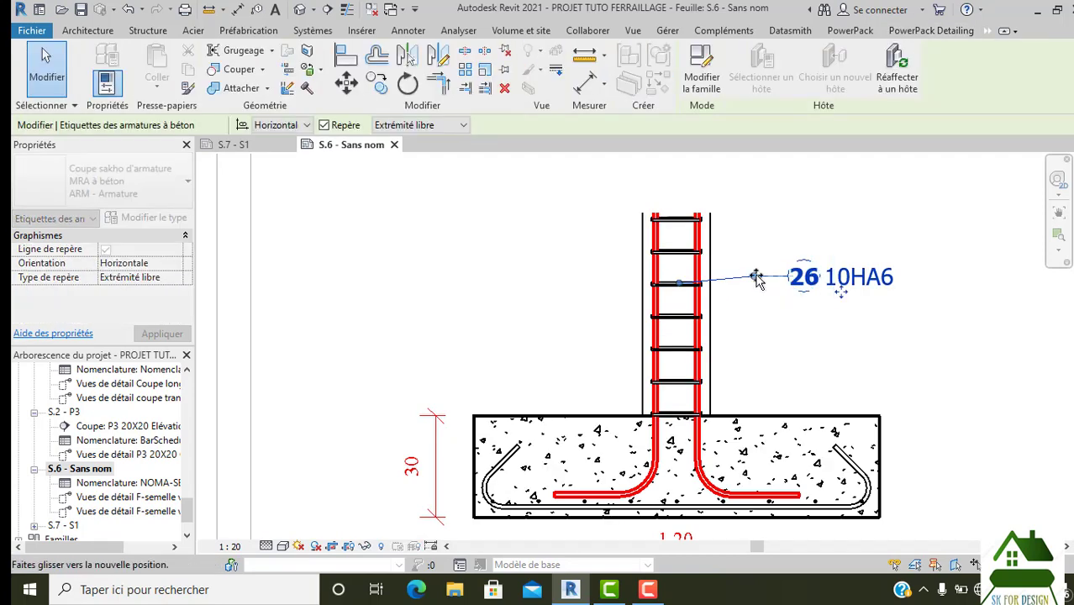
pyautogui.moveTo(756, 280); pyautogui.dragTo(755, 278)
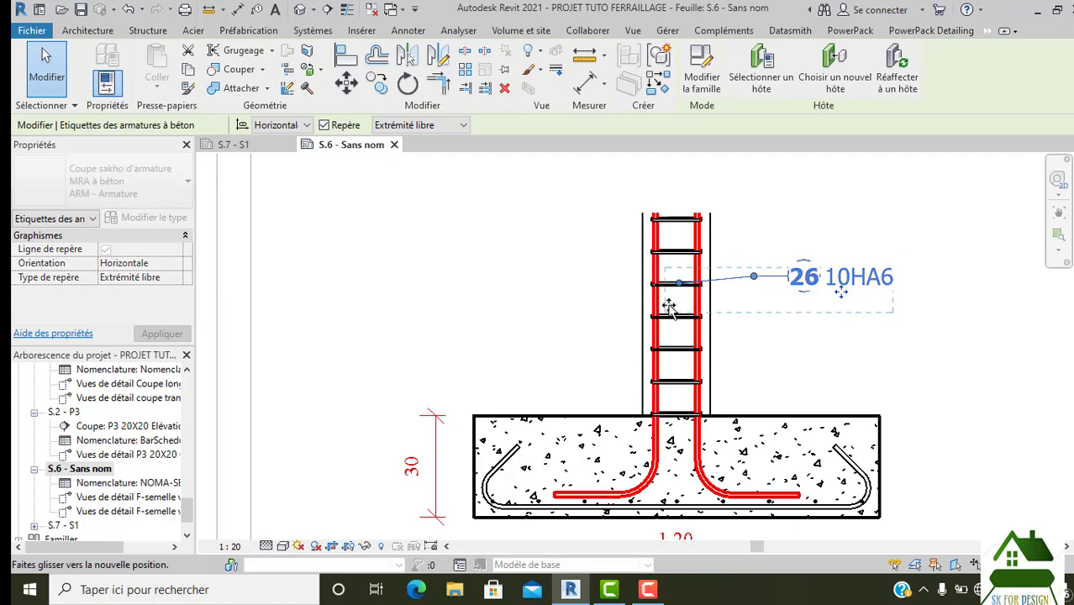
pyautogui.moveTo(669, 310); pyautogui.dragTo(670, 315)
pyautogui.click(775, 339)
# Step: Zoom in on the footing detail to check the 26 10HA6 rebar tag
pyautogui.scroll(-2, 775, 338)
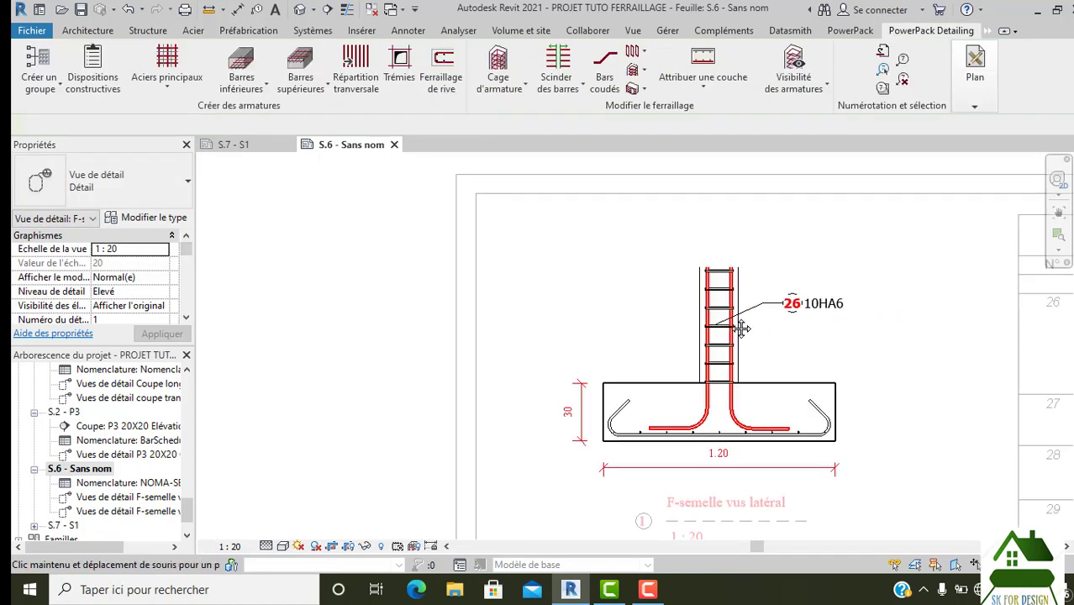
pyautogui.scroll(1, 812, 325)
pyautogui.scroll(1, 812, 325)
pyautogui.scroll(3, 731, 281)
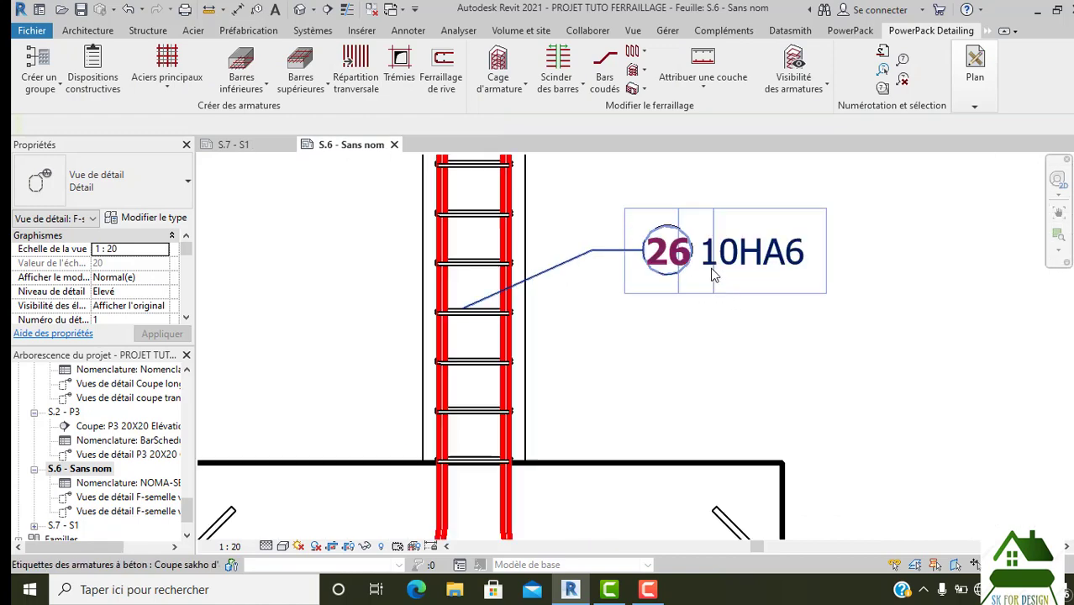
pyautogui.scroll(1, 651, 273)
pyautogui.scroll(2, 654, 254)
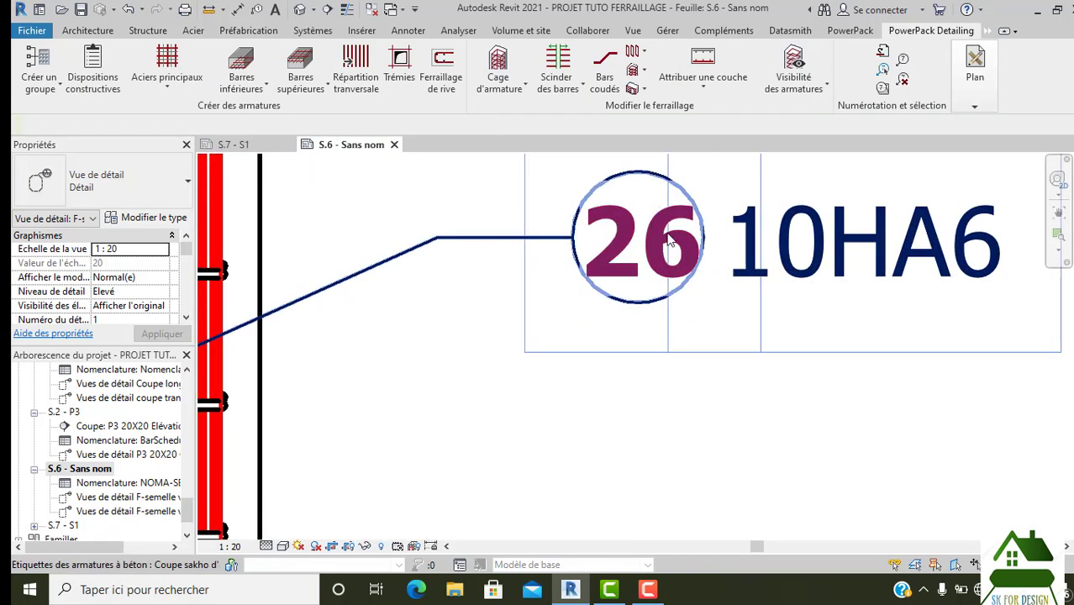
# Step: Zoom back out and expand the PowerPack Detailing Plan panel slideout
pyautogui.scroll(-2, 668, 240)
pyautogui.scroll(-1, 659, 248)
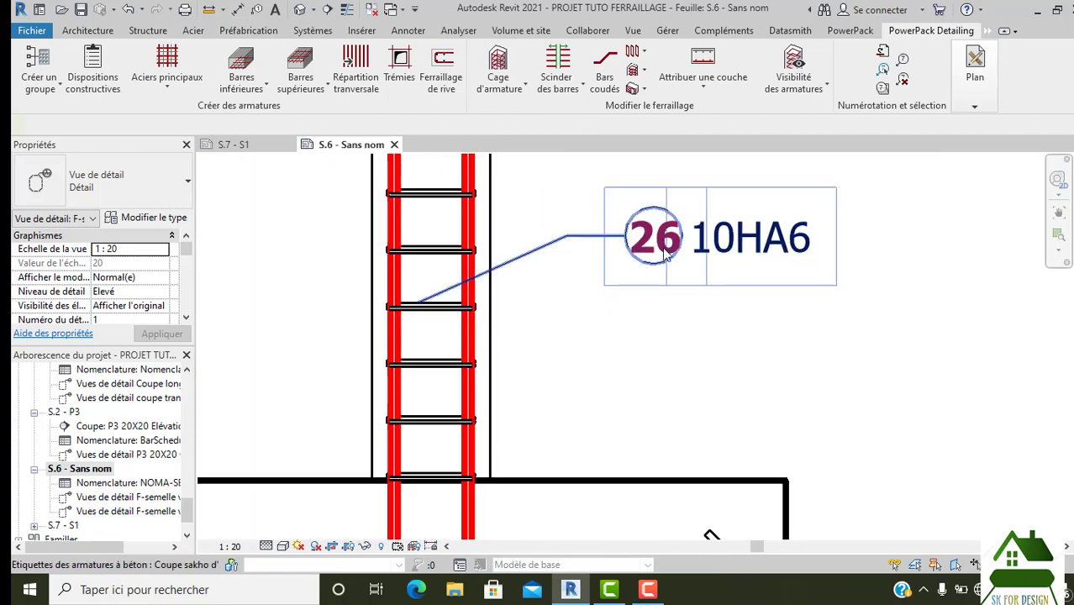
pyautogui.scroll(-2, 718, 252)
pyautogui.scroll(-1, 714, 296)
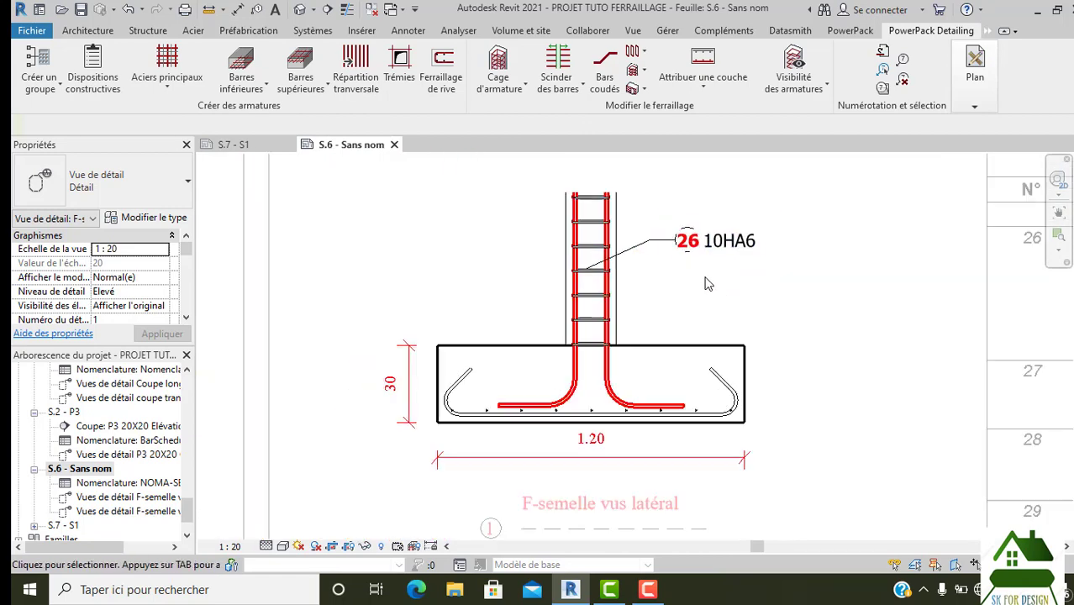
pyautogui.scroll(-1, 690, 297)
pyautogui.click(969, 103)
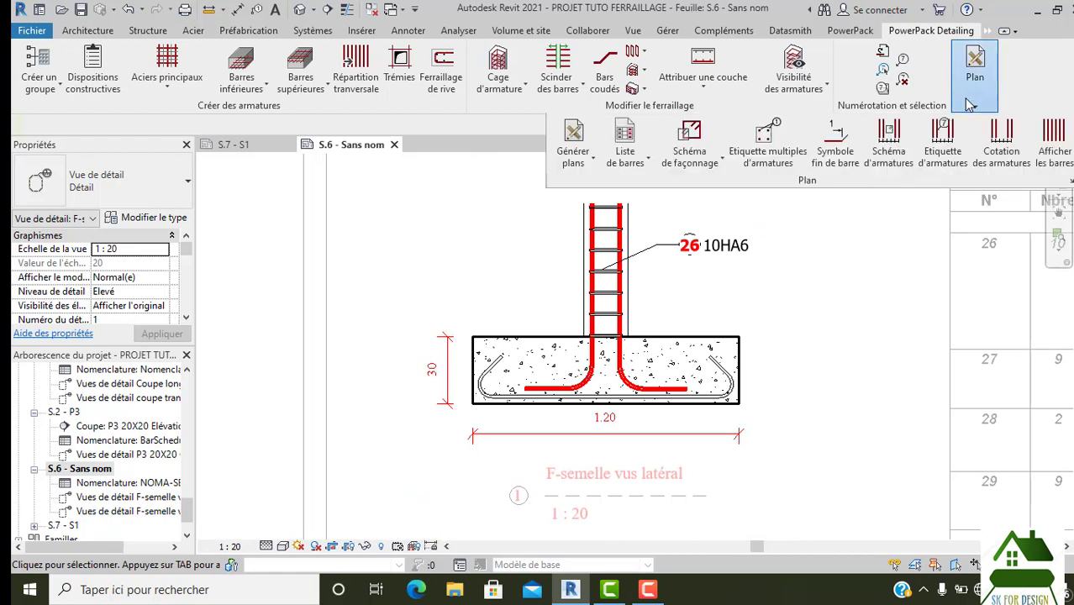
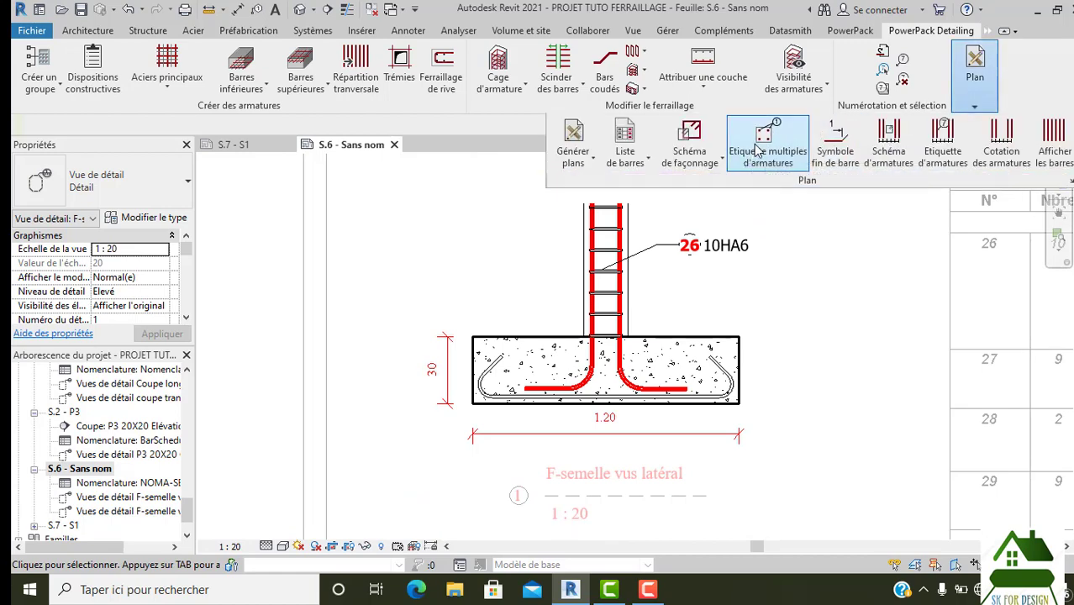
# Step: Multi-tag both vertical column bars, placing tags 31 2HA12 and 28 2HA12 left of the column
pyautogui.click(766, 139)
pyautogui.scroll(2, 648, 363)
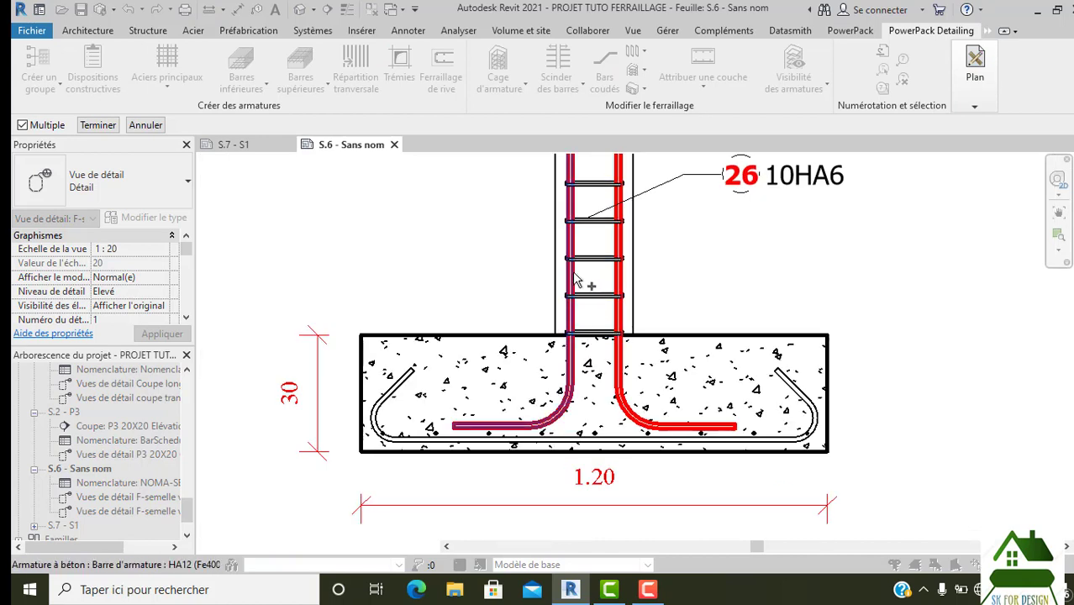
pyautogui.click(575, 279)
pyautogui.click(630, 290)
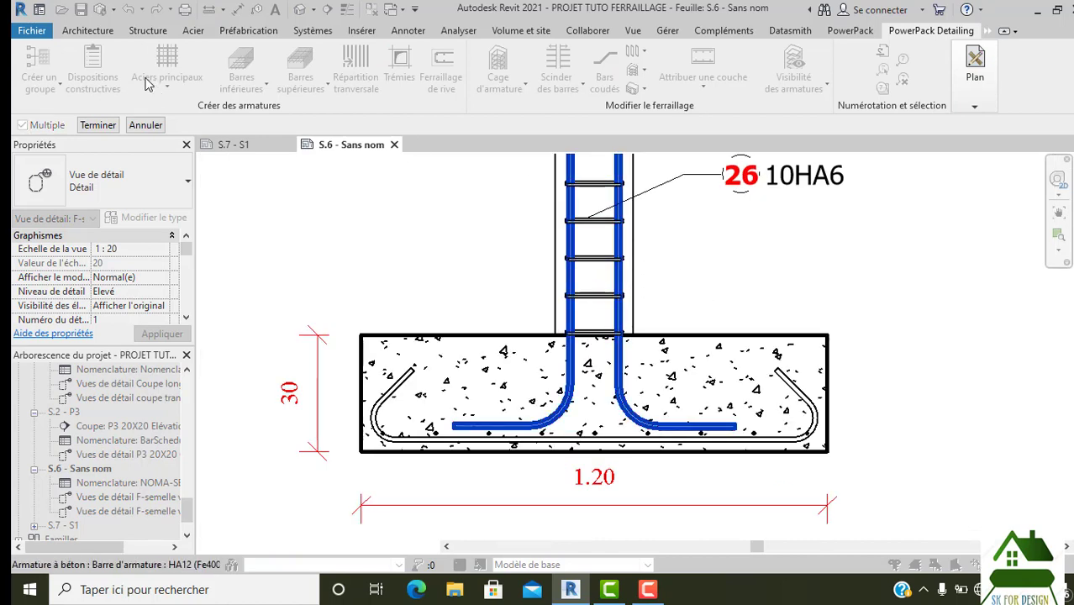
pyautogui.click(98, 126)
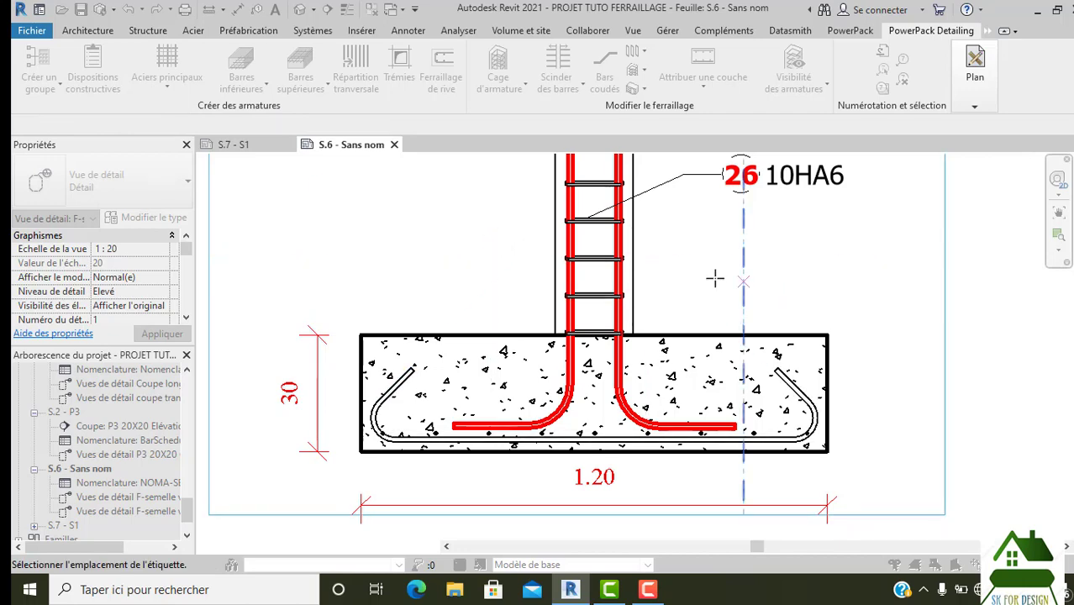
pyautogui.click(432, 222)
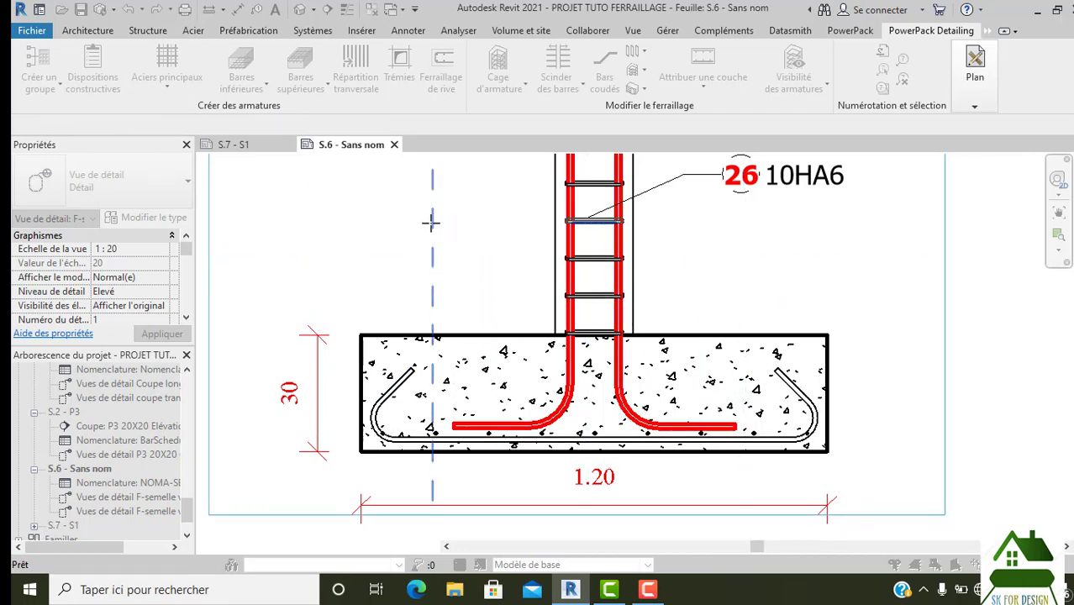
pyautogui.click(430, 222)
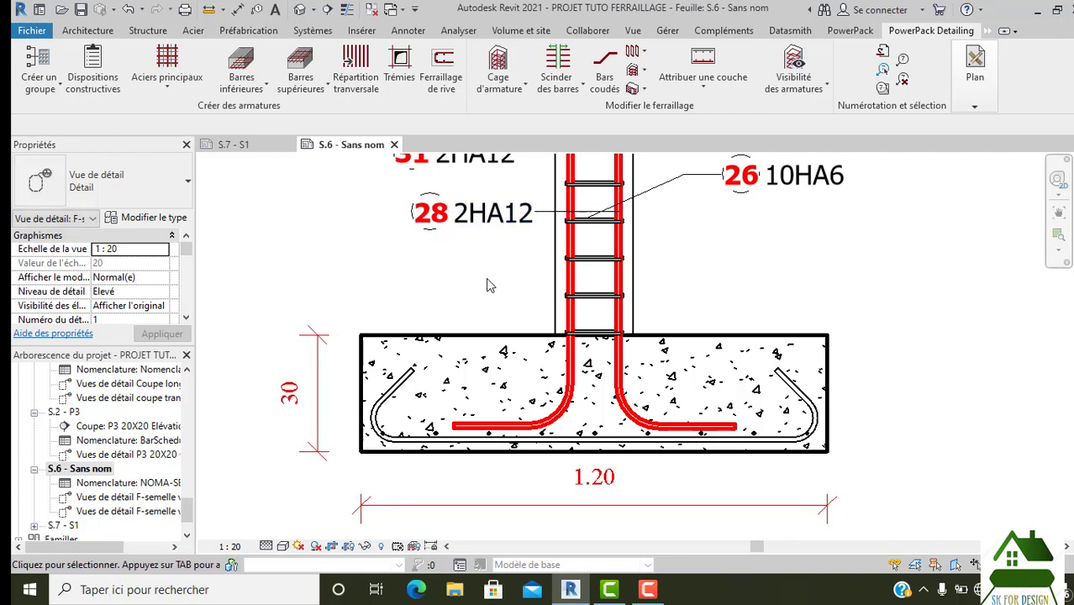
# Step: Drop the 28 2HA12 tag lower and nudge the 31 2HA12 tag slightly down
pyautogui.scroll(-2, 490, 283)
pyautogui.scroll(-1, 490, 283)
pyautogui.scroll(2, 486, 195)
pyautogui.scroll(2, 485, 196)
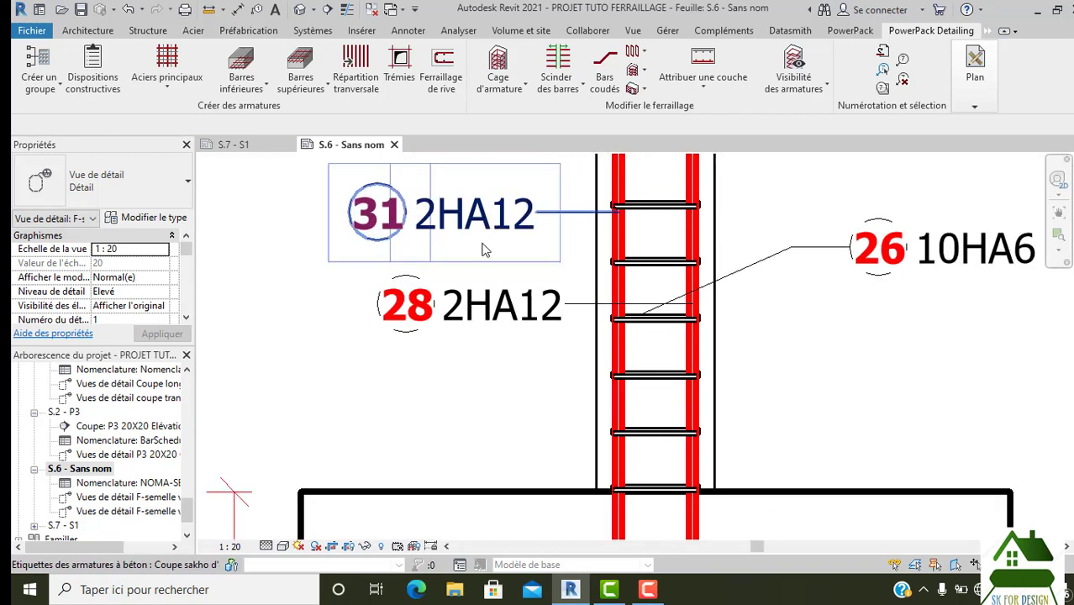
pyautogui.click(467, 307)
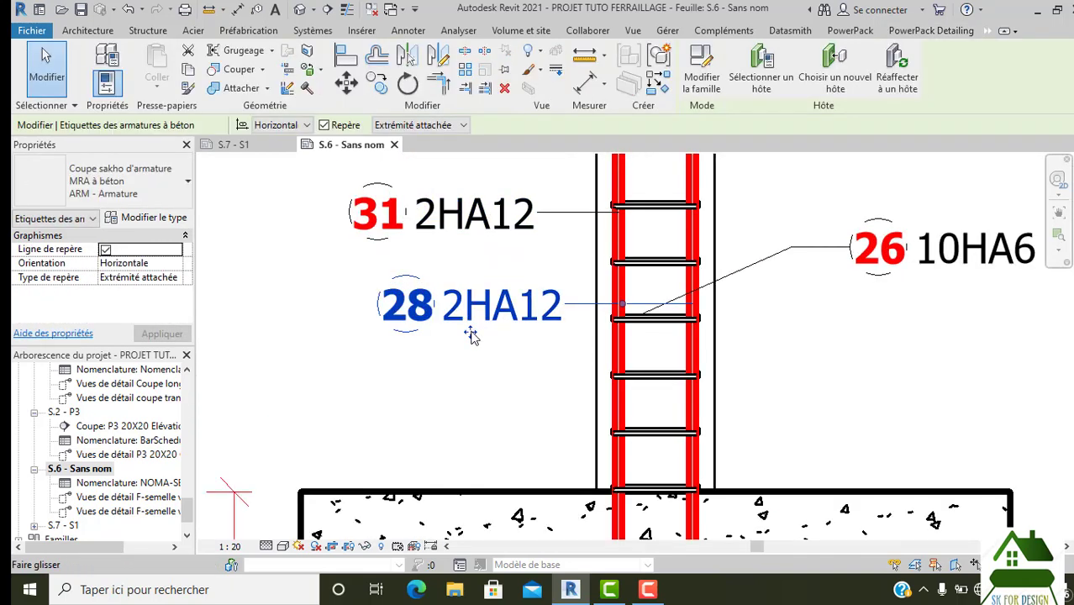
pyautogui.moveTo(470, 331); pyautogui.dragTo(446, 381)
pyautogui.click(458, 432)
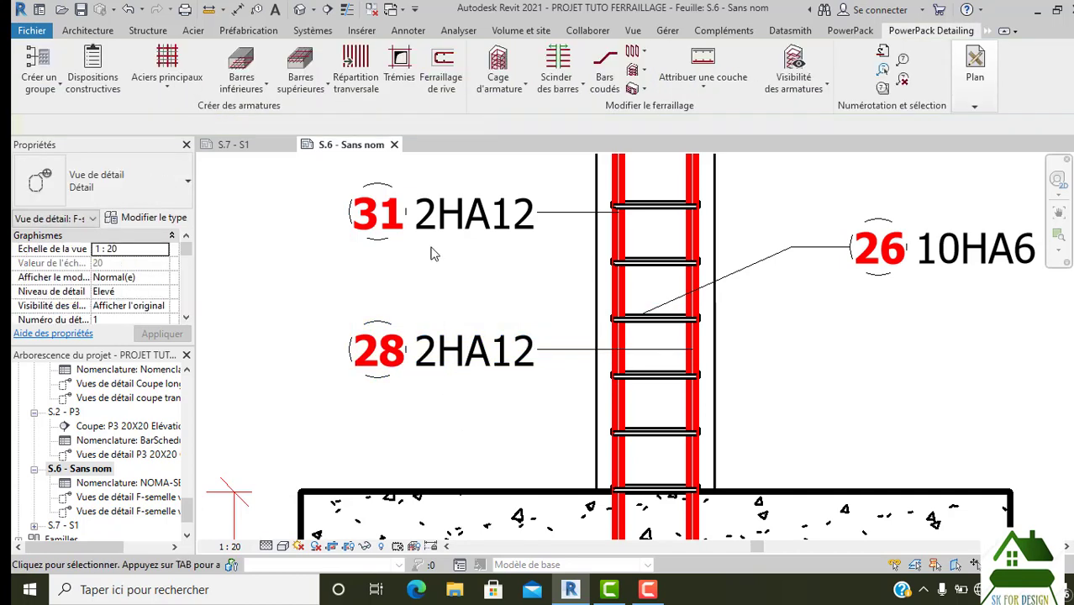
pyautogui.click(524, 237)
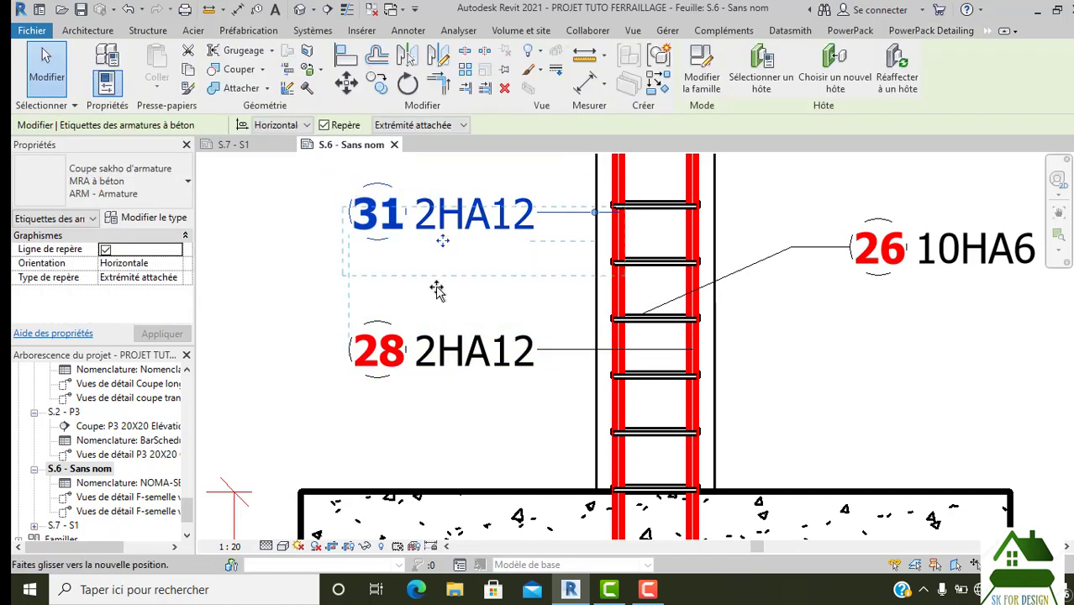
pyautogui.moveTo(437, 290); pyautogui.dragTo(430, 311)
pyautogui.click(504, 303)
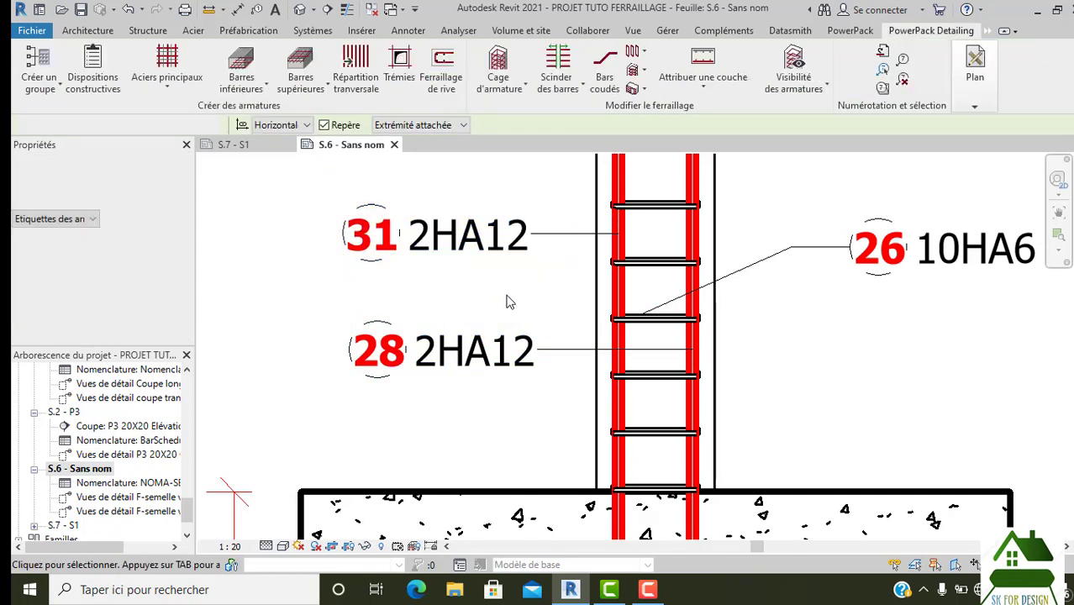
# Step: Move the 28 2HA12 tag to the column's right side, beneath 26 10HA6
pyautogui.click(432, 359)
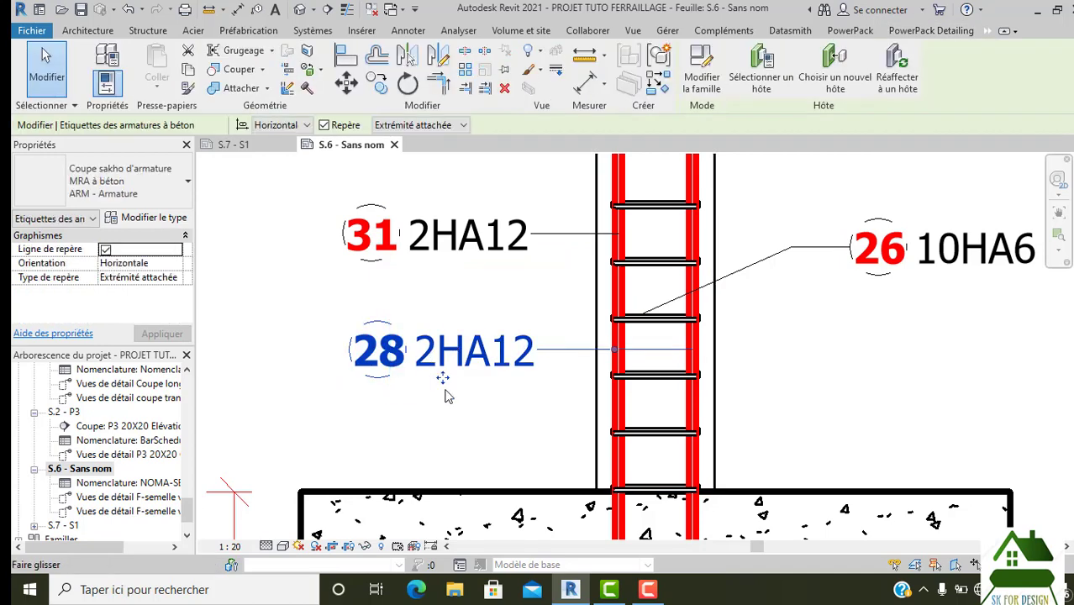
pyautogui.moveTo(443, 382); pyautogui.dragTo(895, 391)
pyautogui.scroll(-2, 907, 402)
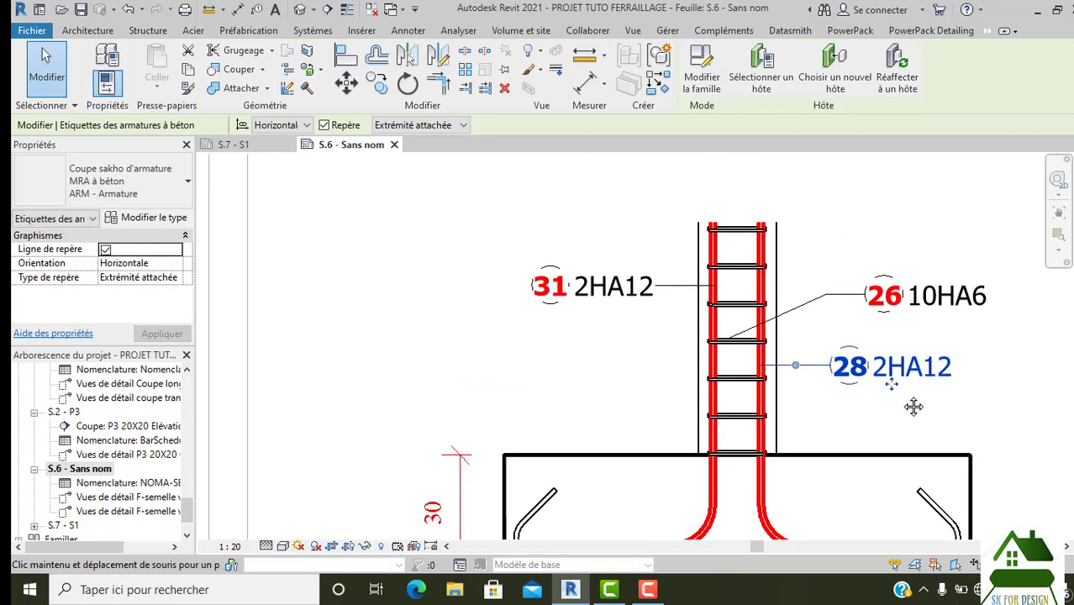
pyautogui.scroll(2, 903, 417)
pyautogui.moveTo(835, 352)
pyautogui.mouseDown()
pyautogui.moveTo(905, 356)
pyautogui.moveTo(914, 382)
pyautogui.mouseUp()
pyautogui.click(914, 382)
pyautogui.scroll(-2, 731, 327)
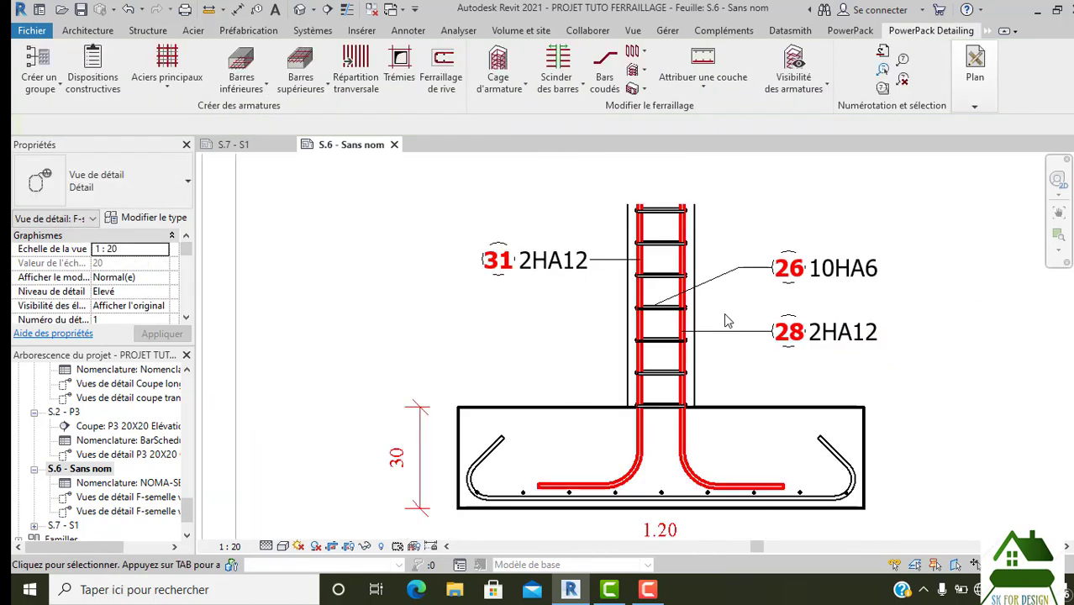
pyautogui.scroll(-1, 731, 328)
# Step: Multi-tag the footing's bottom bars, placing 27 9HA12 and 29 9HA10 tags below the slab
pyautogui.moveTo(941, 381); pyautogui.dragTo(852, 276, button='middle')
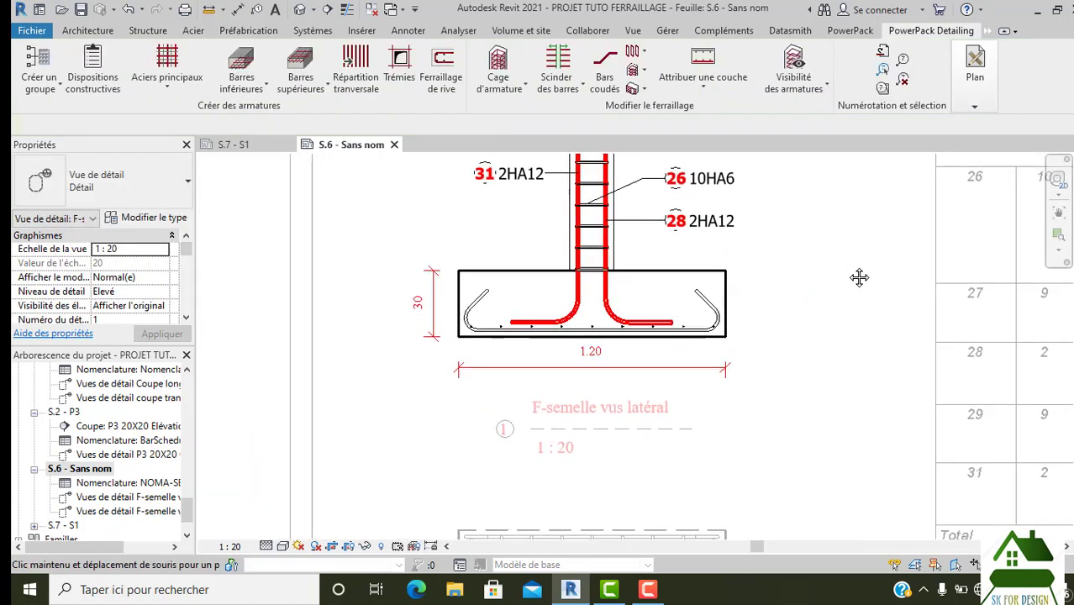
pyautogui.click(958, 111)
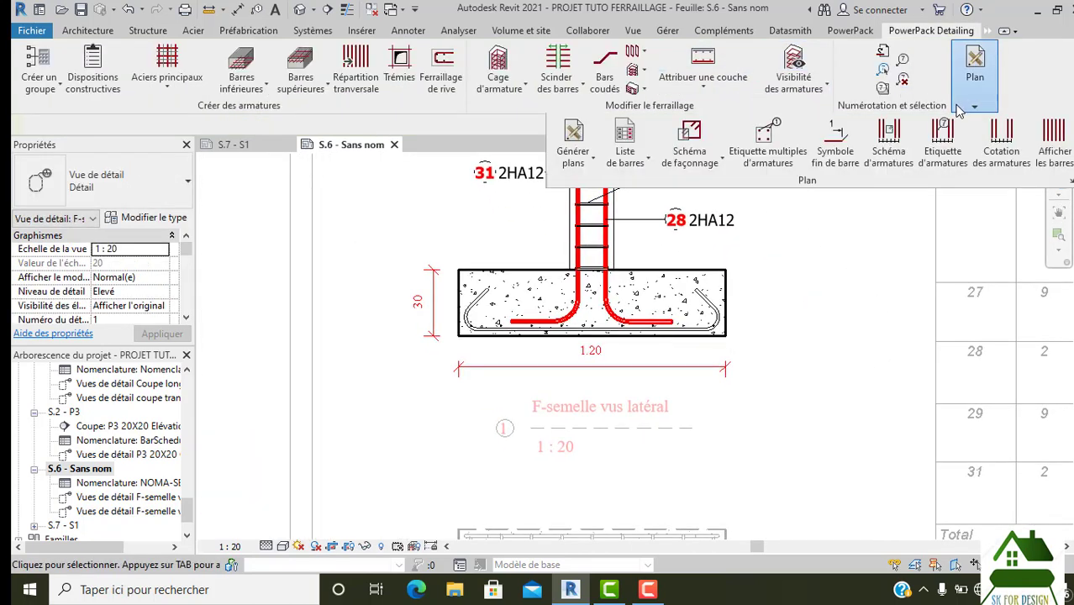
pyautogui.click(761, 141)
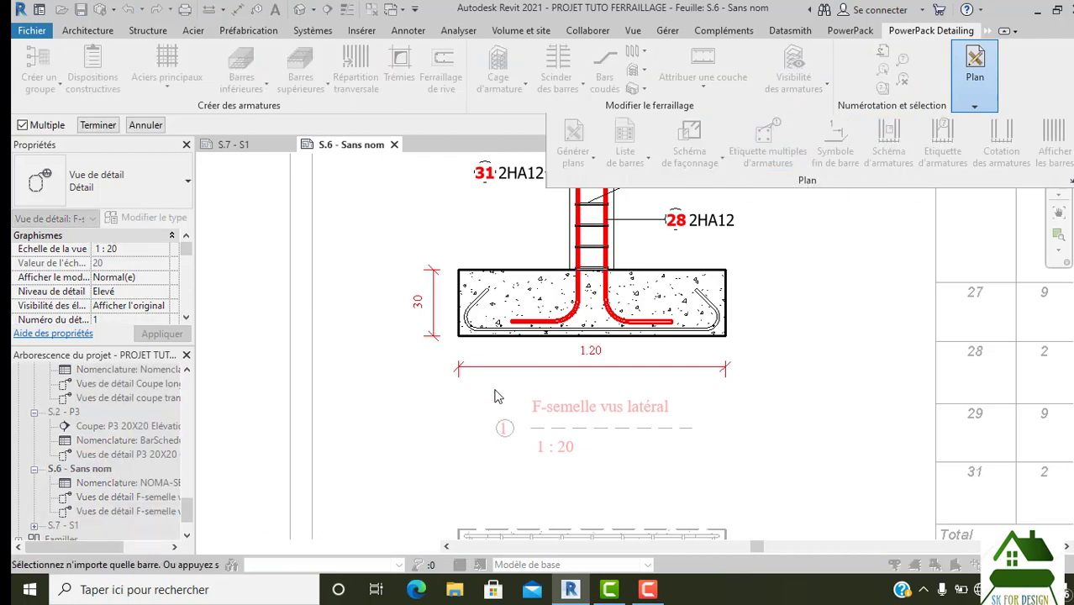
pyautogui.scroll(2, 496, 396)
pyautogui.scroll(1, 495, 354)
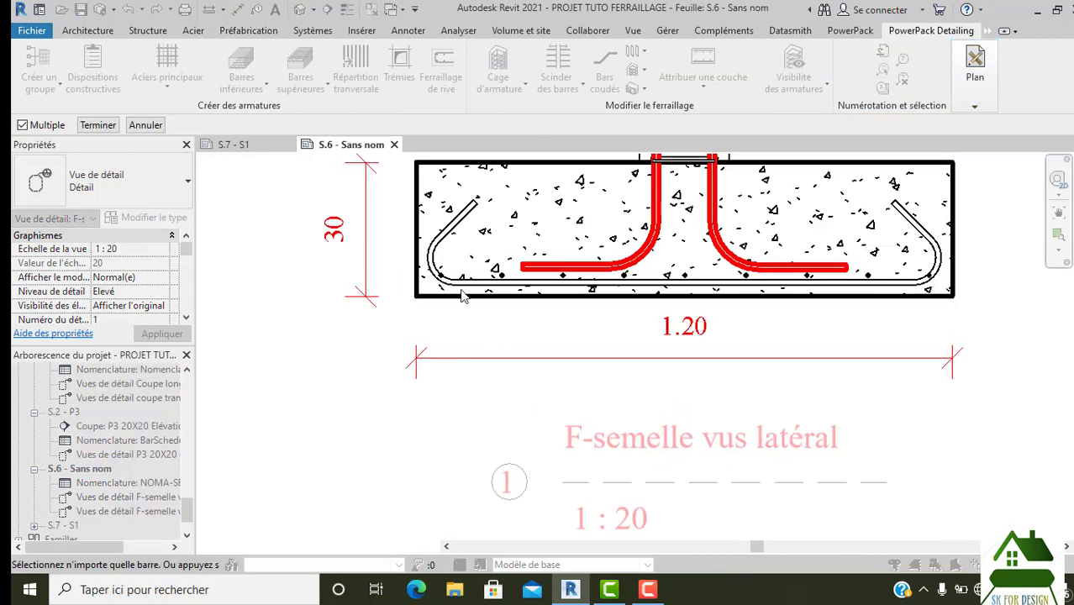
pyautogui.click(504, 281)
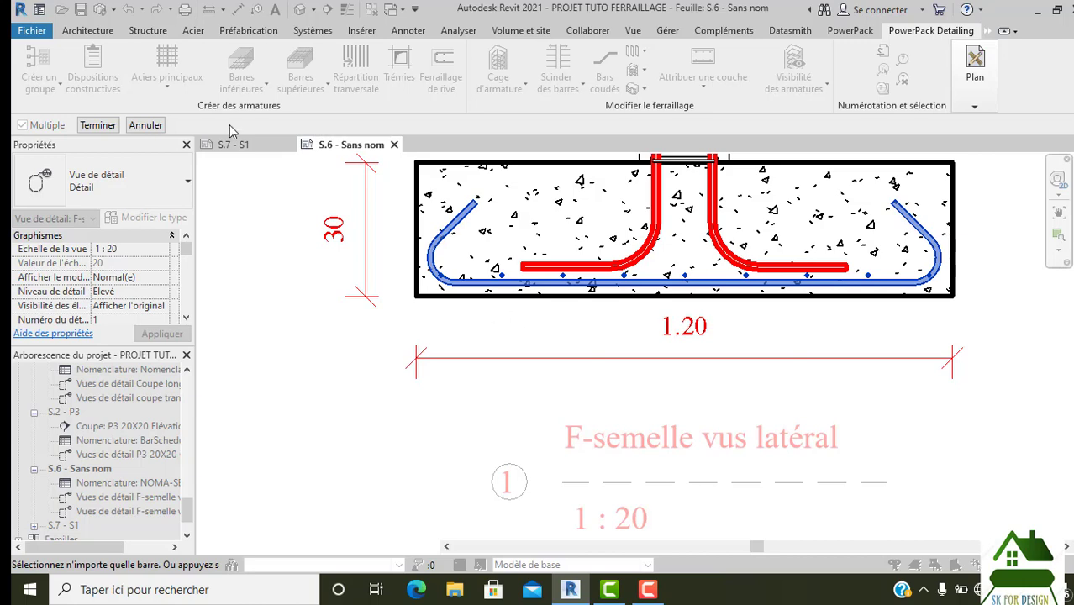
pyautogui.click(98, 125)
pyautogui.scroll(-2, 620, 334)
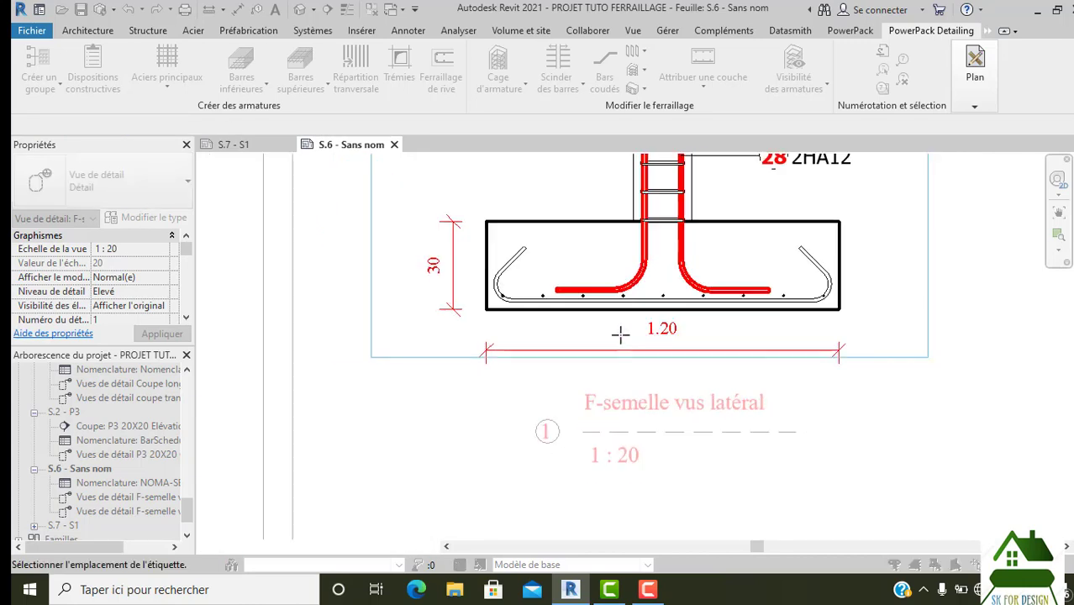
pyautogui.scroll(-1, 617, 358)
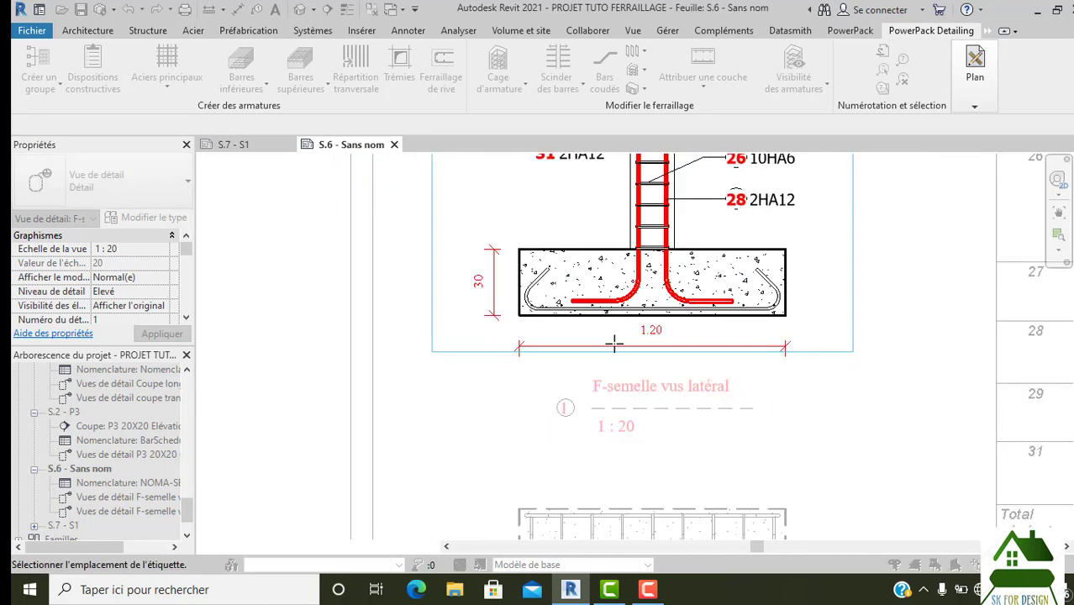
pyautogui.scroll(1, 604, 360)
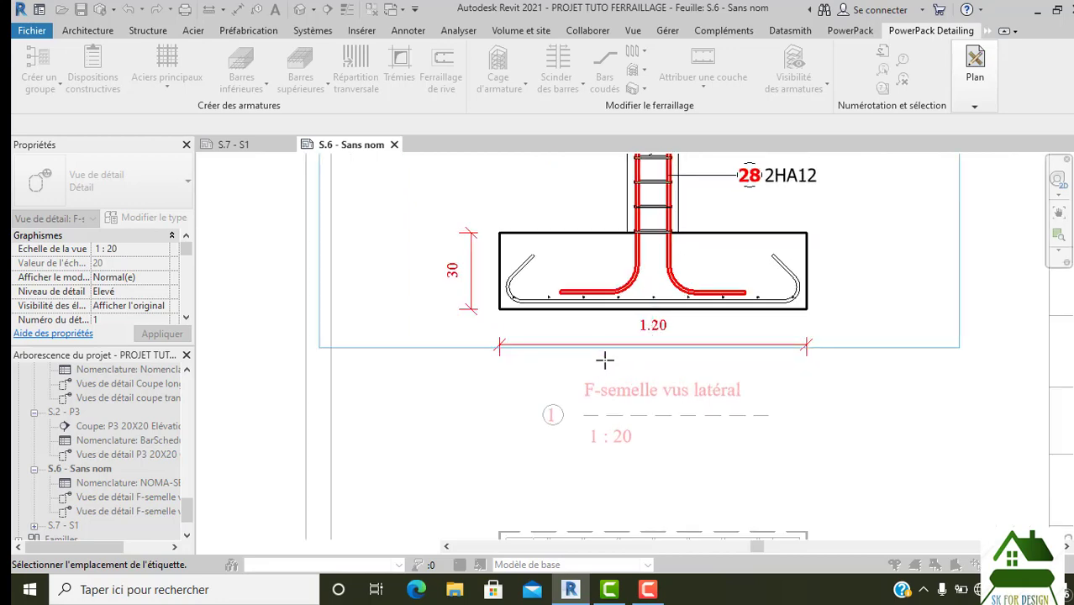
pyautogui.scroll(1, 613, 352)
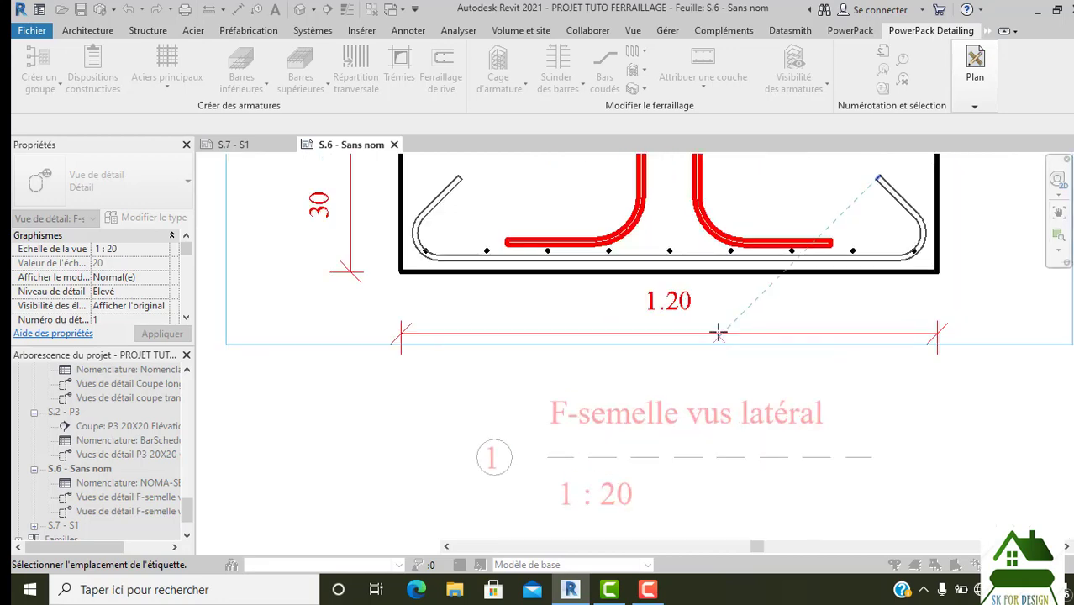
pyautogui.doubleClick(793, 317)
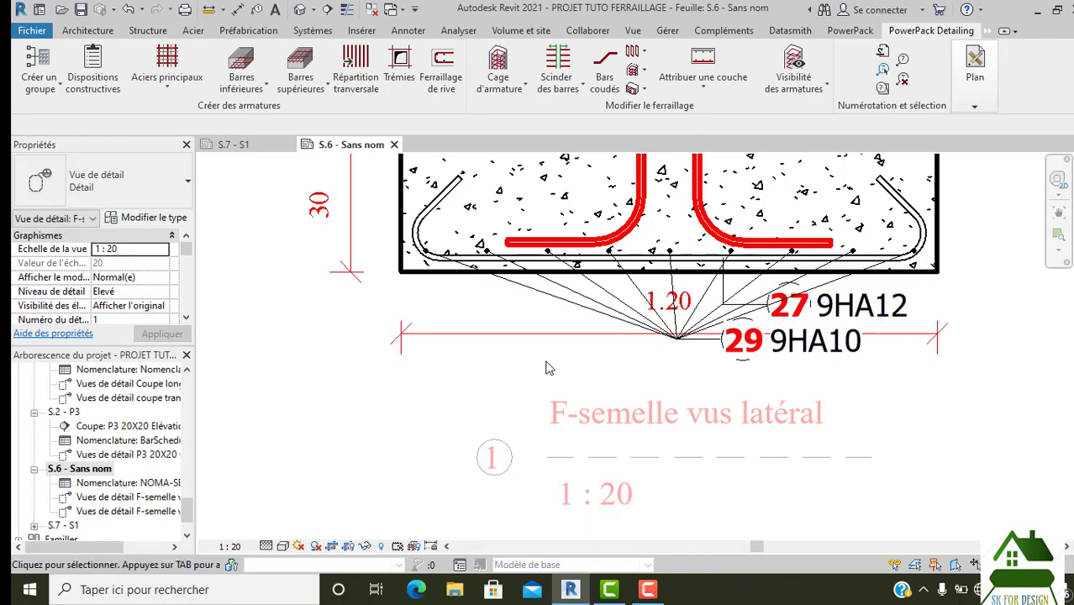
# Step: Delete the 29 9HA10 tag and move the 27 9HA12 tag beyond the footing's right edge
pyautogui.scroll(1, 748, 357)
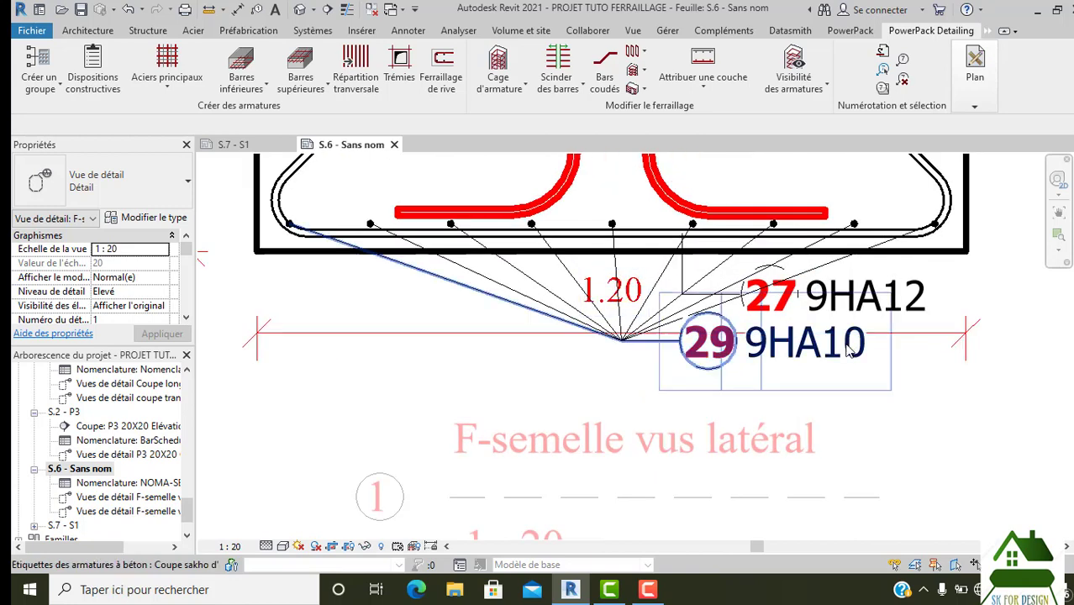
pyautogui.scroll(-1, 733, 367)
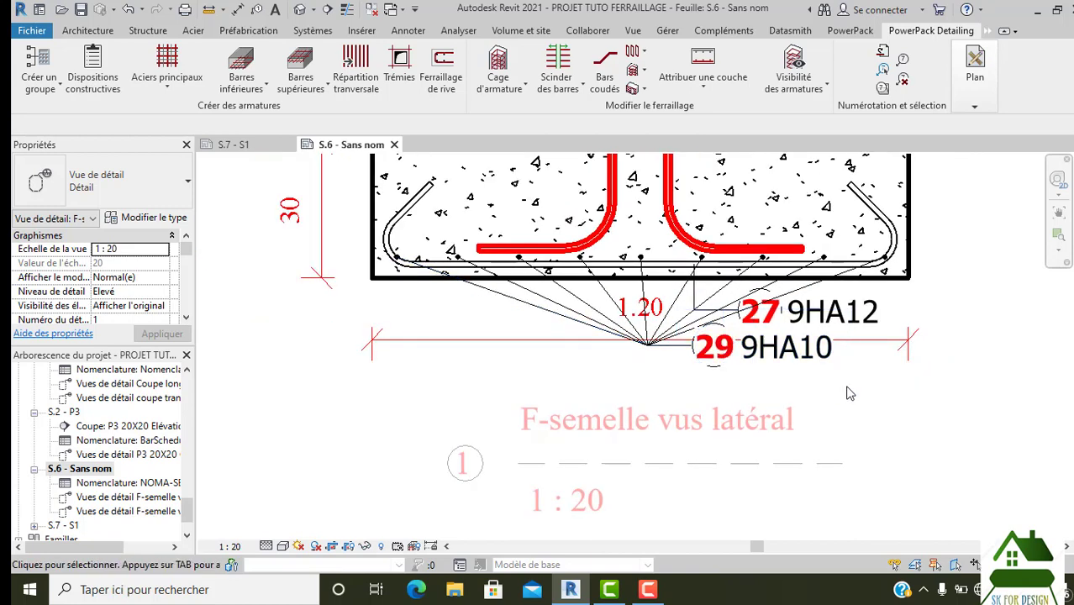
pyautogui.click(828, 363)
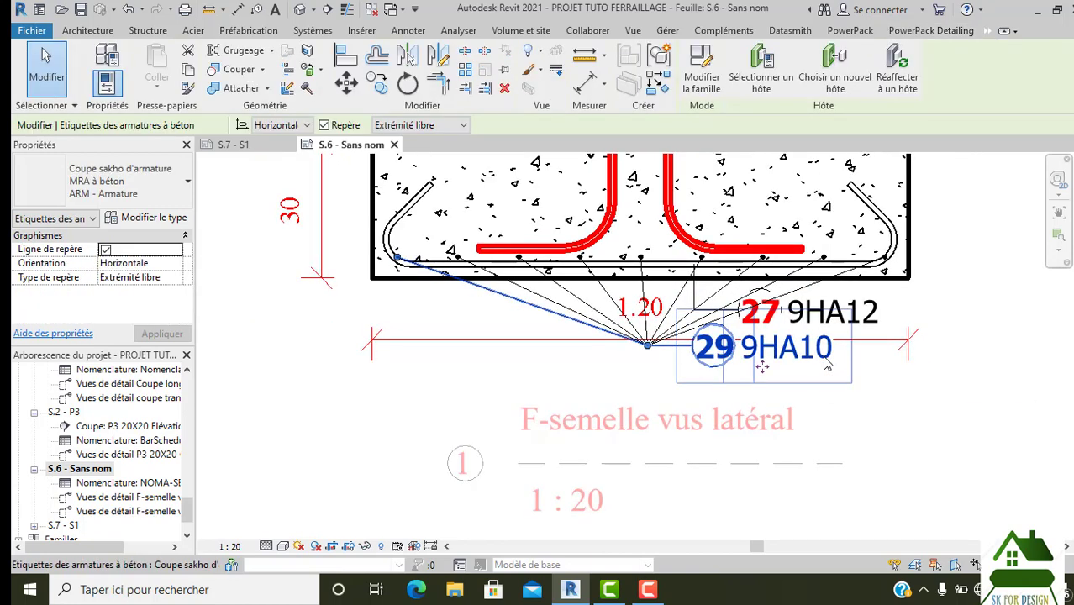
pyautogui.press('Delete')
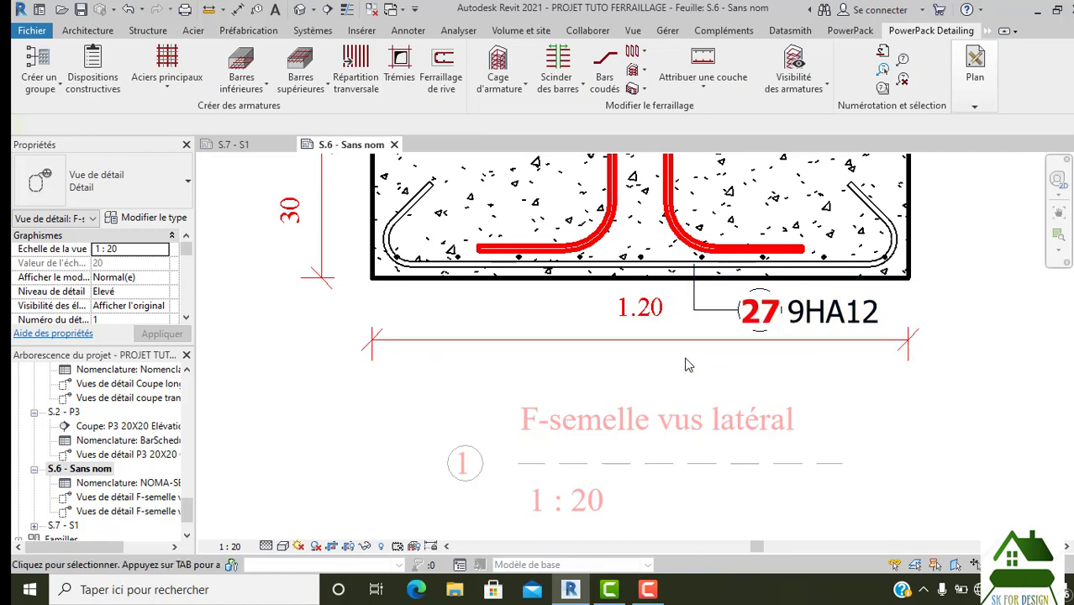
pyautogui.click(811, 334)
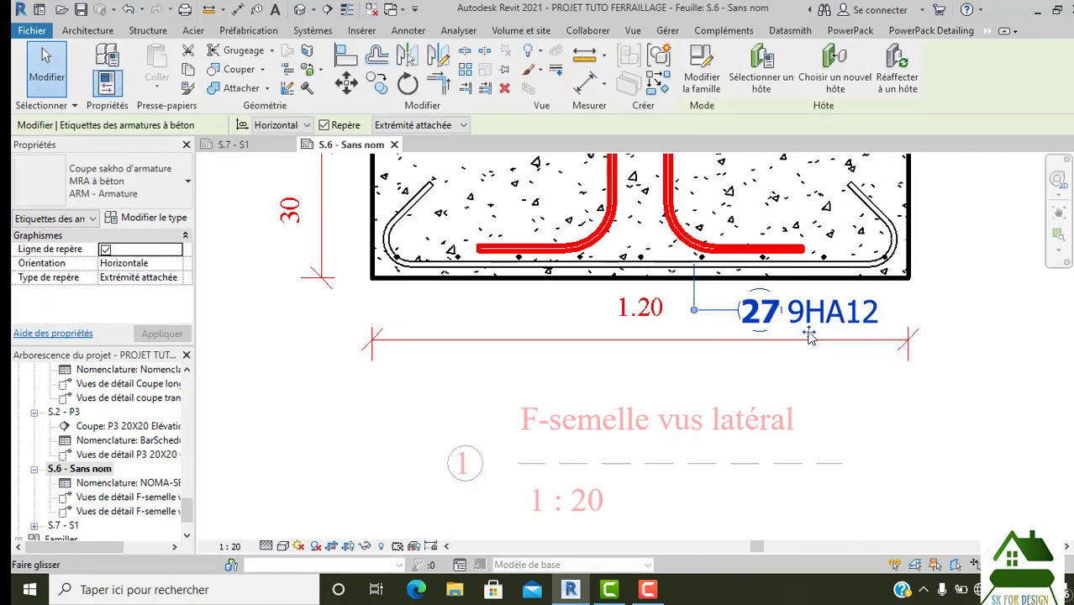
pyautogui.moveTo(809, 334); pyautogui.dragTo(974, 331)
pyautogui.moveTo(974, 337); pyautogui.dragTo(823, 343, button='middle')
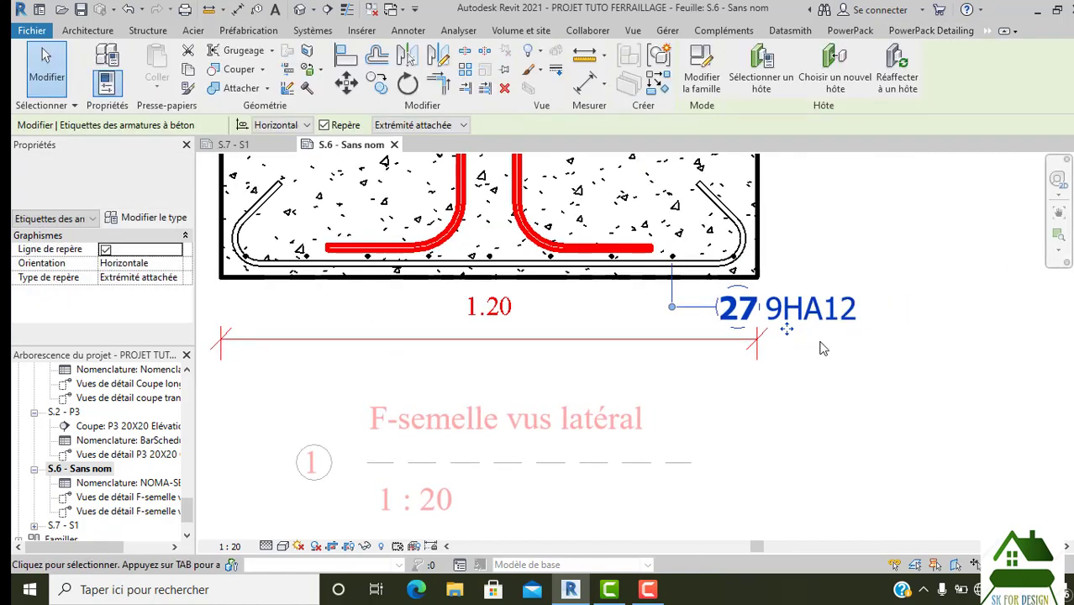
pyautogui.moveTo(782, 384); pyautogui.dragTo(787, 402, button='middle')
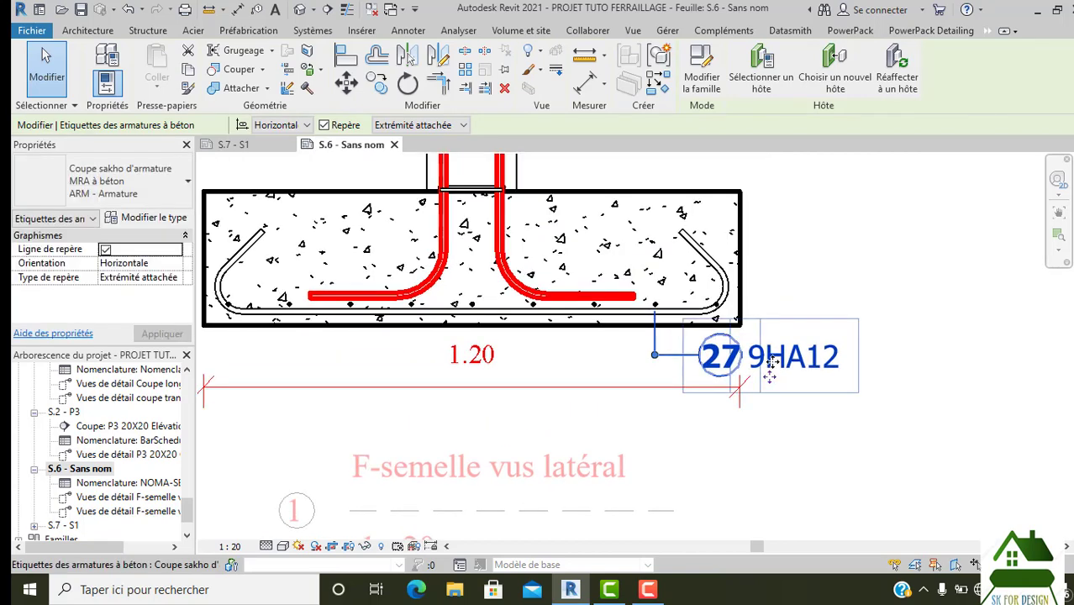
pyautogui.moveTo(772, 386); pyautogui.dragTo(767, 429)
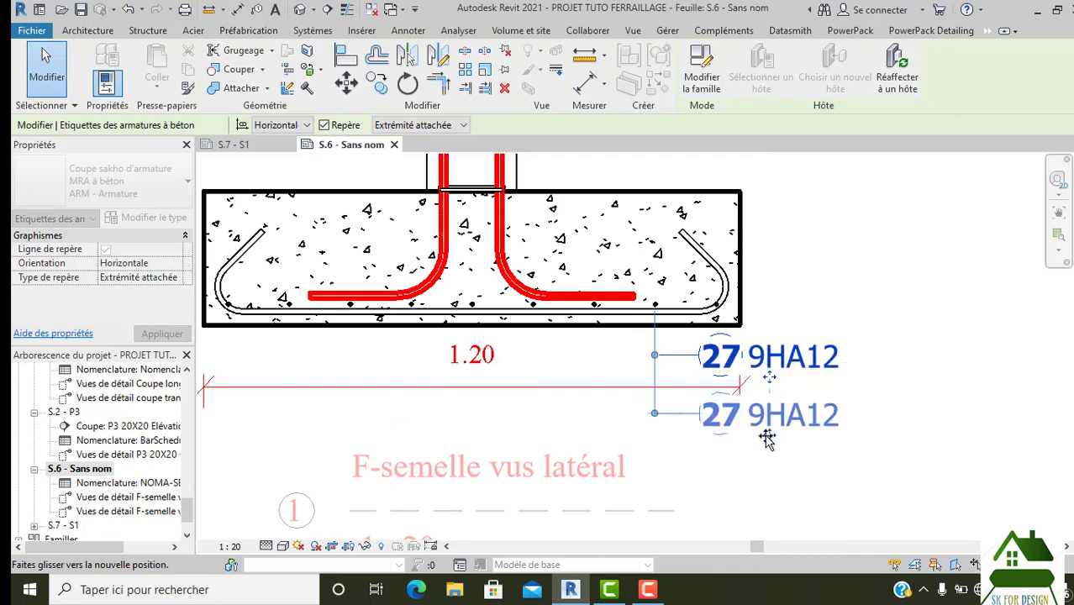
pyautogui.moveTo(768, 429); pyautogui.dragTo(772, 445)
pyautogui.click(806, 468)
# Step: Lower the 1.20 width dimension and bring the 27 9HA12 tag near the footing corner
pyautogui.scroll(-2, 806, 468)
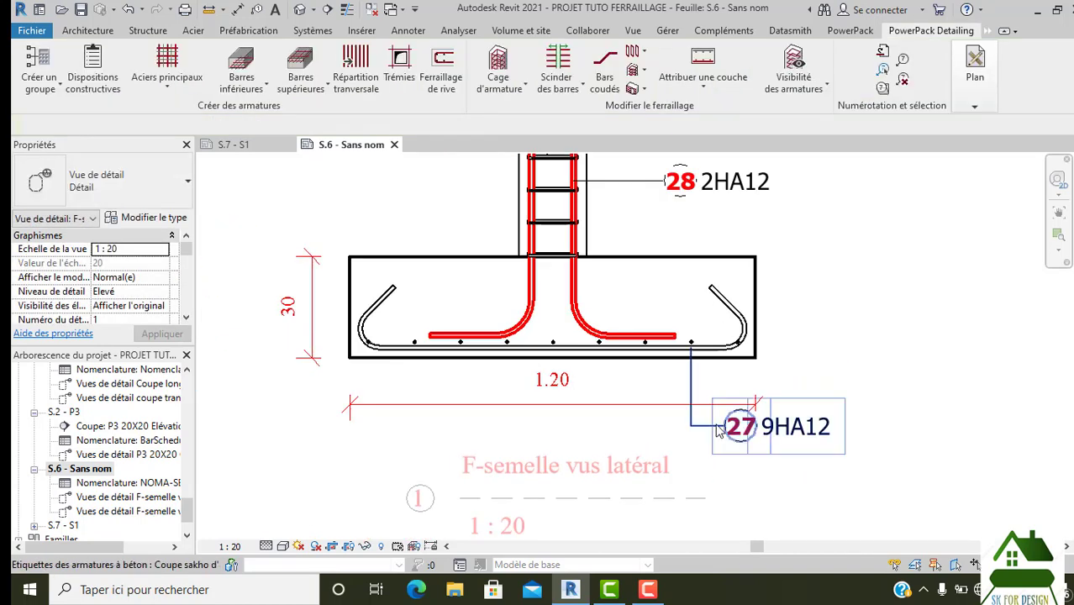
pyautogui.click(629, 406)
pyautogui.moveTo(627, 395); pyautogui.dragTo(608, 417)
pyautogui.click(613, 393)
pyautogui.click(766, 452)
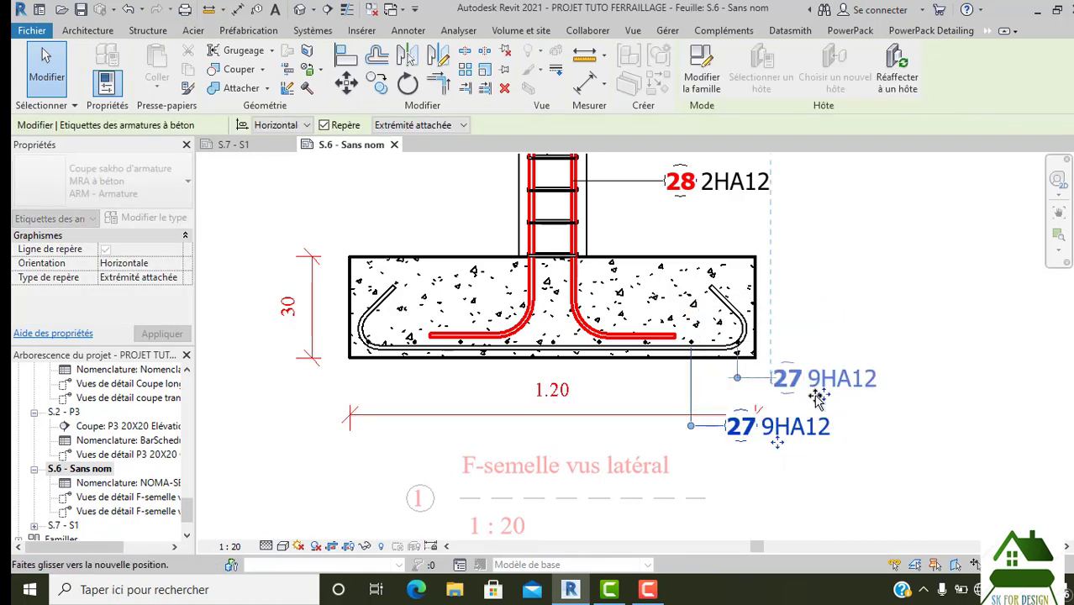
pyautogui.moveTo(786, 395); pyautogui.dragTo(828, 397)
# Step: Shift the 27 9HA12 tag left, then nudge it level with the 1.20 dimension
pyautogui.scroll(-1, 834, 477)
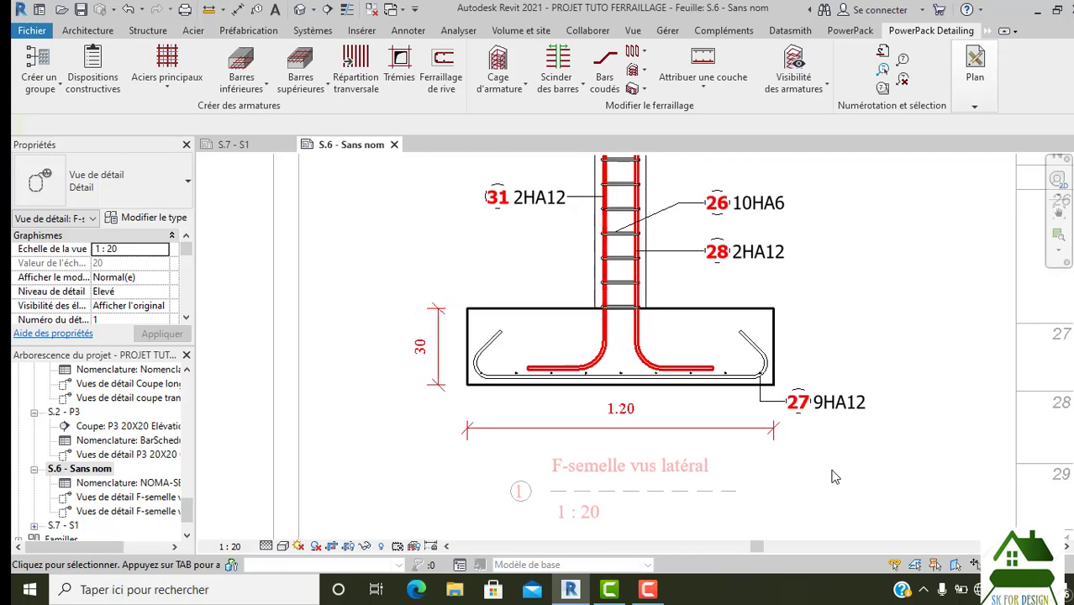
pyautogui.scroll(1, 825, 450)
pyautogui.scroll(3, 790, 380)
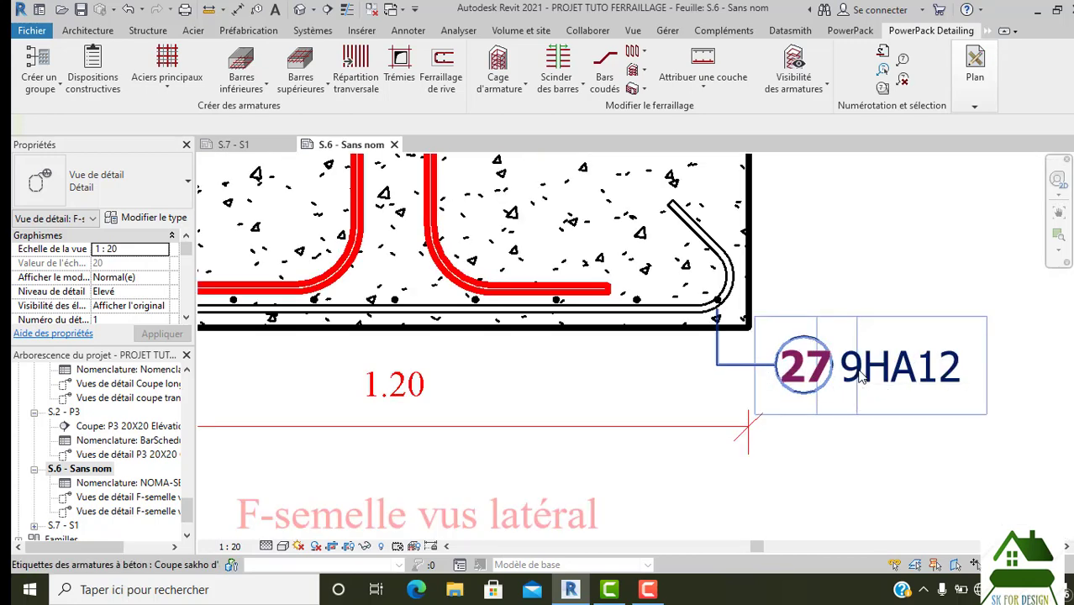
pyautogui.click(840, 379)
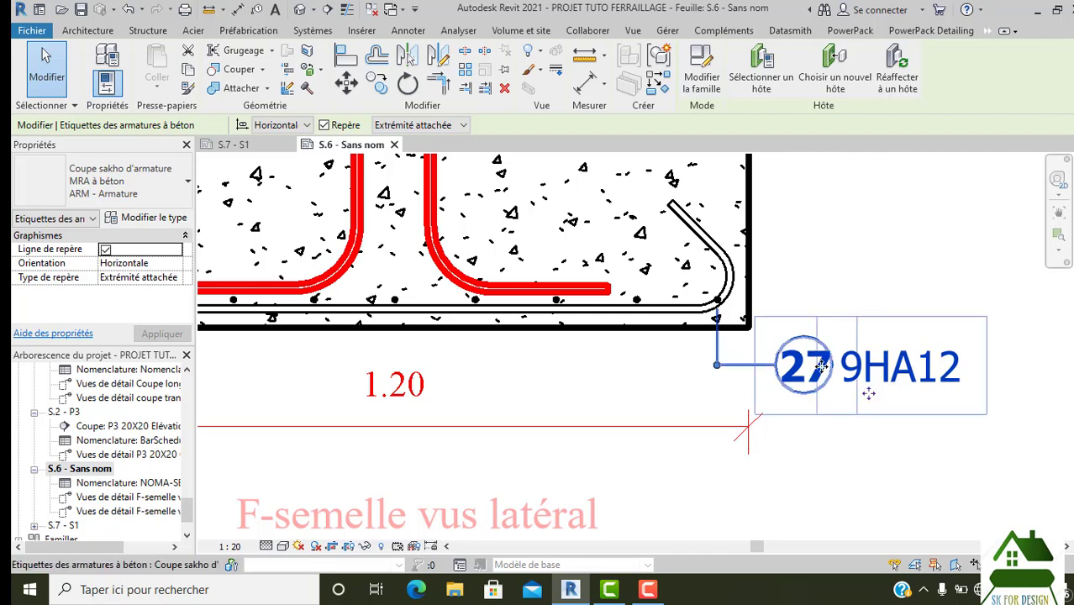
pyautogui.moveTo(868, 394); pyautogui.dragTo(766, 399)
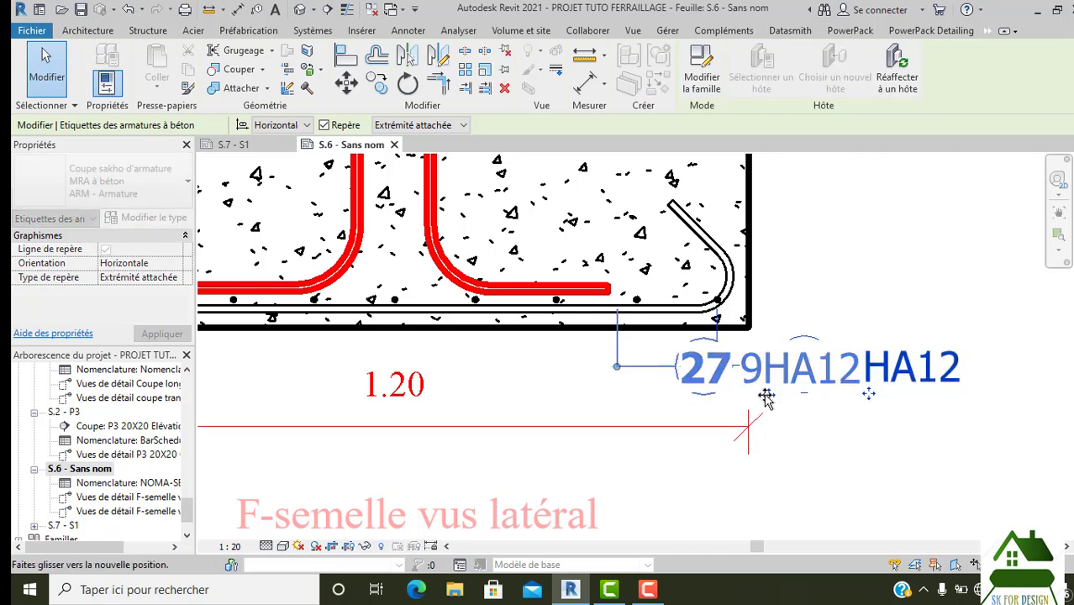
pyautogui.click(838, 453)
pyautogui.scroll(-2, 838, 452)
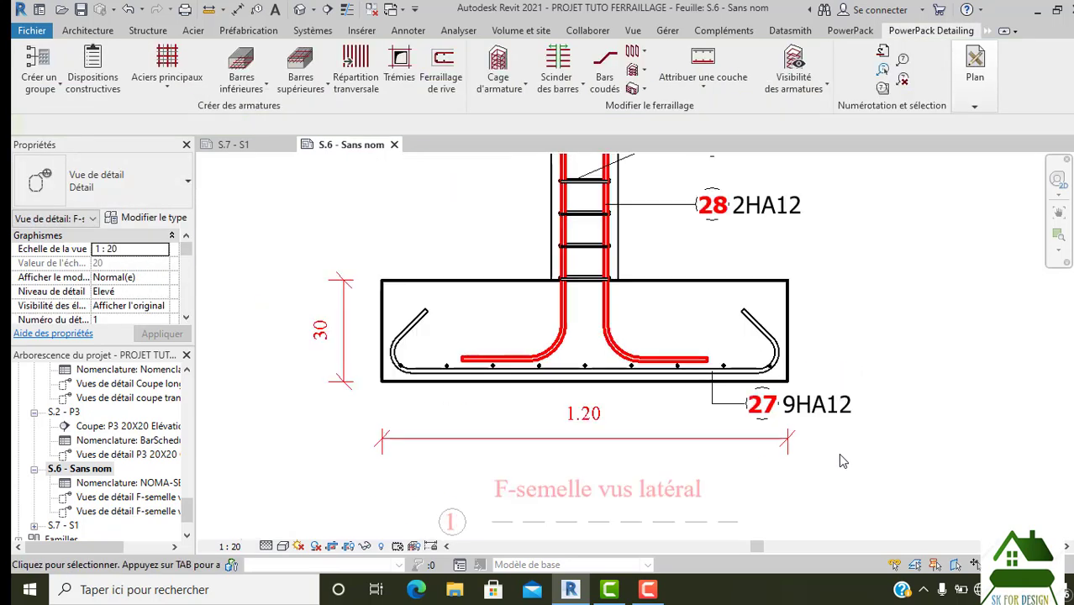
pyautogui.click(766, 405)
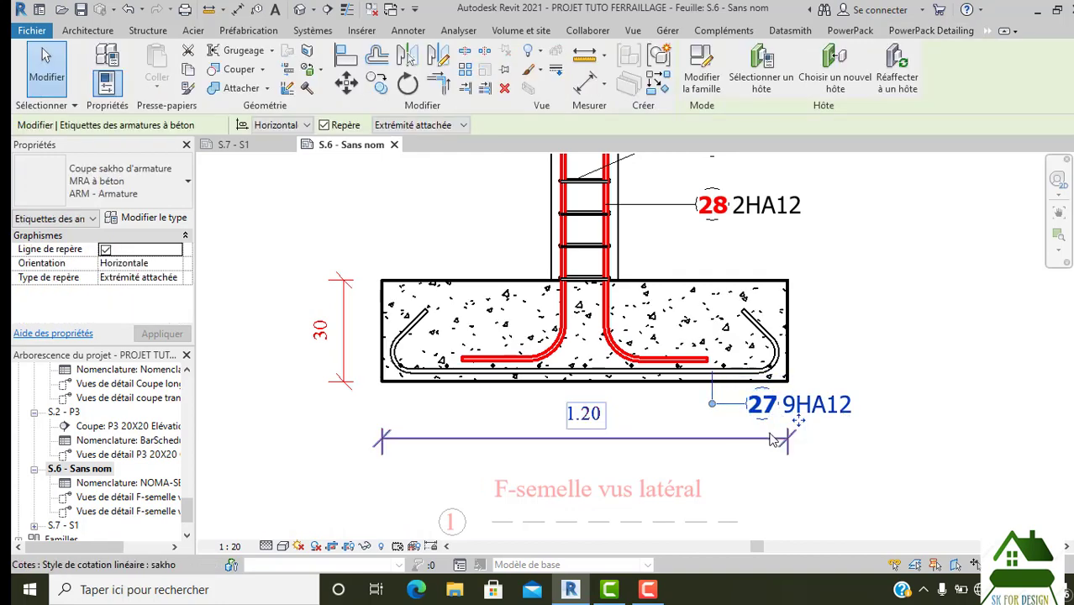
pyautogui.moveTo(804, 433)
pyautogui.mouseDown()
pyautogui.moveTo(813, 452)
pyautogui.moveTo(830, 437)
pyautogui.mouseUp()
pyautogui.click(832, 441)
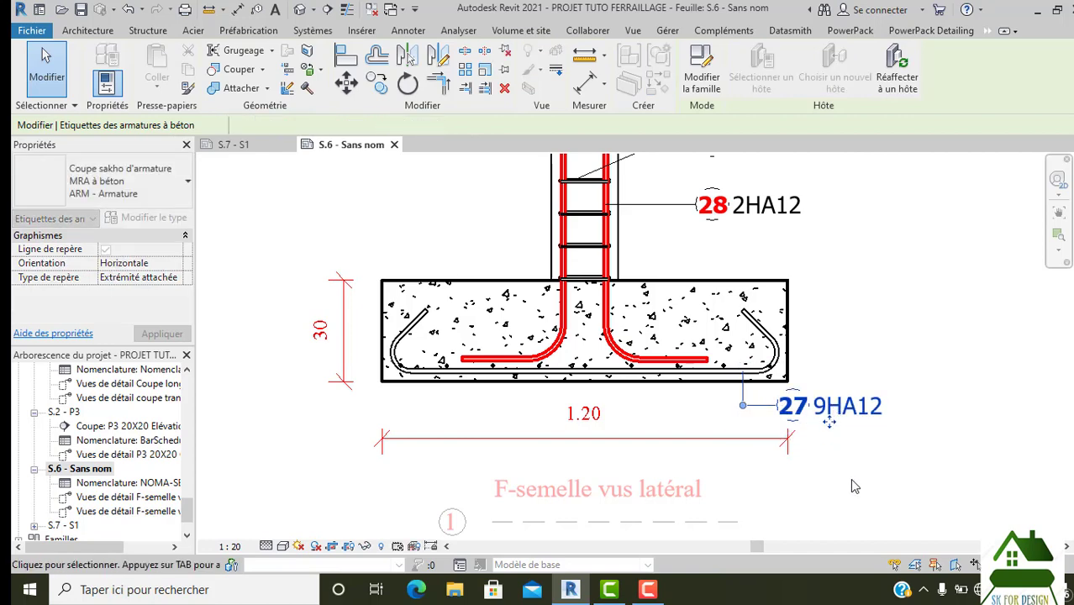
pyautogui.scroll(-2, 865, 491)
pyautogui.click(975, 76)
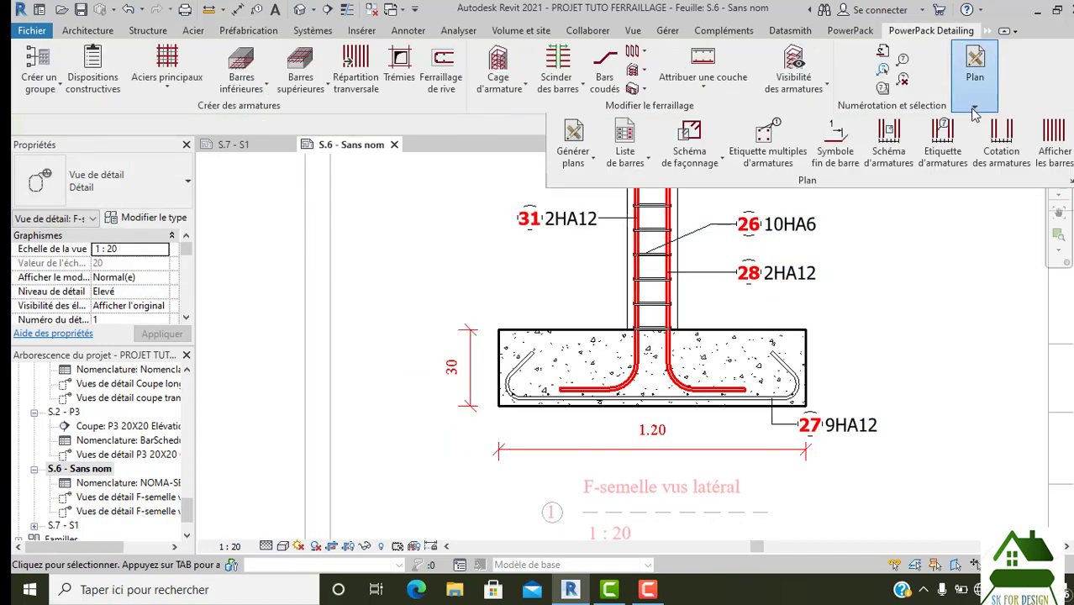
pyautogui.click(903, 147)
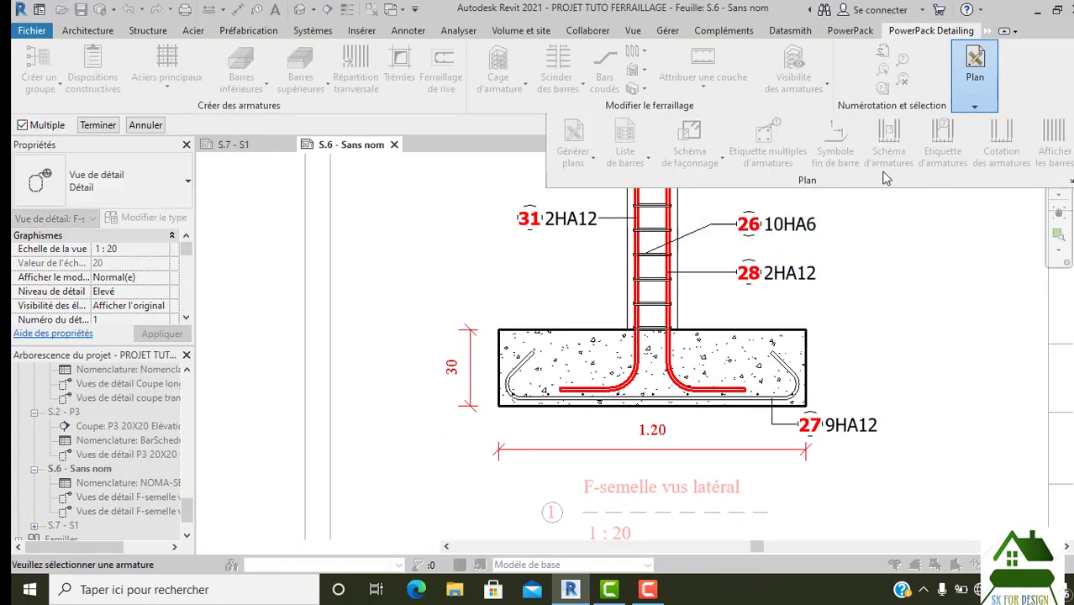
pyautogui.scroll(1, 882, 227)
pyautogui.press('Escape')
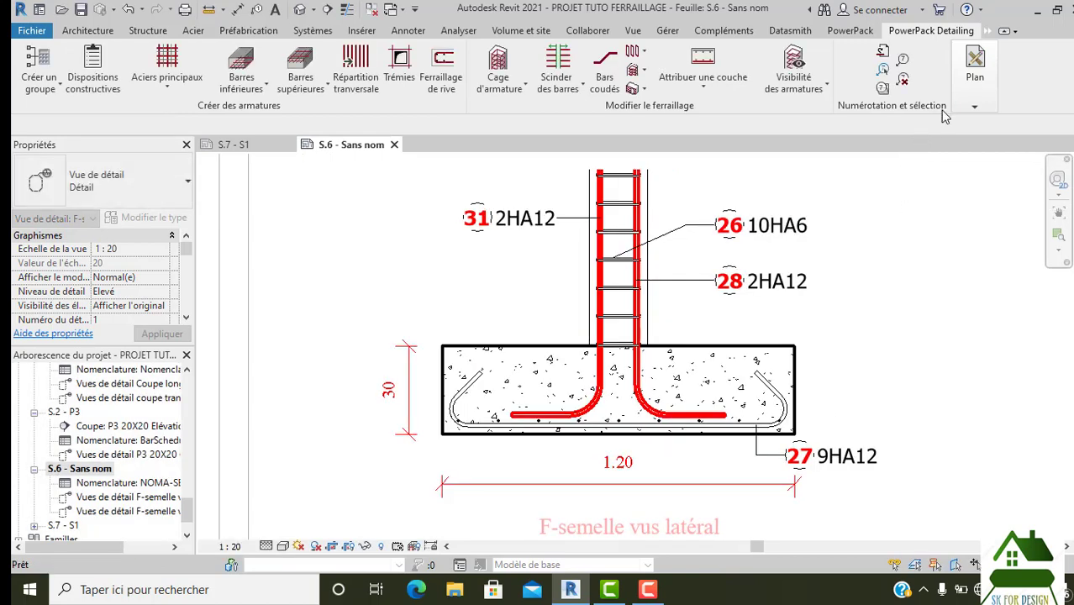
pyautogui.click(975, 76)
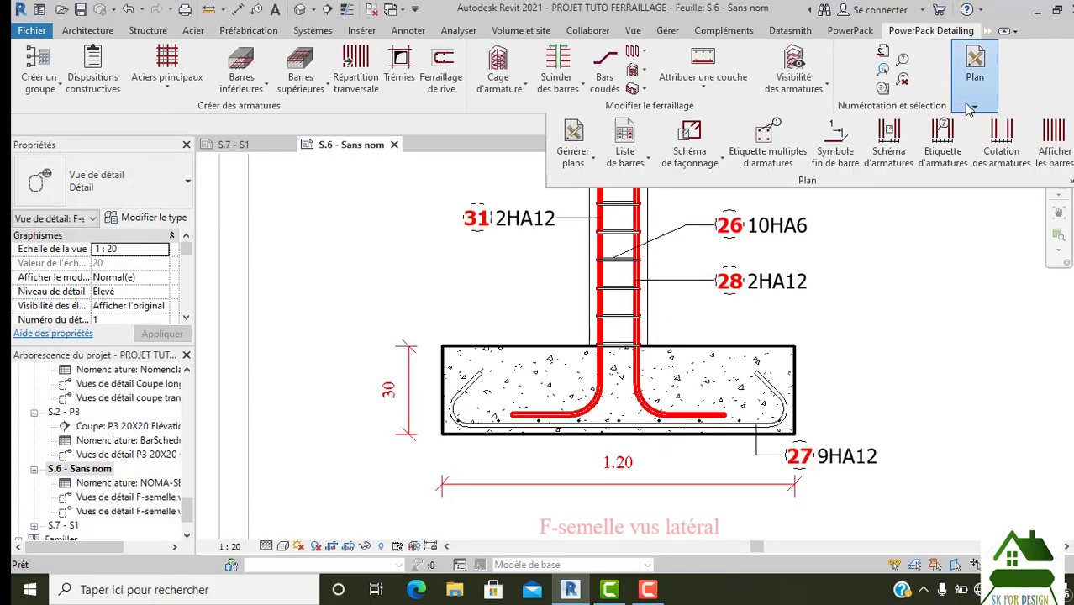
pyautogui.click(766, 141)
pyautogui.scroll(1, 531, 462)
pyautogui.scroll(1, 521, 420)
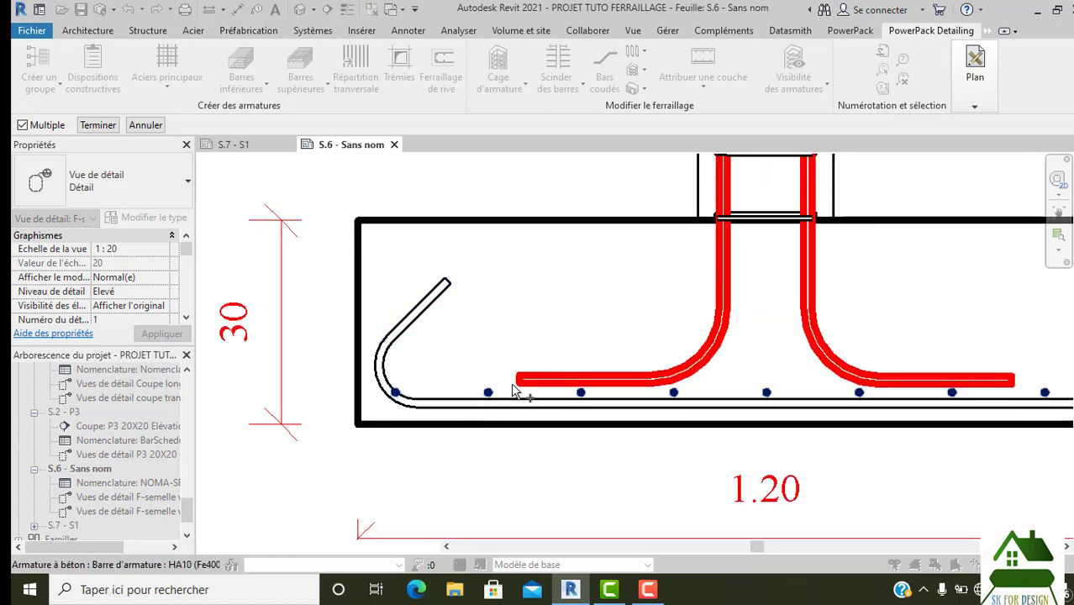
pyautogui.moveTo(485, 462); pyautogui.dragTo(491, 434, button='middle')
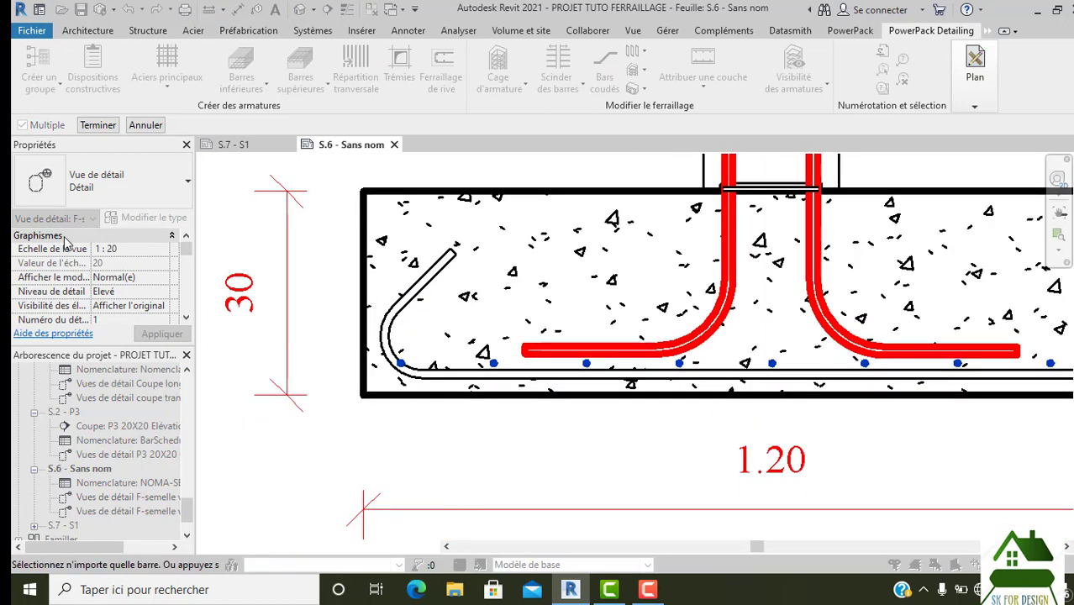
pyautogui.click(105, 128)
pyautogui.scroll(-1, 391, 416)
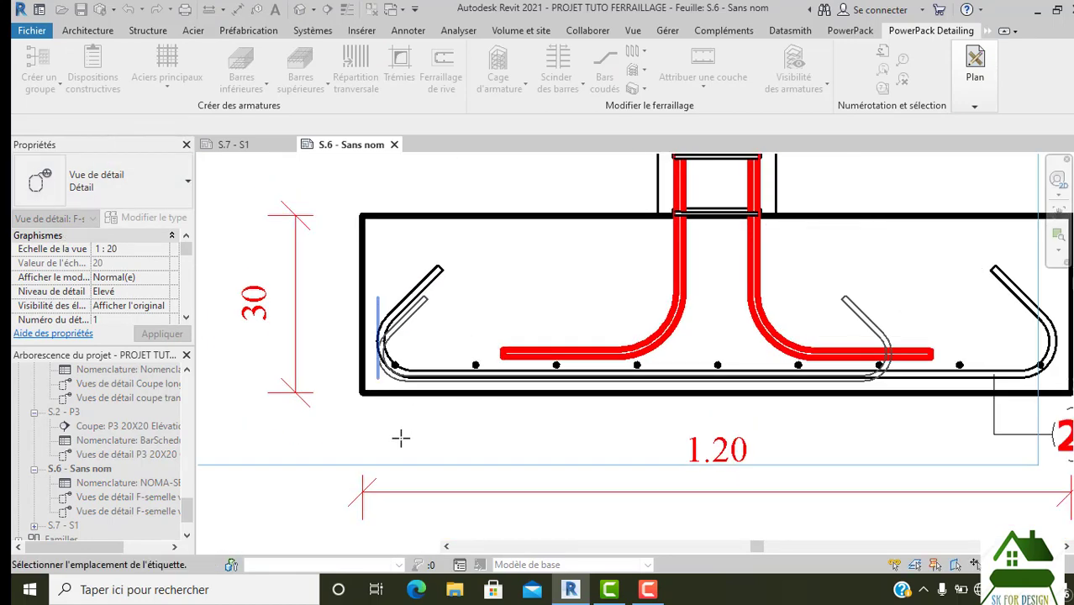
pyautogui.scroll(-1, 401, 437)
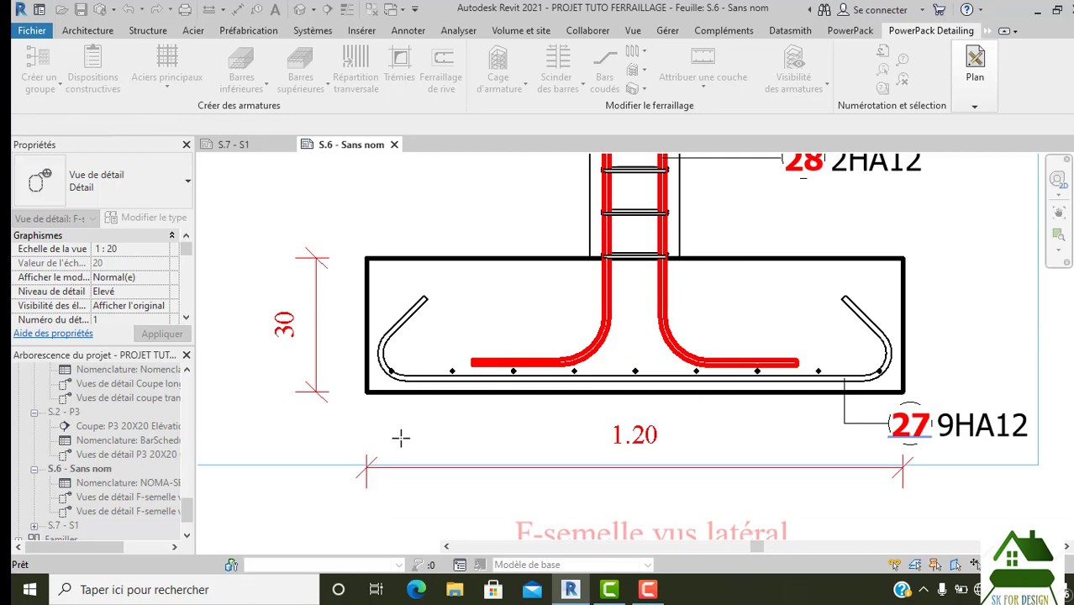
pyautogui.click(400, 437)
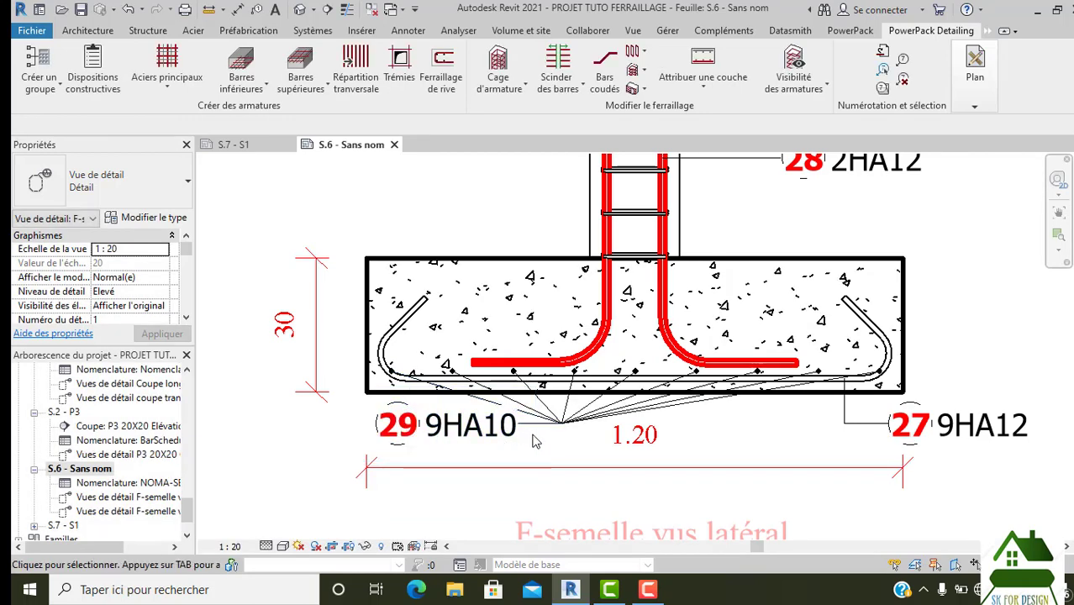
pyautogui.scroll(1, 534, 441)
pyautogui.click(626, 427)
pyautogui.scroll(1, 626, 423)
pyautogui.scroll(-1, 622, 369)
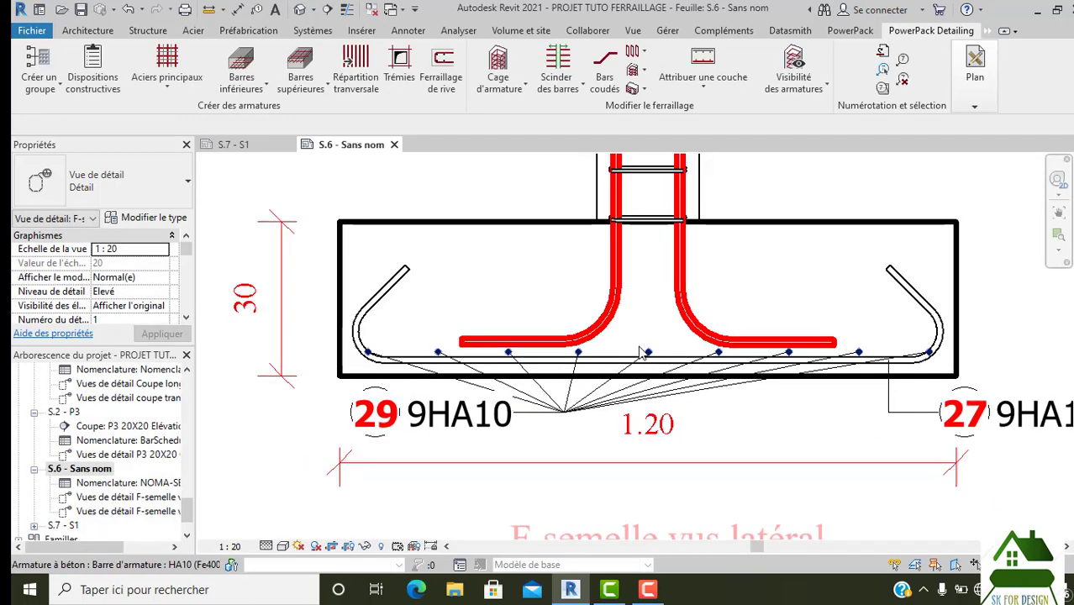
pyautogui.press('Escape')
pyautogui.scroll(-2, 572, 411)
pyautogui.scroll(-1, 538, 428)
pyautogui.scroll(1, 521, 441)
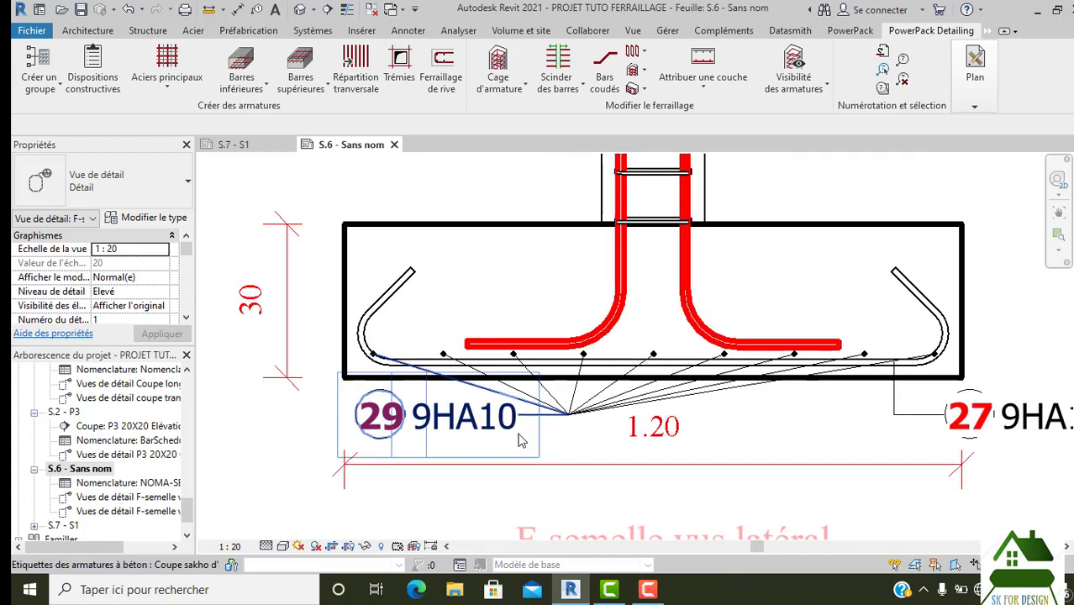
pyautogui.click(546, 422)
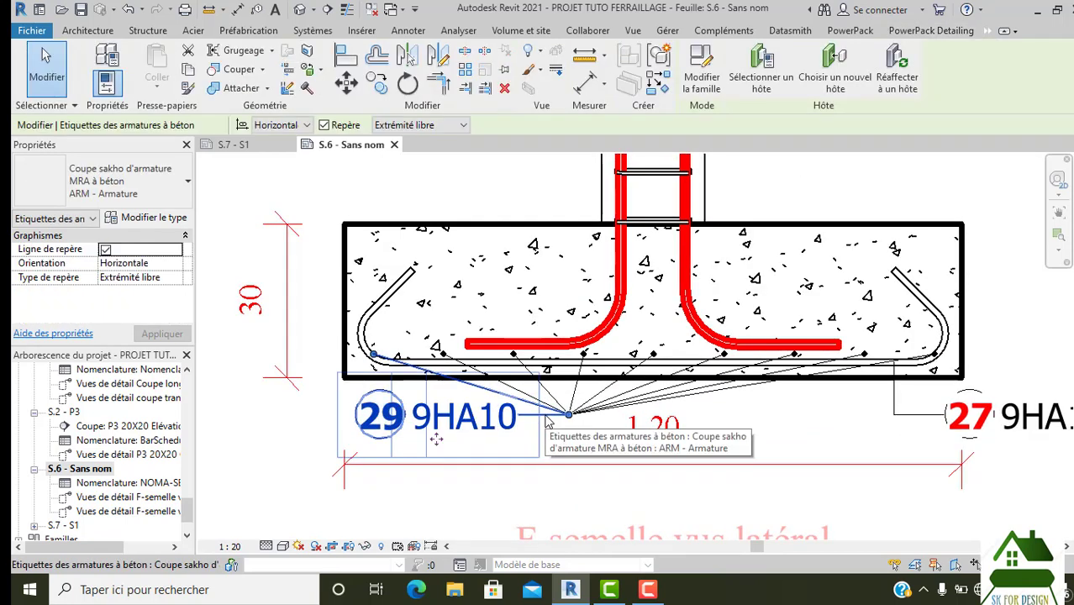
pyautogui.press('Delete')
pyautogui.scroll(-2, 693, 319)
pyautogui.scroll(-1, 693, 316)
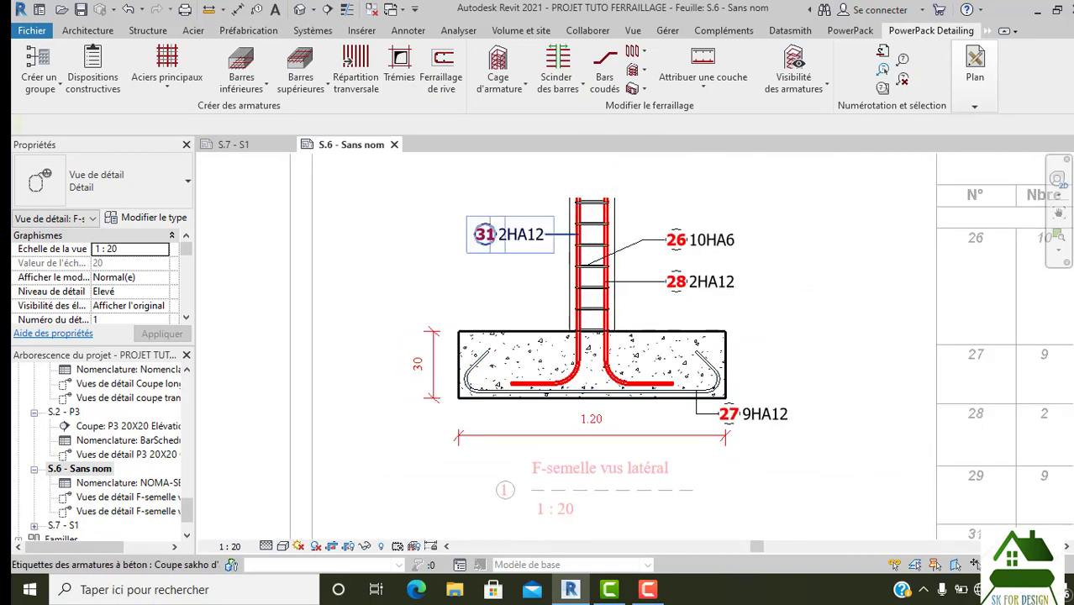
# Step: Tag the bottom bars by category and move the 29 9HA10 tag below the footing
pyautogui.click(400, 30)
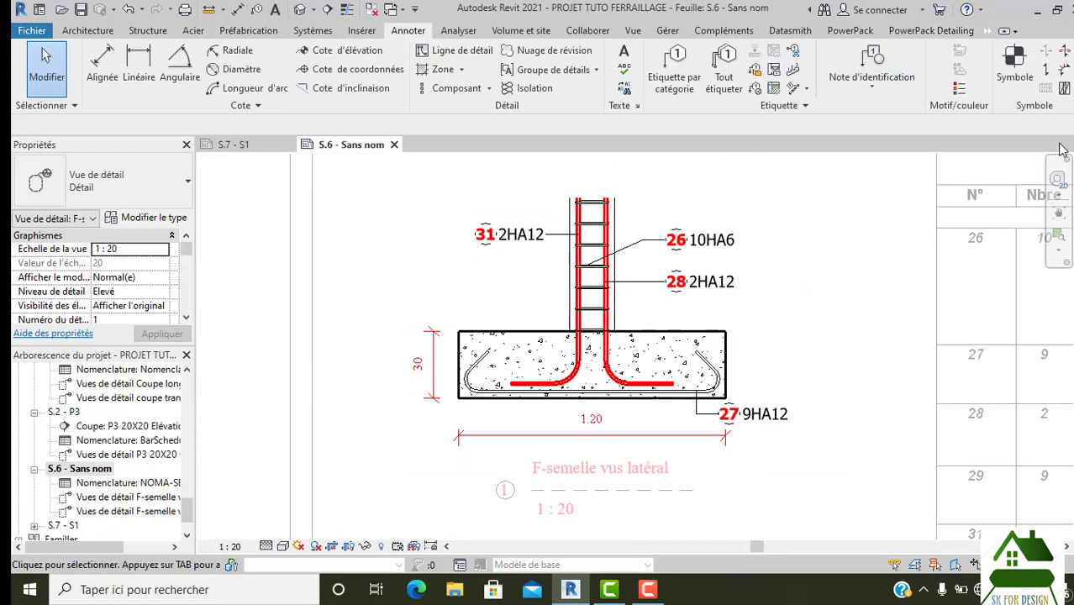
pyautogui.click(675, 84)
pyautogui.click(494, 388)
pyautogui.scroll(3, 496, 401)
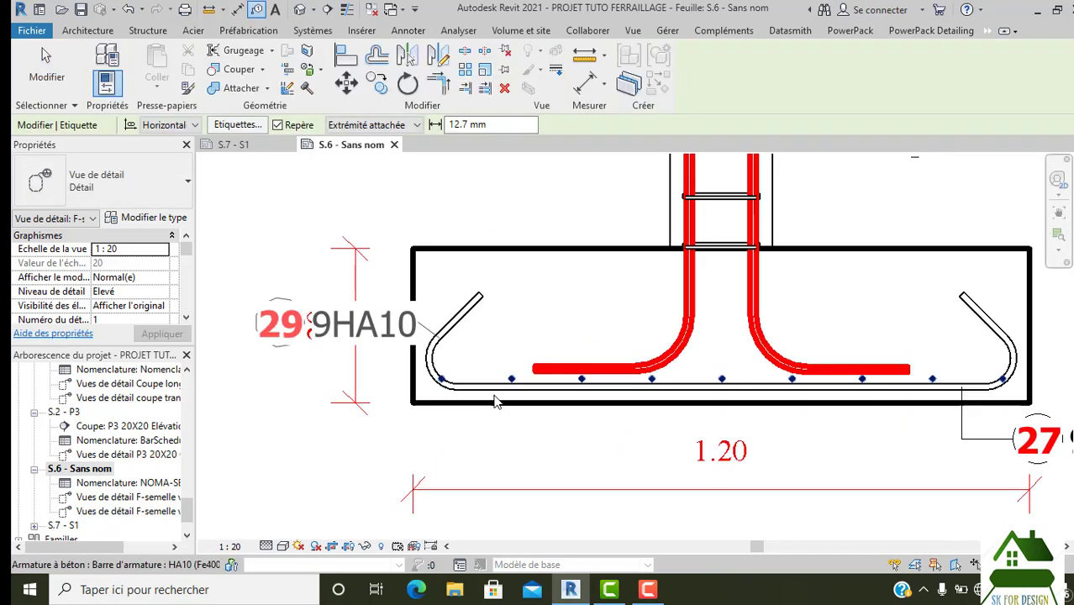
pyautogui.scroll(2, 496, 402)
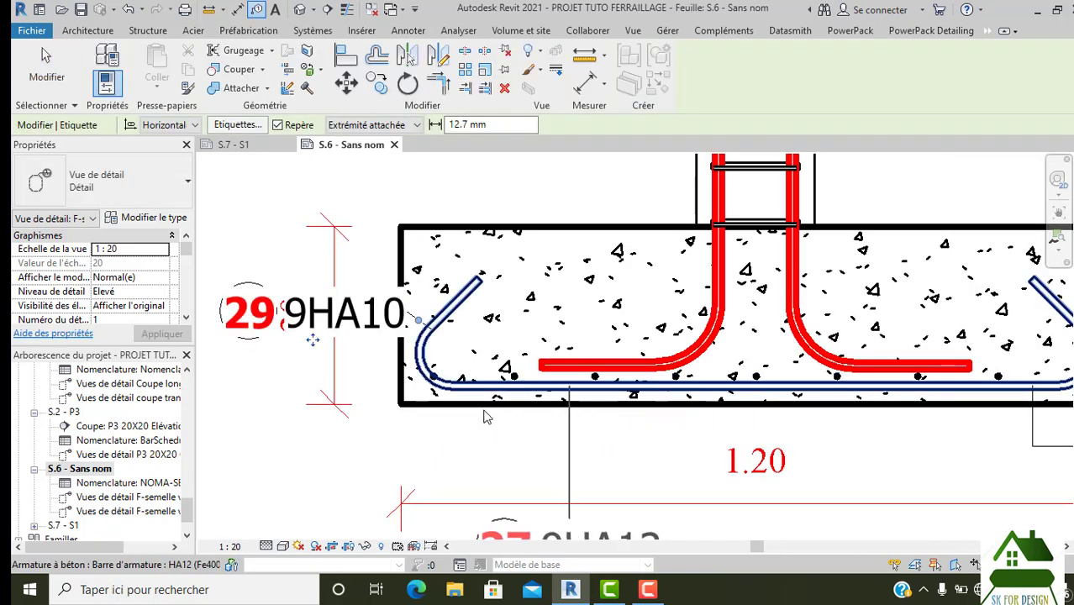
pyautogui.moveTo(312, 376)
pyautogui.mouseDown()
pyautogui.moveTo(370, 478)
pyautogui.moveTo(325, 482)
pyautogui.mouseUp()
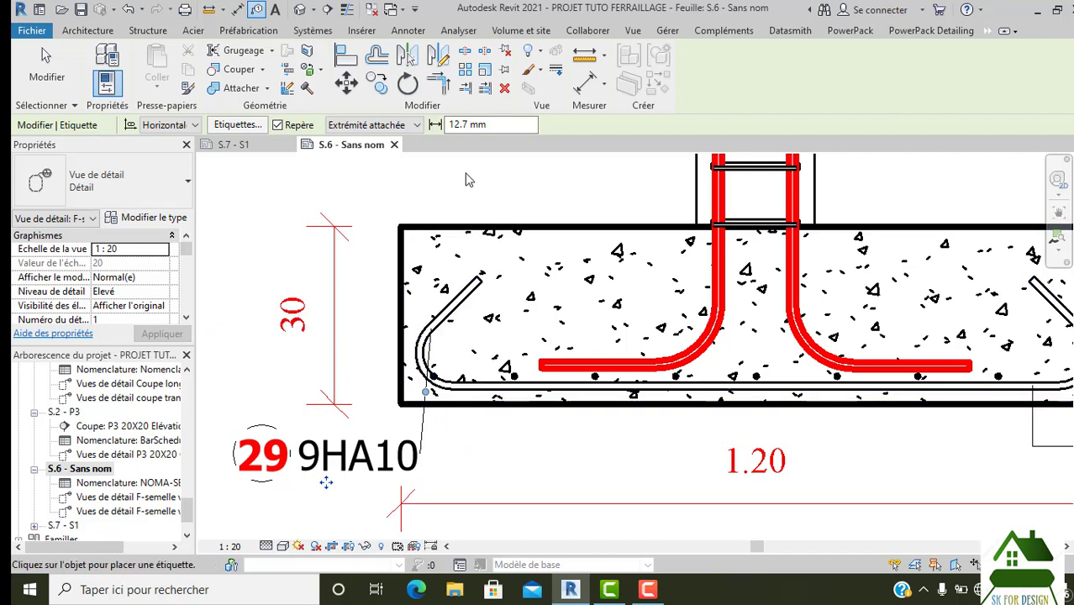
# Step: Give the 29 9HA10 tag a free-end leader reaching onto a bottom bar
pyautogui.click(412, 127)
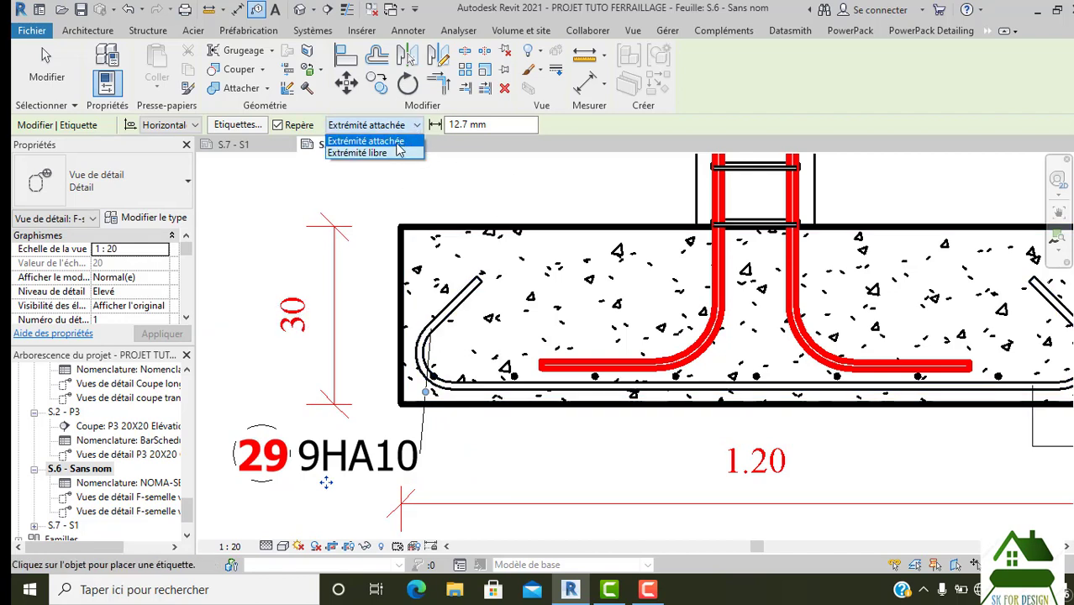
pyautogui.click(395, 152)
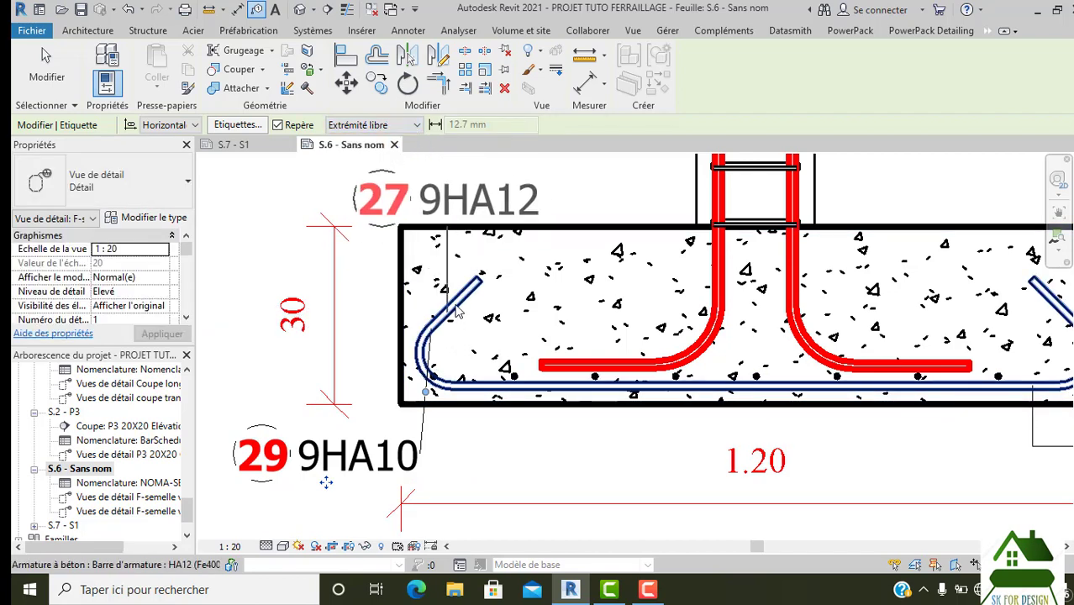
pyautogui.press('Escape')
pyautogui.click(353, 455)
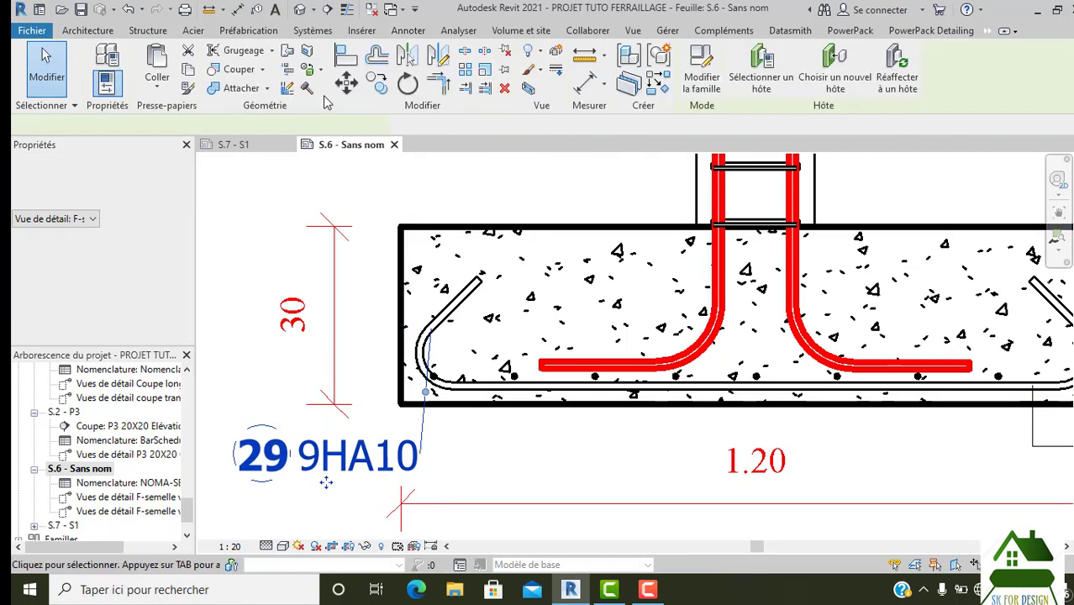
pyautogui.click(402, 126)
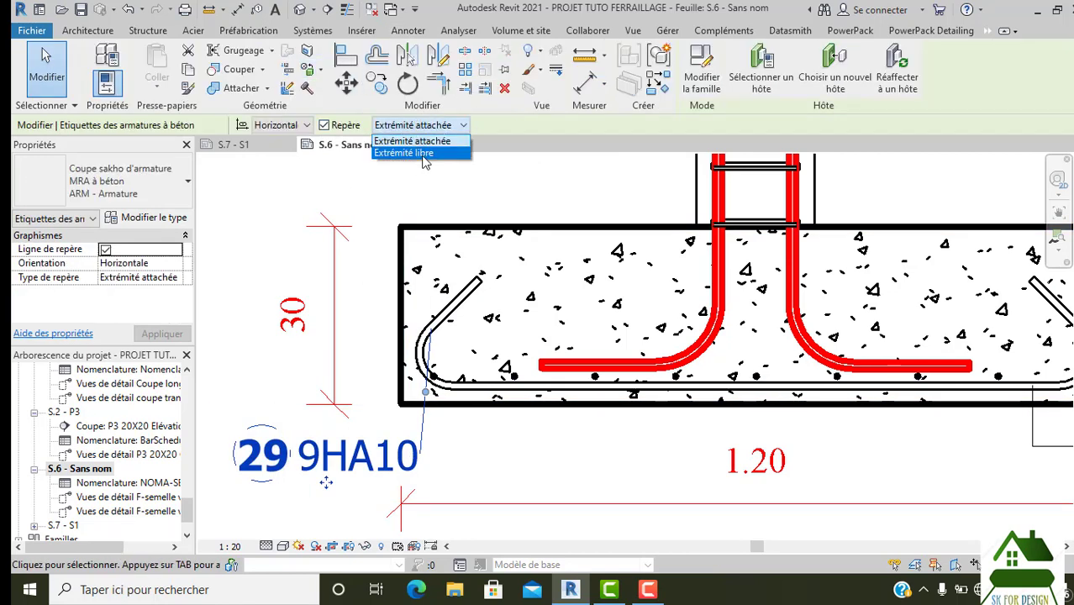
pyautogui.click(422, 154)
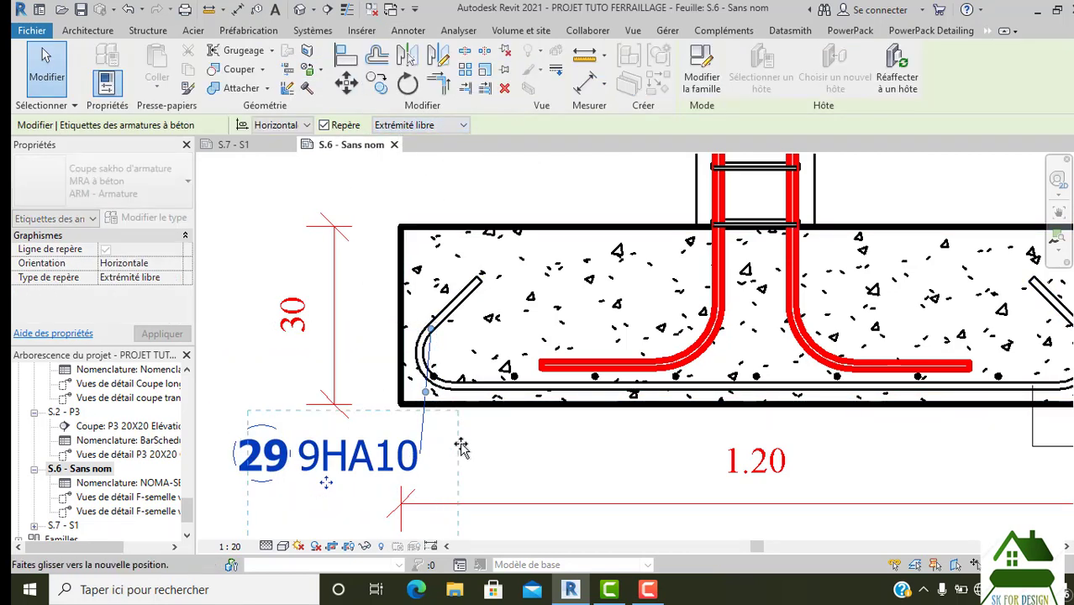
pyautogui.moveTo(461, 448); pyautogui.dragTo(515, 382)
pyautogui.scroll(-4, 514, 382)
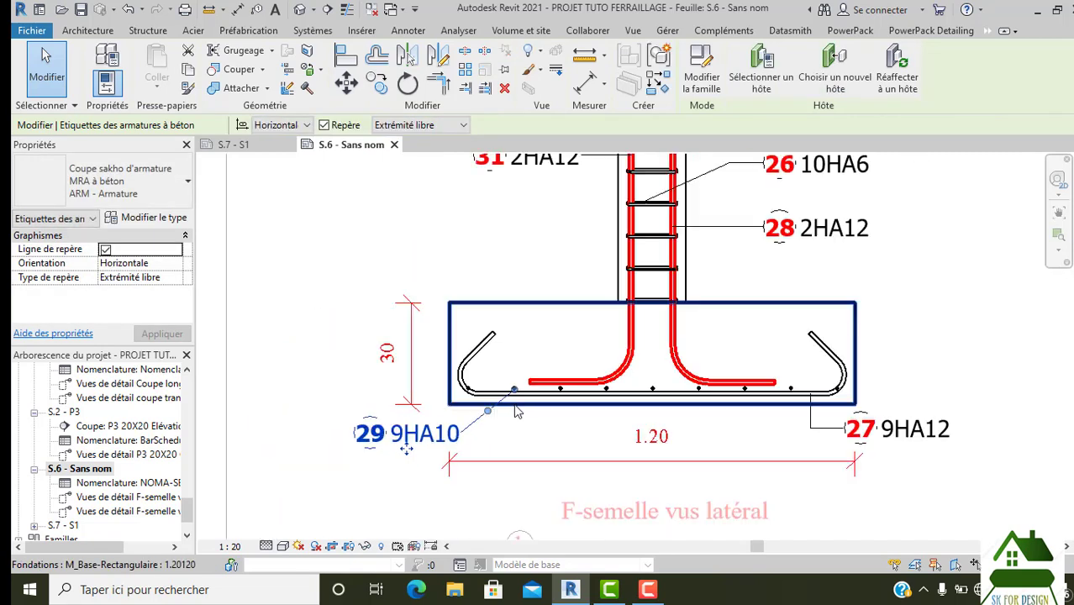
pyautogui.click(403, 489)
# Step: Deactivate the side-view viewport and pan to the top-view viewport and title block on S.6
pyautogui.scroll(2, 383, 493)
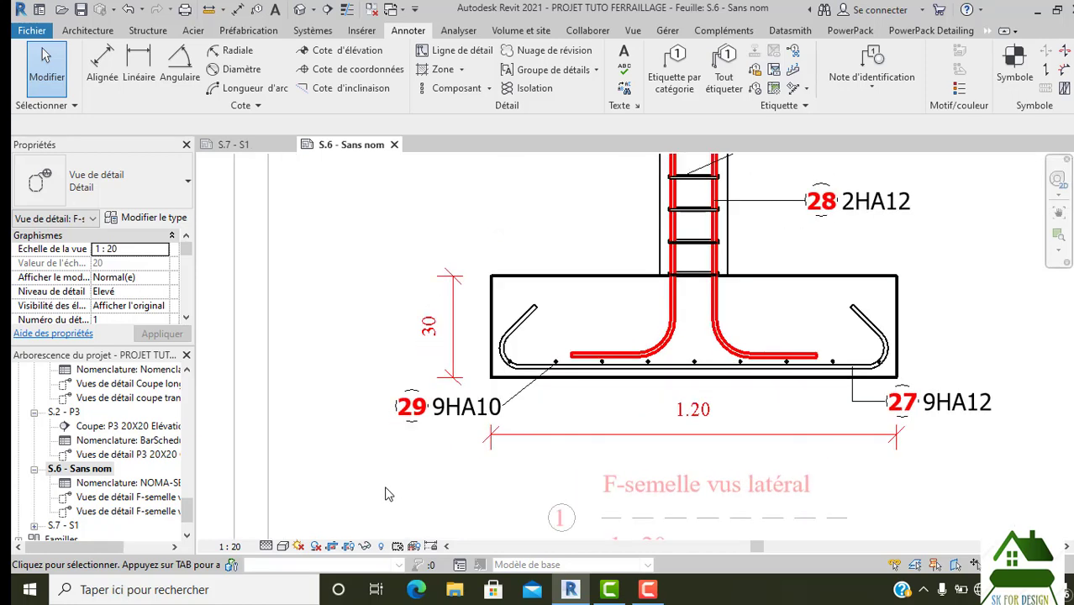
pyautogui.scroll(2, 383, 492)
pyautogui.scroll(-1, 502, 434)
pyautogui.scroll(-2, 336, 439)
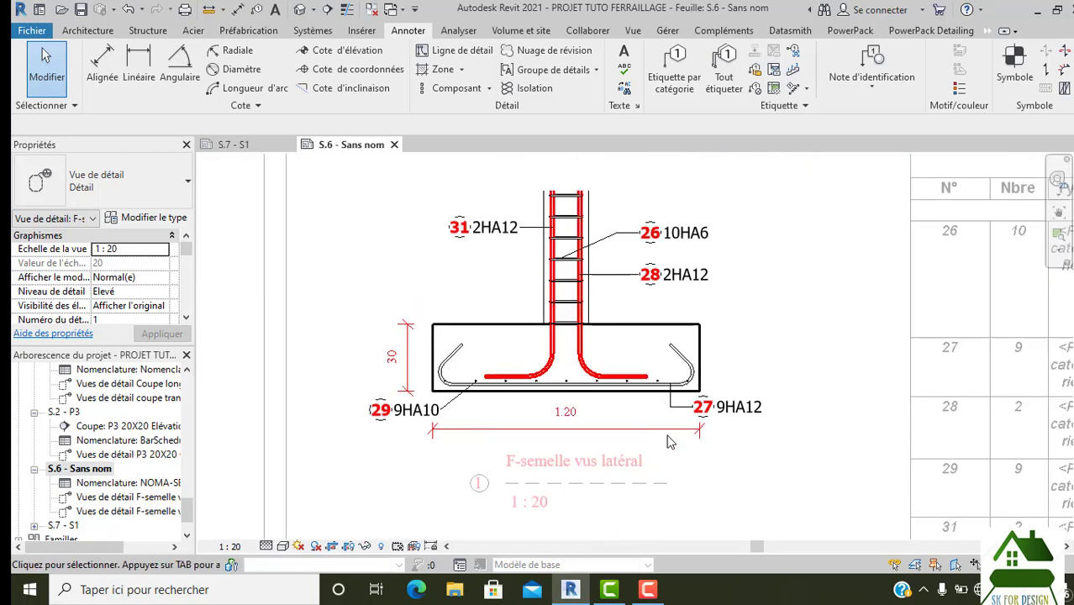
pyautogui.scroll(-1, 735, 471)
pyautogui.moveTo(742, 468); pyautogui.dragTo(743, 458, button='middle')
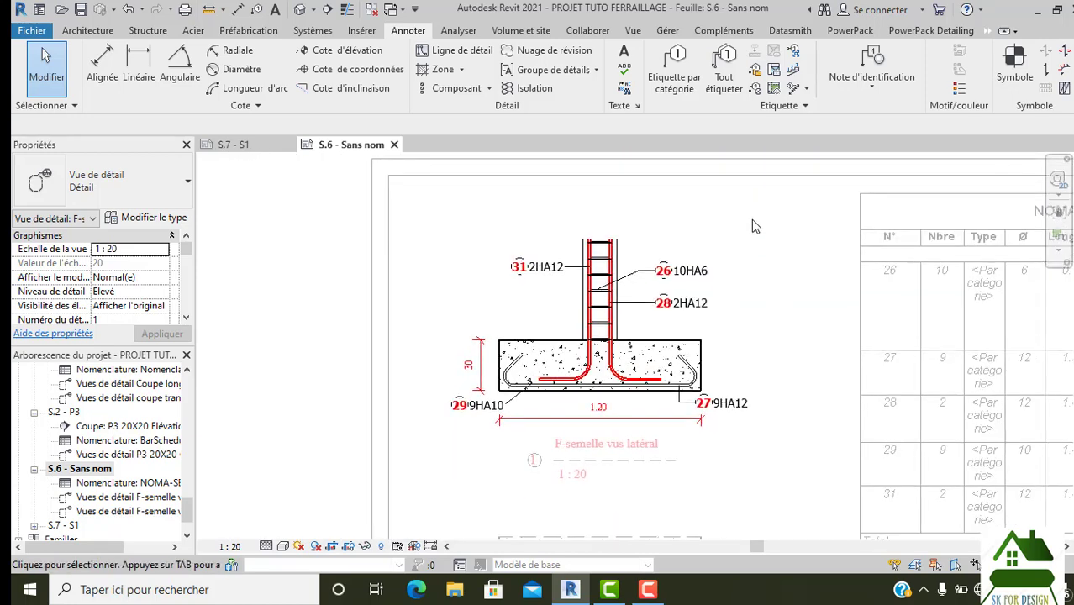
pyautogui.scroll(1, 712, 392)
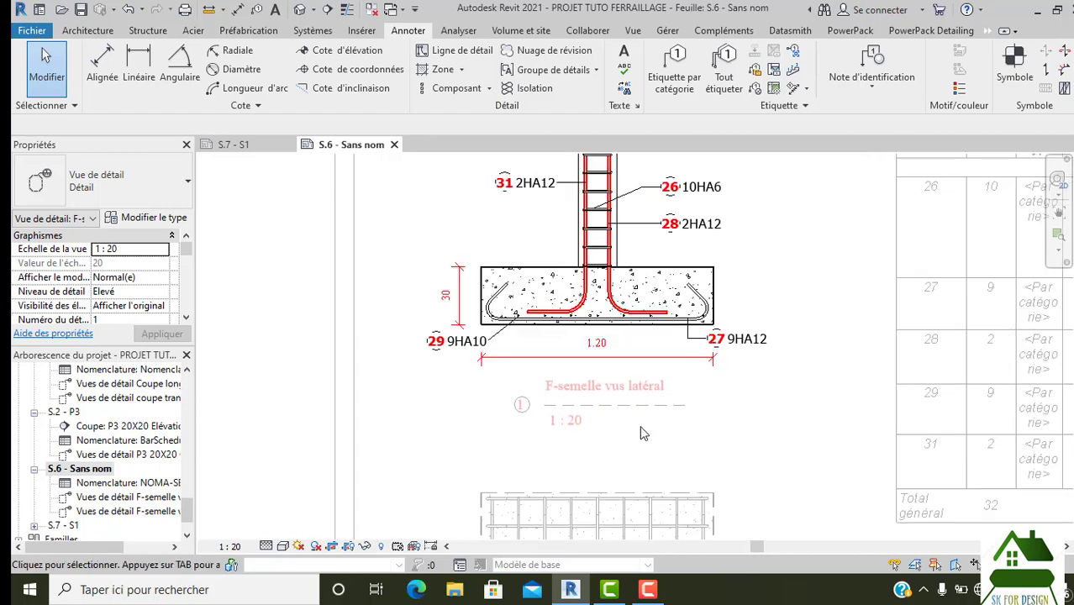
pyautogui.scroll(-1, 563, 318)
pyautogui.scroll(-1, 563, 318)
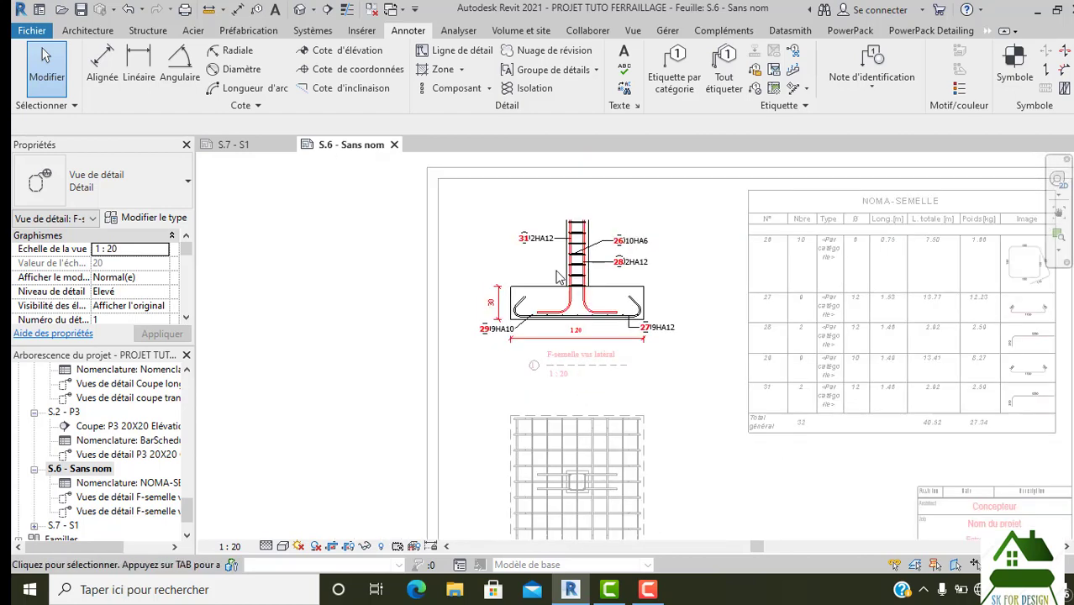
pyautogui.rightClick(527, 176)
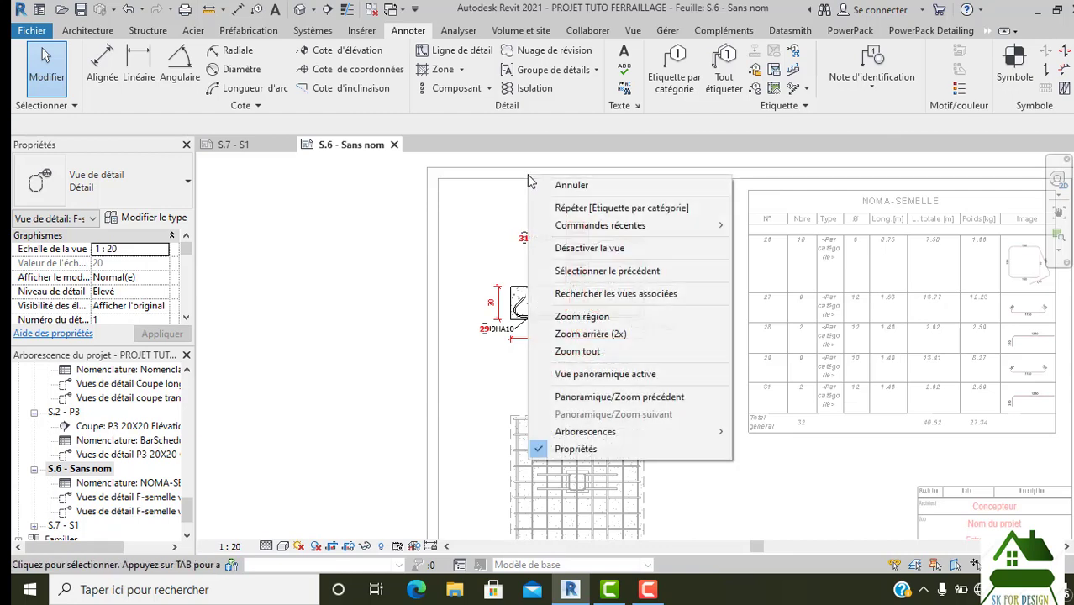
pyautogui.click(585, 249)
pyautogui.moveTo(720, 484); pyautogui.dragTo(664, 344, button='middle')
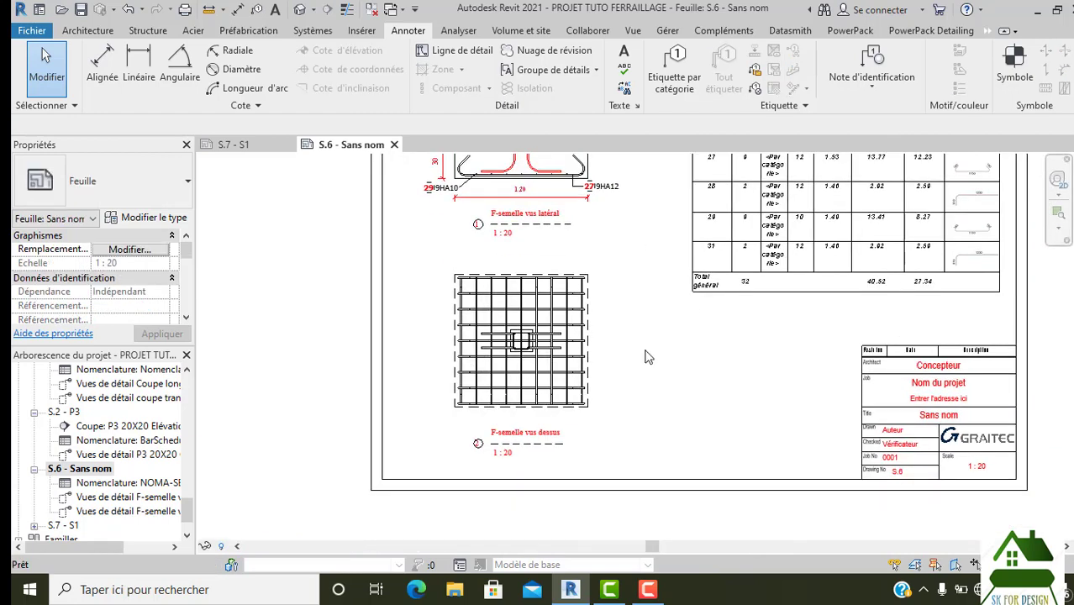
# Step: Activate the top-view viewport and multi-tag its horizontal bars with 27 9HA12 right of the footing
pyautogui.doubleClick(593, 357)
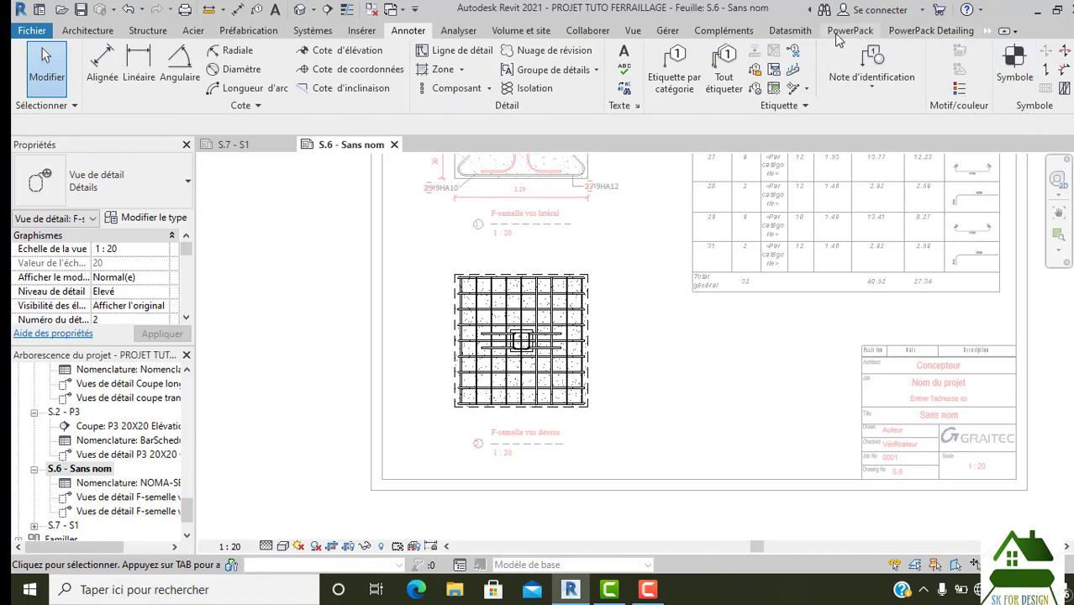
pyautogui.click(908, 31)
pyautogui.click(973, 108)
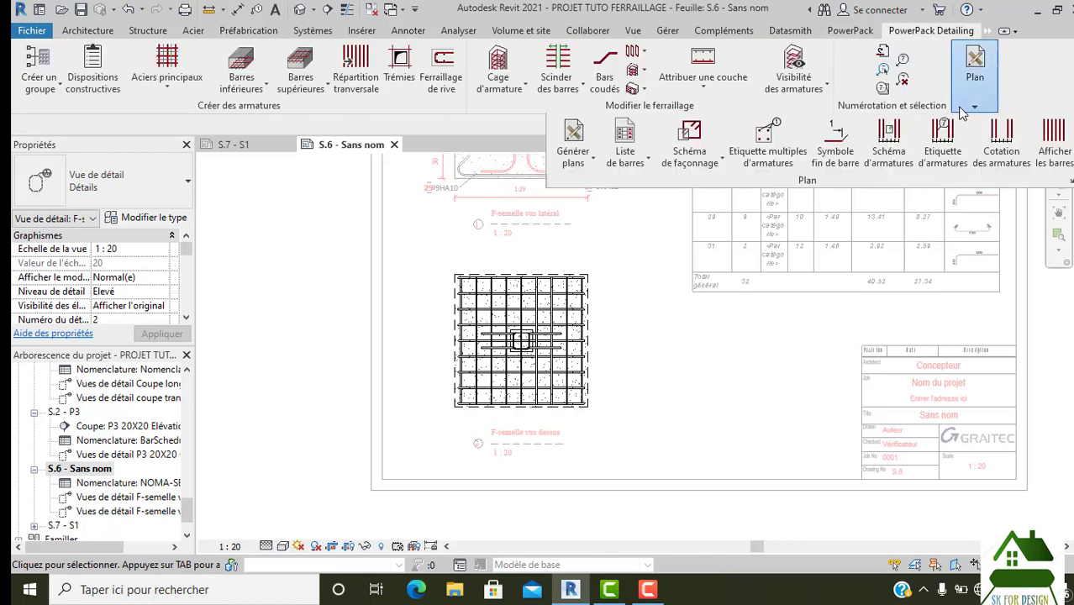
pyautogui.click(758, 154)
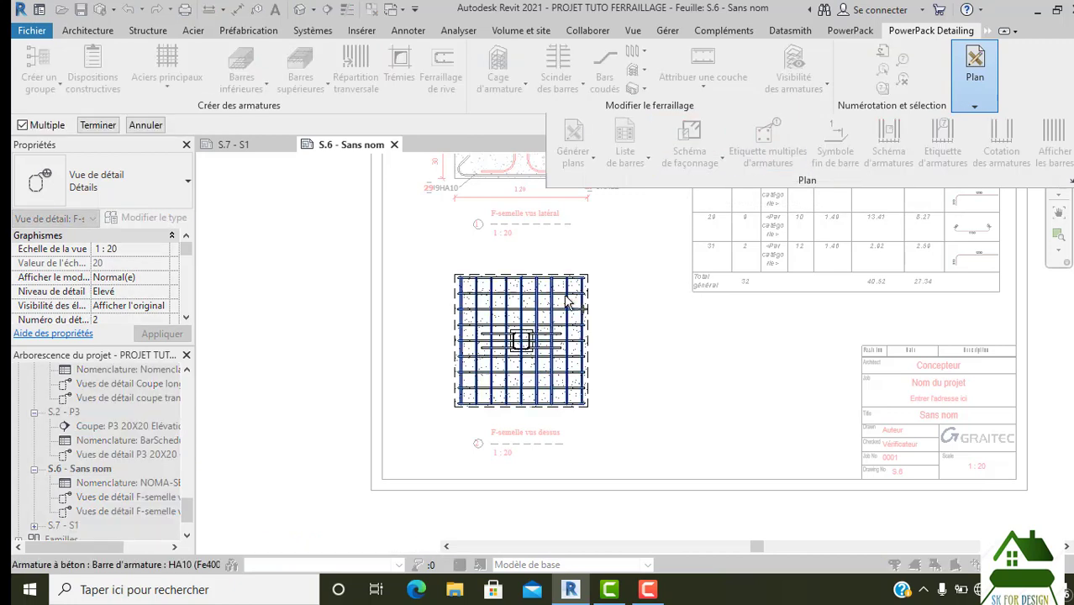
pyautogui.scroll(2, 526, 336)
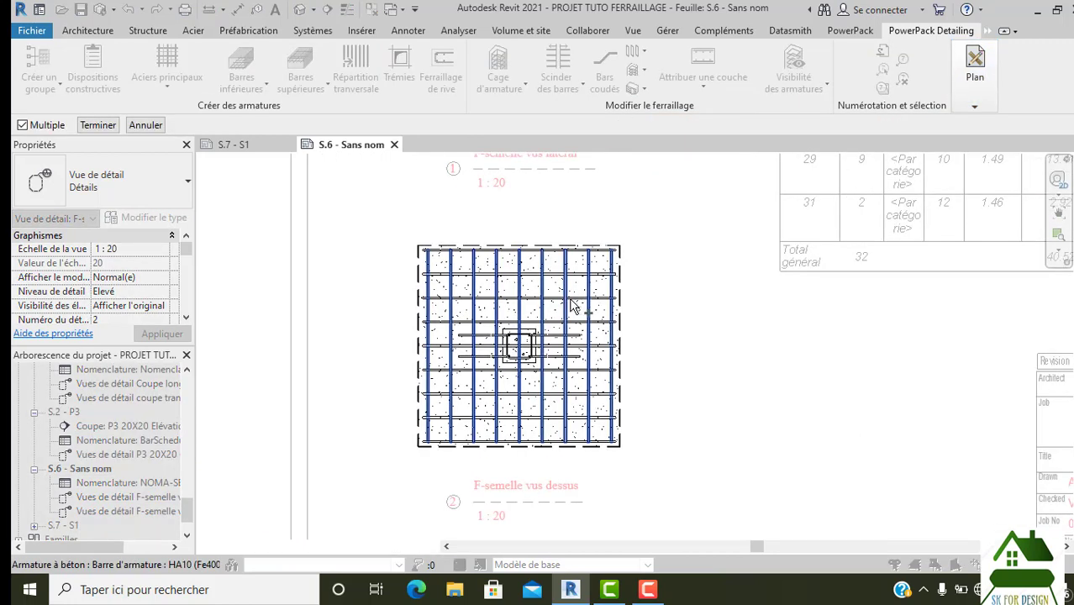
pyautogui.click(578, 306)
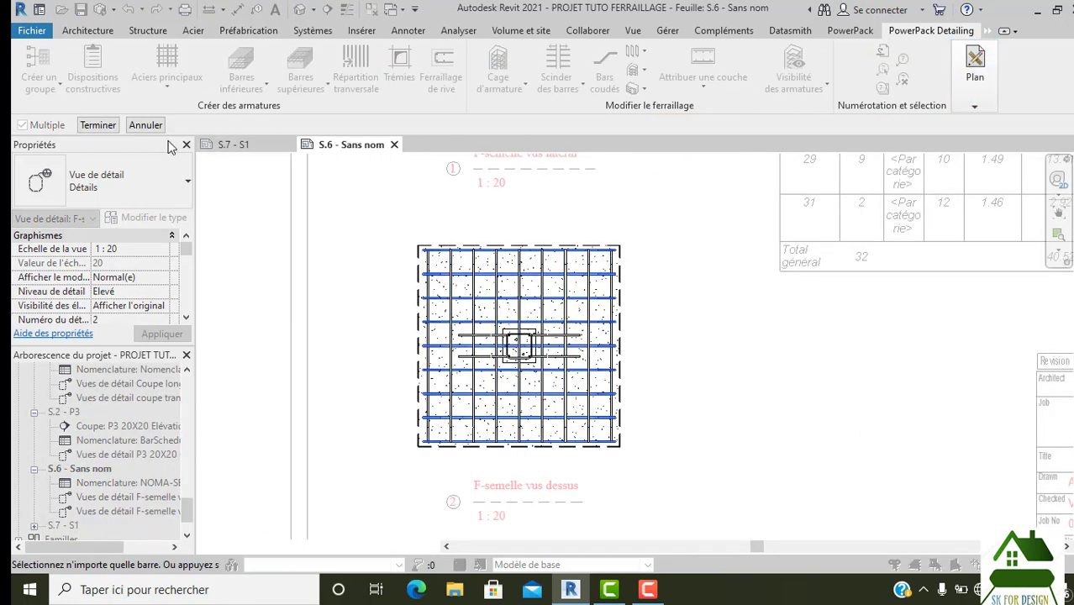
pyautogui.click(99, 125)
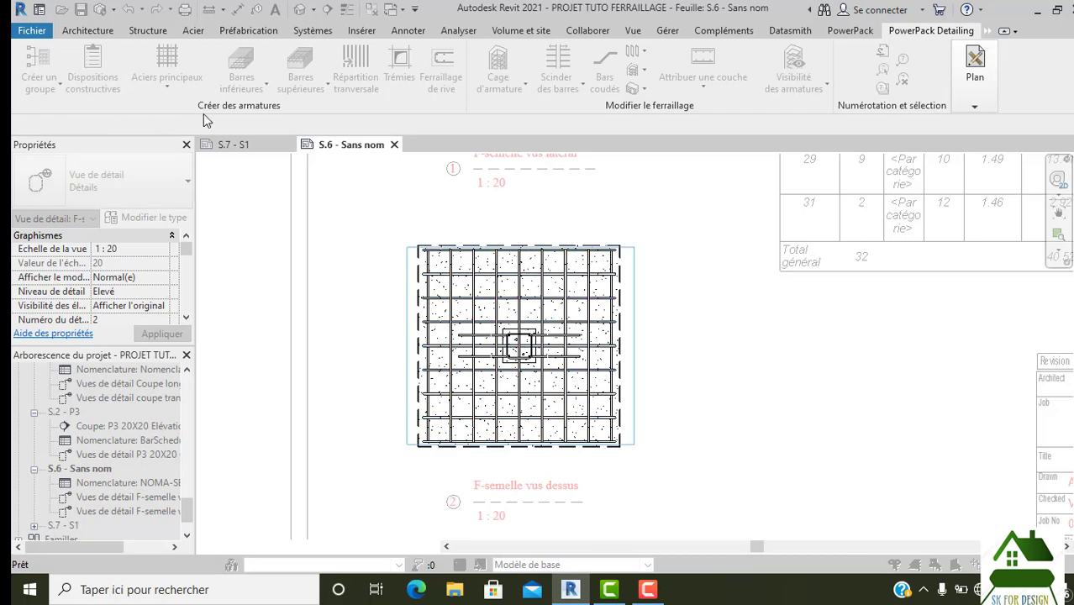
pyautogui.click(672, 353)
# Step: Give the 27 9HA12 tag a free-end leader landing on a horizontal bar
pyautogui.scroll(1, 672, 378)
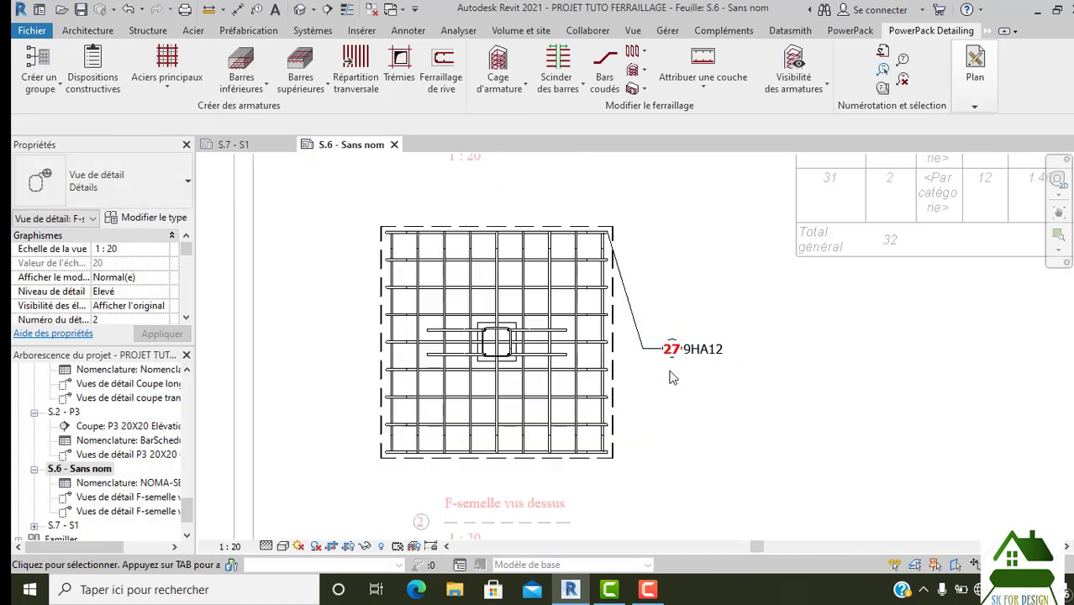
pyautogui.scroll(2, 621, 250)
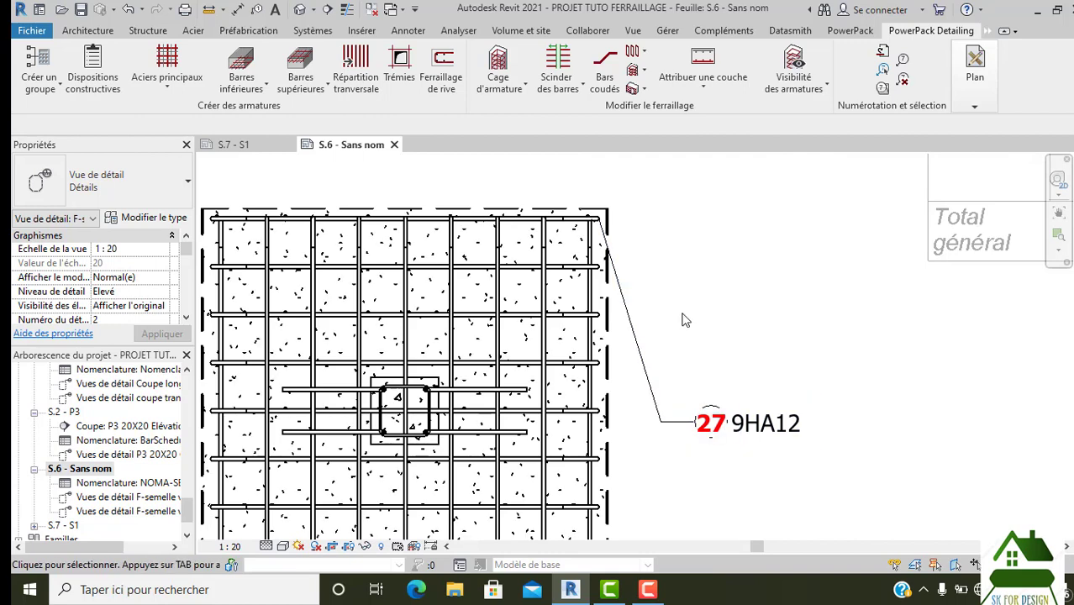
pyautogui.click(645, 362)
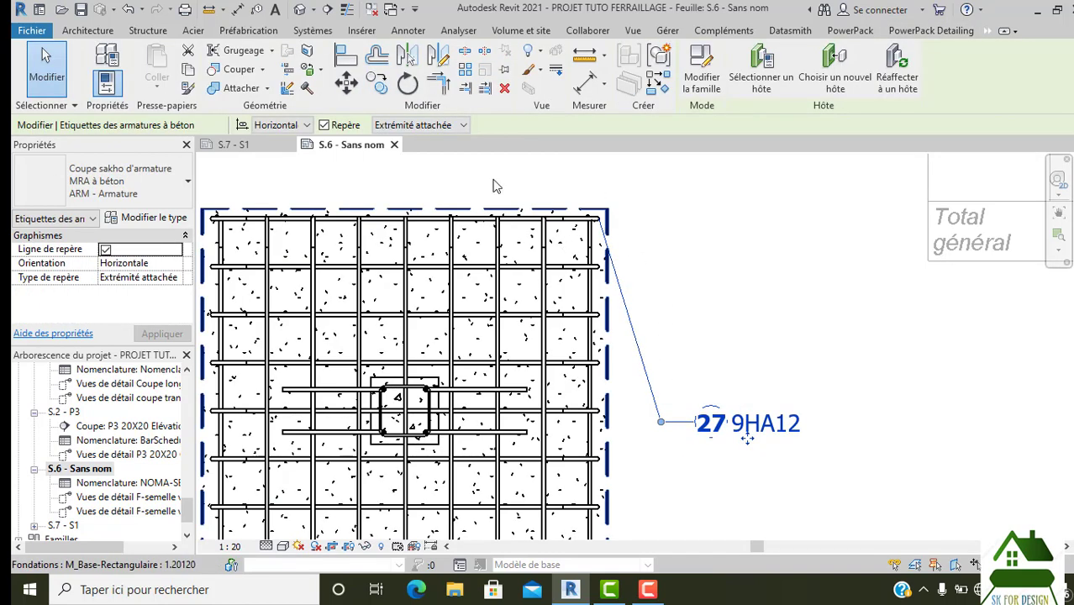
pyautogui.click(412, 125)
pyautogui.click(404, 153)
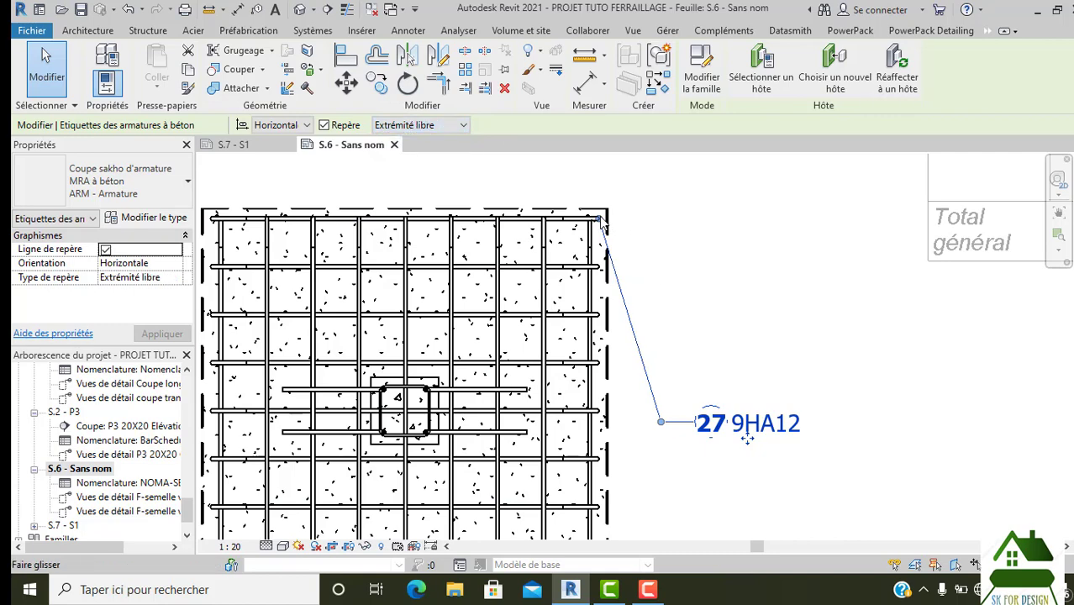
pyautogui.moveTo(594, 290)
pyautogui.mouseDown()
pyautogui.moveTo(582, 362)
pyautogui.moveTo(610, 383)
pyautogui.mouseUp()
pyautogui.click(810, 431)
pyautogui.scroll(-1, 844, 481)
# Step: Multi-tag the top view's vertical bars, placing a 29 9HA10 tag above the slab
pyautogui.scroll(-1, 844, 482)
pyautogui.moveTo(843, 482); pyautogui.dragTo(867, 396, button='middle')
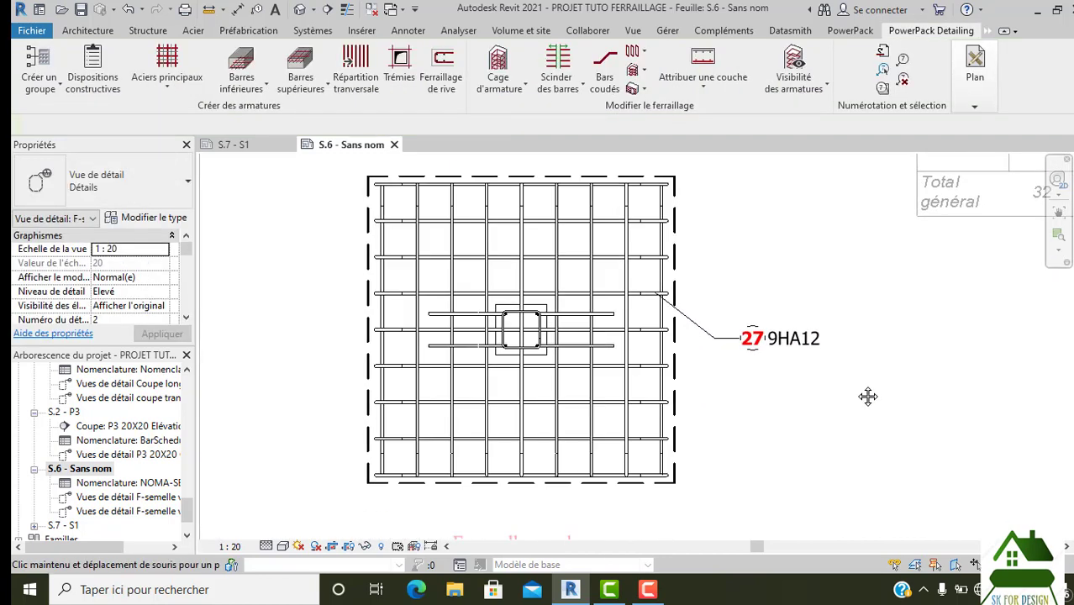
pyautogui.scroll(-1, 855, 391)
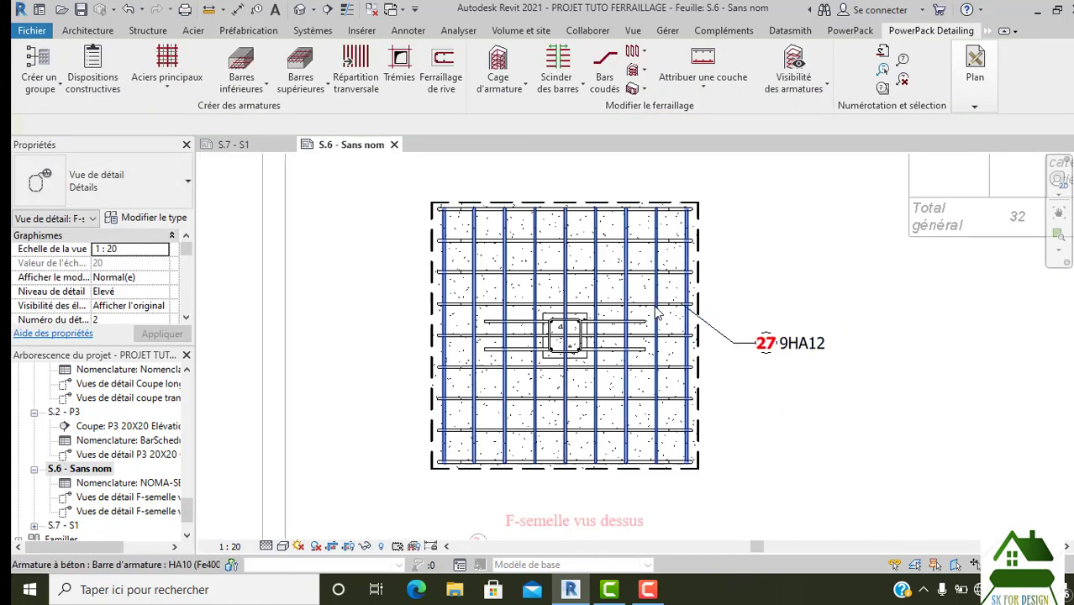
pyautogui.click(973, 84)
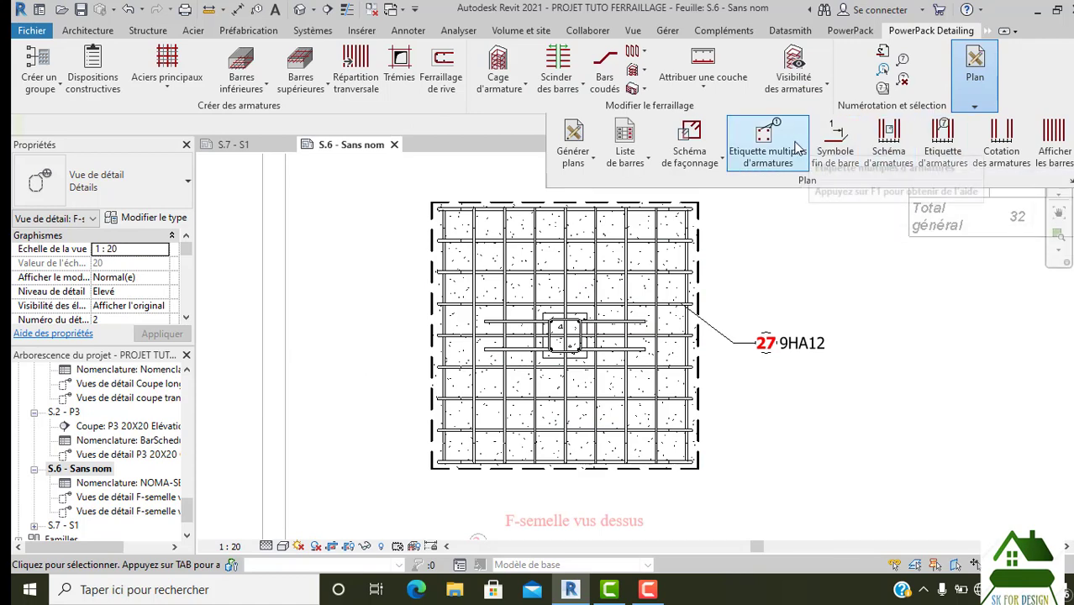
pyautogui.click(767, 139)
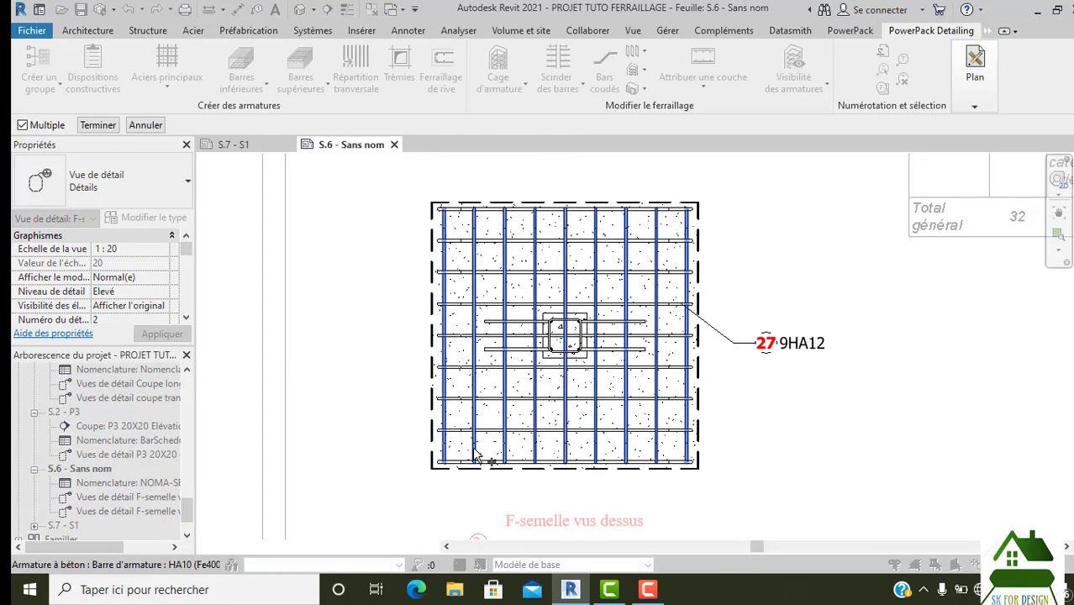
pyautogui.moveTo(475, 454)
pyautogui.click(474, 454)
pyautogui.click(96, 125)
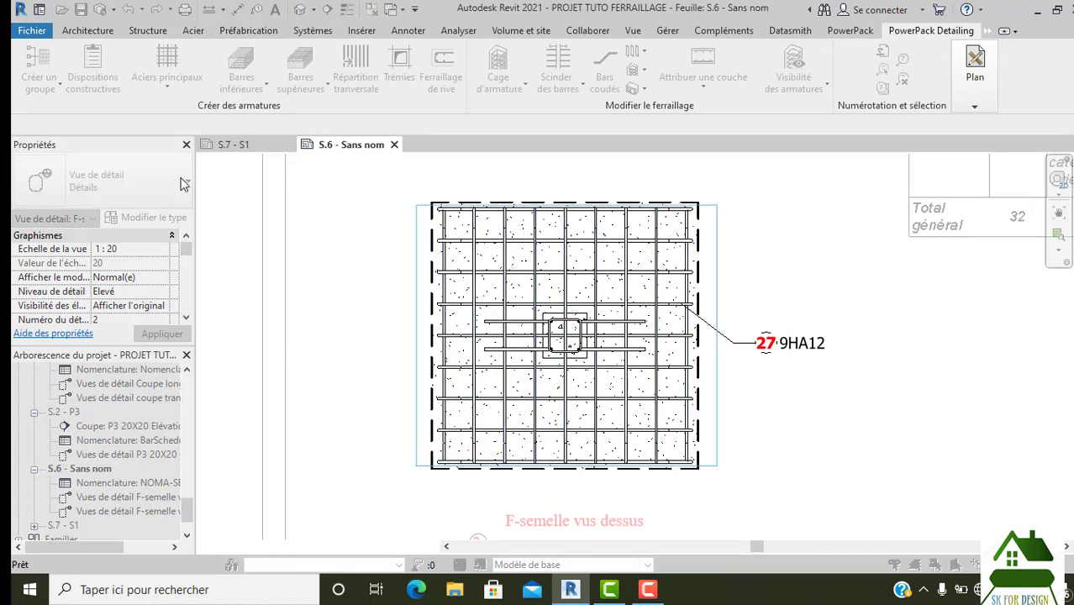
pyautogui.scroll(3, 558, 336)
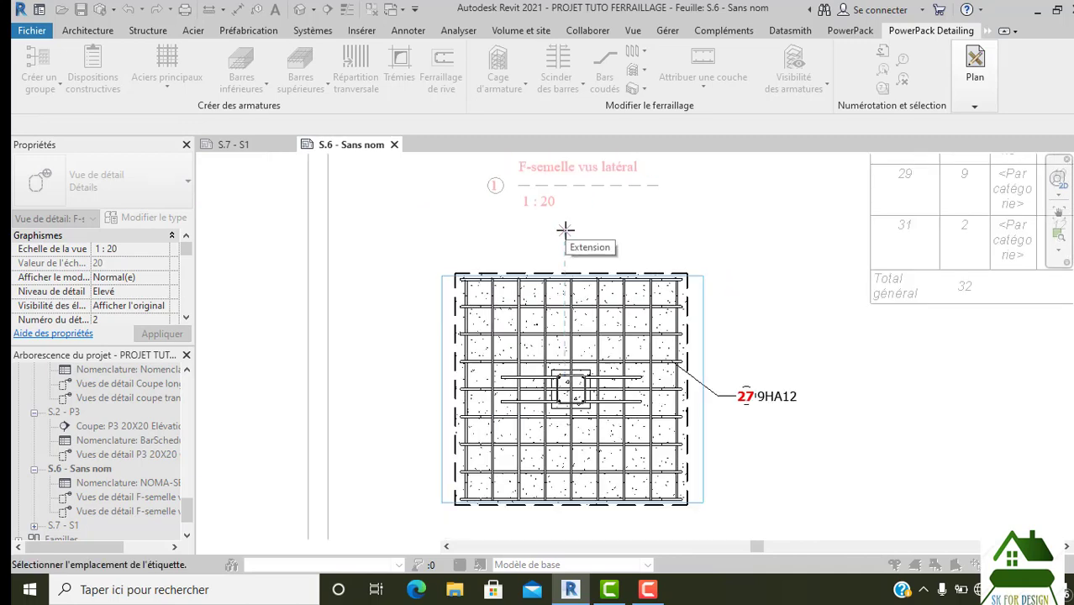
pyautogui.scroll(-2, 563, 231)
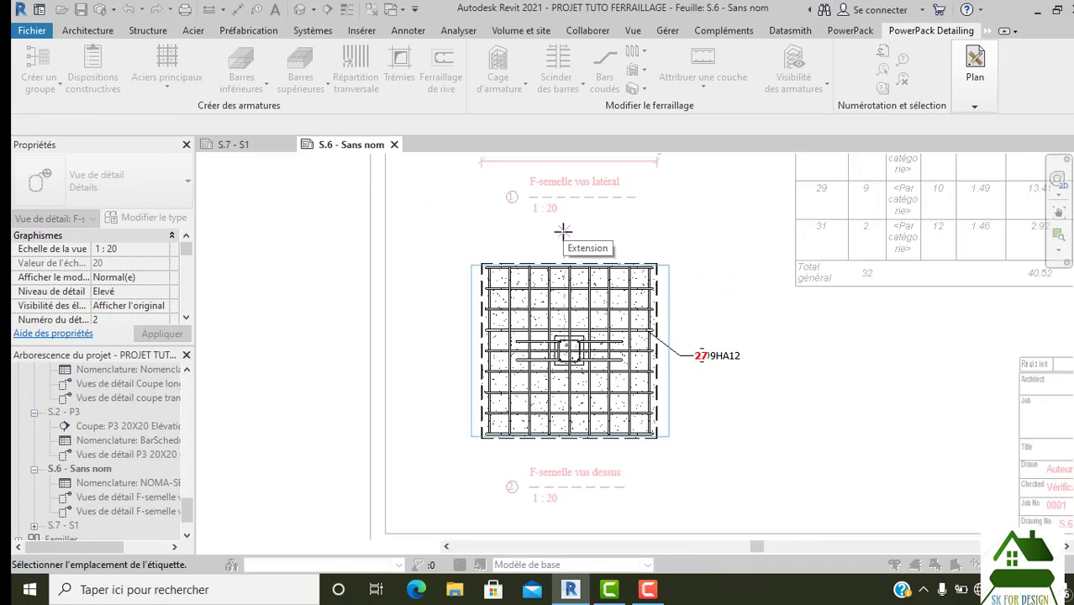
pyautogui.click(562, 232)
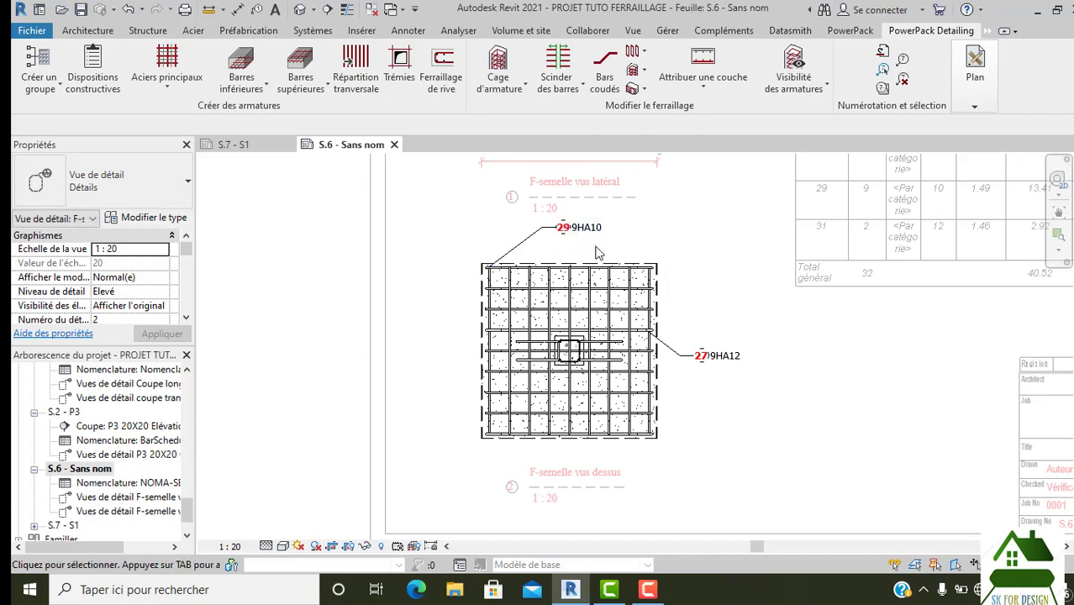
# Step: Lower the 29 9HA10 tag closer to the slab
pyautogui.scroll(2, 588, 243)
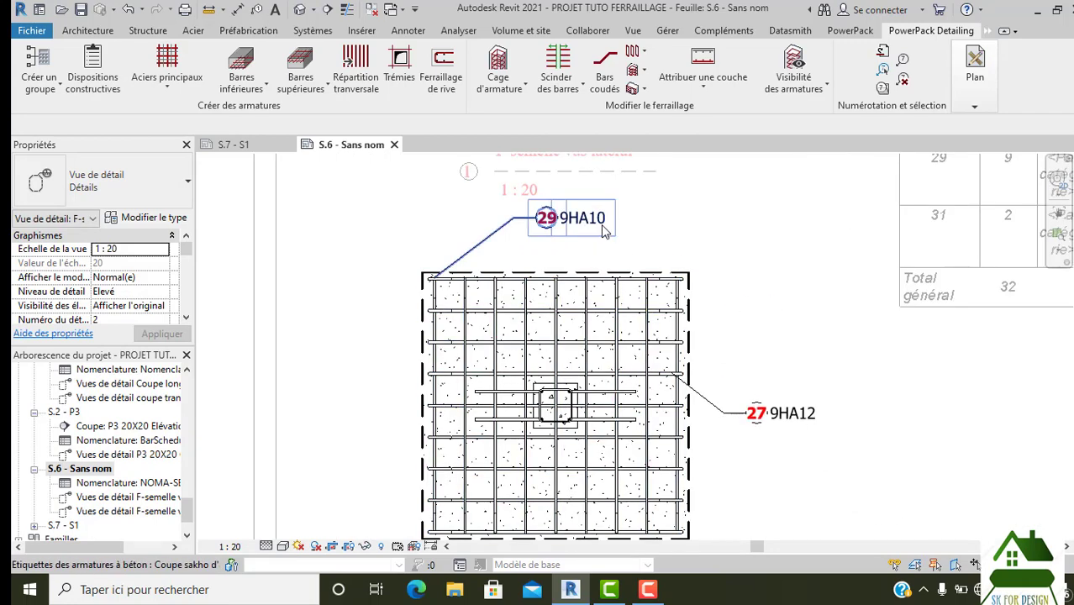
pyautogui.click(572, 220)
pyautogui.scroll(1, 576, 236)
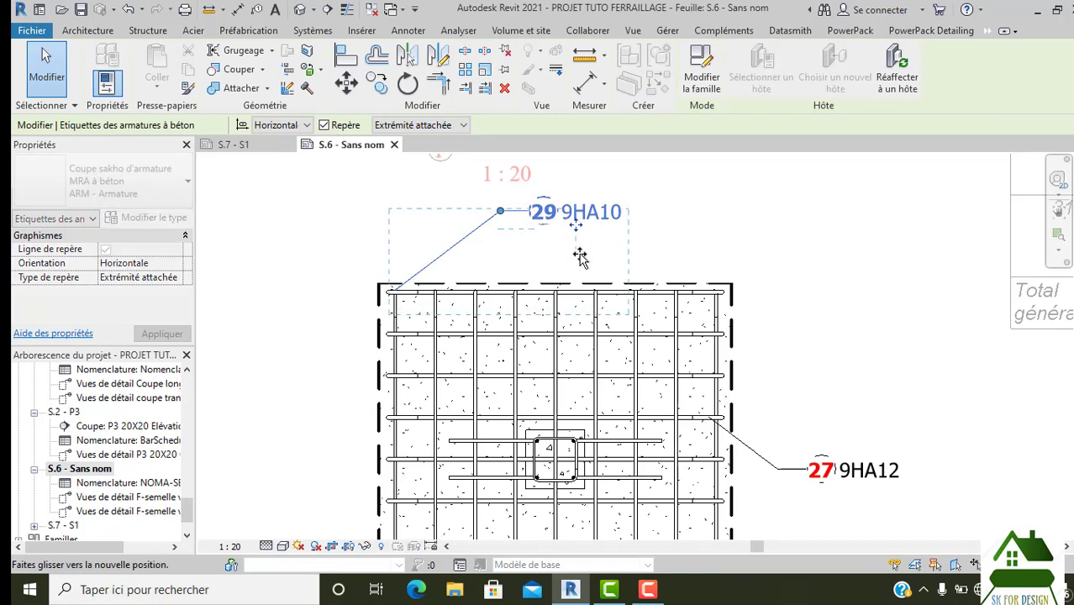
pyautogui.moveTo(577, 237); pyautogui.dragTo(576, 260)
pyautogui.click(751, 260)
pyautogui.scroll(-2, 750, 262)
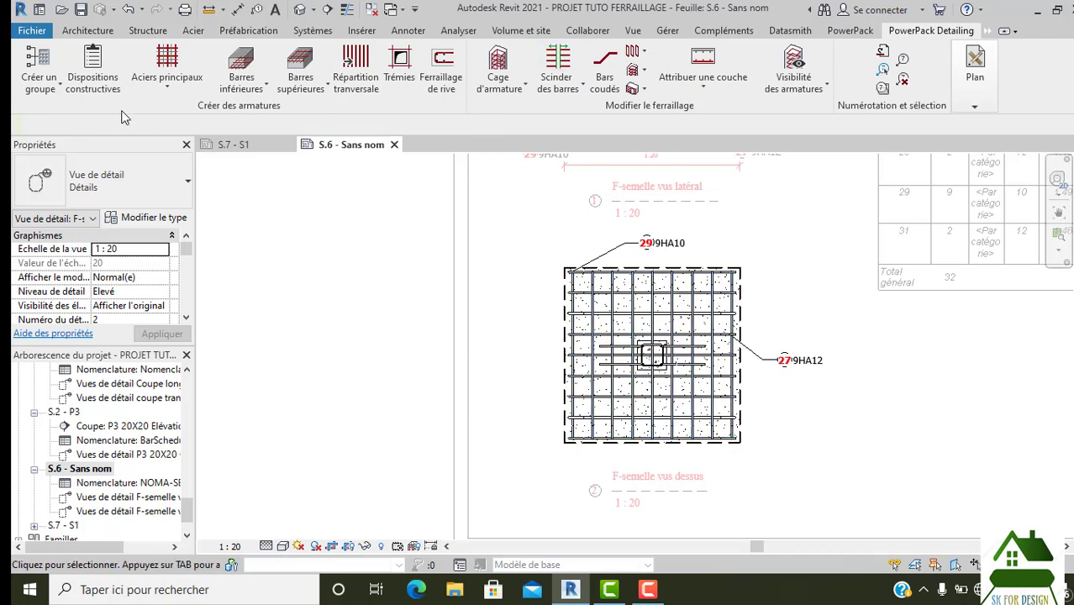
# Step: Add a horizontal 1.20 aligned dimension across the footing's width, below the top view
pyautogui.click(411, 31)
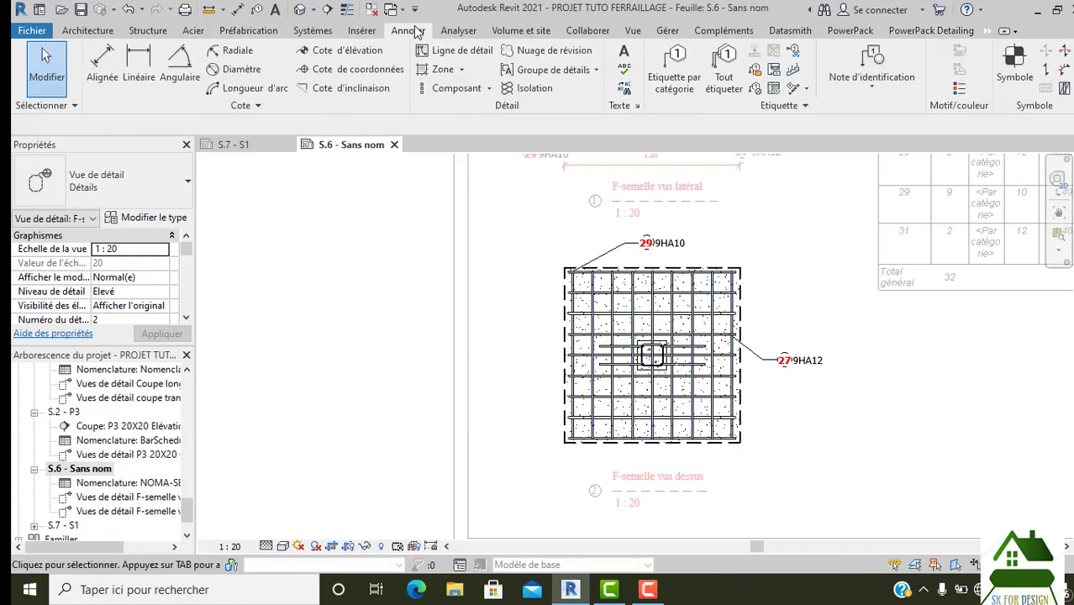
pyautogui.click(102, 68)
pyautogui.scroll(3, 561, 441)
pyautogui.scroll(1, 562, 437)
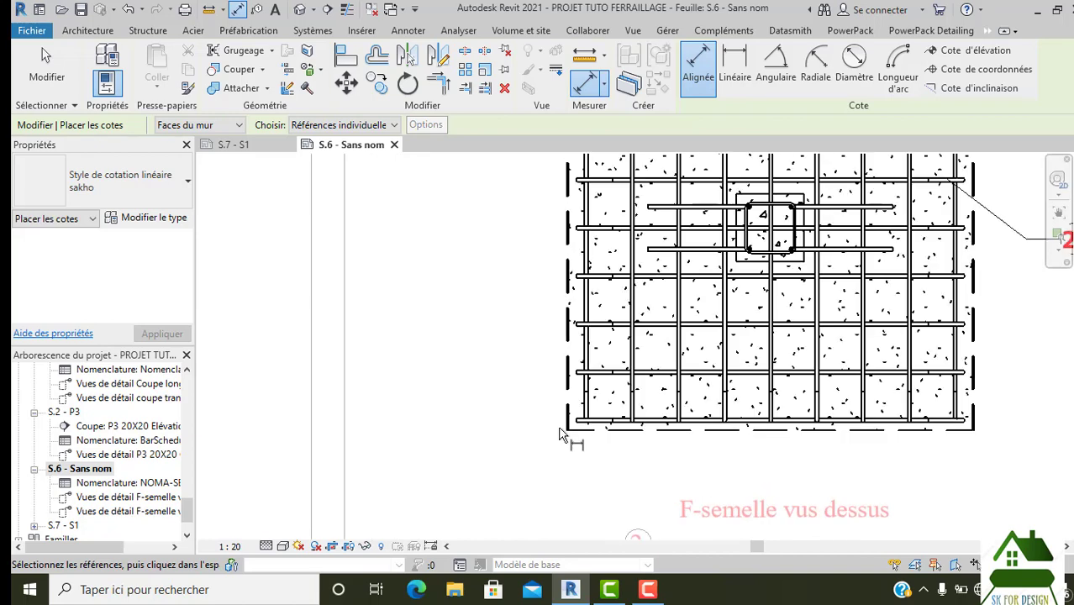
pyautogui.click(563, 431)
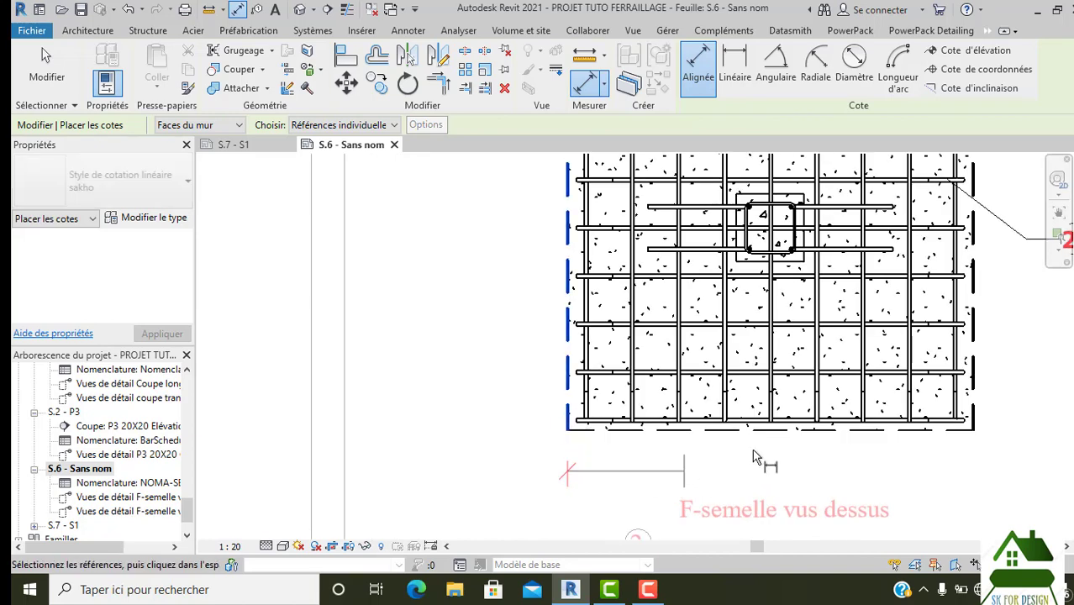
pyautogui.click(976, 414)
pyautogui.click(660, 469)
# Step: Add the vertical 1.20 dimension along the footing's left side
pyautogui.scroll(-1, 601, 451)
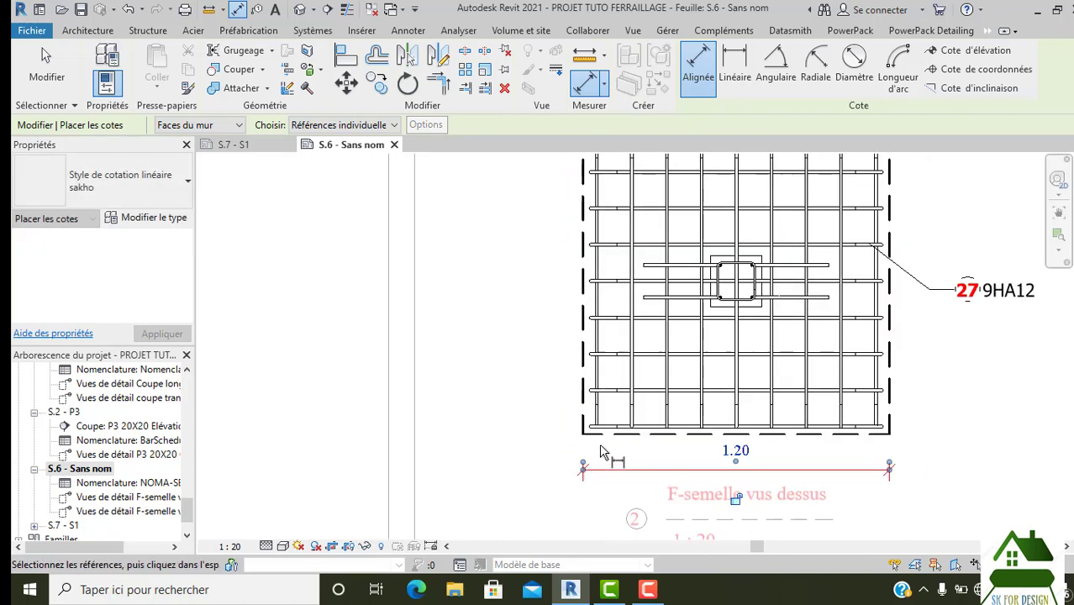
pyautogui.keyDown('ctrl'); pyautogui.scroll(3, 574, 370); pyautogui.keyUp('ctrl')
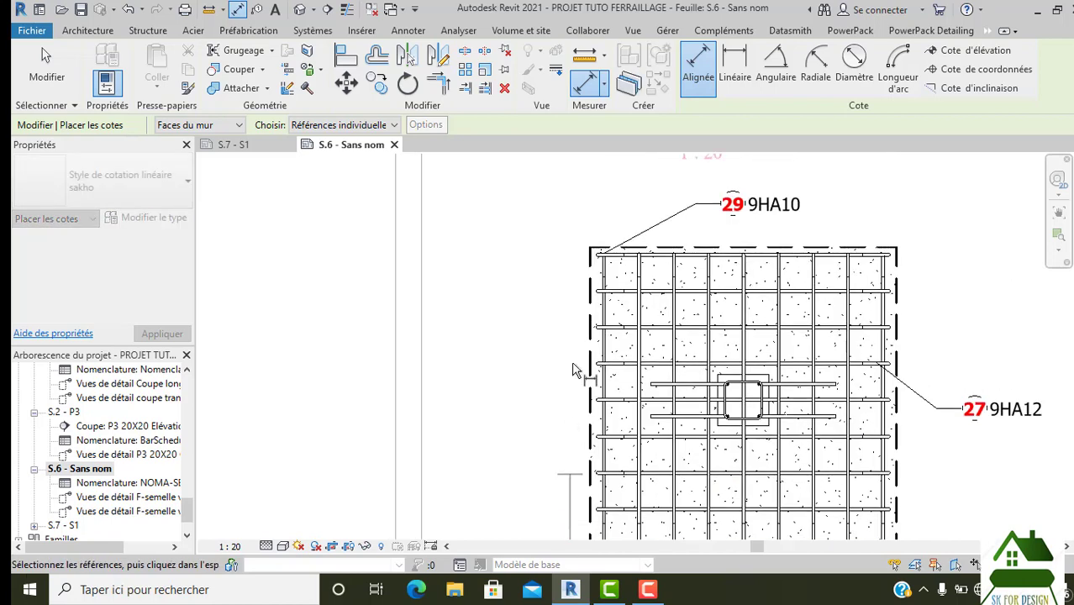
pyautogui.click(596, 255)
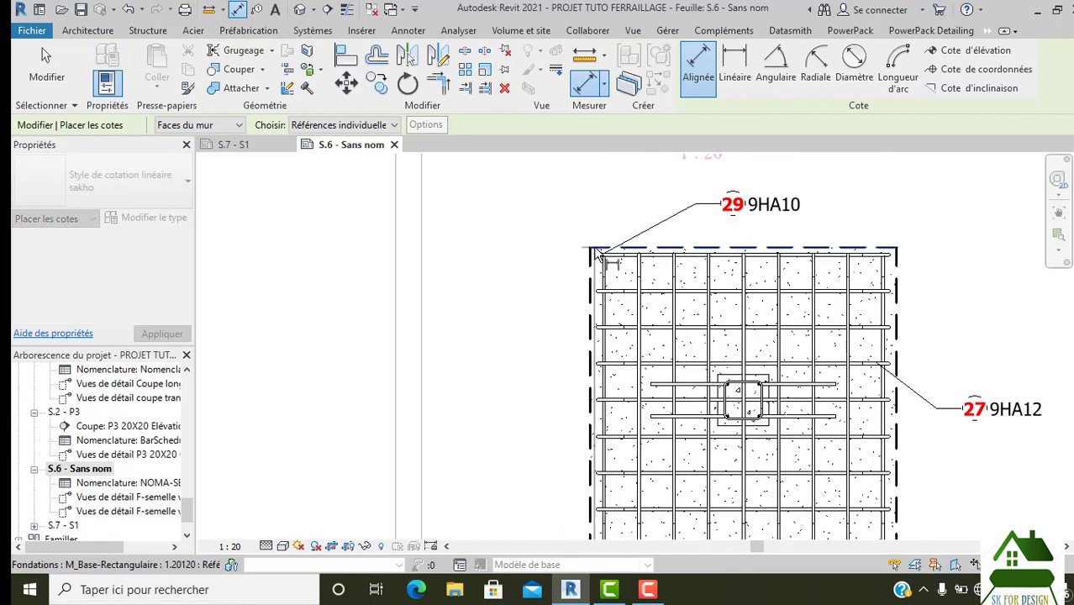
pyautogui.click(562, 292)
pyautogui.scroll(-2, 756, 411)
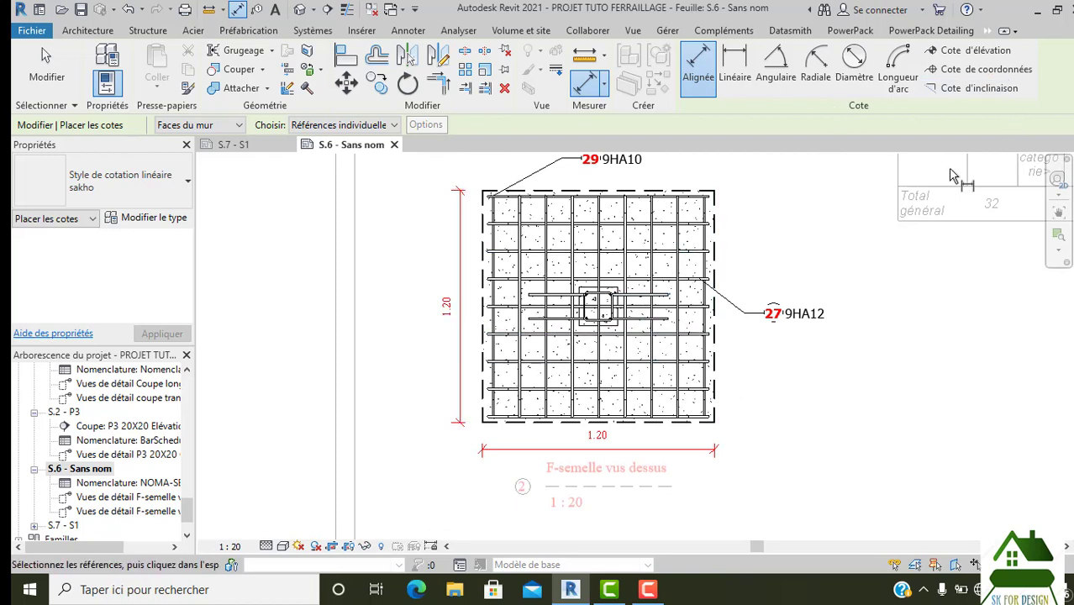
pyautogui.click(924, 30)
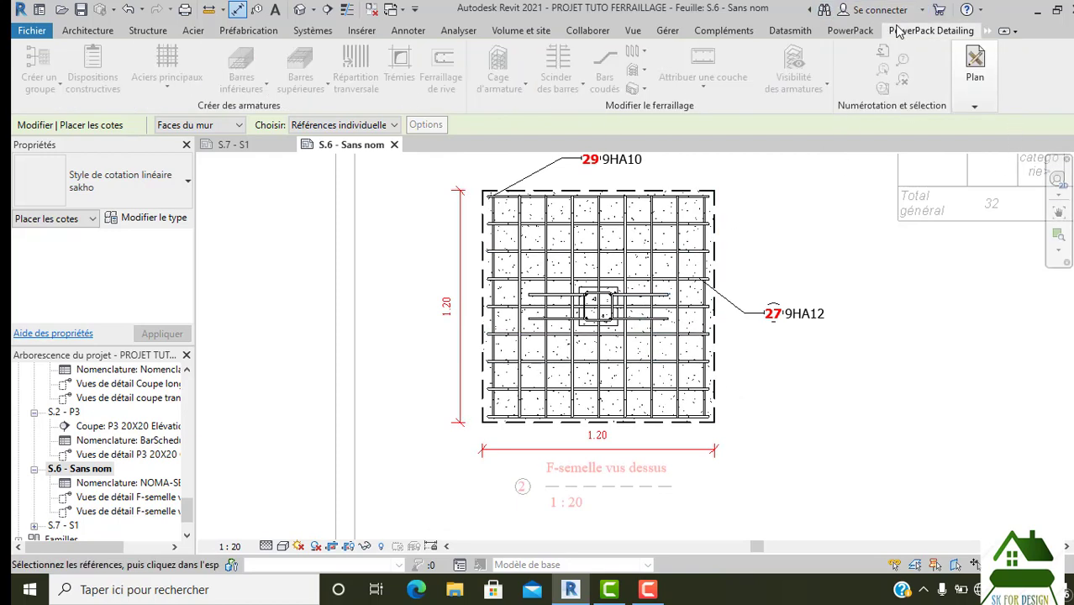
# Step: Tag the two short bars right of the column as 28 2HA12, placed right of the footing
pyautogui.click(977, 92)
pyautogui.press('Escape')
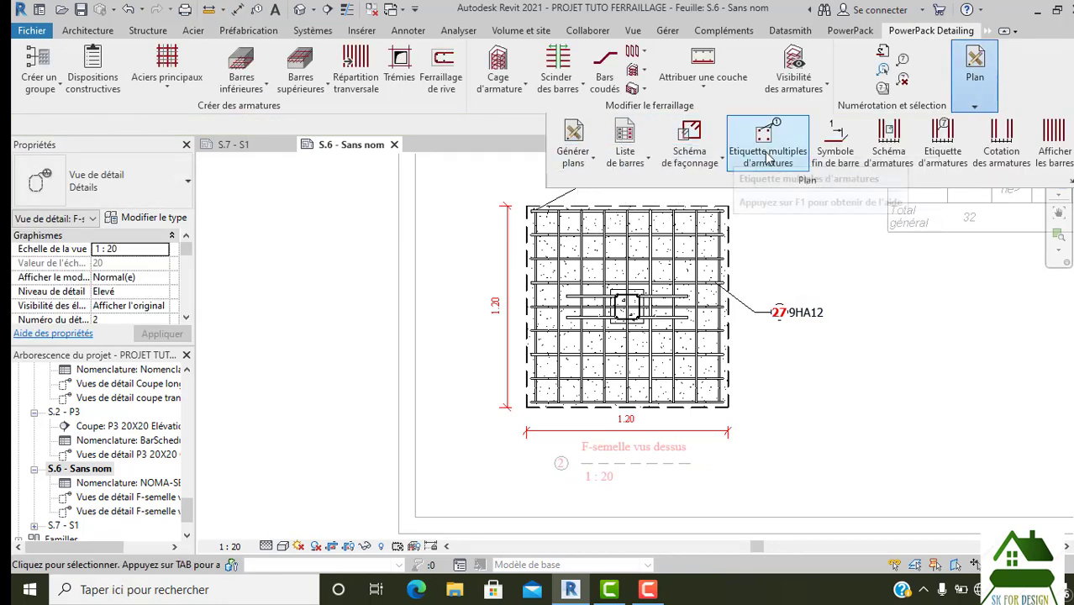
pyautogui.click(765, 138)
pyautogui.scroll(3, 663, 300)
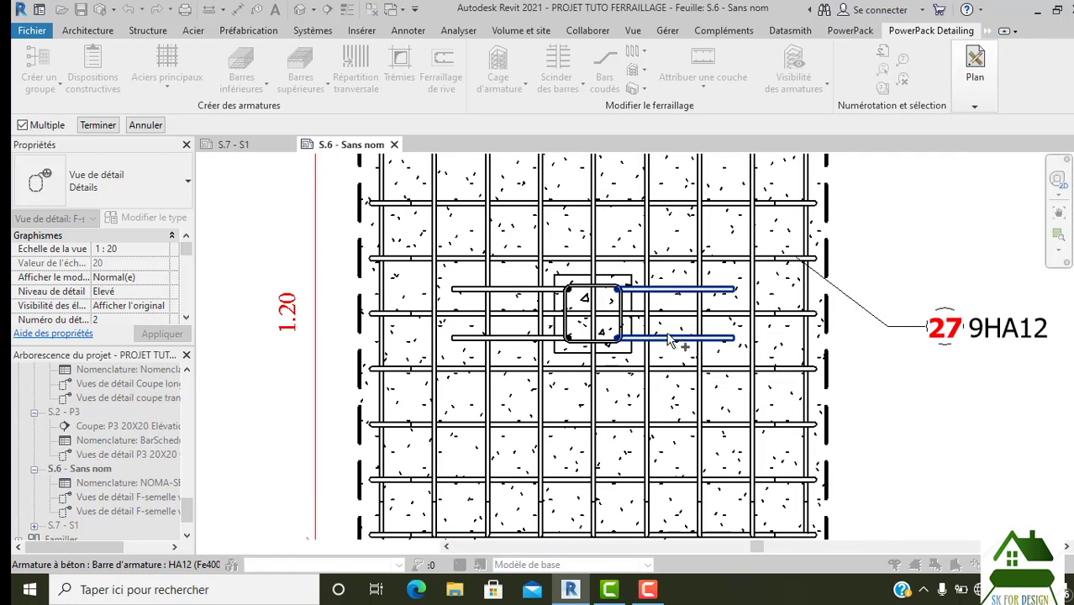
pyautogui.scroll(-2, 680, 347)
pyautogui.scroll(-1, 714, 395)
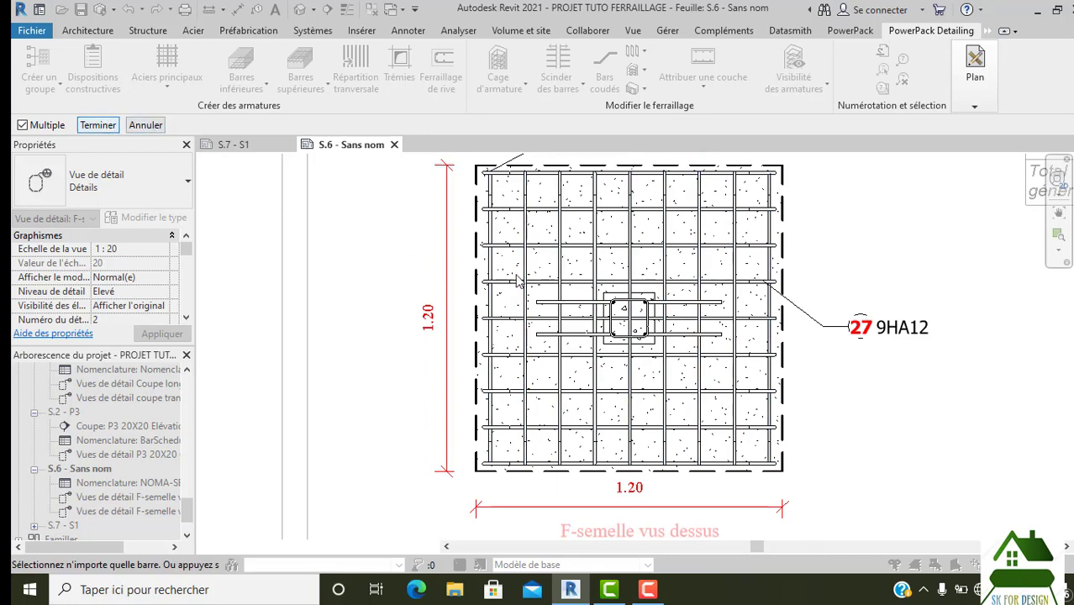
pyautogui.click(696, 304)
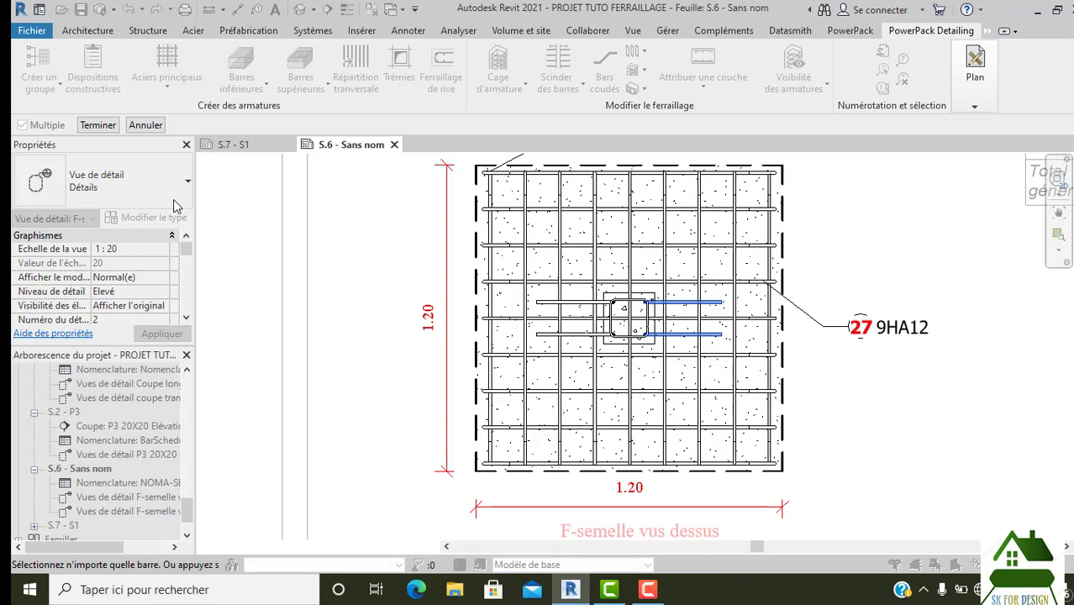
pyautogui.click(98, 124)
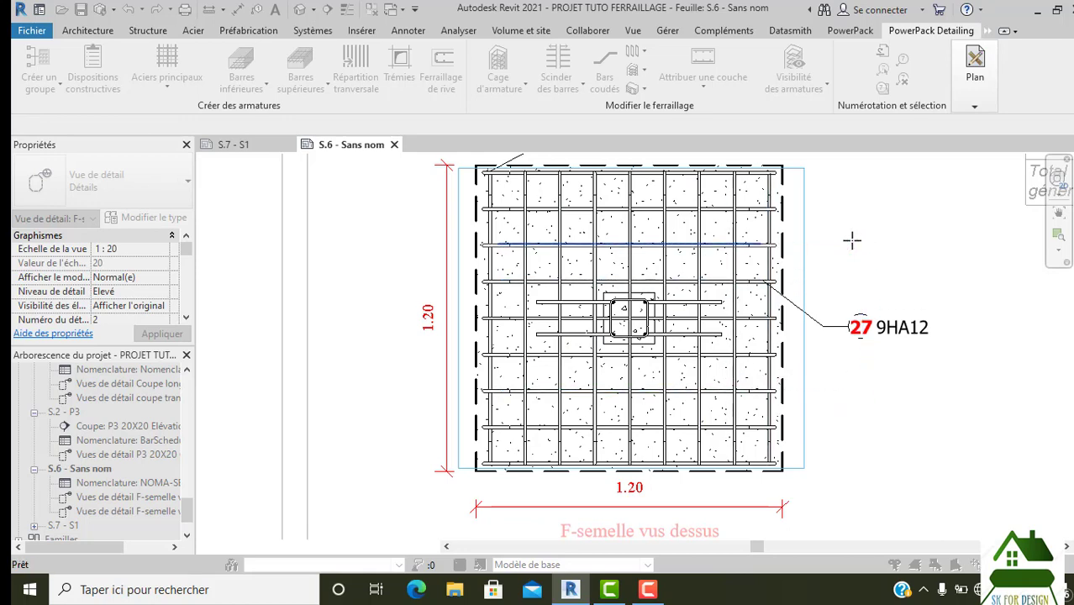
pyautogui.click(851, 241)
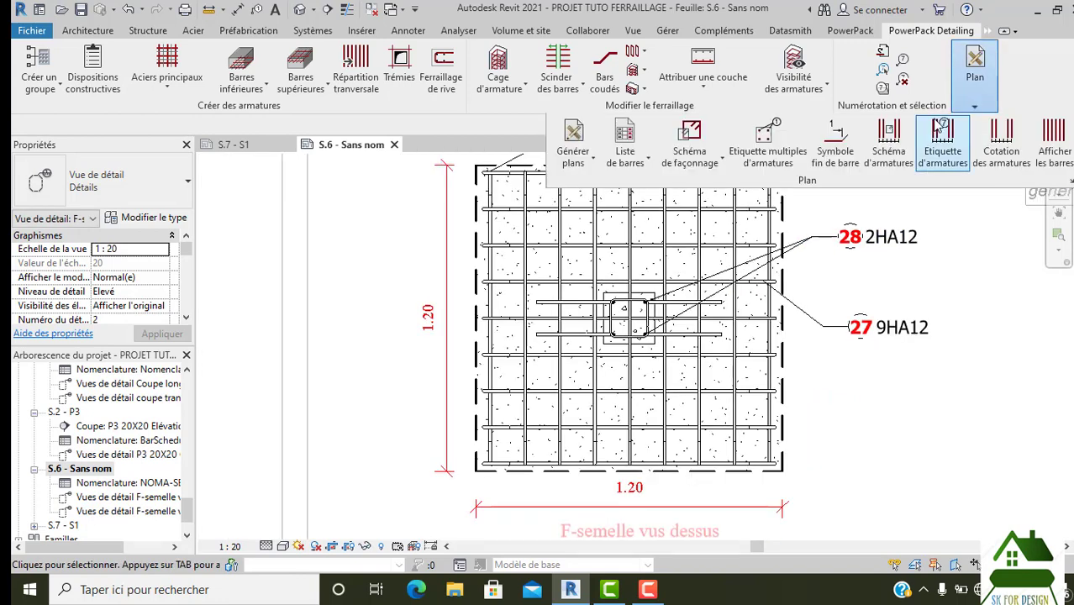
pyautogui.click(761, 143)
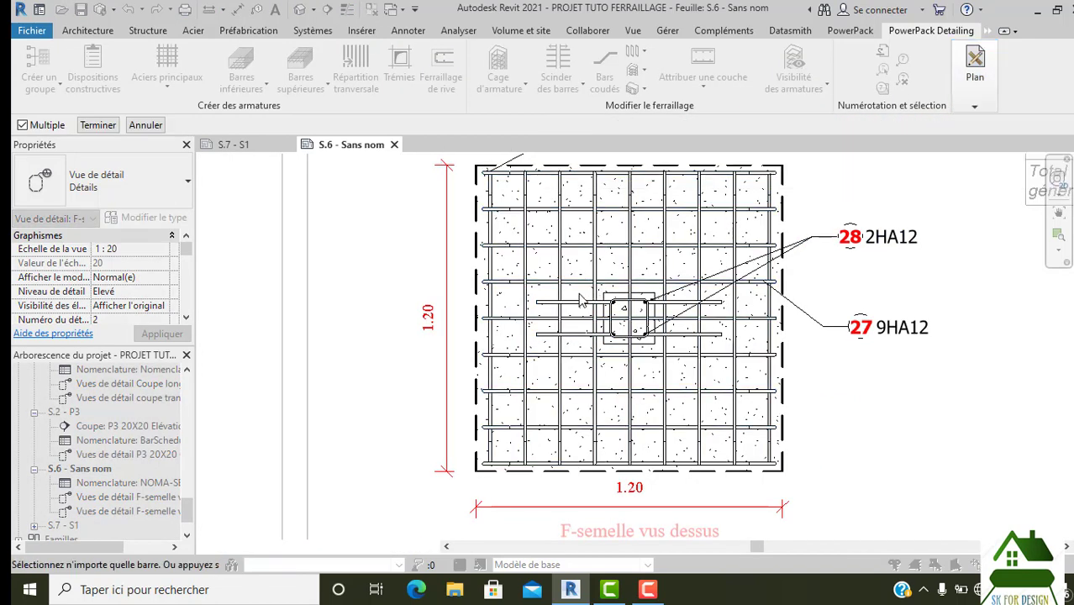
# Step: Label the two short bars left of the column 31 2HA12, with the tag left of the footing
pyautogui.click(585, 319)
pyautogui.moveTo(585, 323); pyautogui.dragTo(567, 402, button='middle')
pyautogui.scroll(-1, 567, 402)
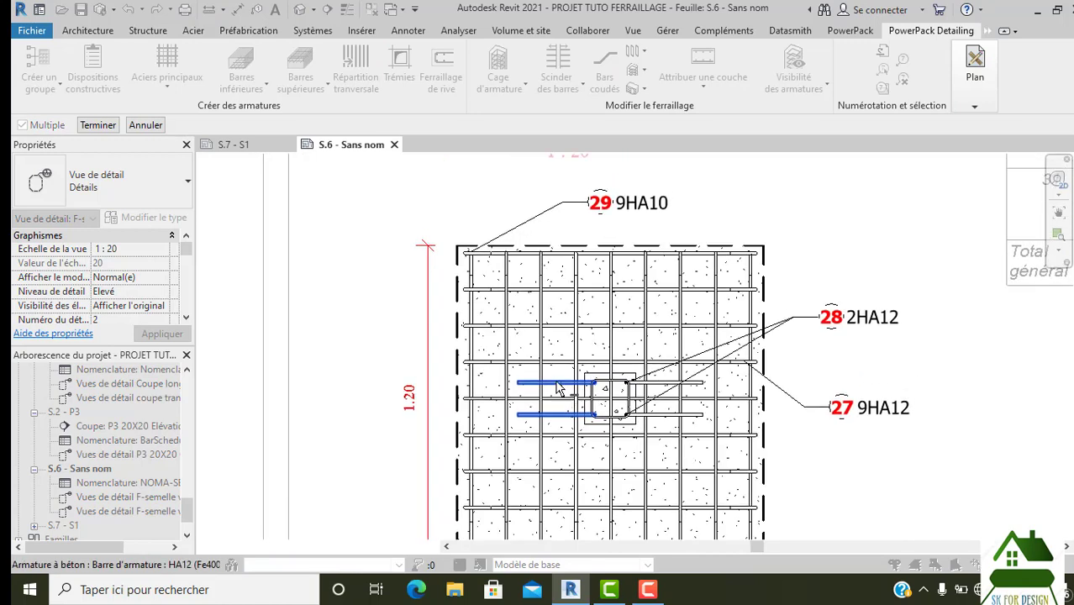
pyautogui.scroll(-1, 590, 284)
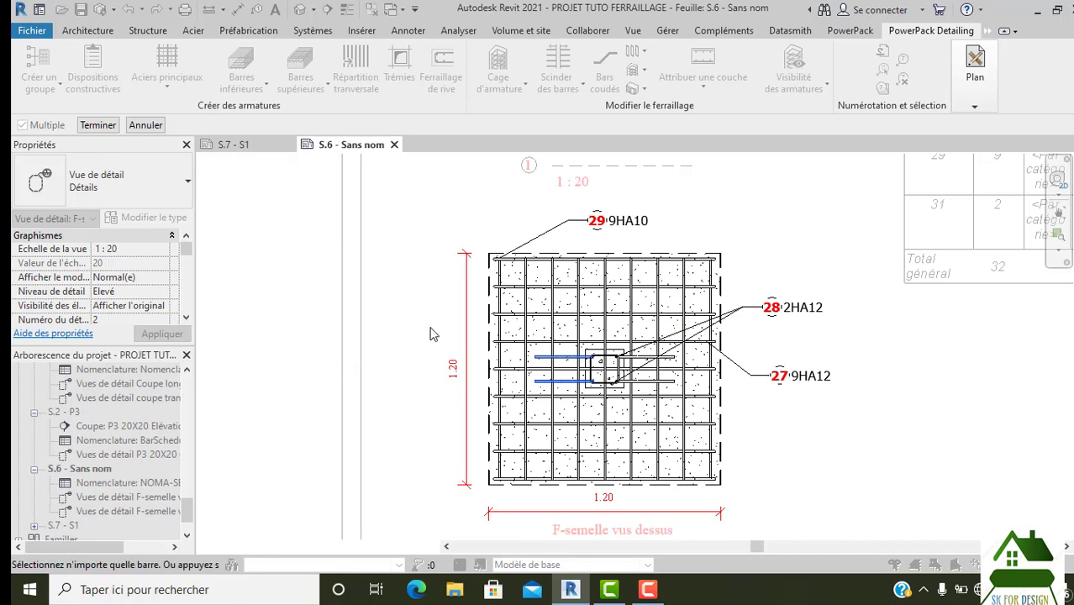
pyautogui.click(97, 125)
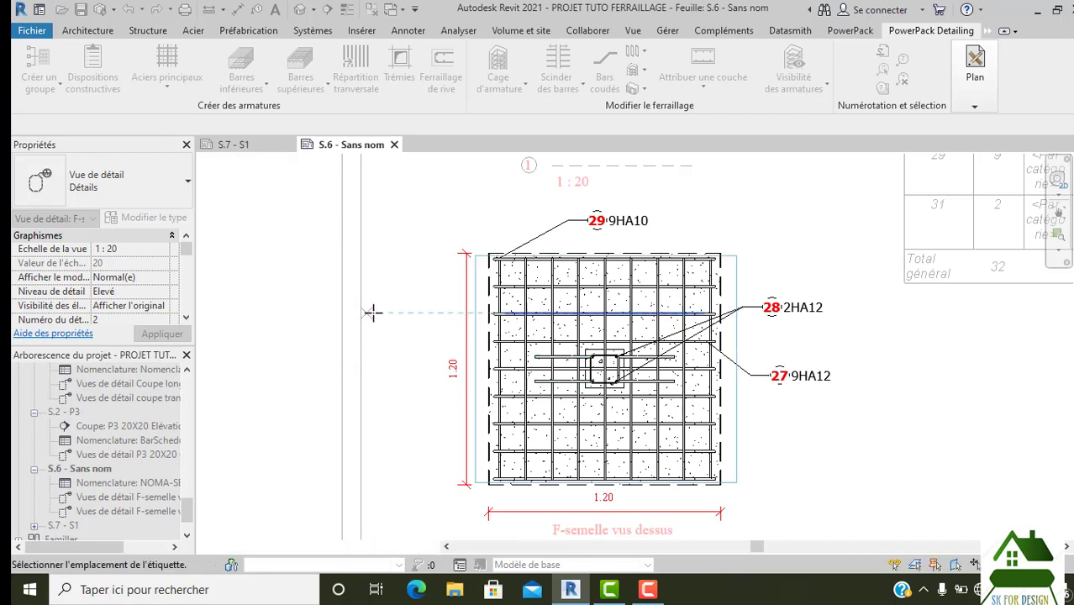
pyautogui.click(430, 324)
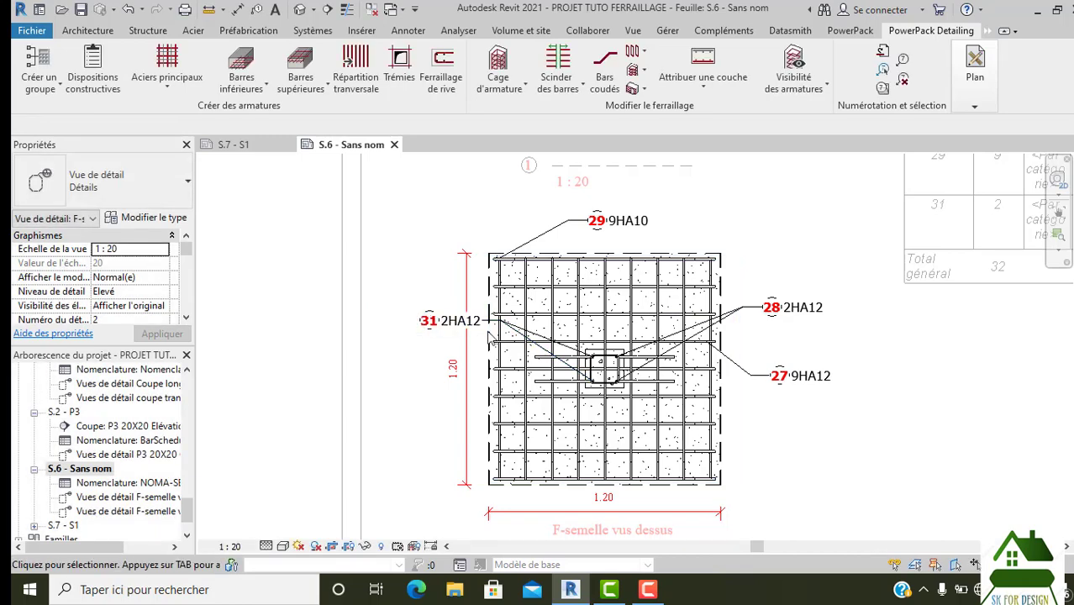
pyautogui.scroll(1, 593, 395)
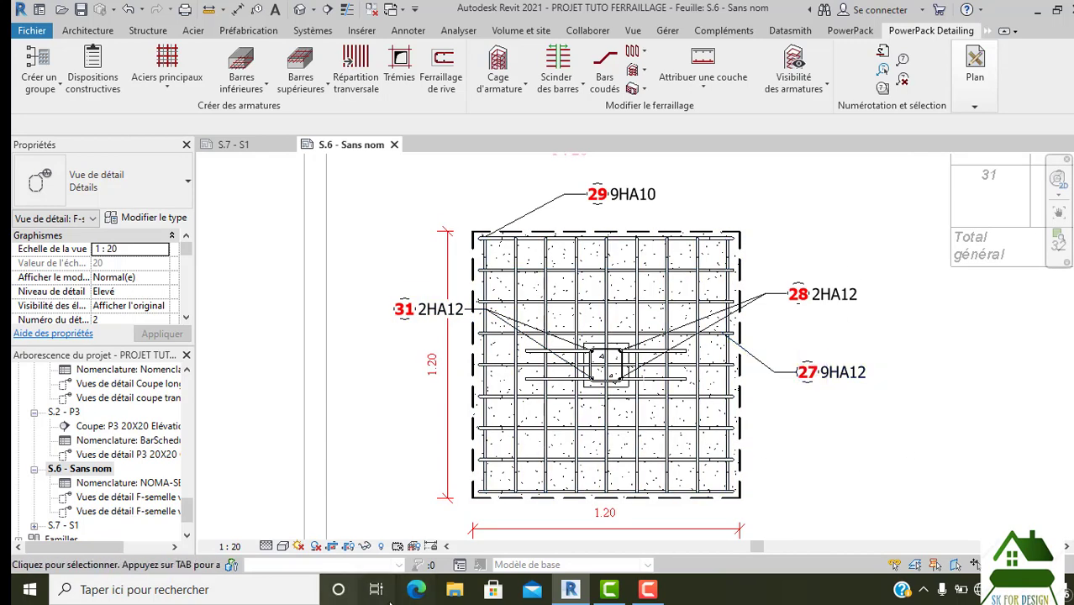
# Step: Tag the column stirrups 26 10HA6, placed below right of the footing
pyautogui.click(973, 94)
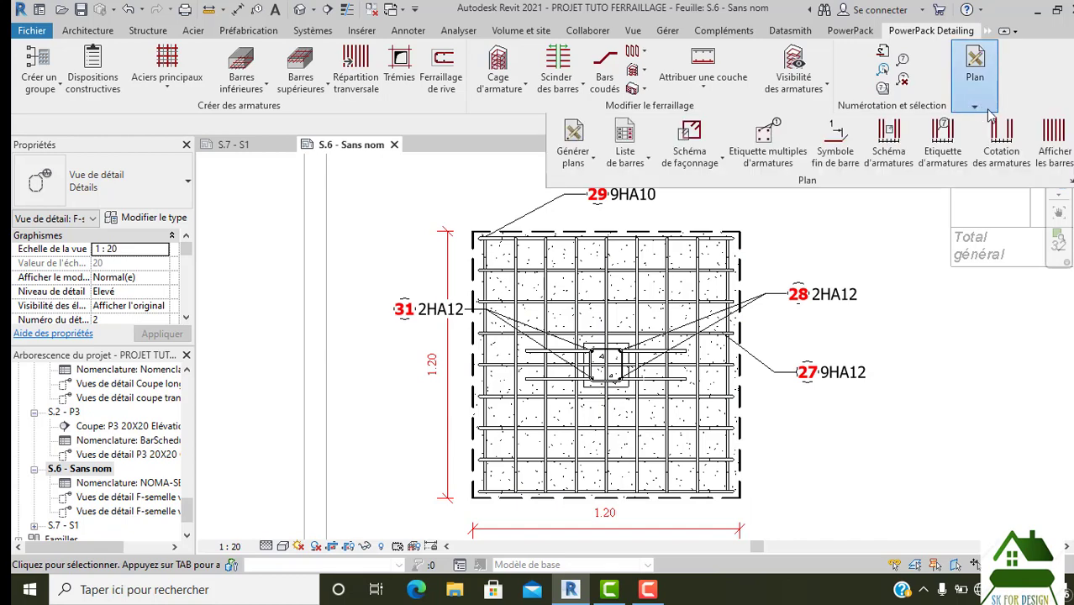
pyautogui.click(767, 139)
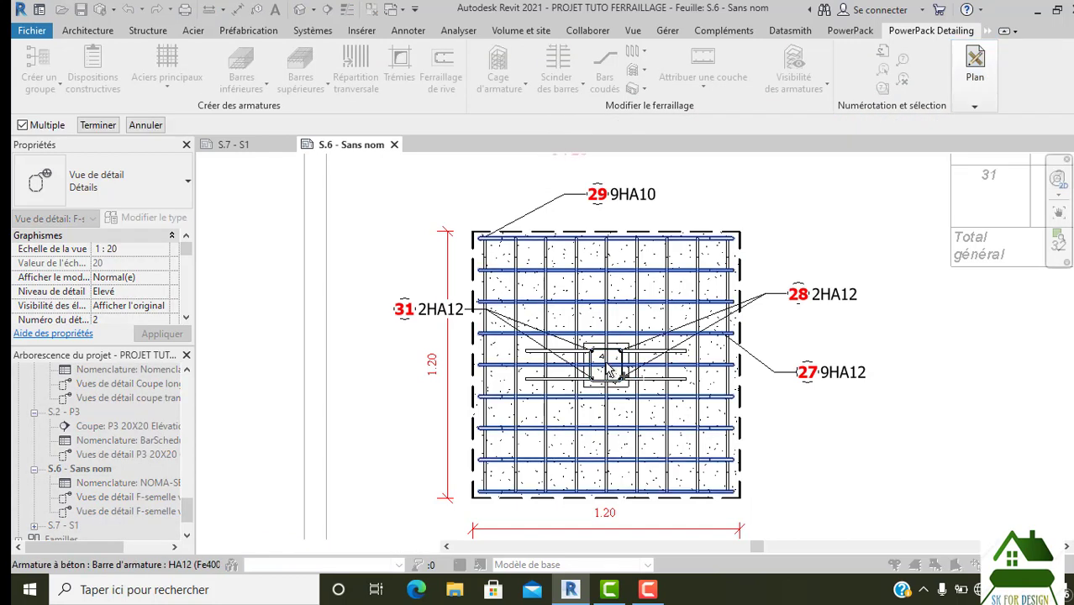
pyautogui.scroll(3, 599, 353)
pyautogui.scroll(-3, 596, 347)
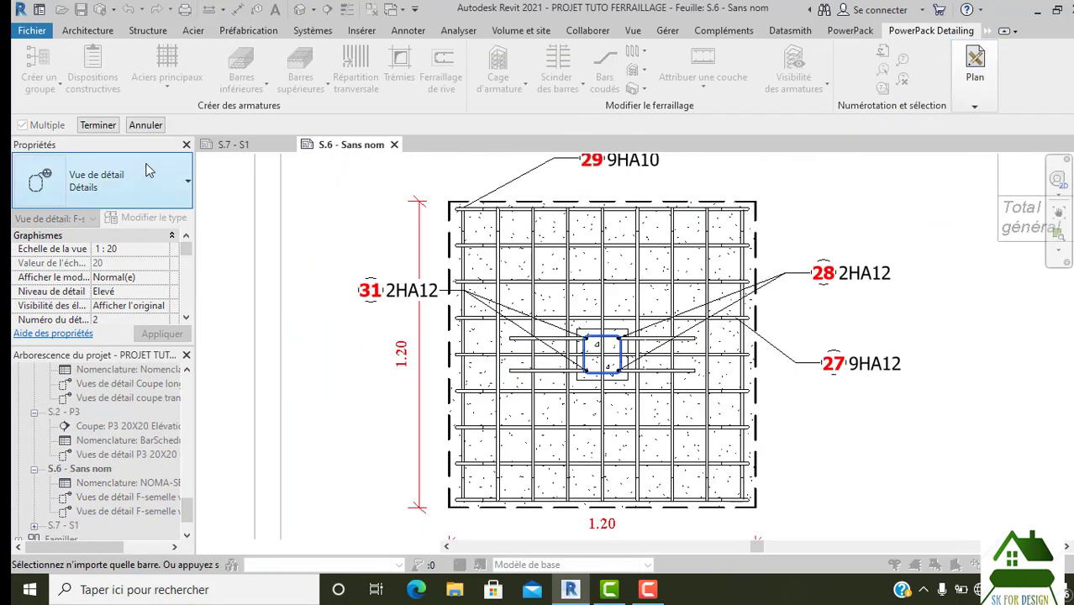
pyautogui.click(98, 124)
pyautogui.scroll(-1, 711, 371)
pyautogui.scroll(-2, 710, 370)
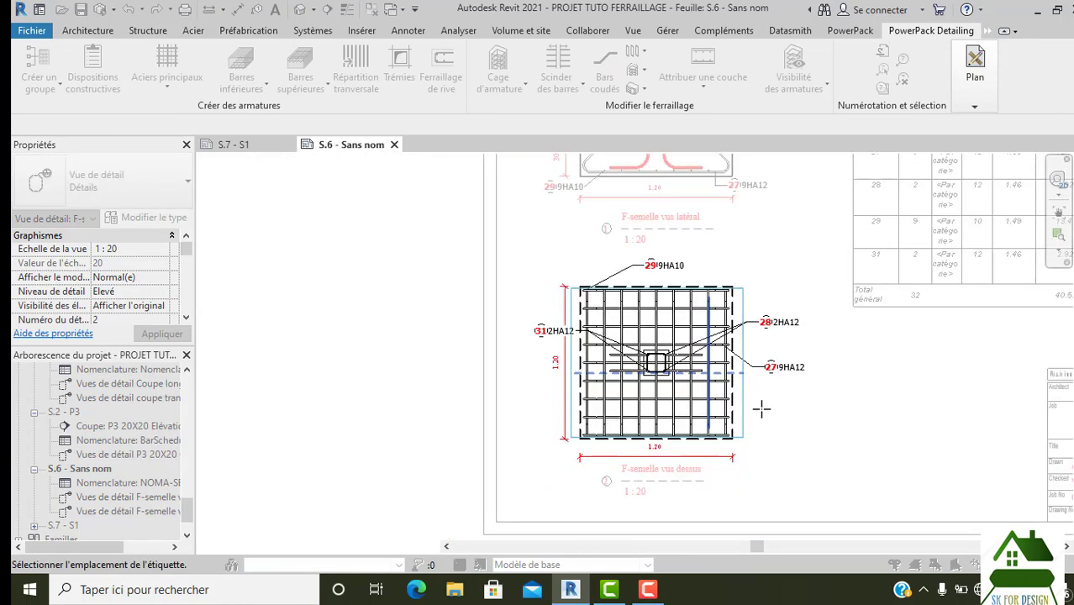
pyautogui.click(780, 417)
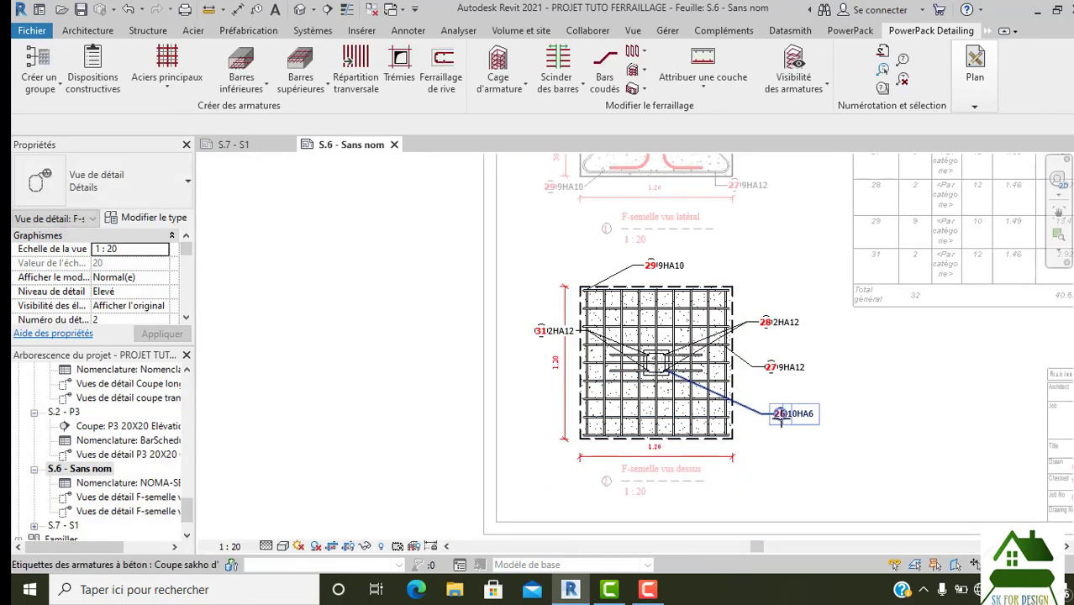
pyautogui.scroll(2, 803, 444)
pyautogui.scroll(1, 578, 358)
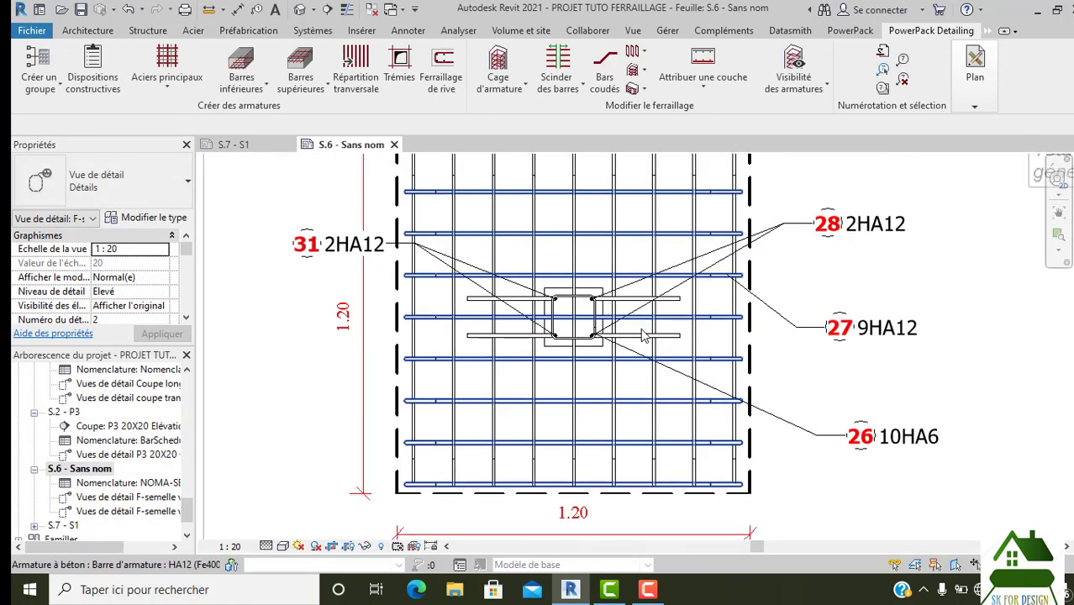
pyautogui.scroll(2, 588, 357)
pyautogui.scroll(2, 600, 356)
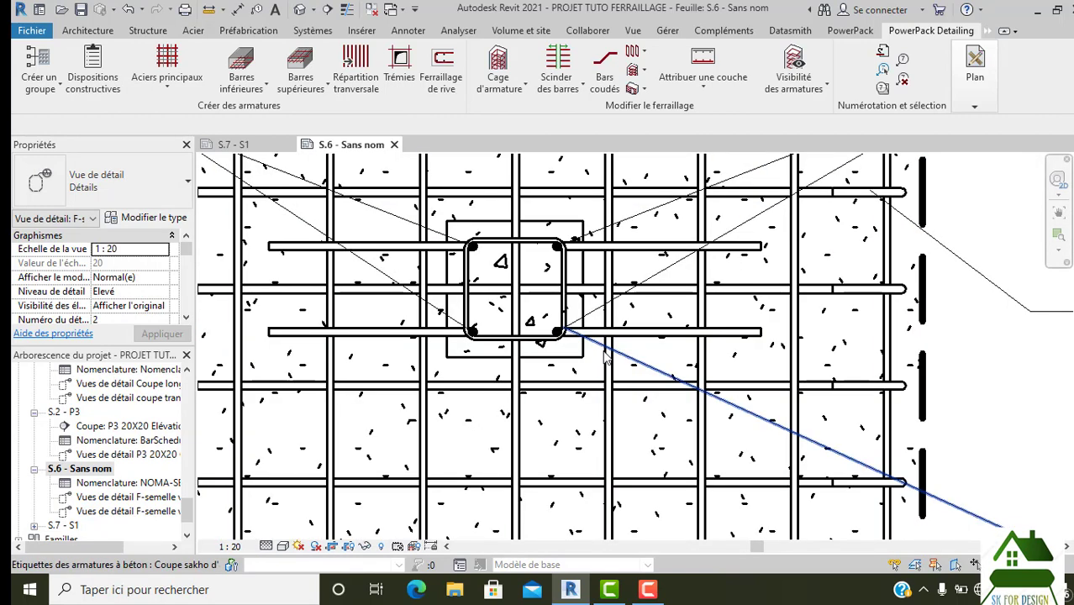
# Step: Give the 26 10HA6 tag a free-end leader ending on the stirrup corner
pyautogui.click(605, 353)
pyautogui.click(463, 125)
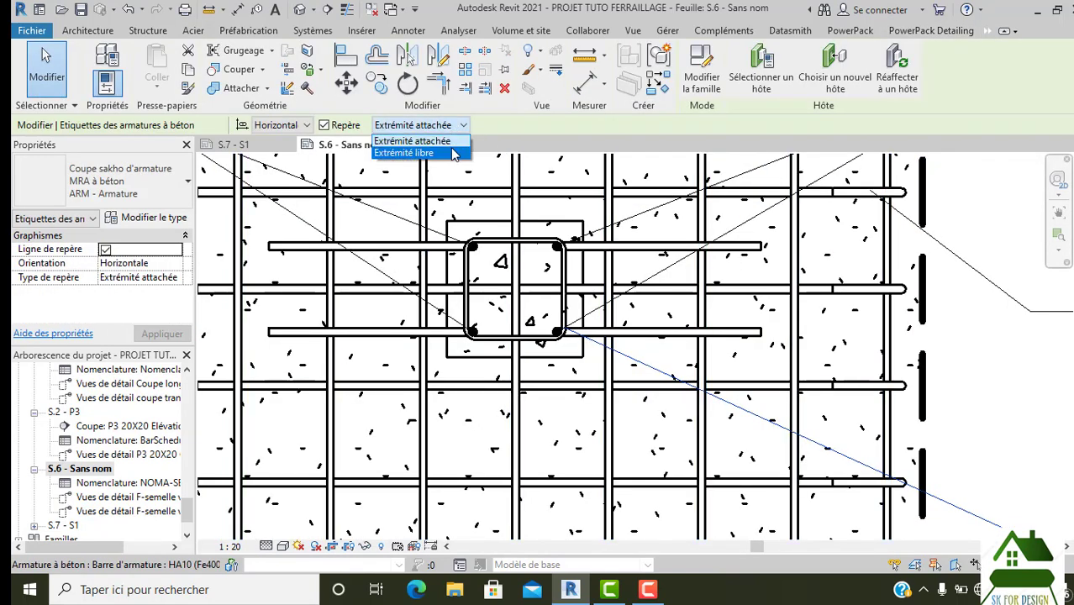
pyautogui.click(431, 149)
pyautogui.scroll(1, 561, 333)
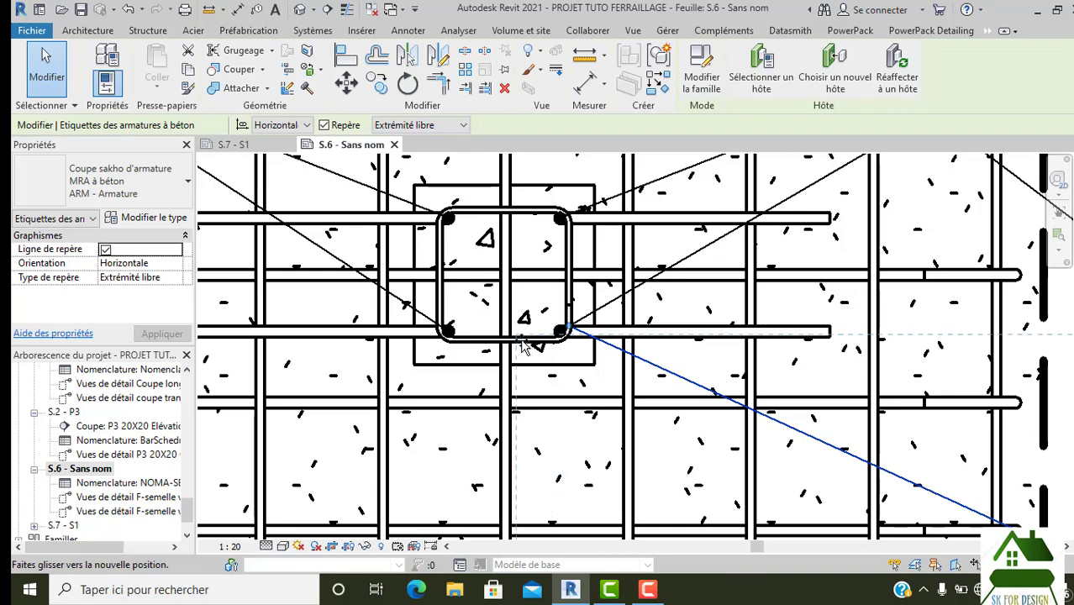
pyautogui.moveTo(525, 347); pyautogui.dragTo(524, 347)
pyautogui.scroll(-5, 524, 336)
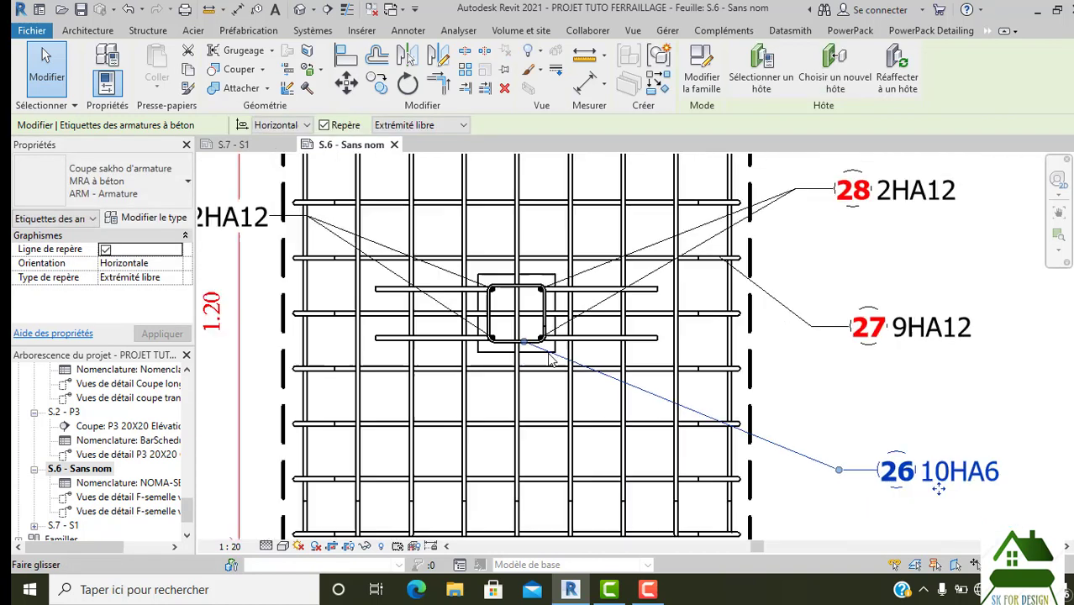
pyautogui.scroll(-2, 524, 336)
pyautogui.click(755, 390)
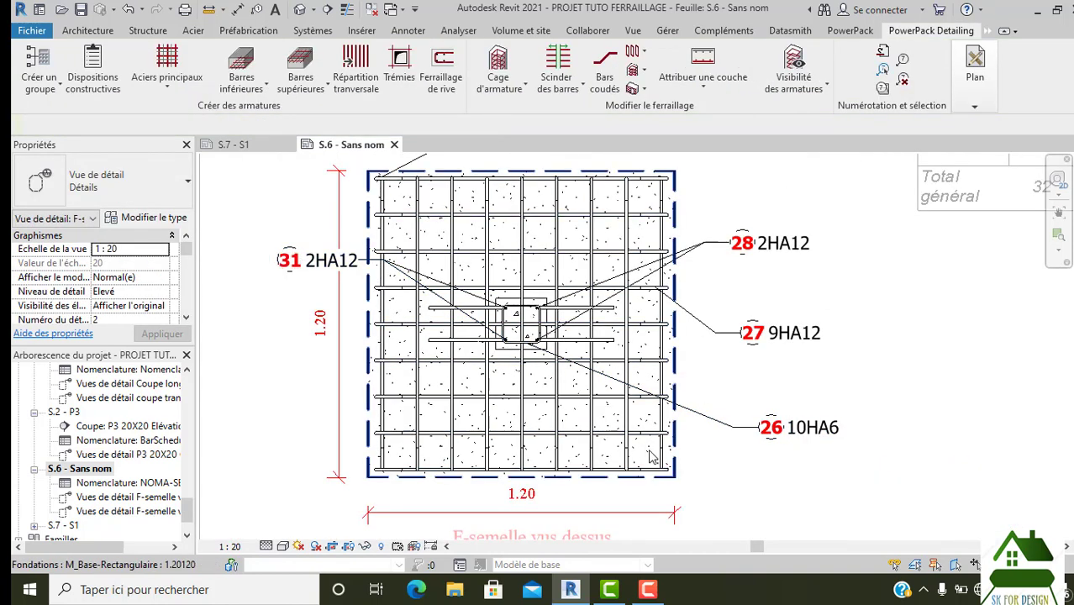
# Step: Pan to view the schedule and title block, then reselect the 26 10HA6 tag
pyautogui.scroll(-1, 723, 458)
pyautogui.moveTo(729, 465); pyautogui.dragTo(707, 393, button='middle')
pyautogui.scroll(-2, 708, 393)
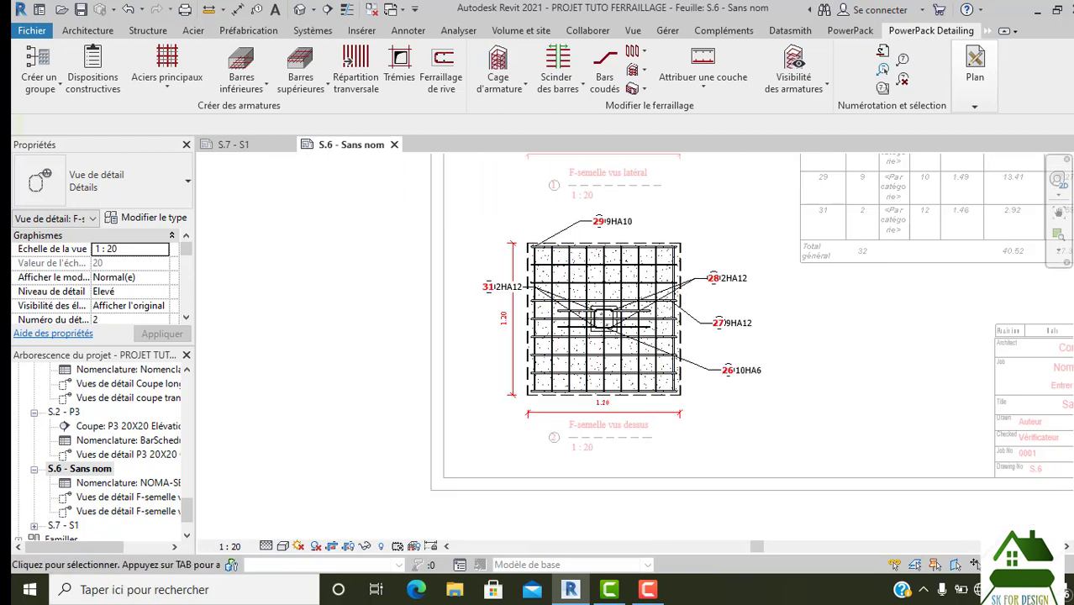
pyautogui.scroll(2, 740, 369)
pyautogui.scroll(2, 731, 370)
pyautogui.click(734, 368)
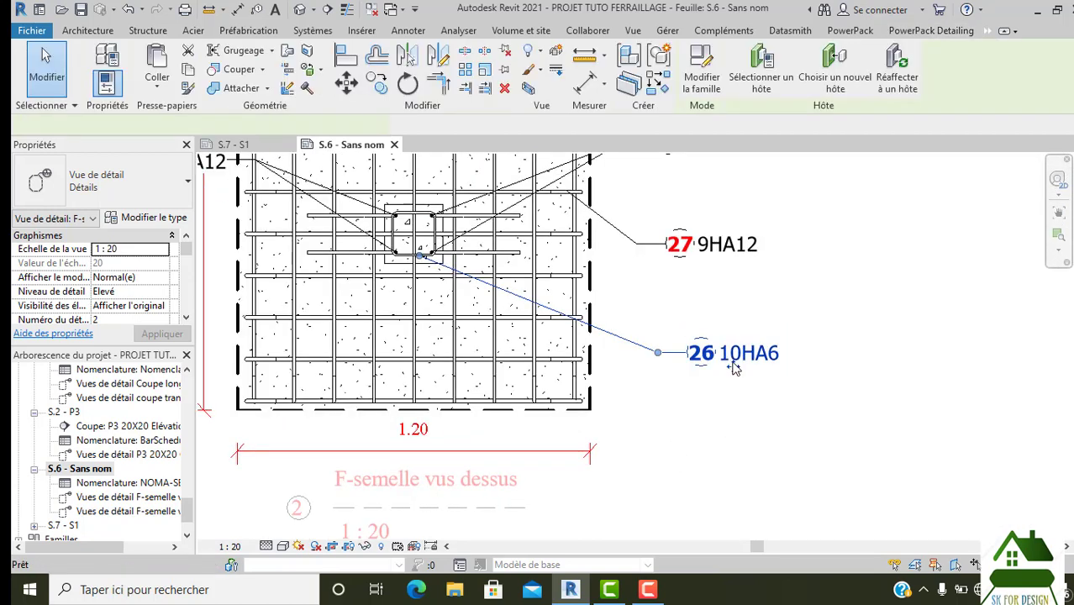
# Step: In the rebar tag family, set the circle radius to 2.45
pyautogui.doubleClick(734, 368)
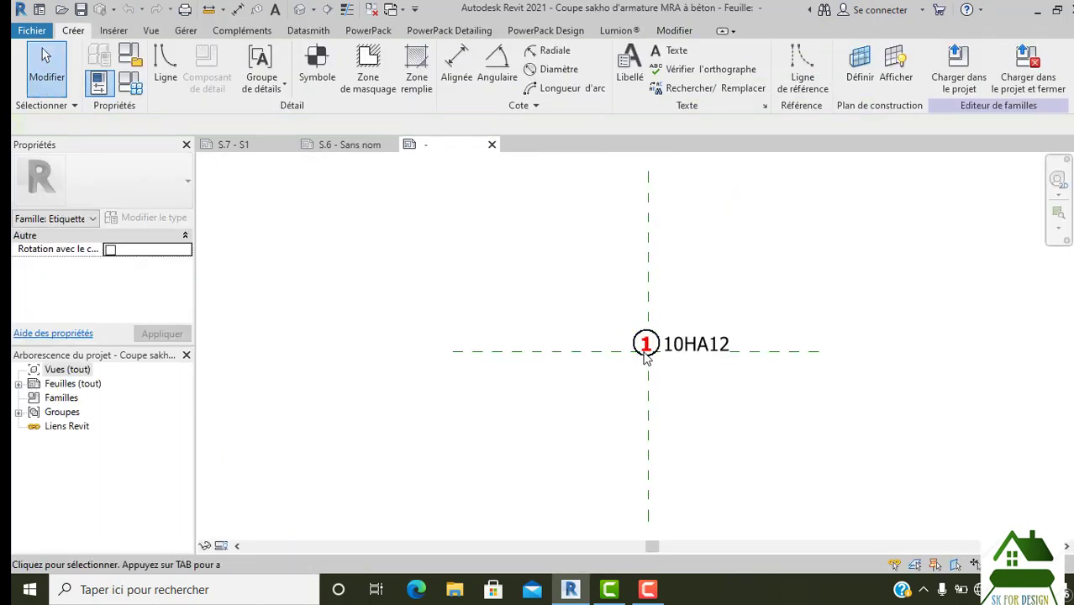
pyautogui.scroll(3, 648, 356)
pyautogui.click(642, 340)
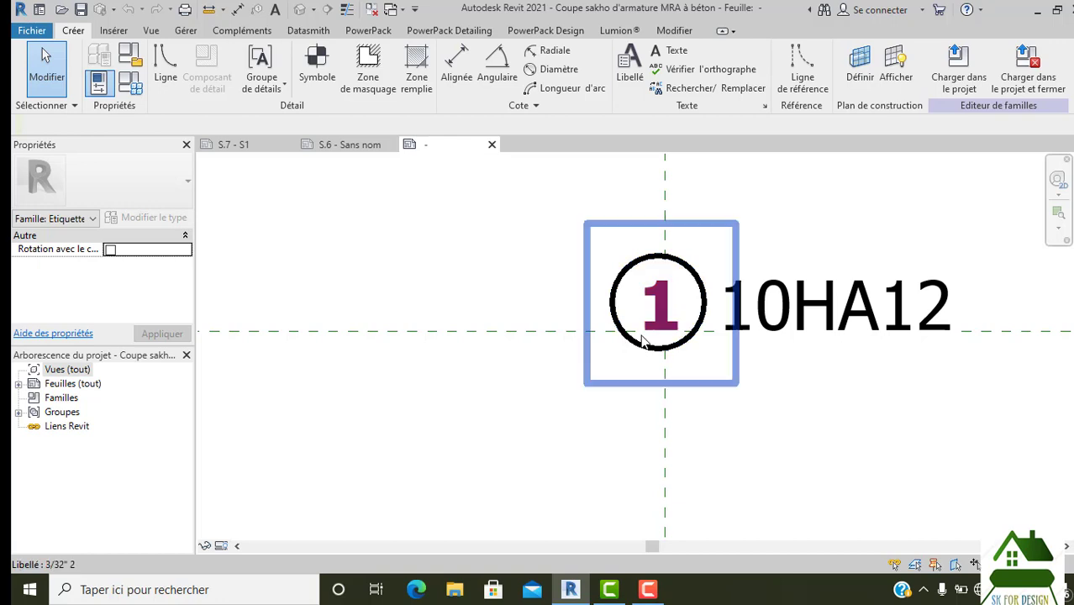
pyautogui.click(636, 330)
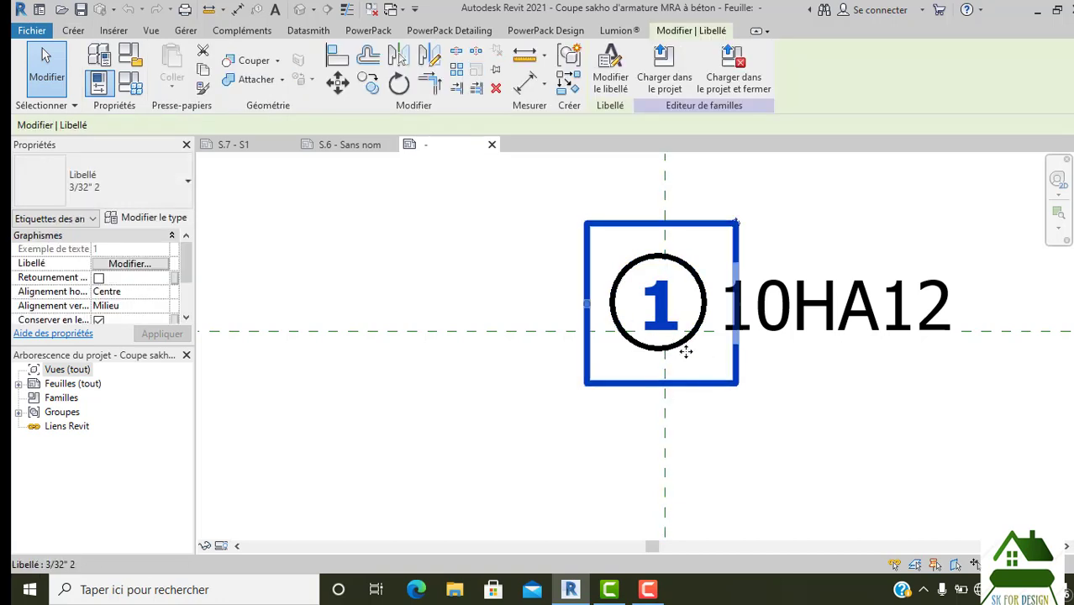
pyautogui.click(710, 338)
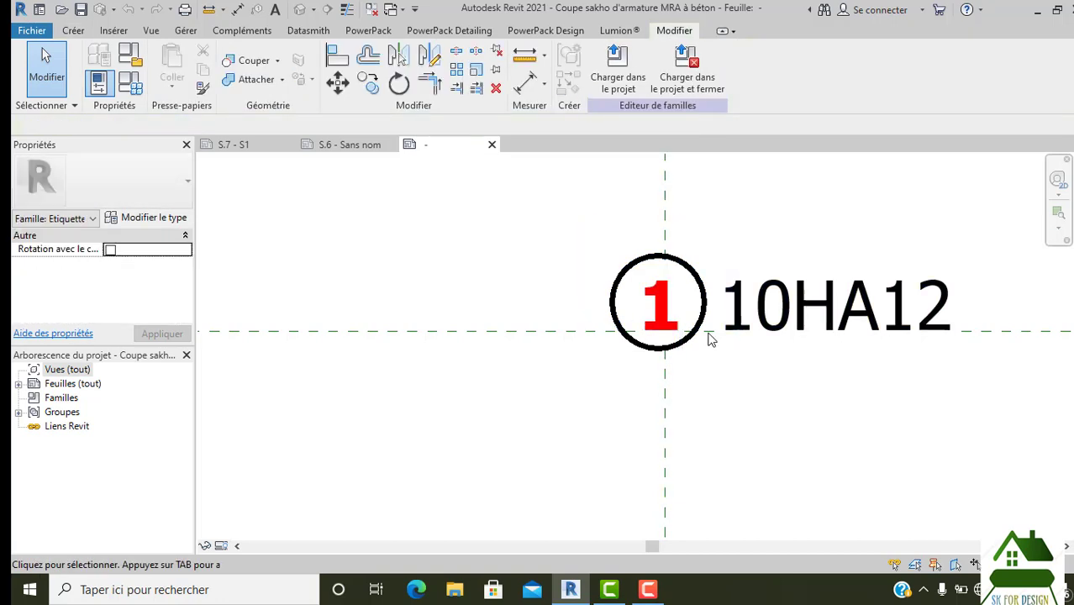
pyautogui.click(700, 288)
pyautogui.scroll(2, 672, 285)
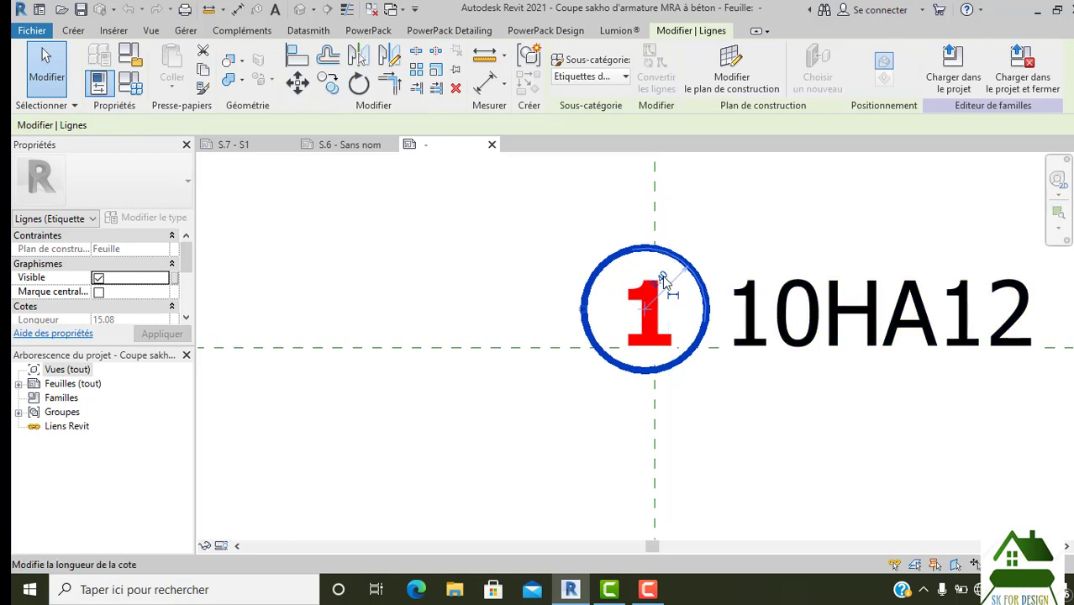
pyautogui.click(665, 280)
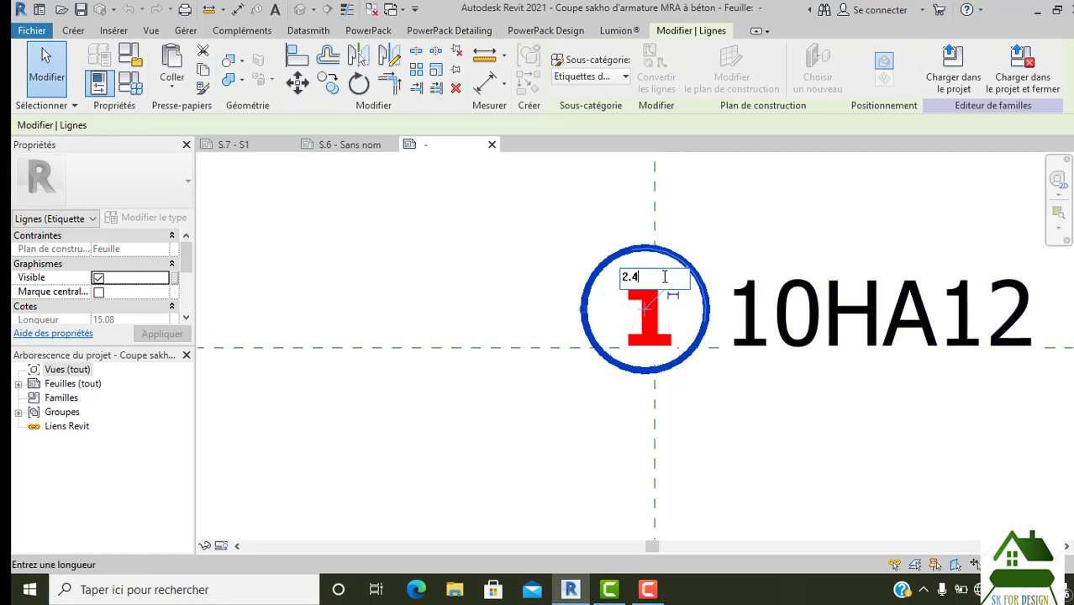
pyautogui.write('5')
pyautogui.press('Return')
pyautogui.click(742, 433)
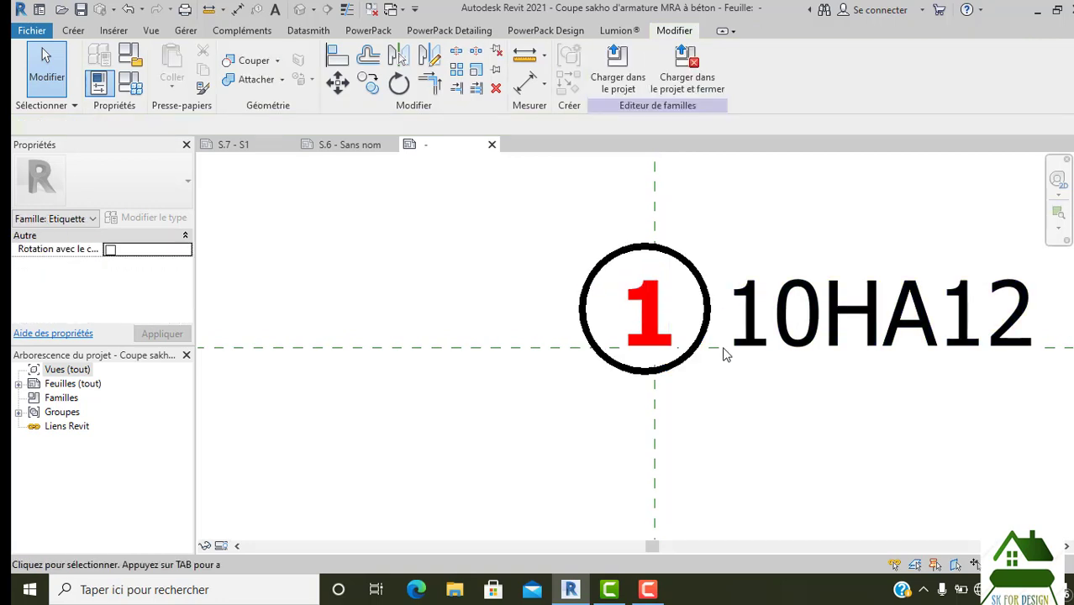
# Step: Load the edited tag family into the project, replacing the existing version
pyautogui.click(620, 84)
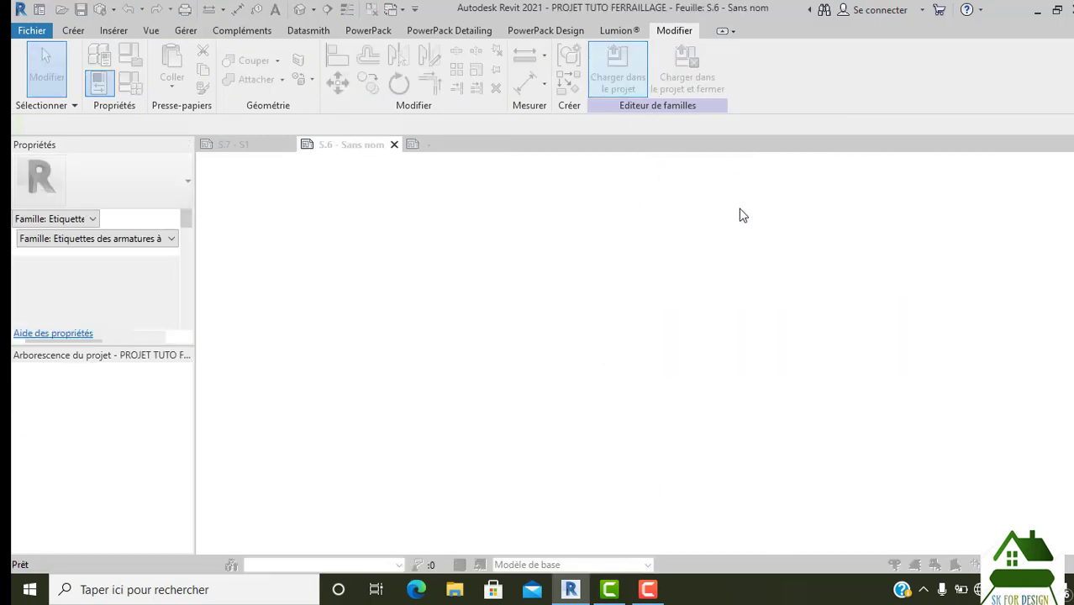
pyautogui.click(453, 245)
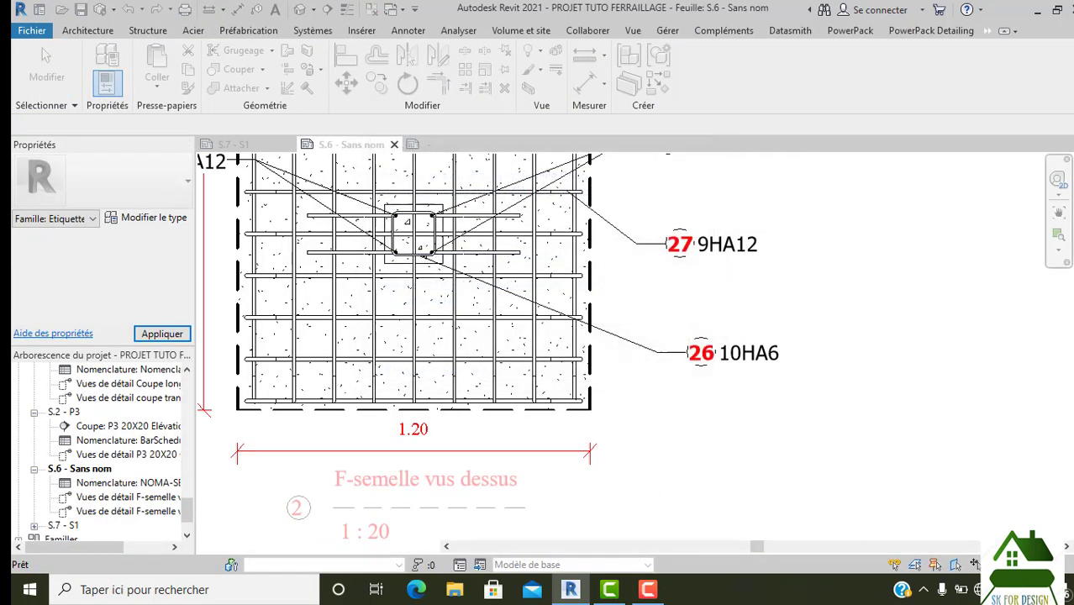
pyautogui.press('Escape')
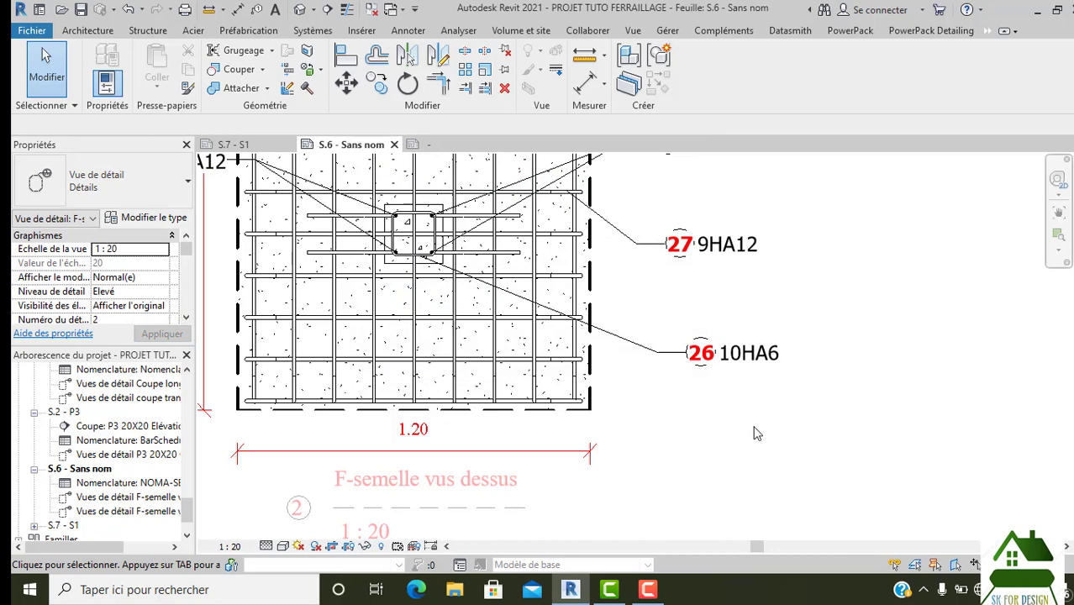
pyautogui.scroll(2, 726, 382)
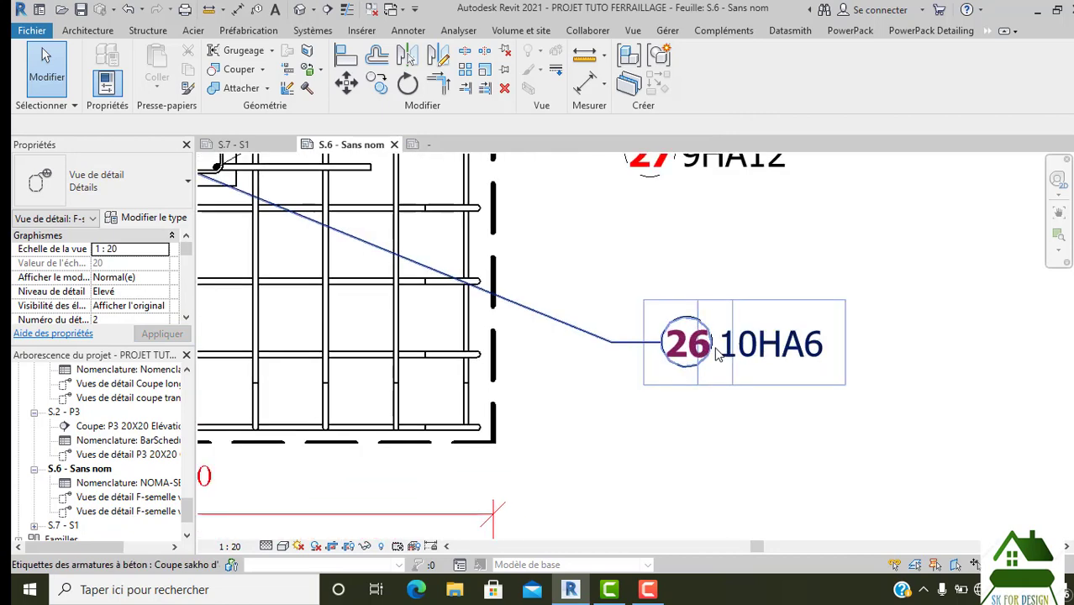
pyautogui.scroll(2, 697, 413)
# Step: Edit the 26 tag's family to give its circle a 2.50 radius
pyautogui.doubleClick(672, 340)
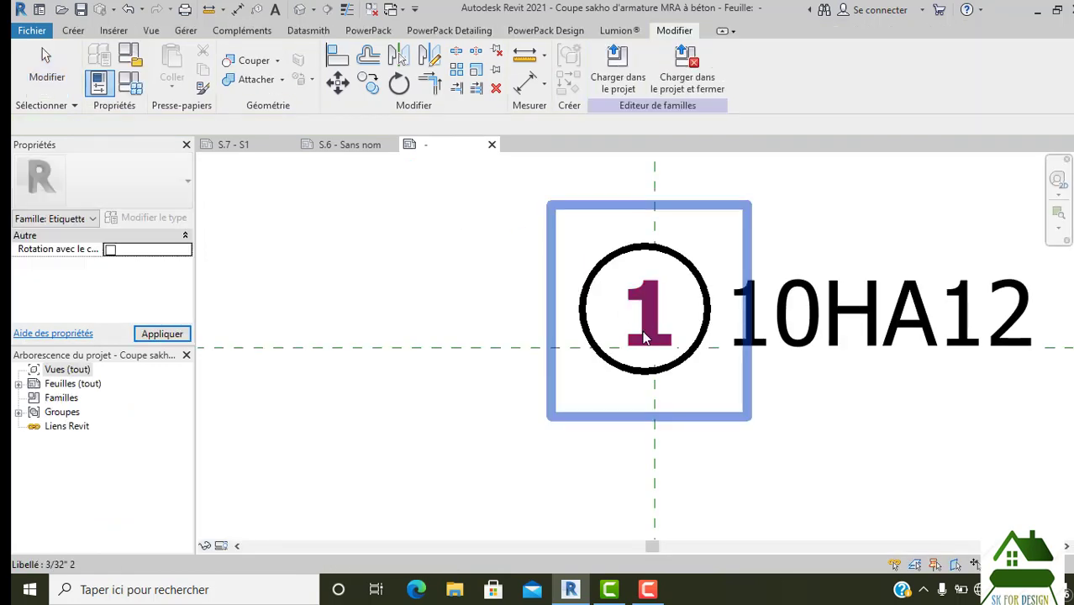
pyautogui.click(677, 254)
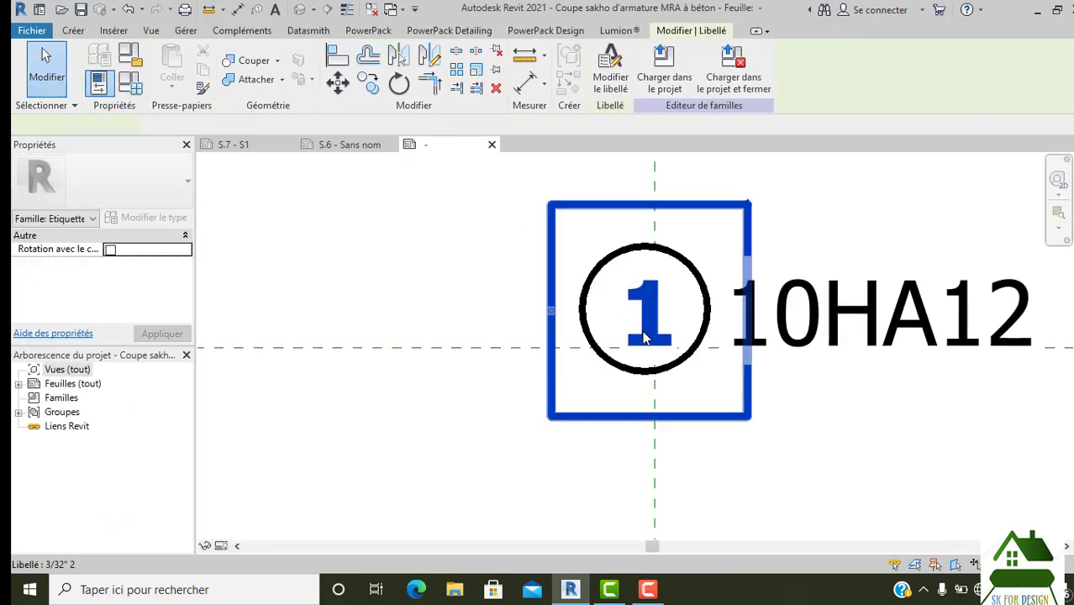
pyautogui.click(708, 300)
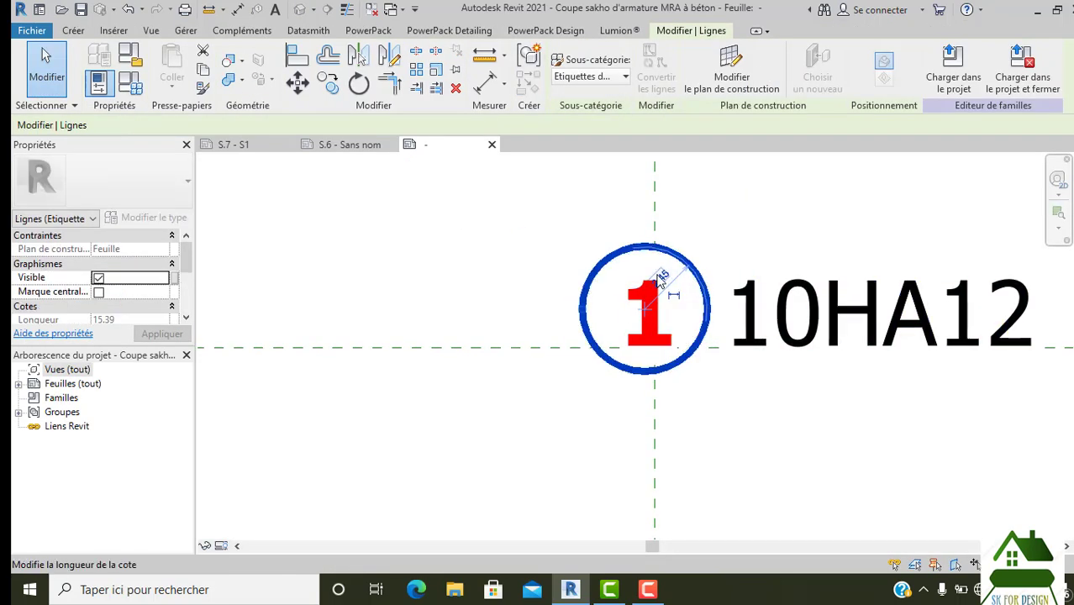
pyautogui.click(661, 280)
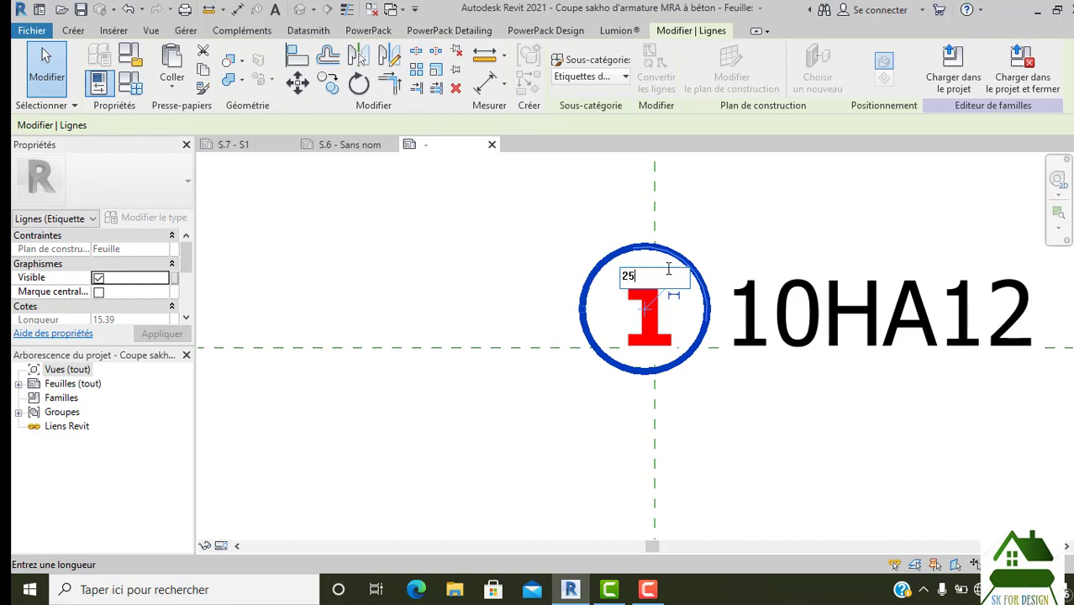
pyautogui.press('Return')
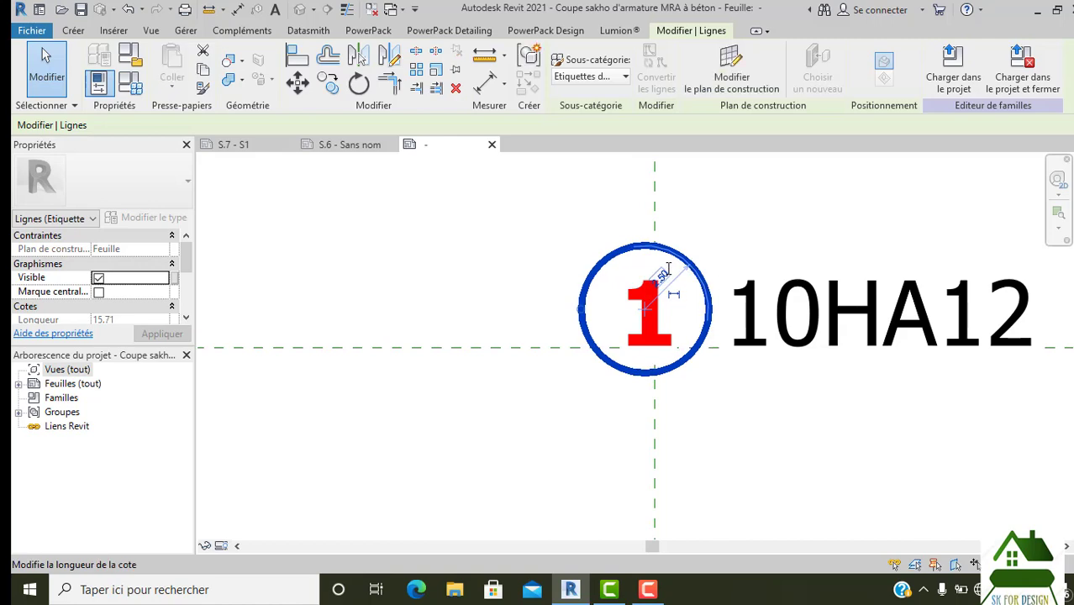
pyautogui.click(702, 411)
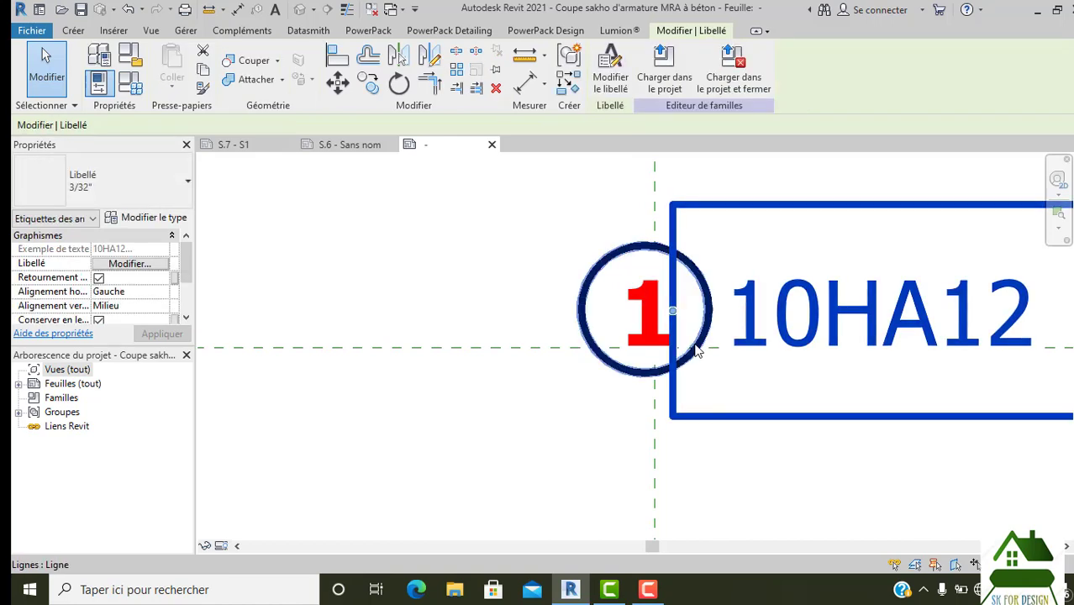
pyautogui.click(683, 462)
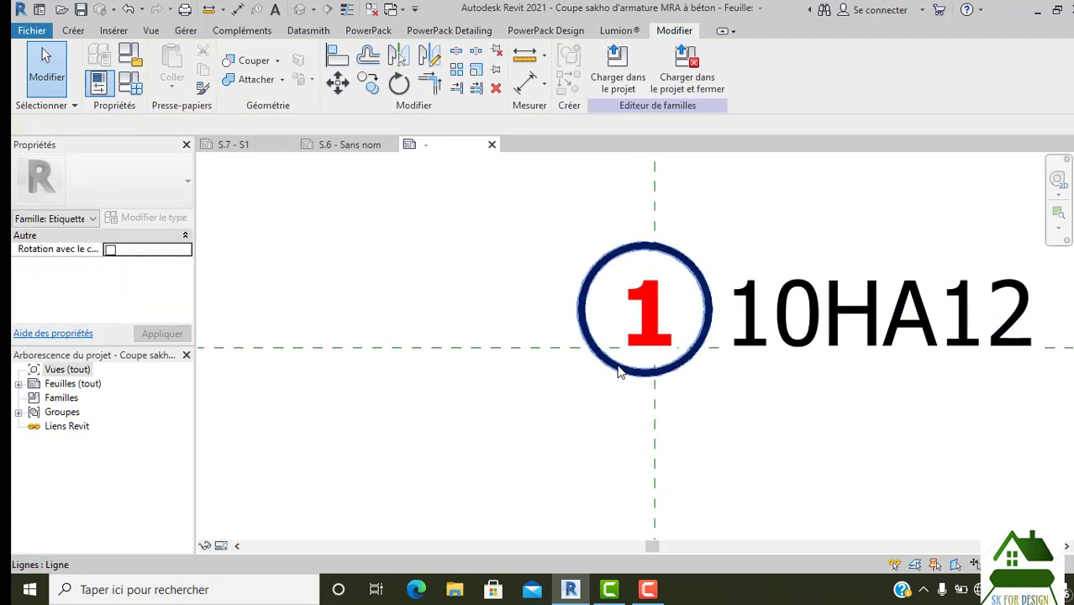
# Step: Reload the tag family into the project, replacing the existing version
pyautogui.click(617, 67)
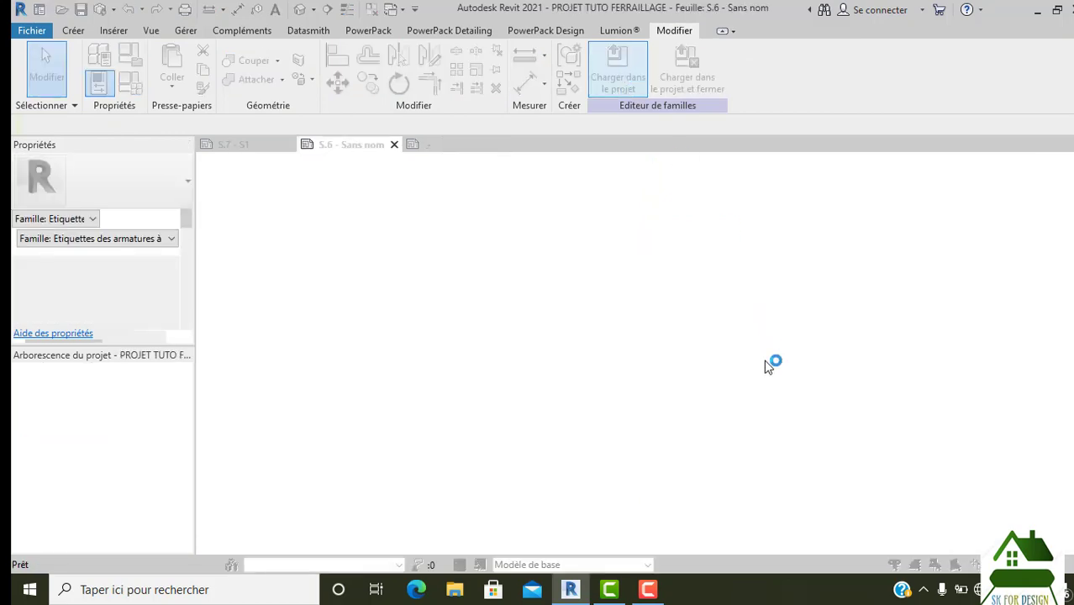
pyautogui.click(639, 250)
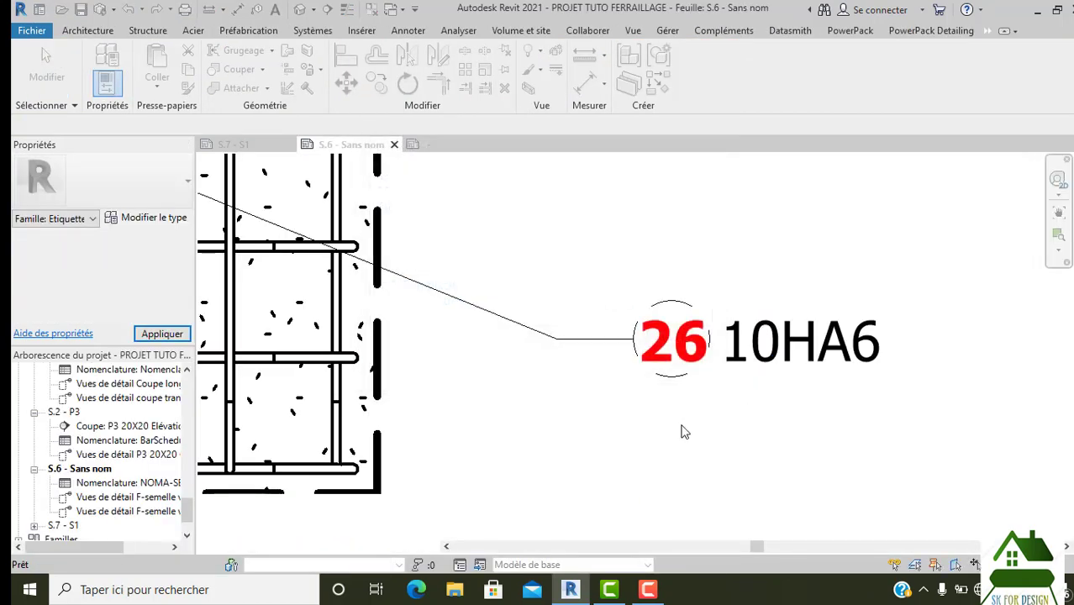
pyautogui.scroll(-1, 679, 367)
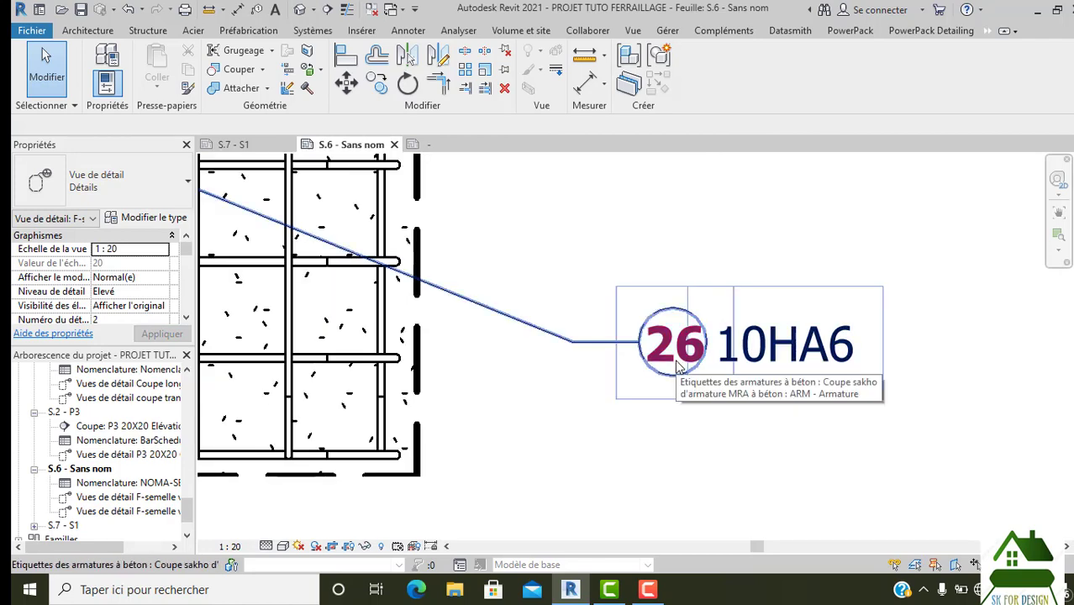
pyautogui.scroll(2, 677, 369)
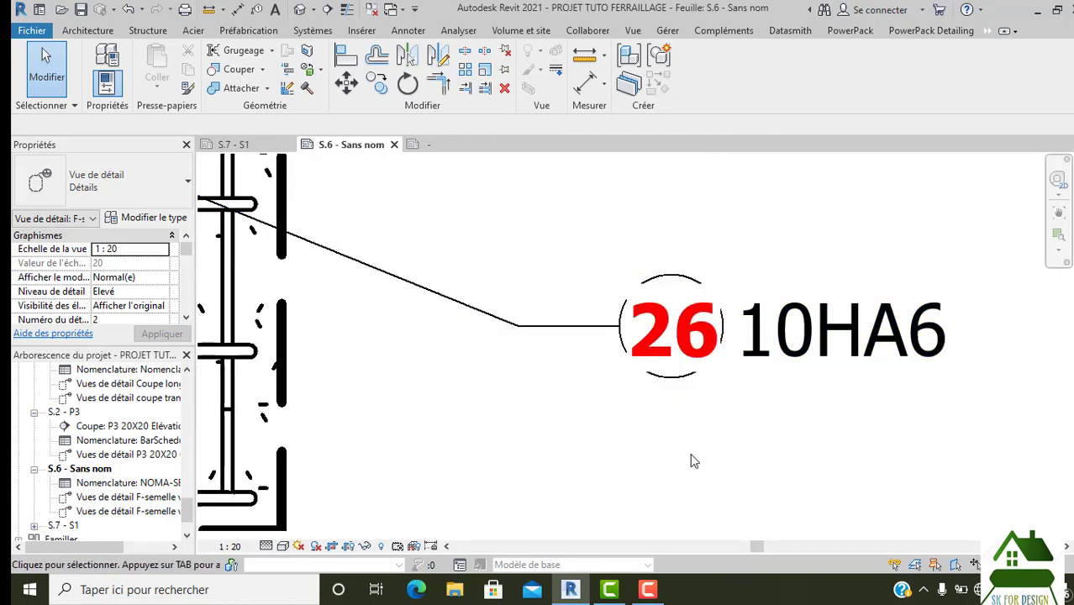
# Step: Edit the 26 10HA6 tag's family to set the circle radius to 3.00
pyautogui.doubleClick(678, 379)
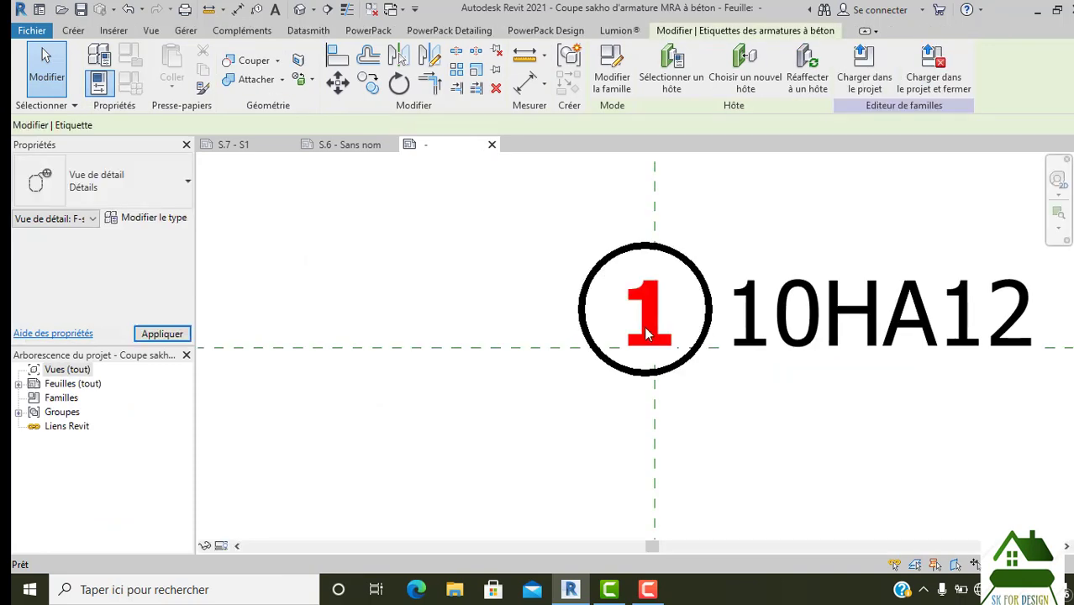
pyautogui.click(666, 290)
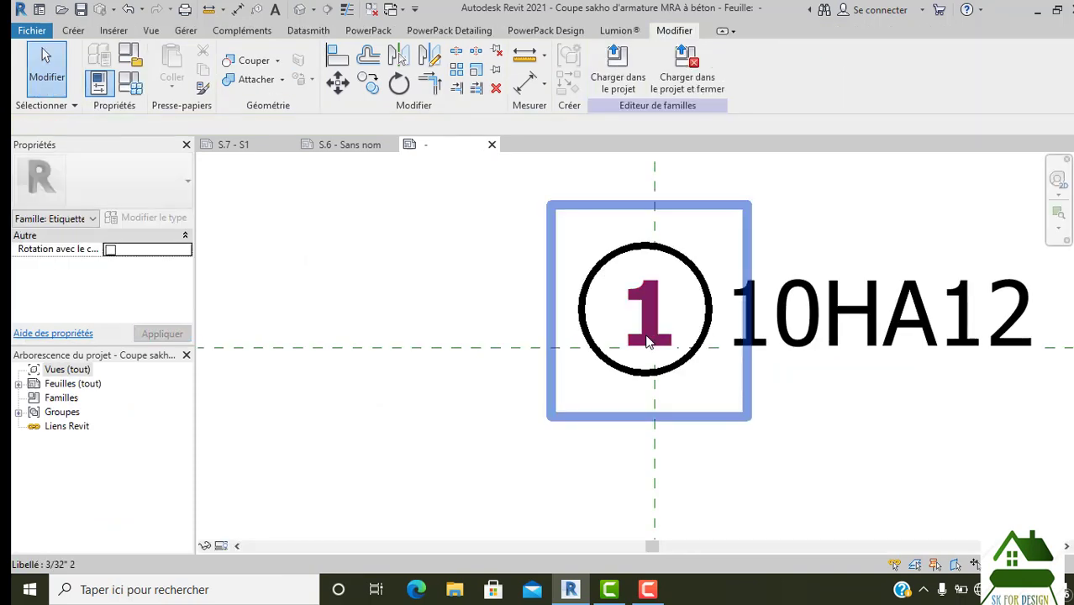
pyautogui.click(669, 252)
pyautogui.click(663, 279)
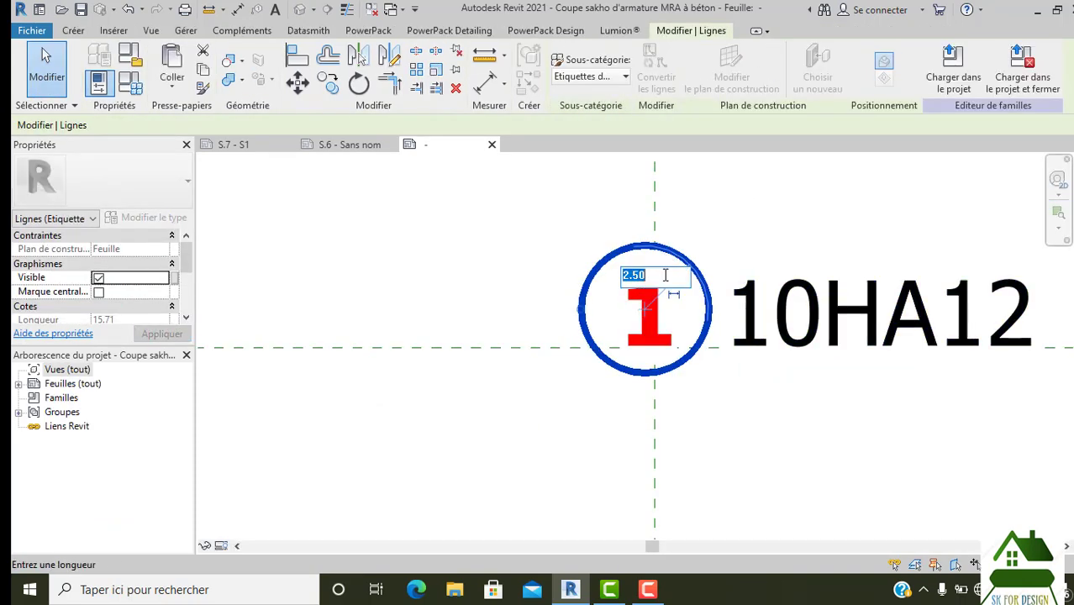
pyautogui.write('3')
pyautogui.press('Return')
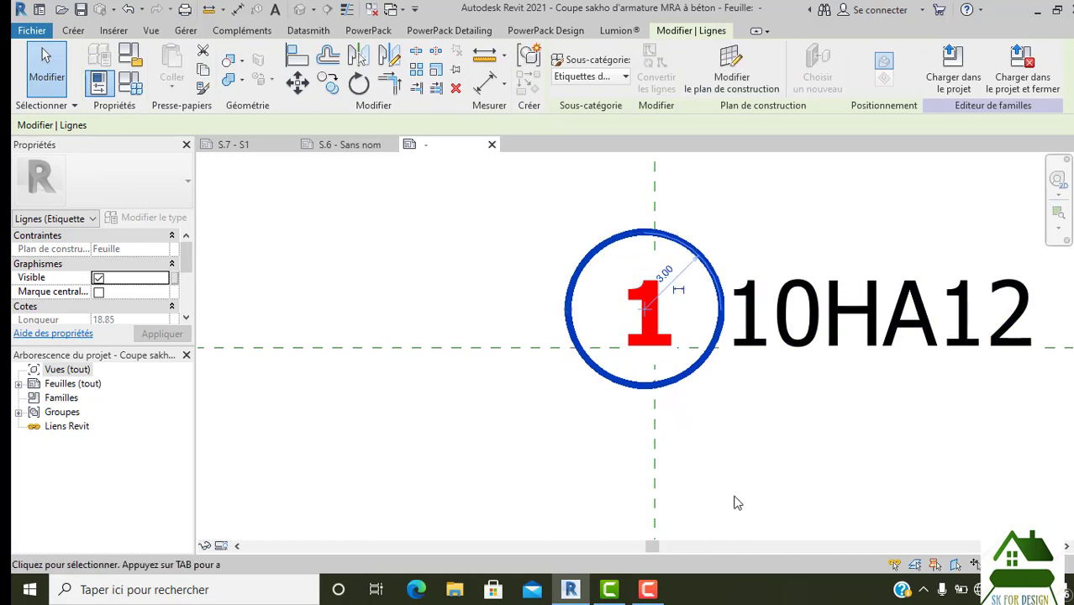
pyautogui.press('Escape')
pyautogui.click(702, 373)
pyautogui.press('Escape')
# Step: Load the 3.00-radius tag family into the project, replacing the existing version
pyautogui.click(603, 84)
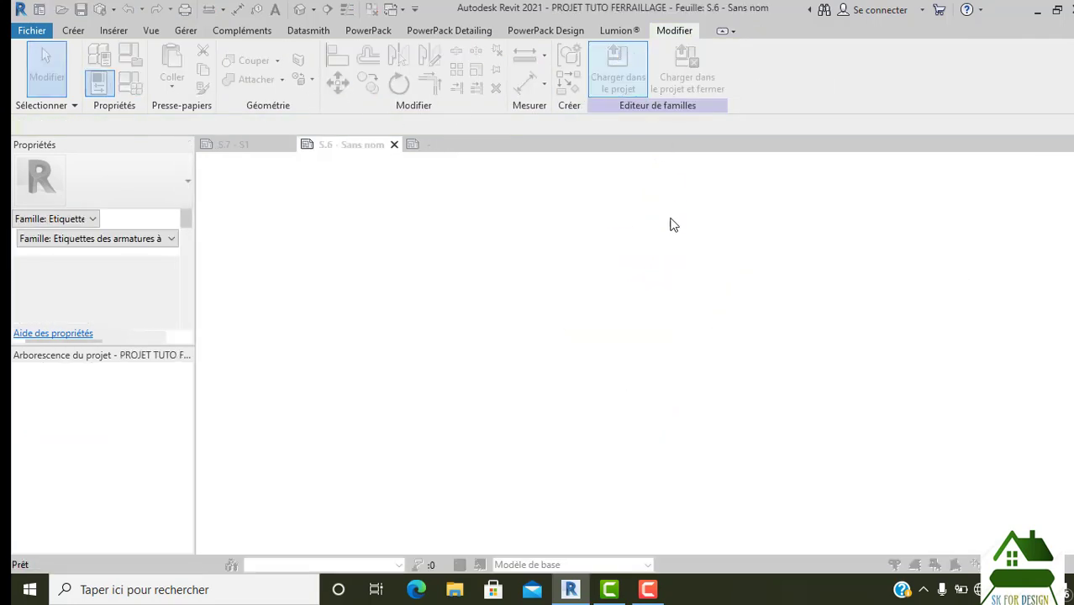
pyautogui.click(575, 263)
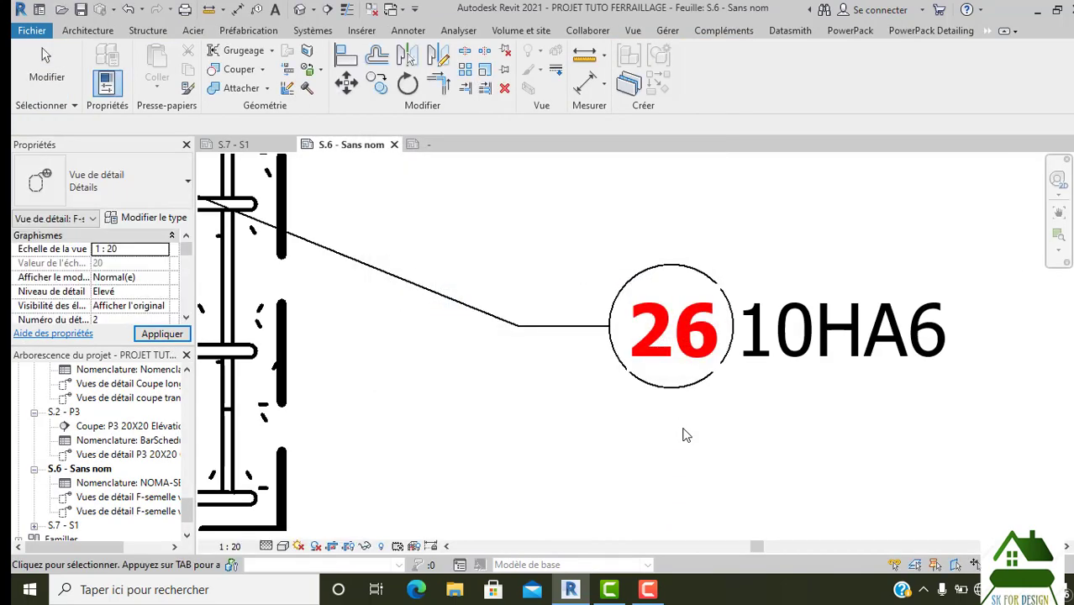
pyautogui.scroll(-2, 822, 452)
pyautogui.scroll(-2, 821, 452)
pyautogui.scroll(-1, 826, 456)
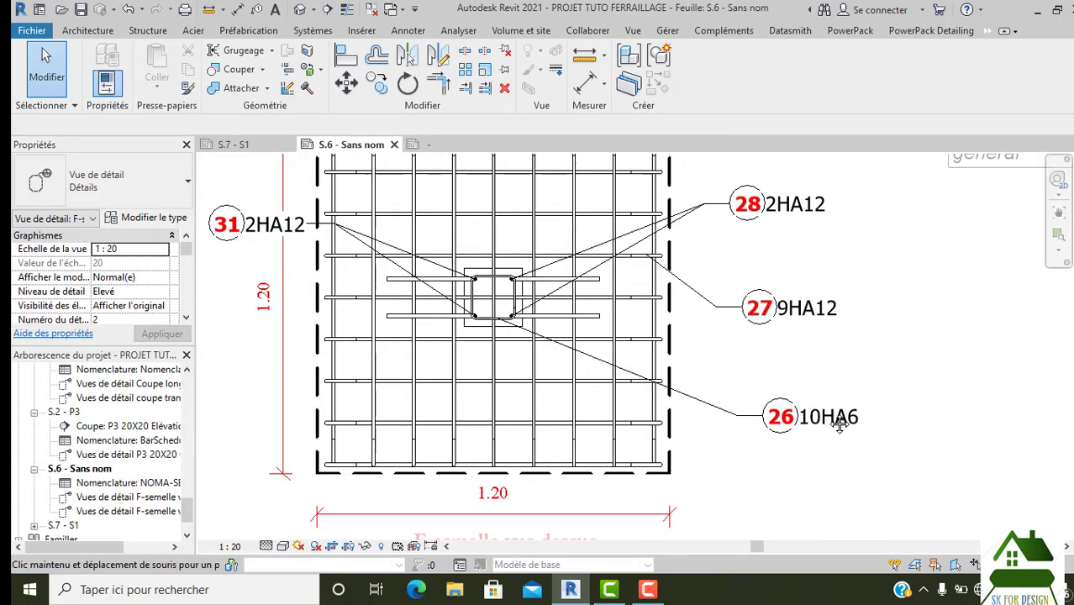
pyautogui.scroll(-1, 826, 455)
pyautogui.scroll(-1, 830, 445)
pyautogui.scroll(3, 823, 420)
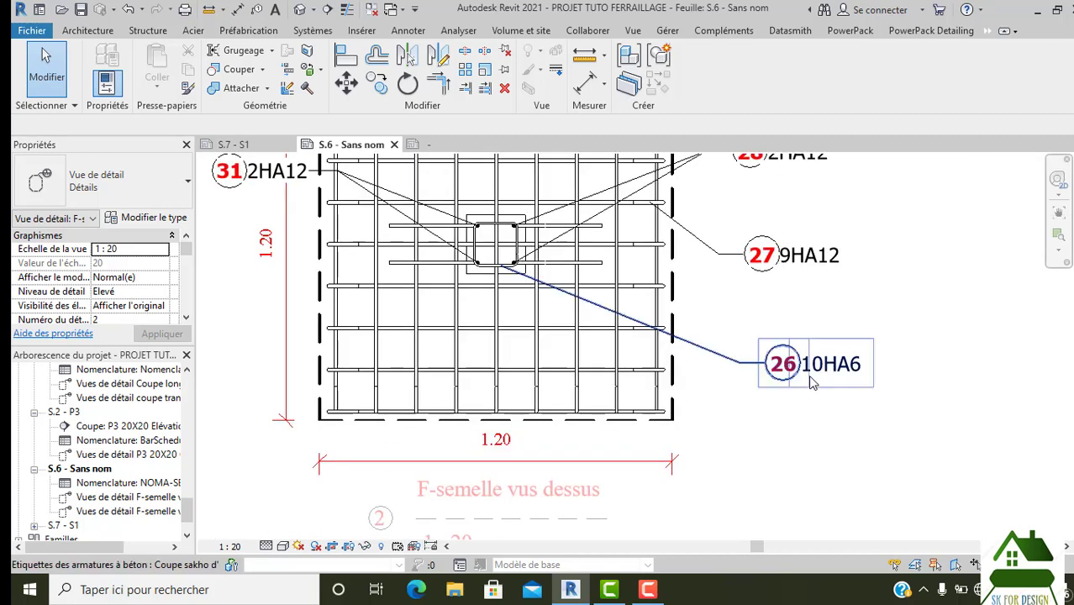
# Step: In the tag family, set the label text size (Taille du texte) to 2 mm
pyautogui.doubleClick(809, 380)
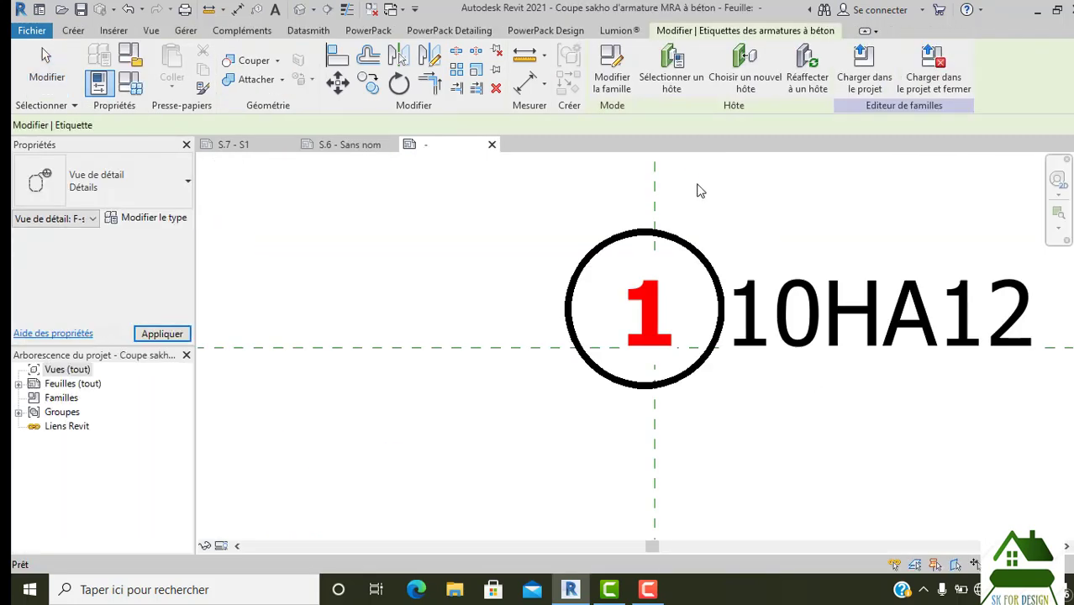
pyautogui.click(657, 288)
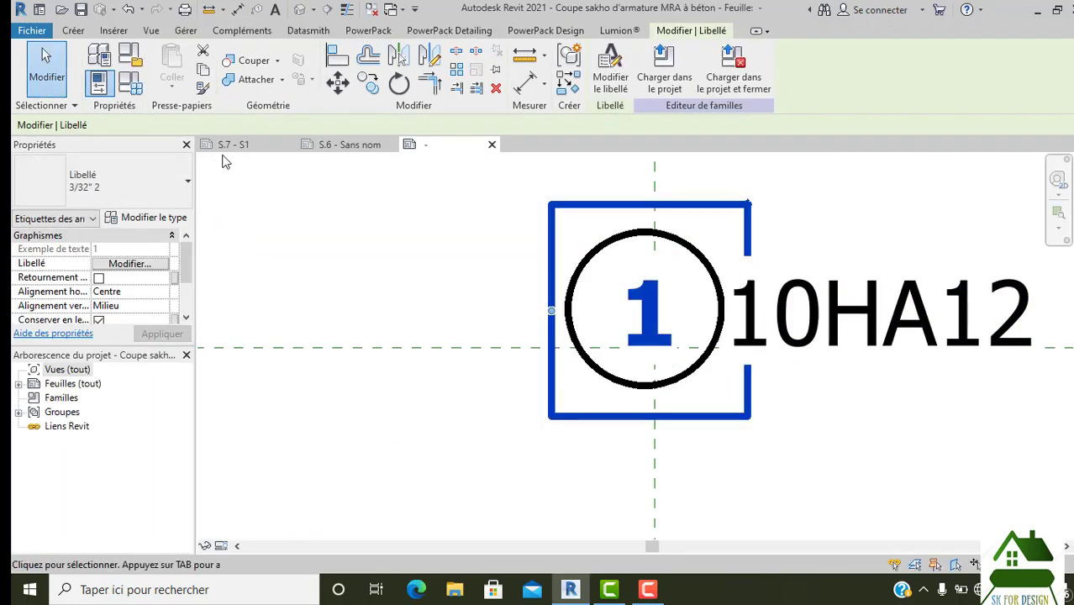
pyautogui.click(151, 218)
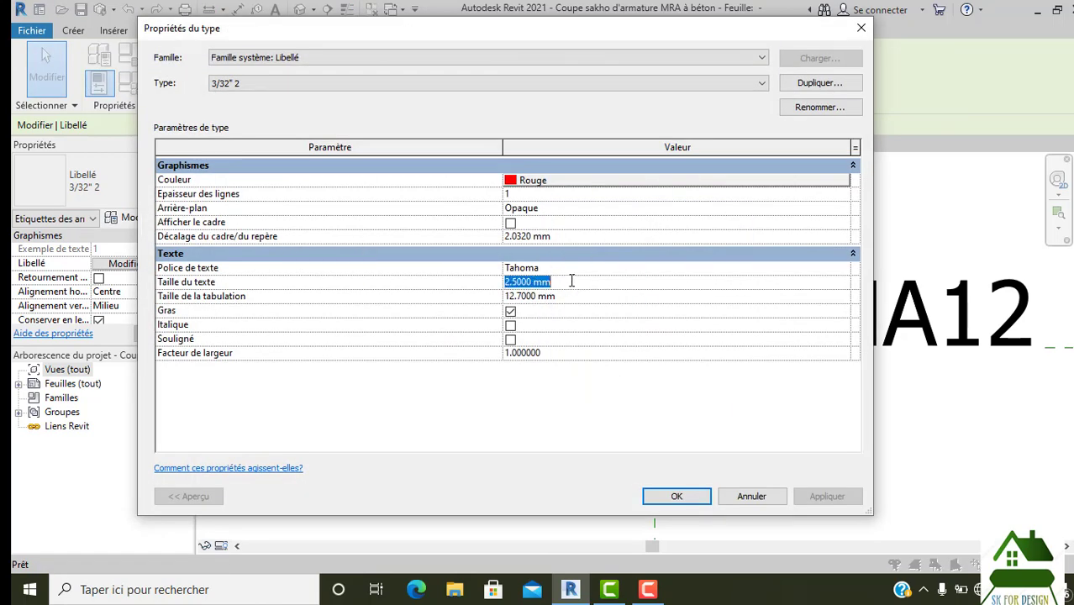
pyautogui.click(659, 499)
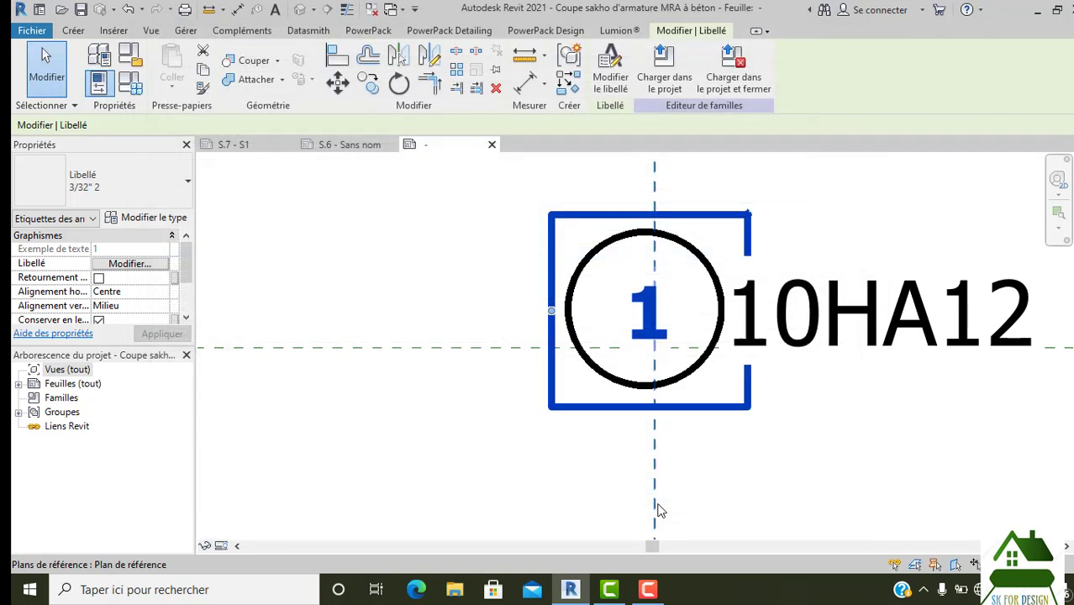
pyautogui.click(853, 411)
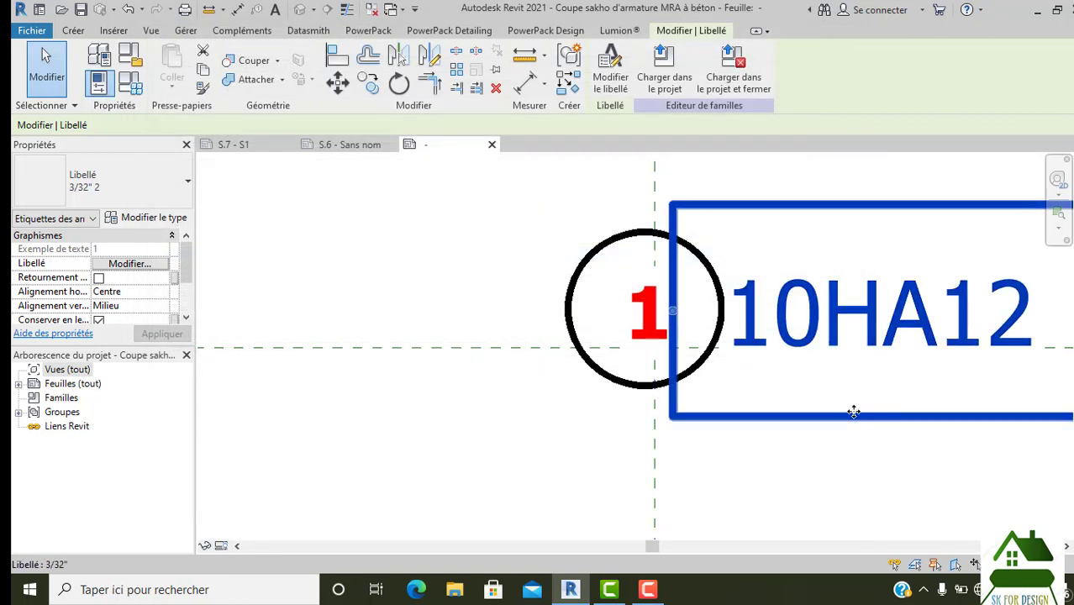
pyautogui.click(168, 217)
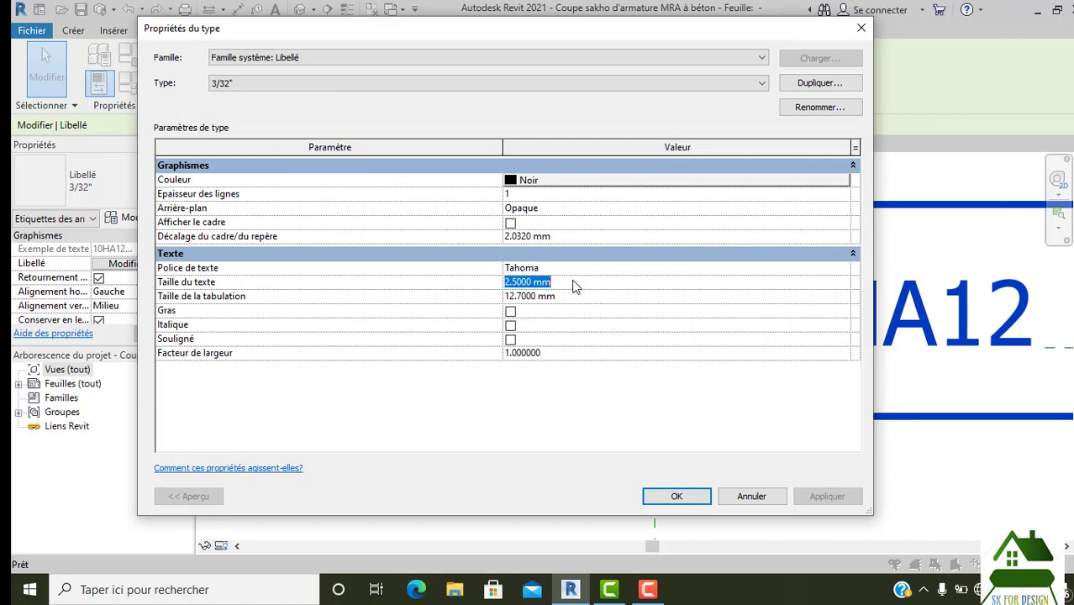
pyautogui.write('2')
pyautogui.click(676, 496)
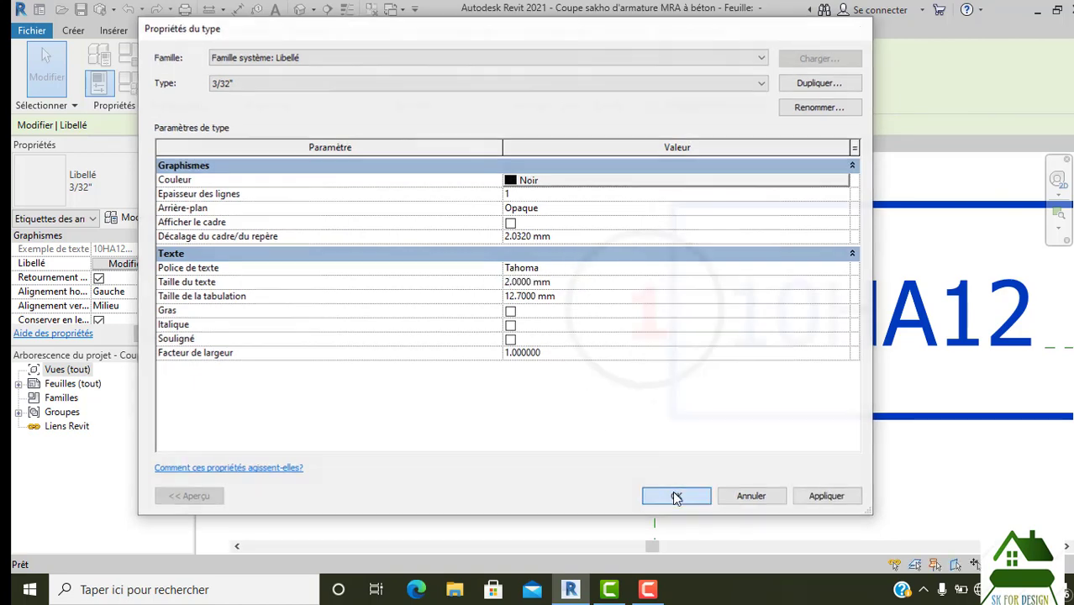
pyautogui.click(674, 496)
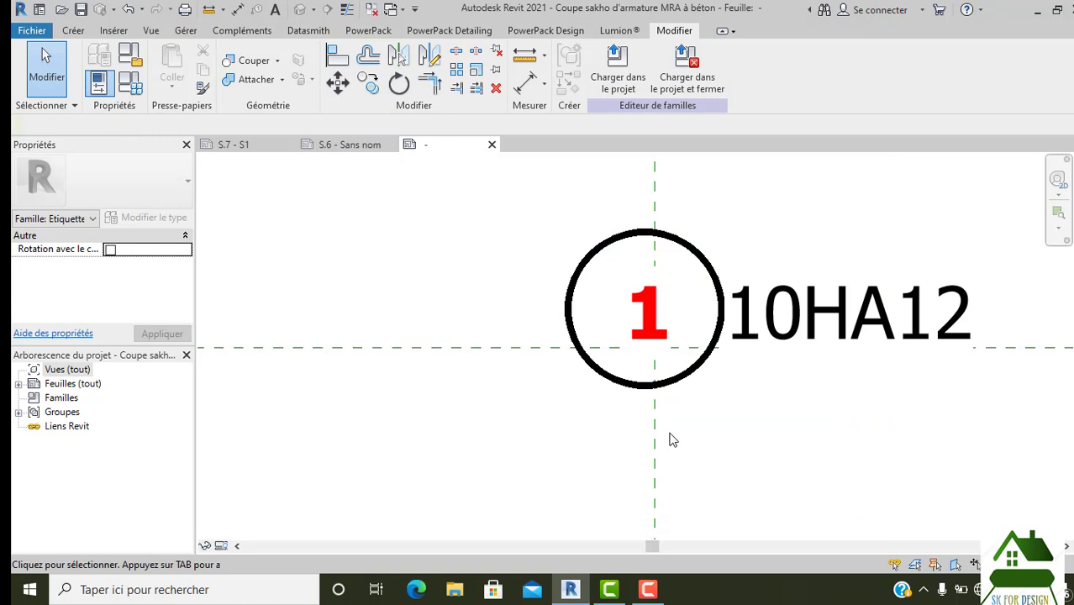
# Step: Reduce the tag circle radius to 2.5
pyautogui.click(656, 388)
pyautogui.click(664, 271)
pyautogui.write('2.5')
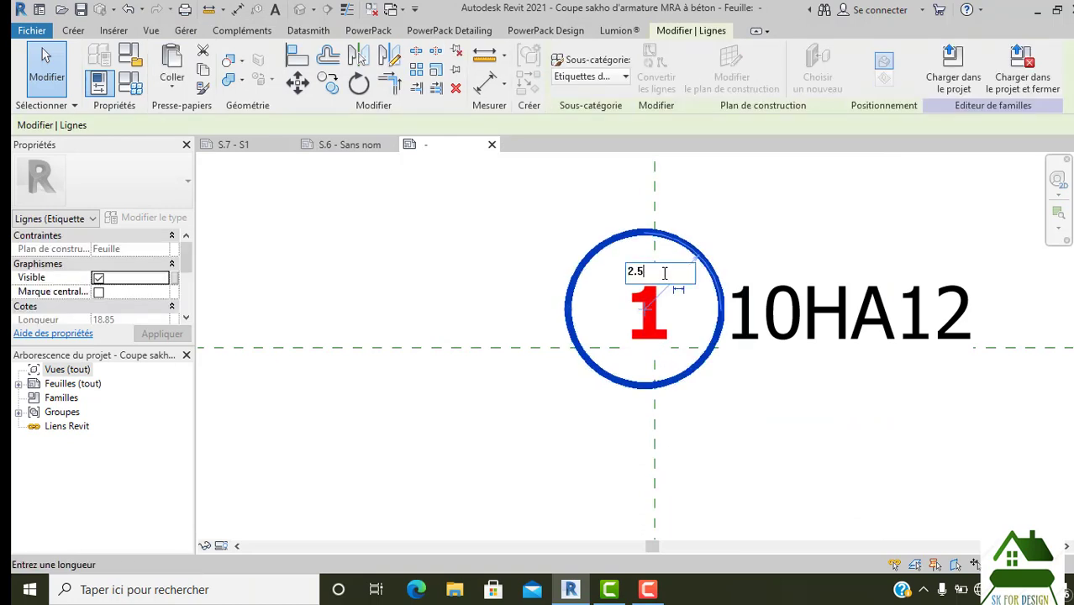
pyautogui.press('Return')
pyautogui.click(662, 425)
pyautogui.click(718, 427)
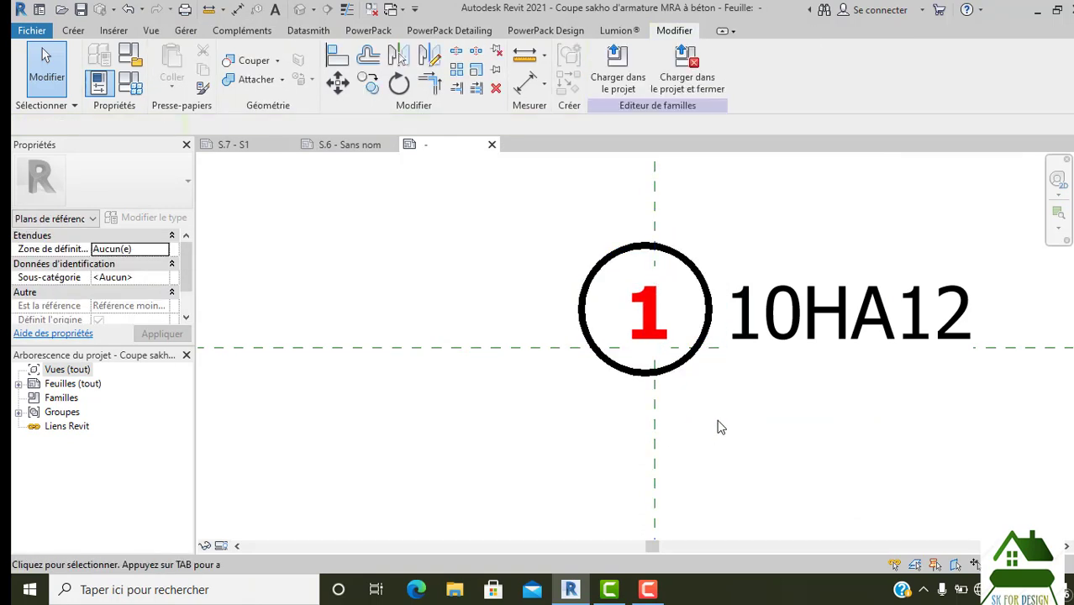
# Step: Load the edited tag family into the project, replacing the existing version
pyautogui.click(618, 67)
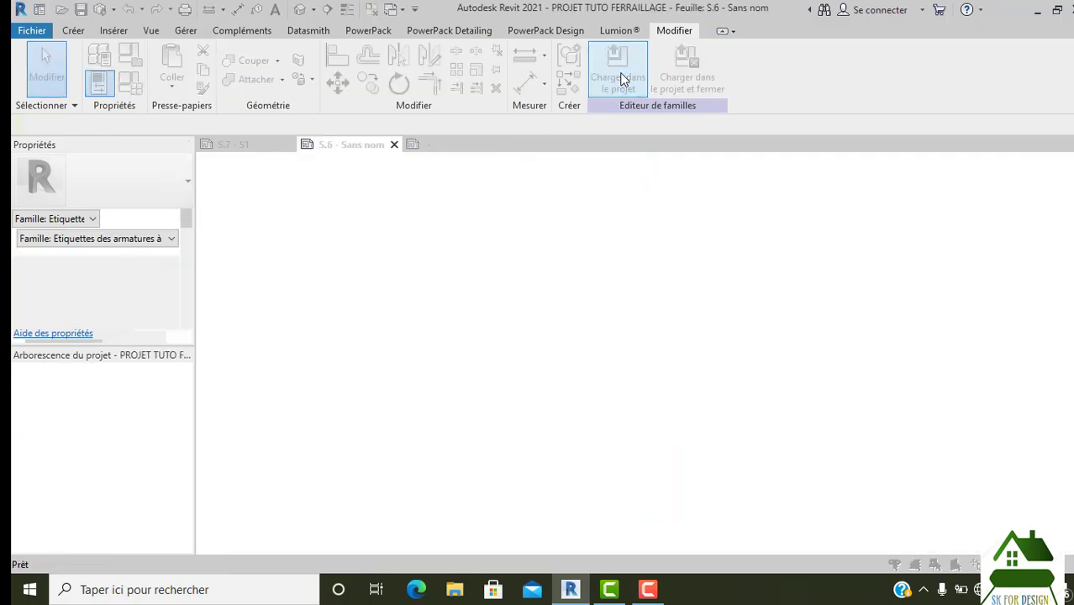
pyautogui.click(568, 256)
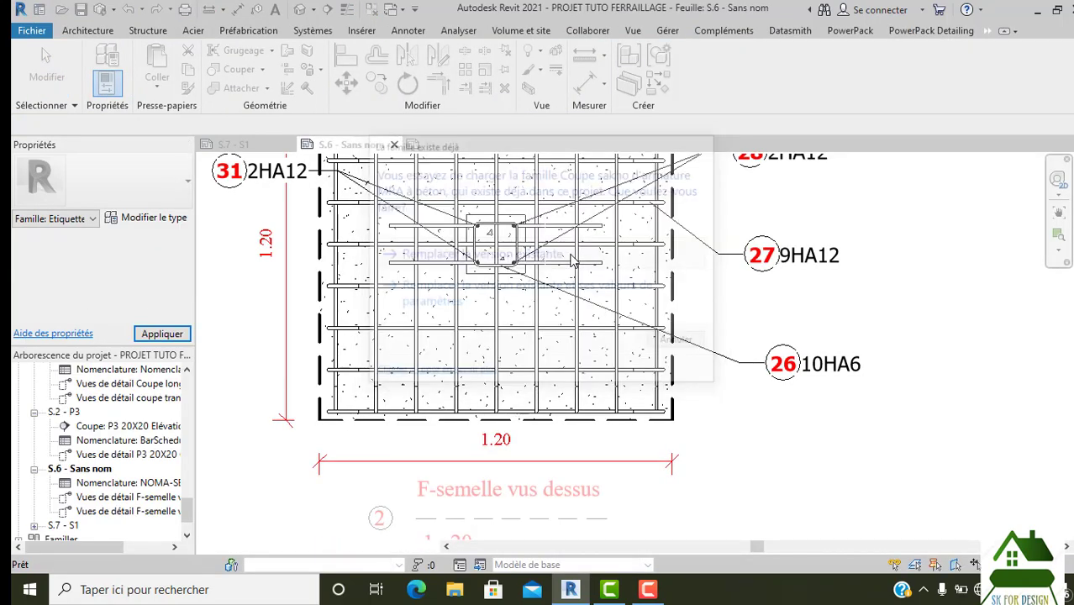
pyautogui.scroll(-1, 767, 424)
pyautogui.scroll(-2, 768, 421)
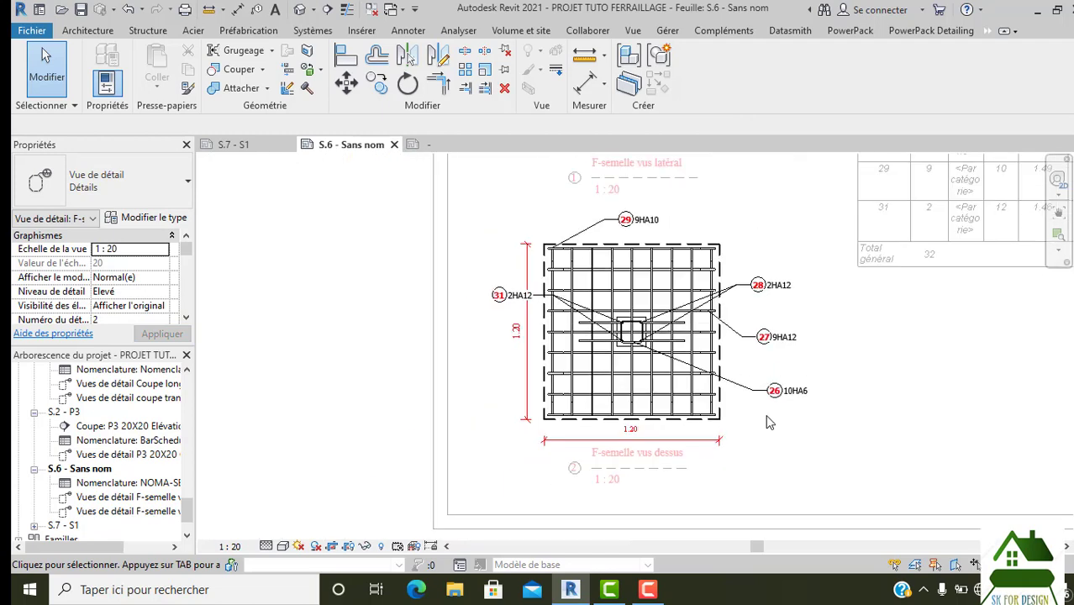
pyautogui.scroll(2, 731, 269)
# Step: Deactivate the footing view, switch to sheet S.7 - S1 and activate its Coupe X-X viewport
pyautogui.rightClick(708, 218)
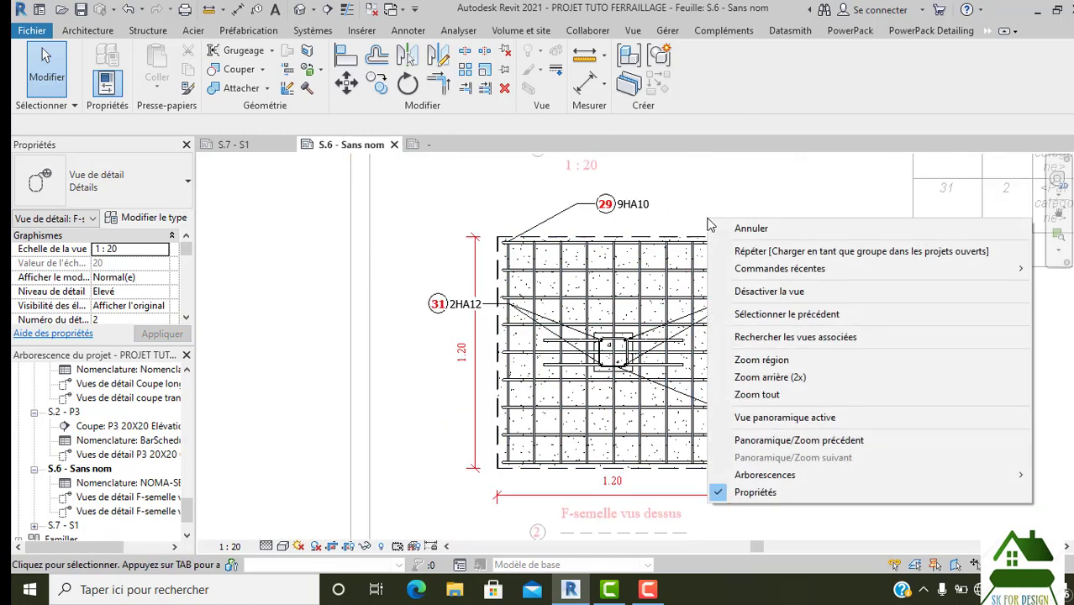
pyautogui.click(761, 291)
pyautogui.scroll(-2, 672, 252)
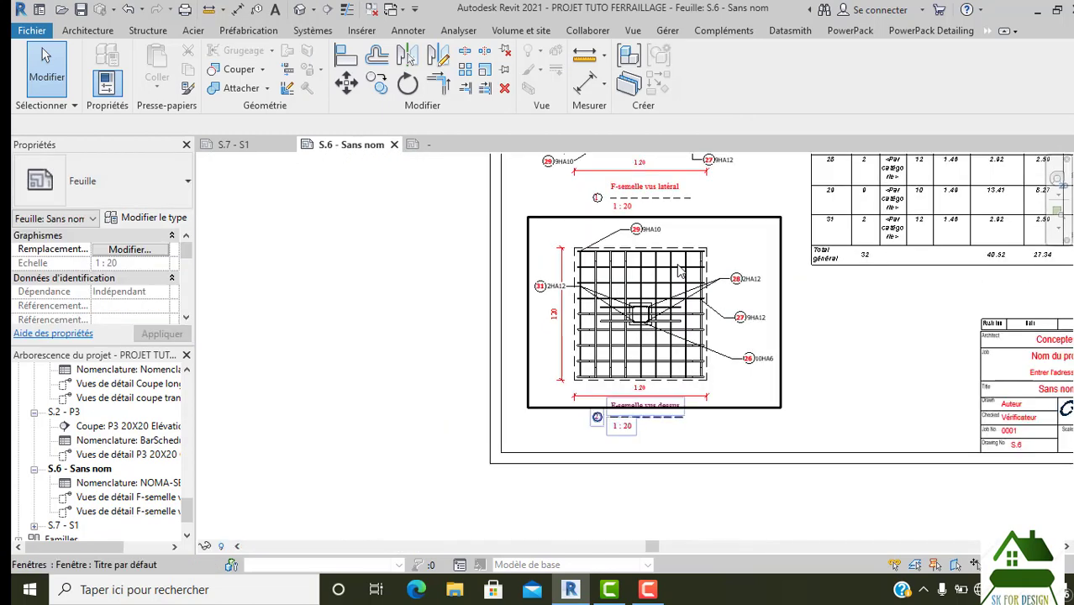
pyautogui.moveTo(797, 354); pyautogui.dragTo(657, 428, button='middle')
pyautogui.scroll(-2, 662, 424)
pyautogui.scroll(1, 664, 422)
pyautogui.scroll(-1, 644, 422)
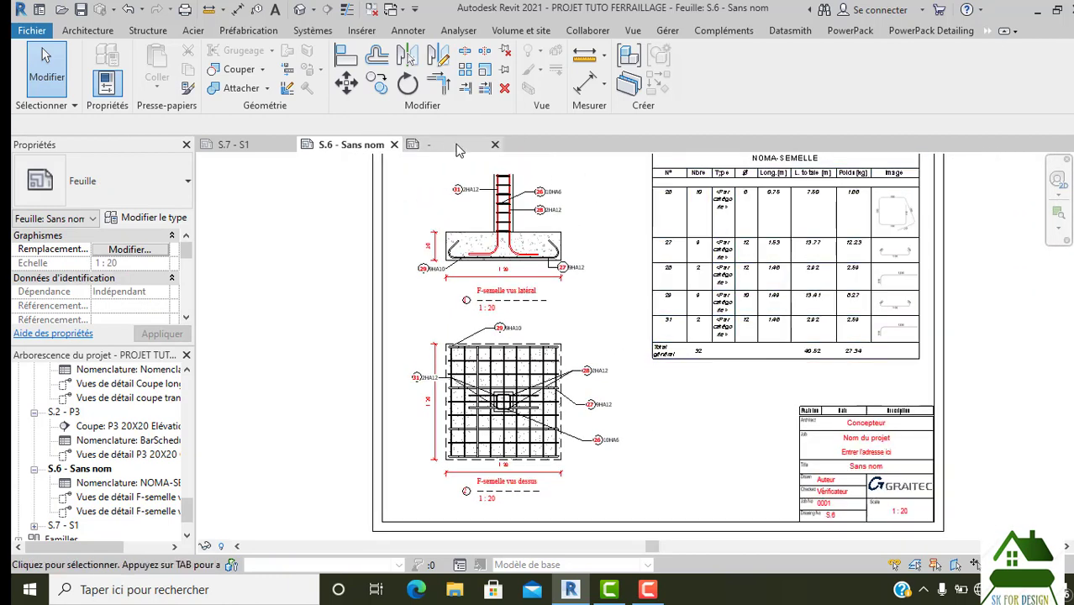
pyautogui.click(220, 148)
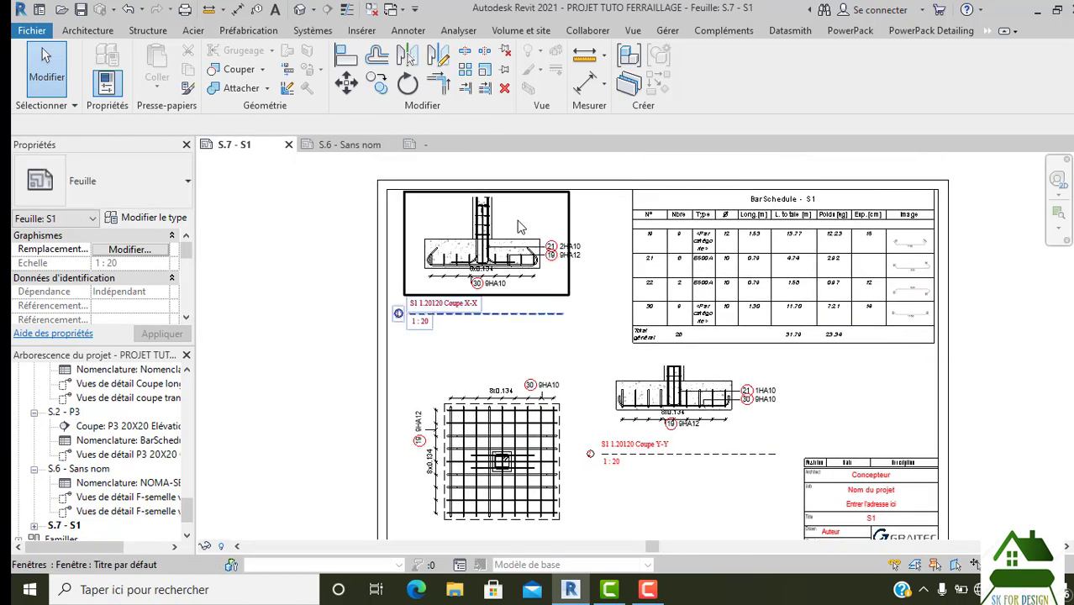
pyautogui.doubleClick(520, 227)
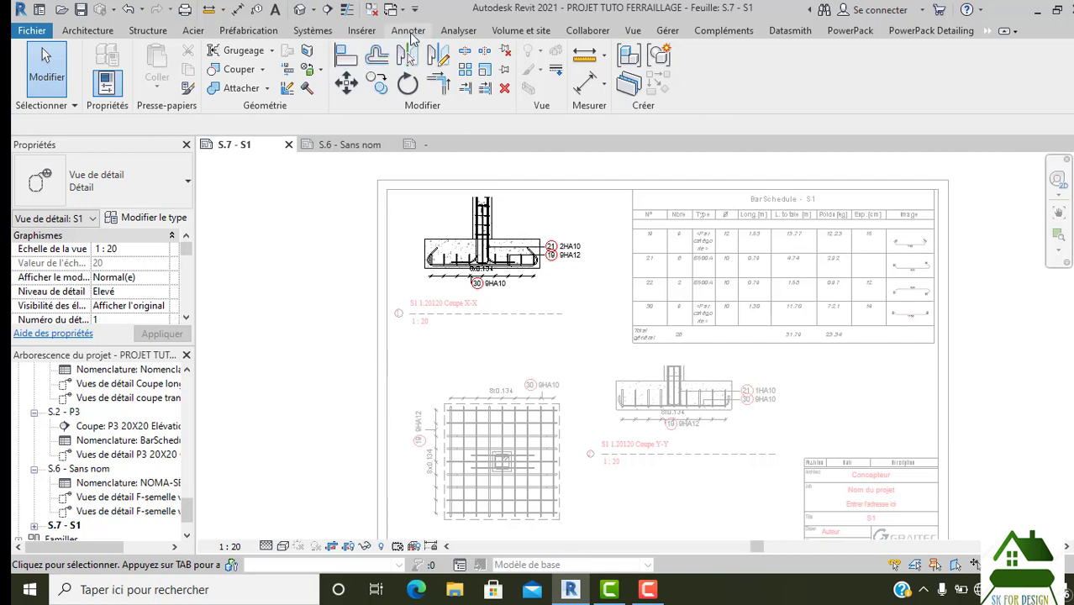
# Step: Add a 30 aligned height dimension on the footing section's left side
pyautogui.click(409, 31)
pyautogui.click(103, 67)
pyautogui.scroll(2, 427, 252)
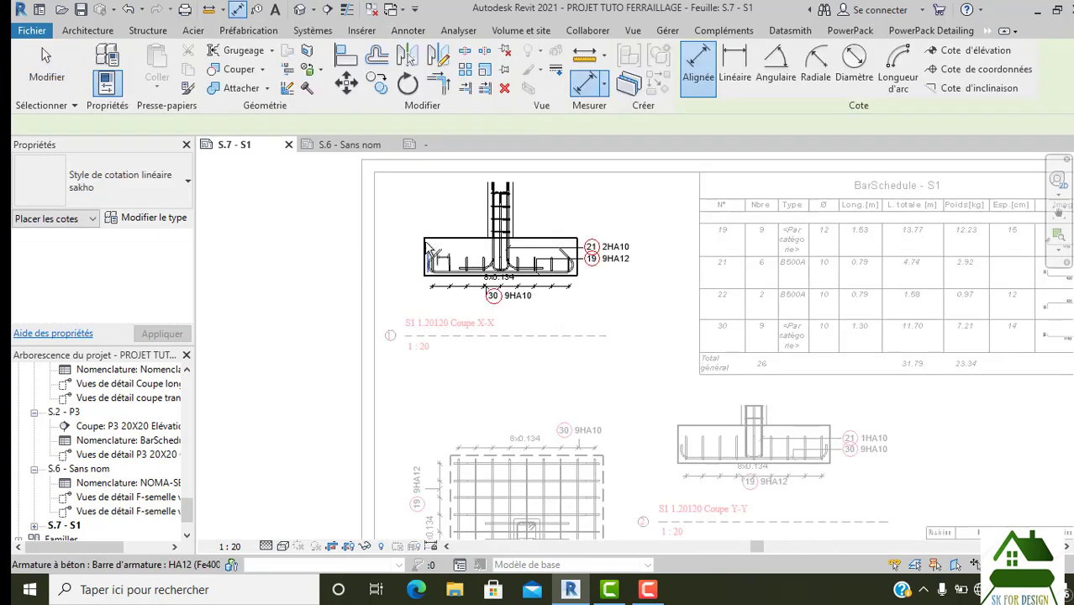
pyautogui.scroll(2, 426, 250)
pyautogui.scroll(1, 435, 319)
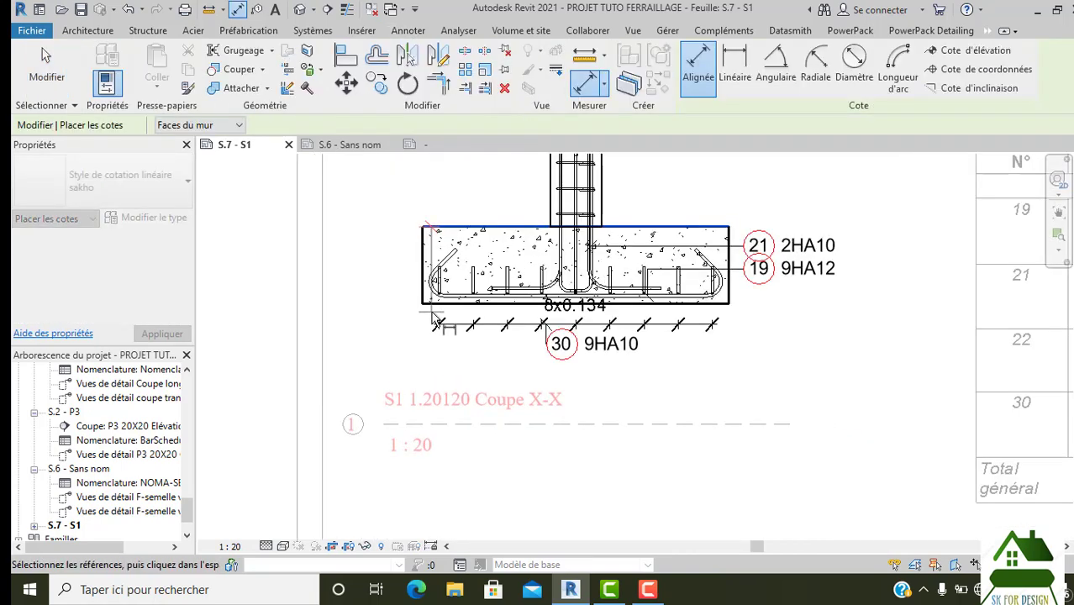
pyautogui.click(432, 304)
pyautogui.click(402, 267)
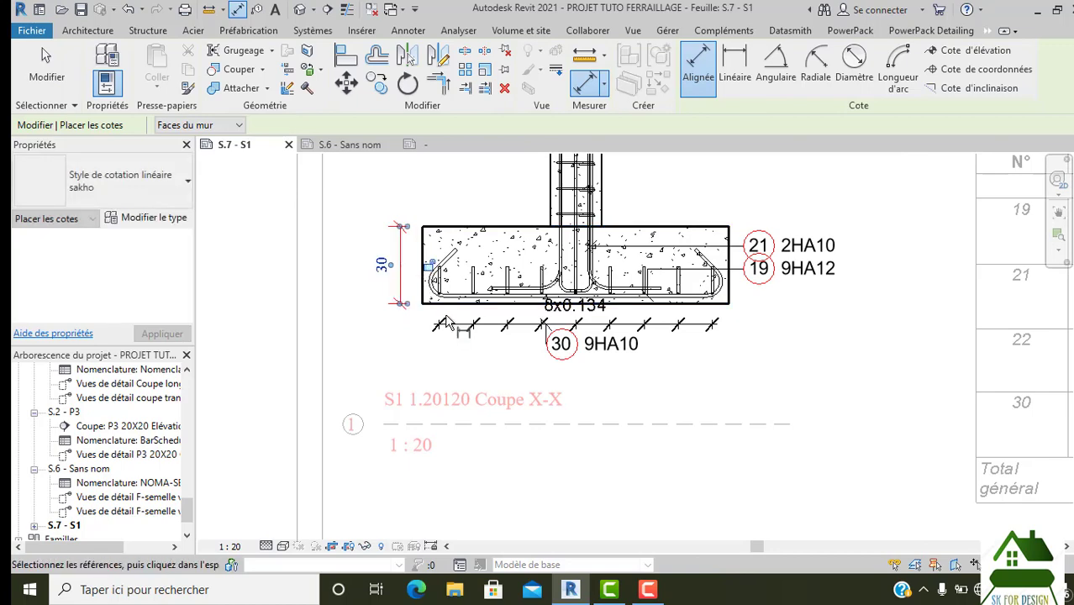
# Step: Add the 1.20 footing width dimension below the section
pyautogui.scroll(1, 431, 304)
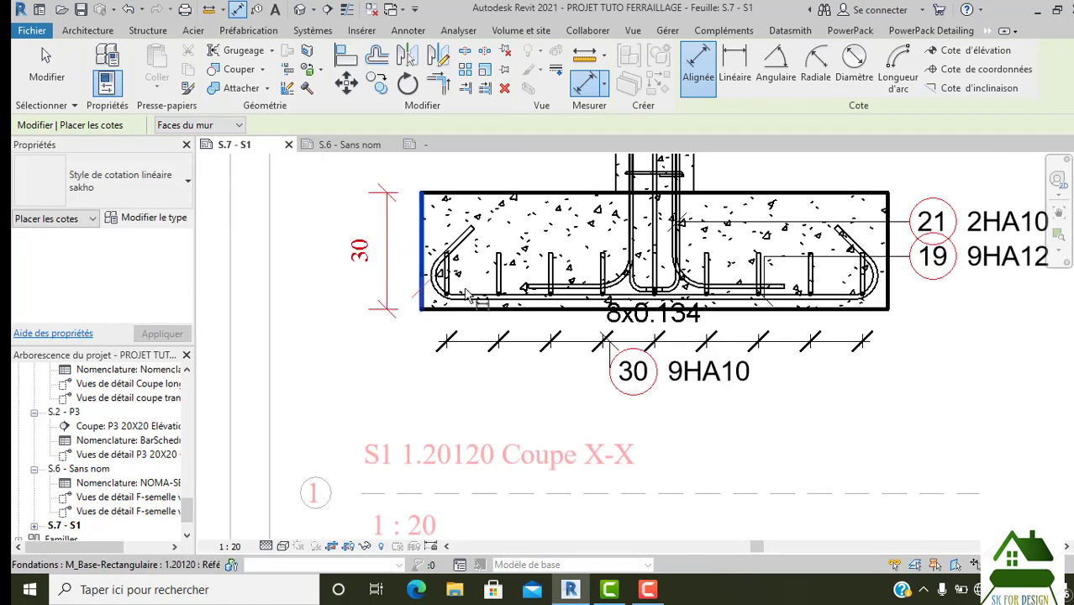
pyautogui.click(886, 290)
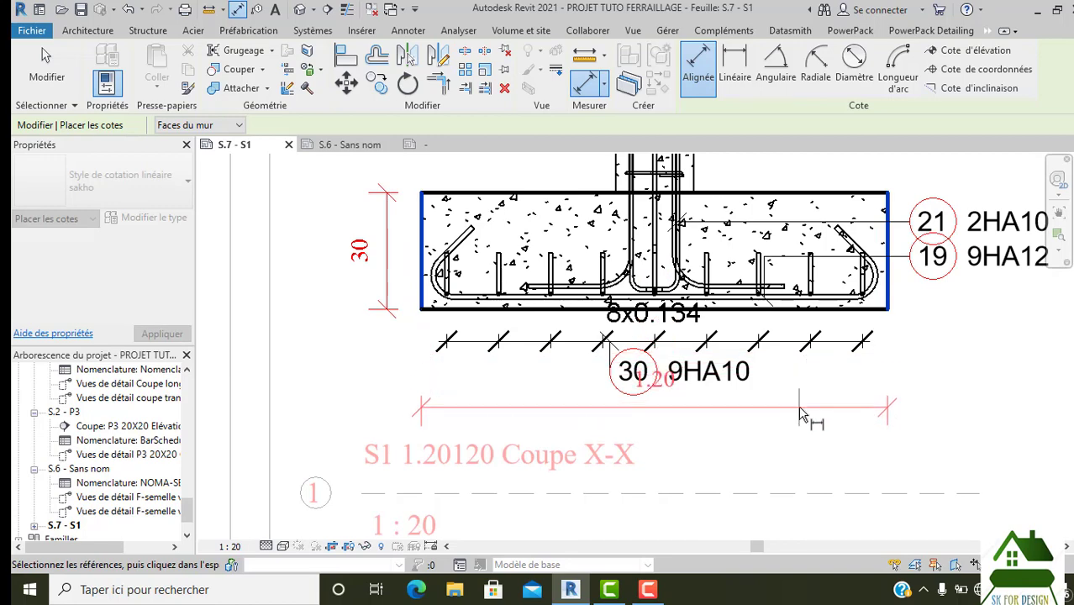
pyautogui.moveTo(798, 405); pyautogui.dragTo(698, 408, button='middle')
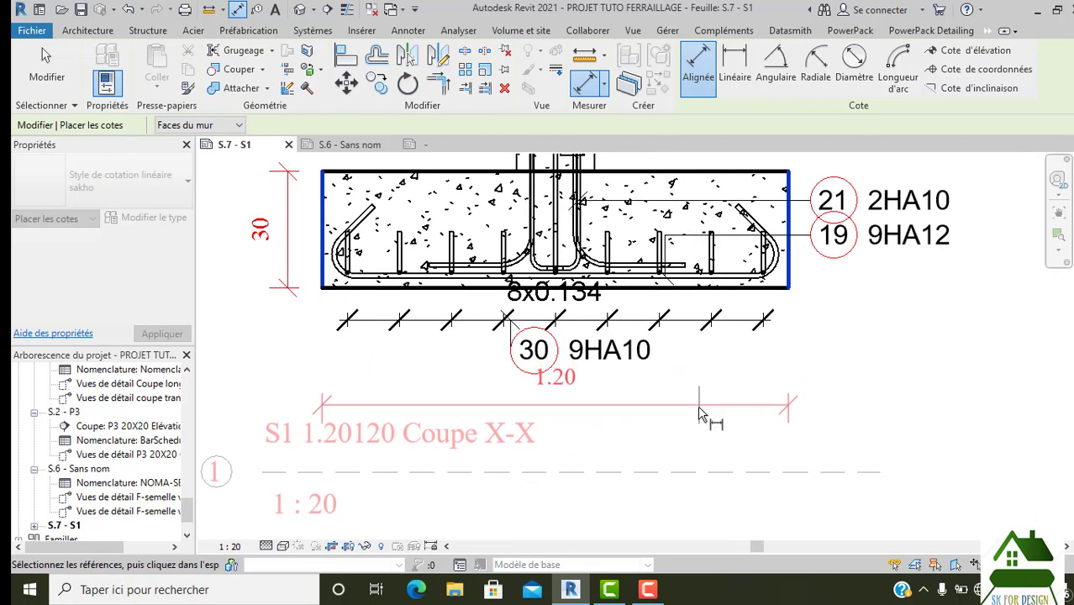
pyautogui.click(700, 414)
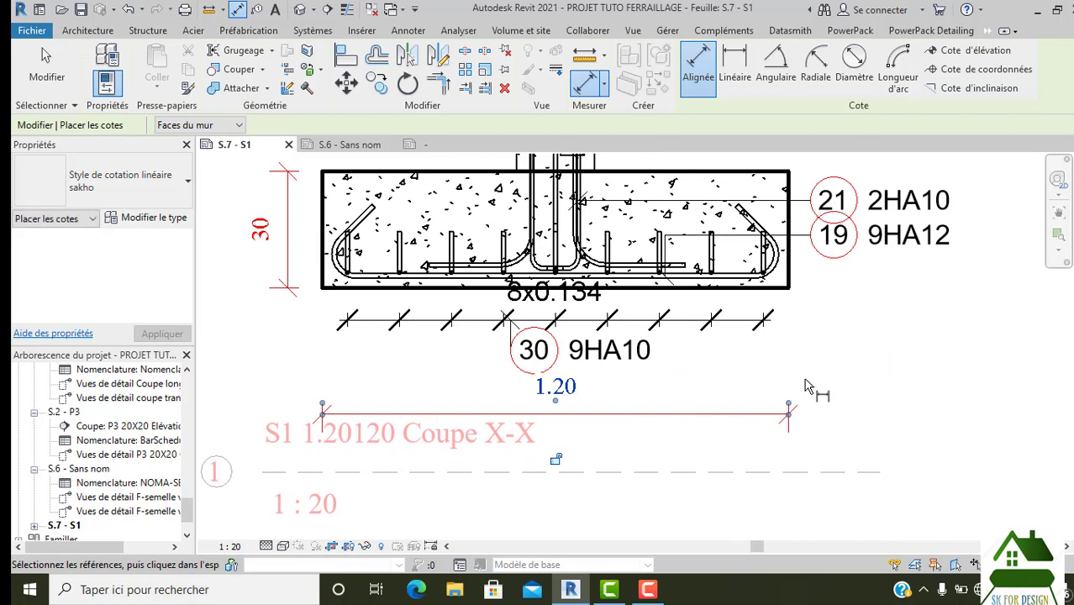
pyautogui.moveTo(805, 386); pyautogui.dragTo(794, 336, button='middle')
pyautogui.scroll(-1, 731, 353)
pyautogui.scroll(-2, 542, 415)
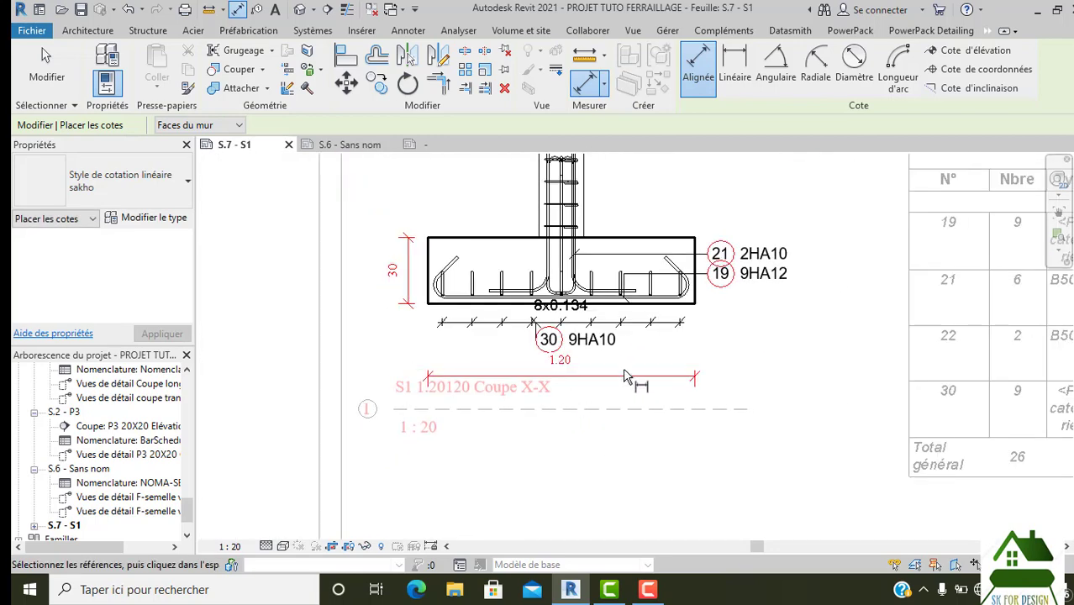
pyautogui.scroll(2, 616, 306)
pyautogui.press('Escape')
pyautogui.press('Escape')
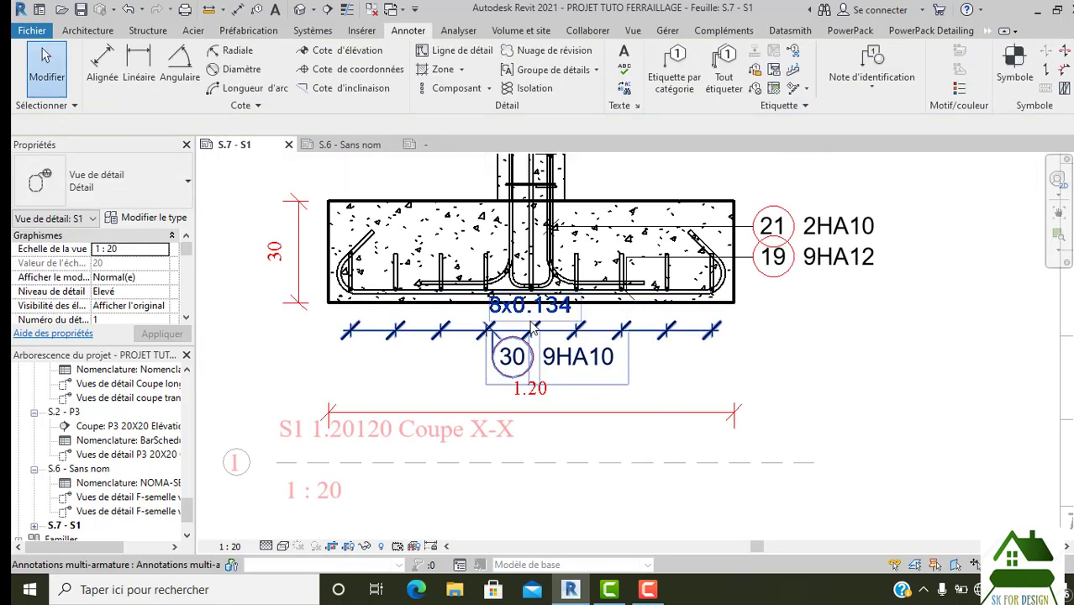
# Step: Check the 9HA10 multi-rebar annotation and 1.20 width dimension, leaving both in place
pyautogui.click(532, 329)
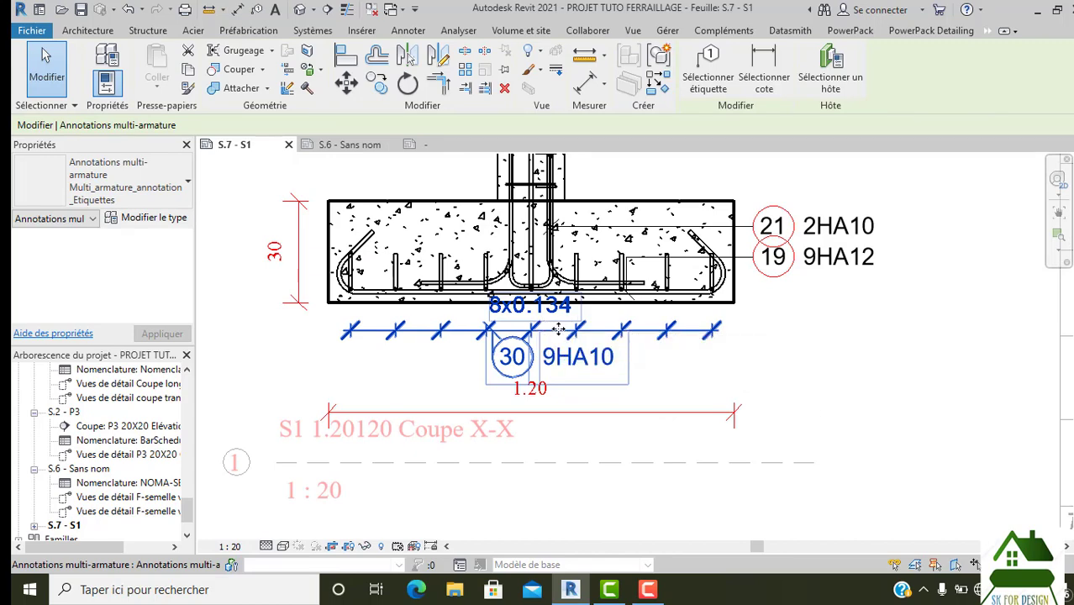
pyautogui.scroll(-2, 558, 327)
pyautogui.moveTo(548, 352)
pyautogui.mouseDown()
pyautogui.moveTo(545, 339)
pyautogui.moveTo(548, 351)
pyautogui.mouseUp()
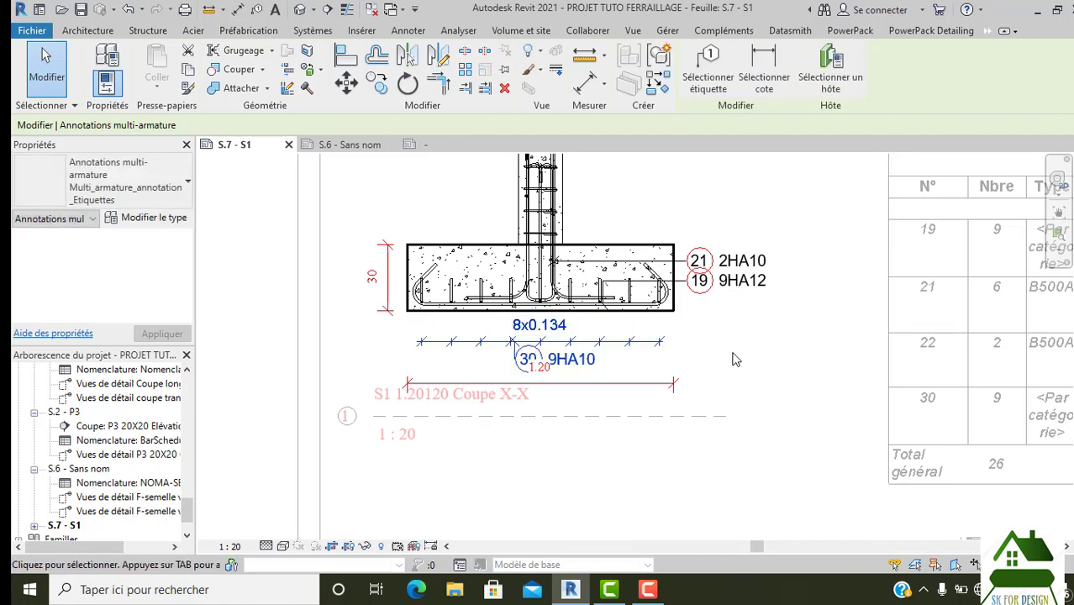
pyautogui.click(734, 359)
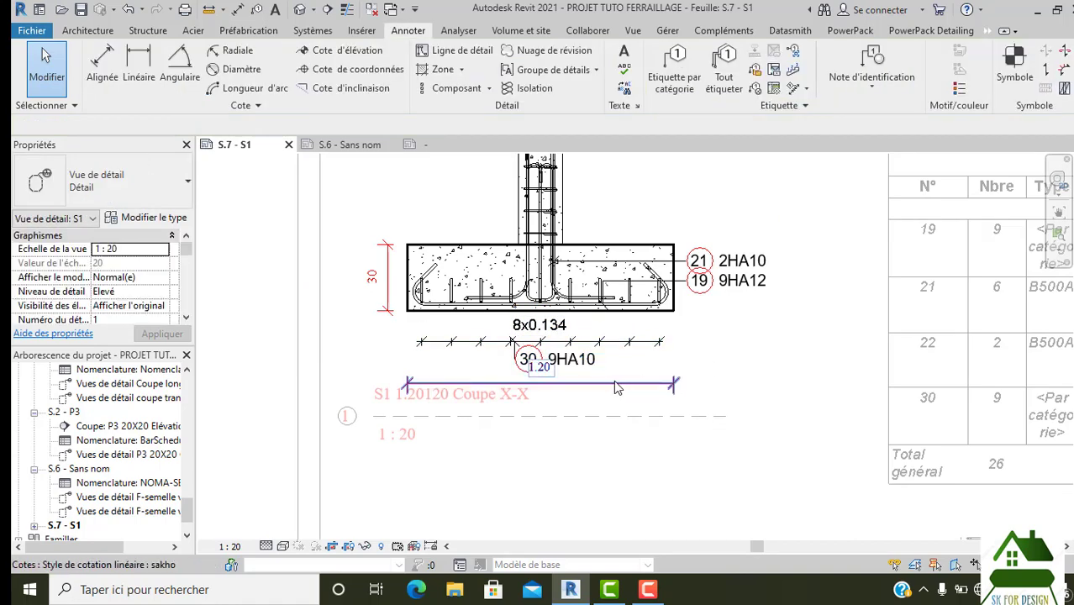
pyautogui.click(615, 388)
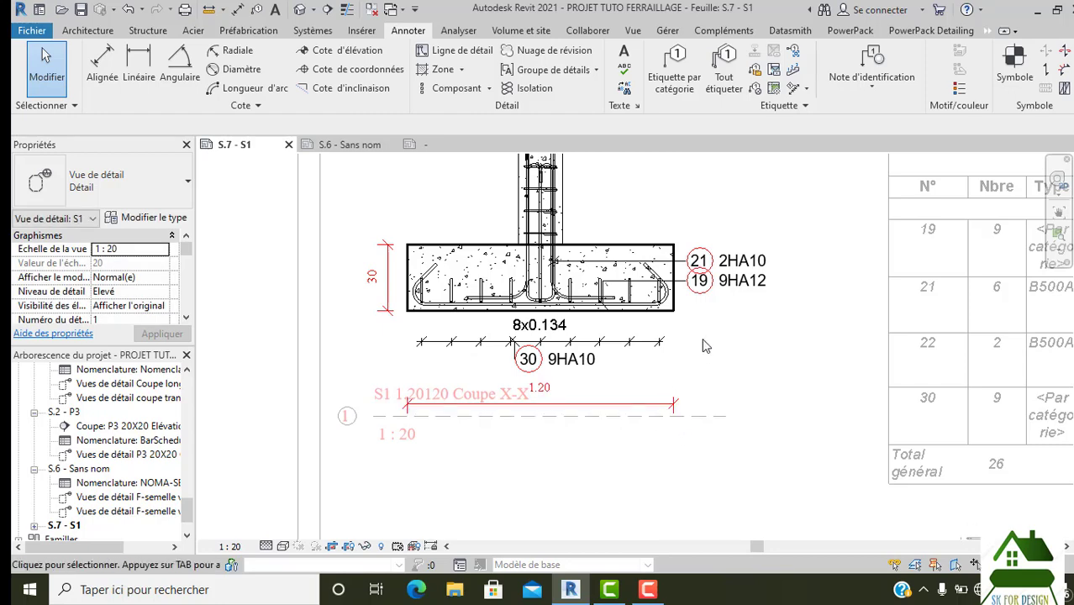
# Step: Deactivate Coupe X-X and move its viewport title below the 1.20 dimension
pyautogui.rightClick(592, 211)
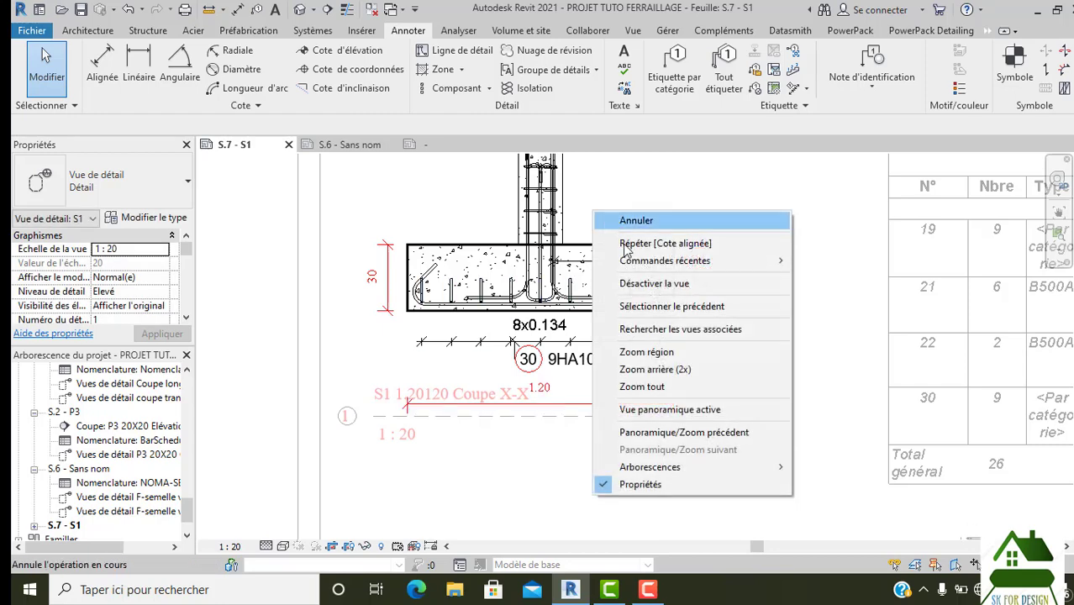
pyautogui.click(644, 286)
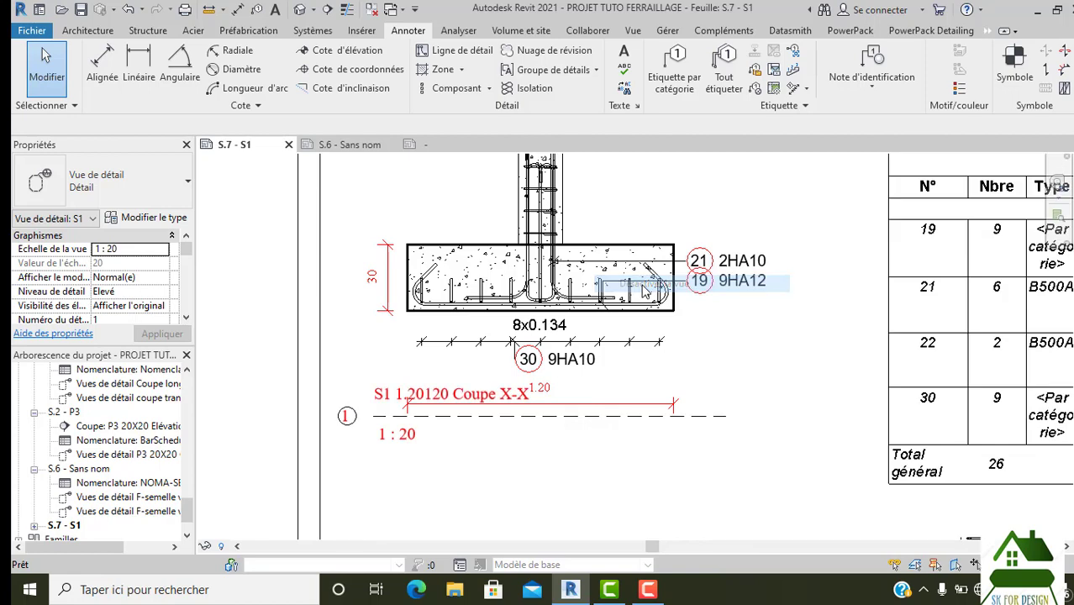
pyautogui.click(376, 435)
pyautogui.moveTo(373, 436); pyautogui.dragTo(377, 496)
pyautogui.click(471, 496)
pyautogui.scroll(-3, 647, 449)
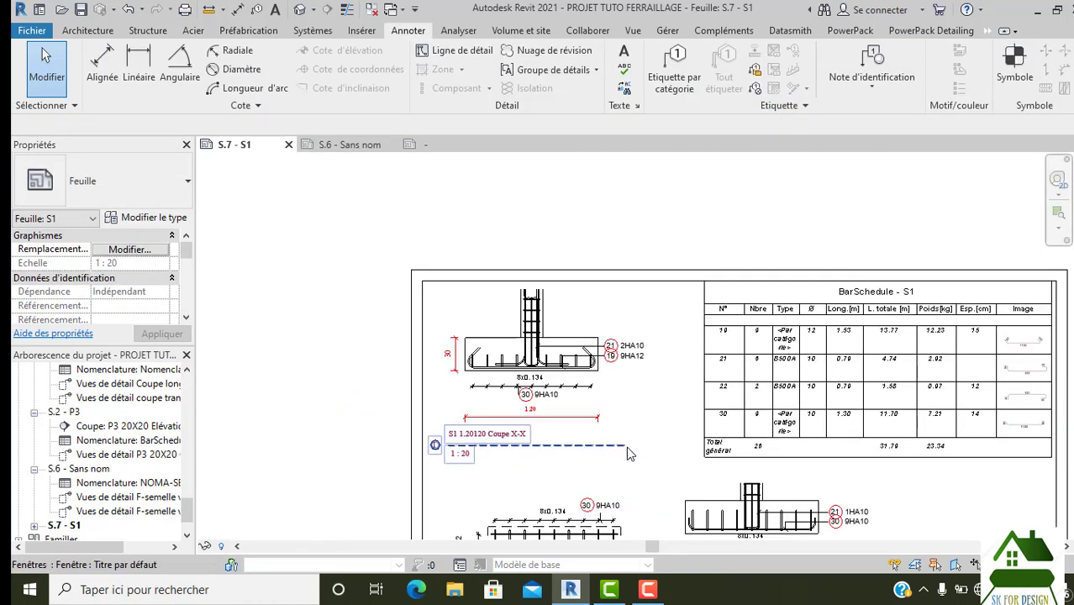
pyautogui.moveTo(646, 449); pyautogui.dragTo(614, 300, button='middle')
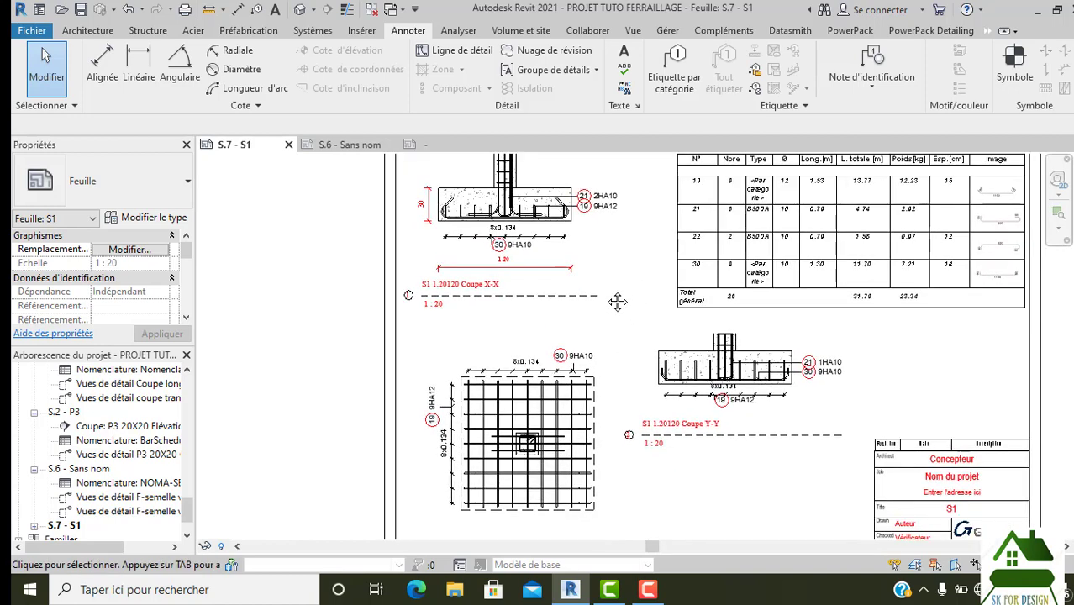
# Step: Activate the S1 plan view and add a vertical 1.20 aligned dimension beside the footing
pyautogui.doubleClick(606, 401)
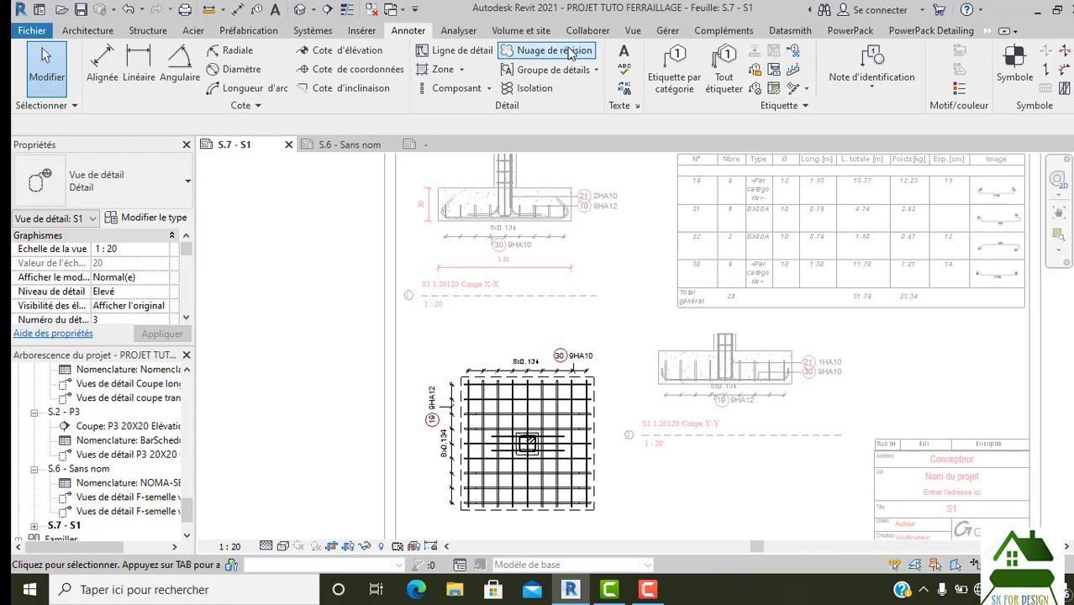
pyautogui.click(102, 68)
pyautogui.moveTo(459, 364); pyautogui.dragTo(427, 266, button='middle')
pyautogui.scroll(3, 495, 366)
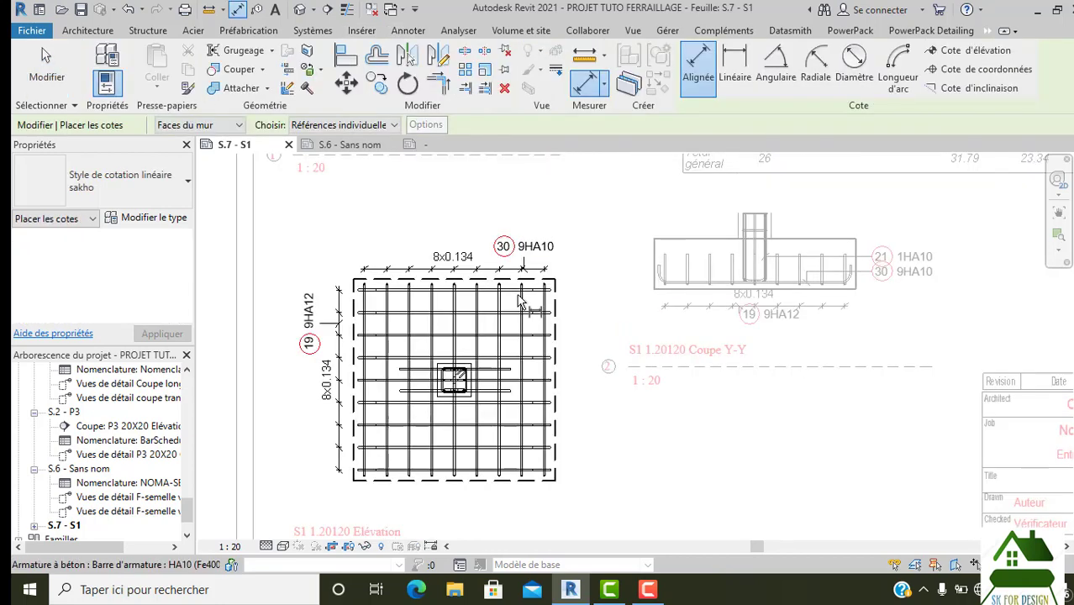
pyautogui.scroll(1, 554, 336)
pyautogui.moveTo(570, 308); pyautogui.dragTo(567, 287, button='middle')
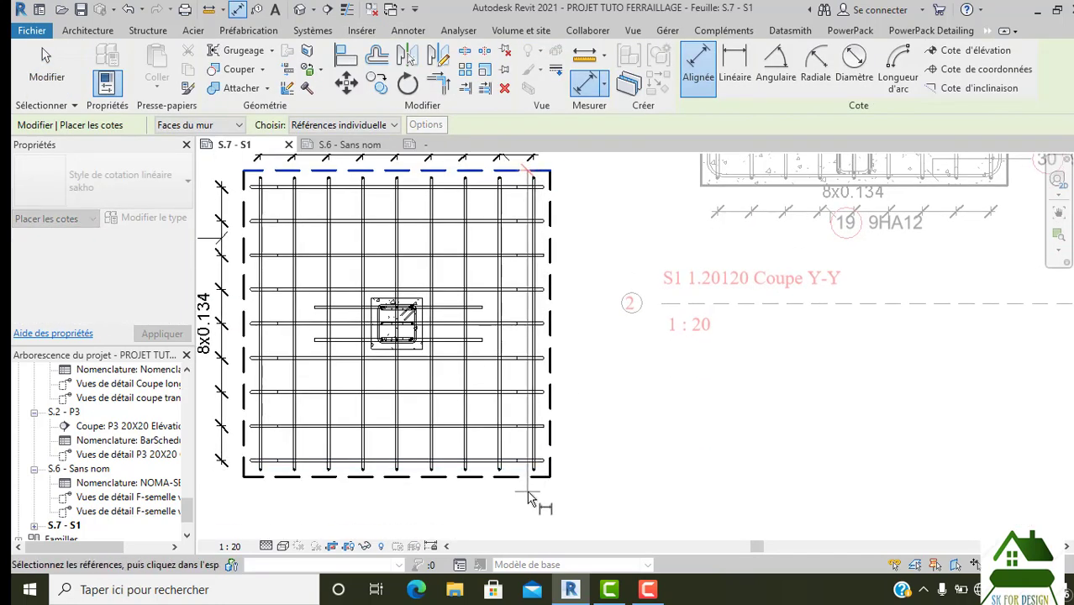
pyautogui.click(536, 479)
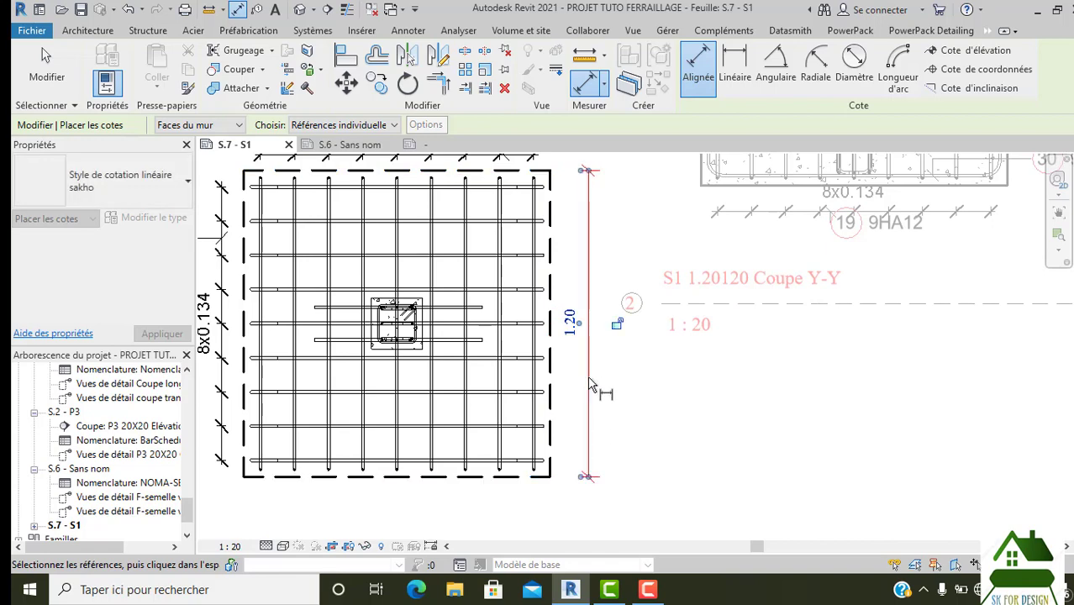
pyautogui.click(599, 385)
# Step: Add a horizontal 1.20 dimension below the footing, then go to sheet S.6
pyautogui.scroll(-1, 599, 385)
pyautogui.scroll(1, 370, 421)
pyautogui.scroll(2, 363, 424)
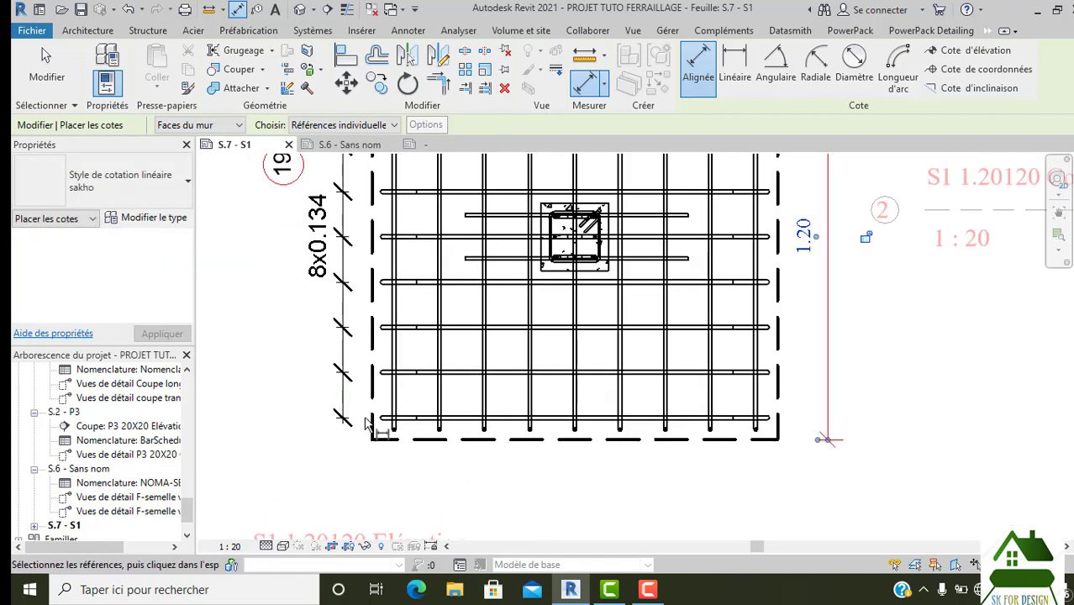
pyautogui.click(371, 420)
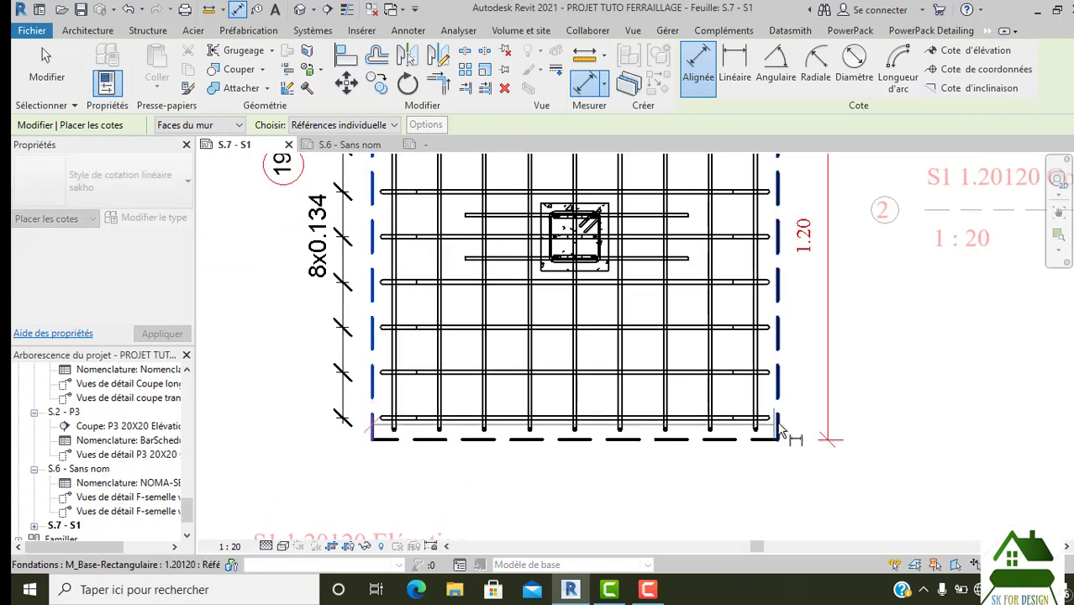
pyautogui.click(780, 430)
pyautogui.click(655, 495)
pyautogui.scroll(-1, 657, 497)
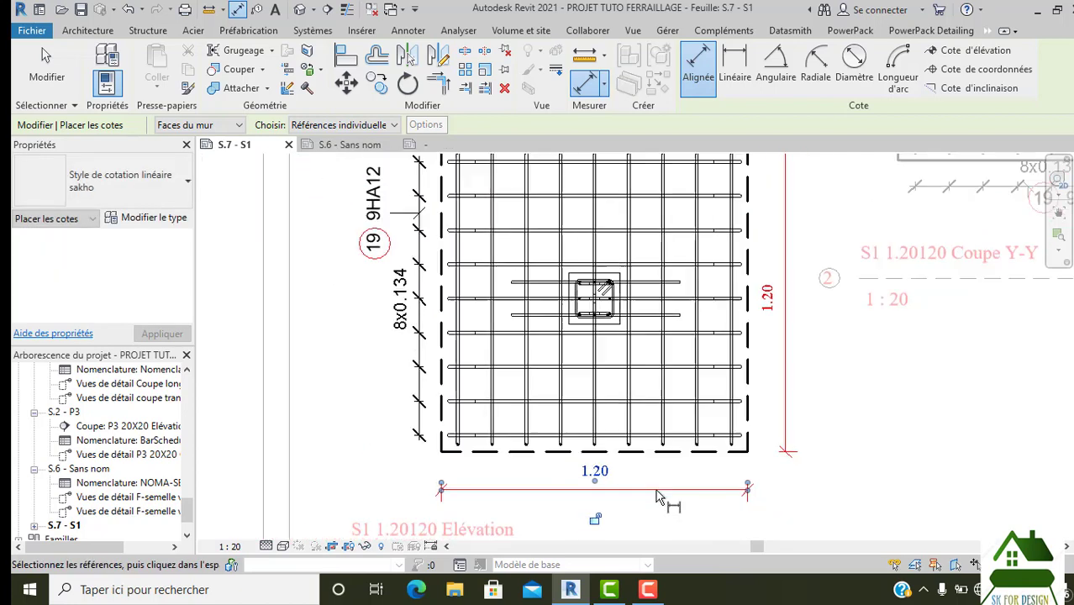
pyautogui.scroll(-1, 657, 496)
pyautogui.press('Escape')
pyautogui.press('Escape')
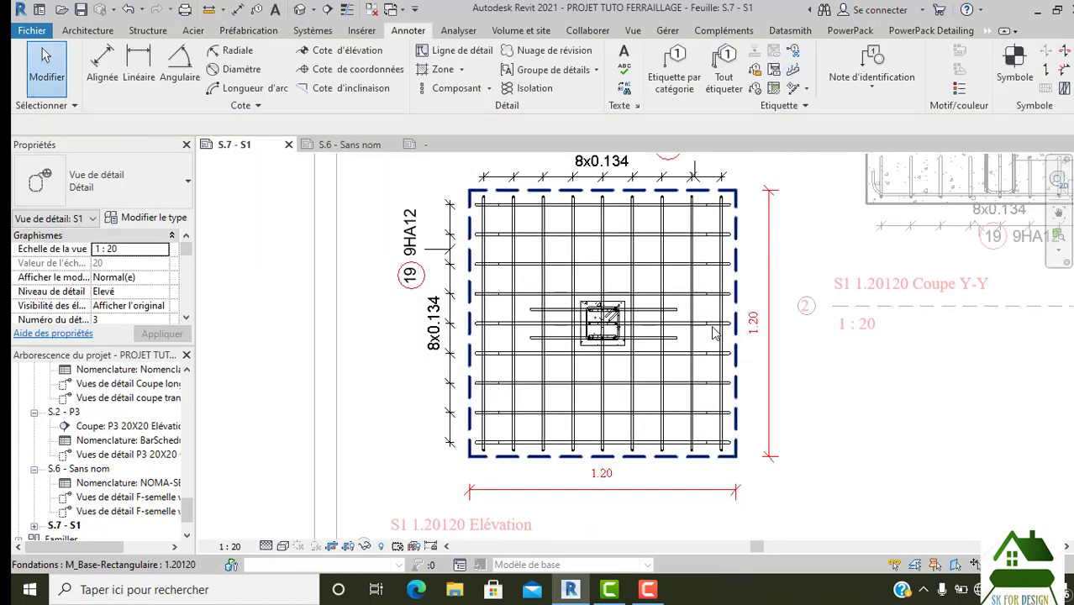
pyautogui.scroll(-2, 790, 383)
pyautogui.scroll(1, 749, 308)
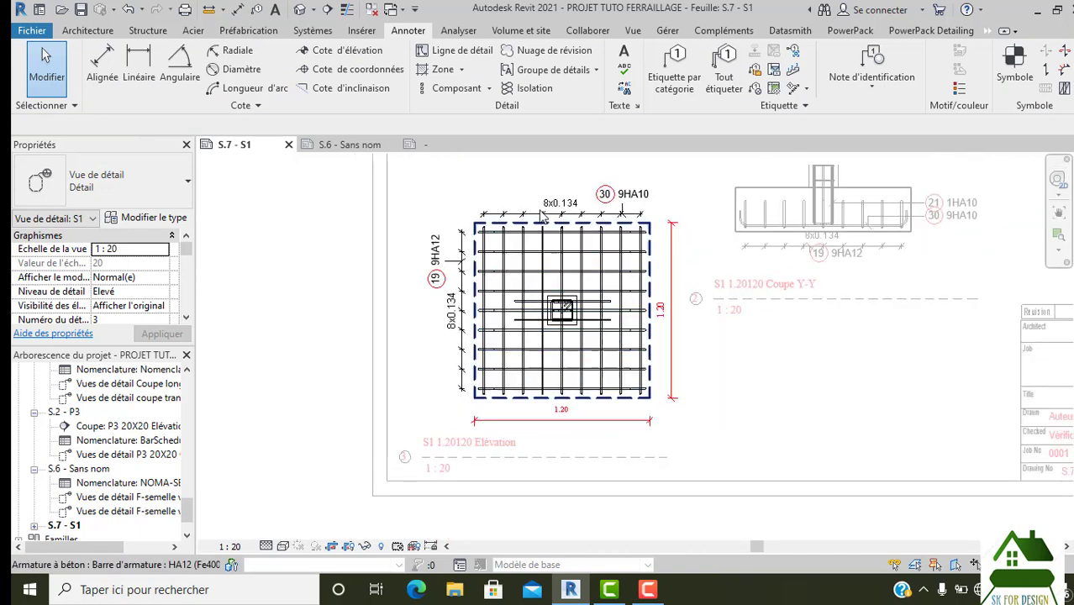
pyautogui.click(326, 146)
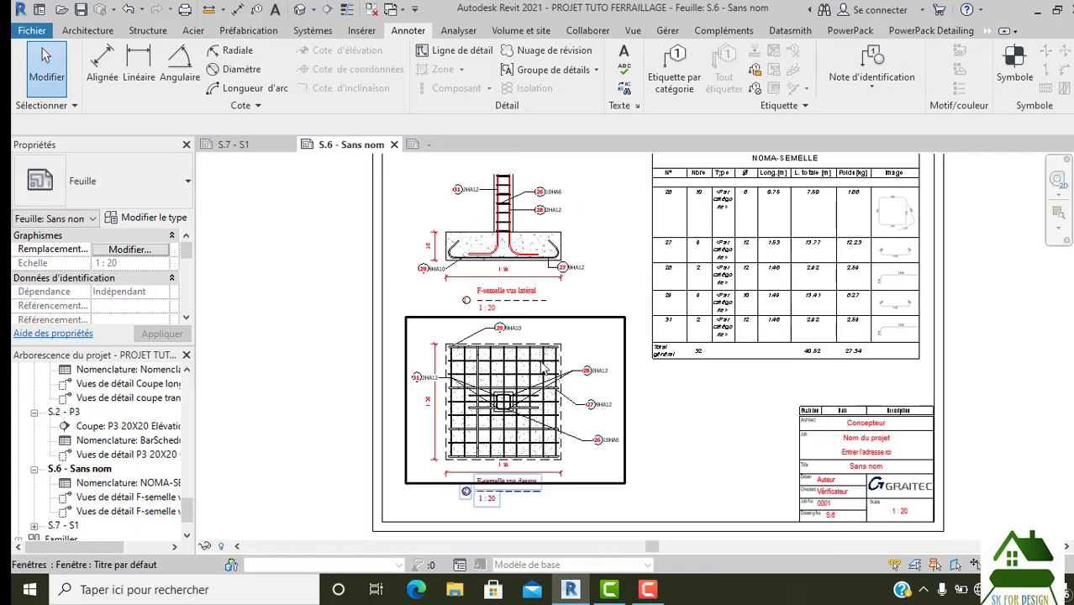
# Step: Activate the S.6 footing top view and annotate the vertical rebar set using Multi_armature_annotation_Etiquettes
pyautogui.scroll(2, 553, 353)
pyautogui.doubleClick(551, 320)
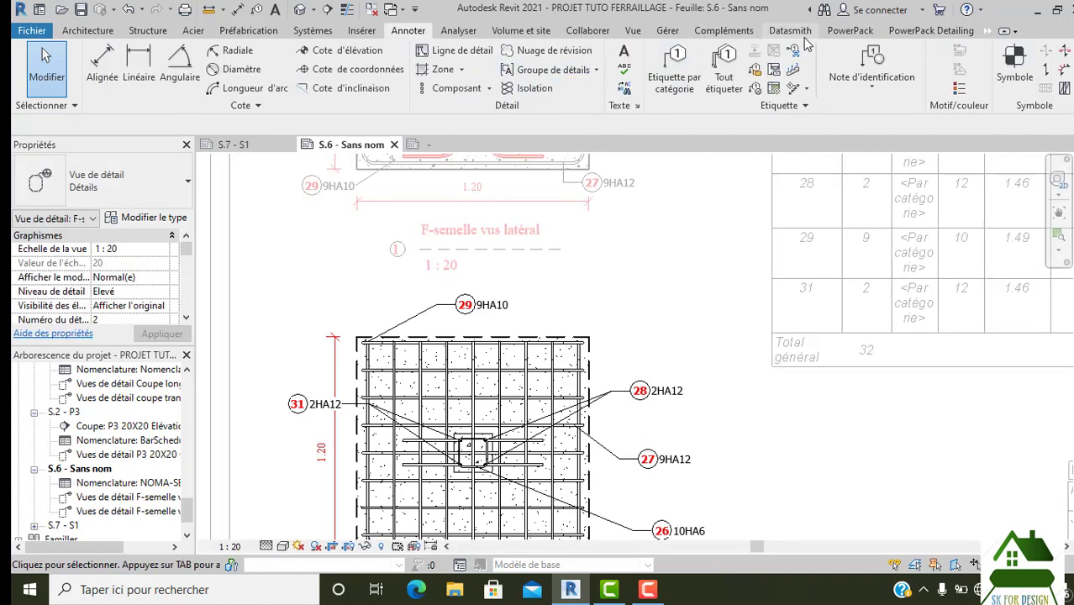
pyautogui.click(793, 89)
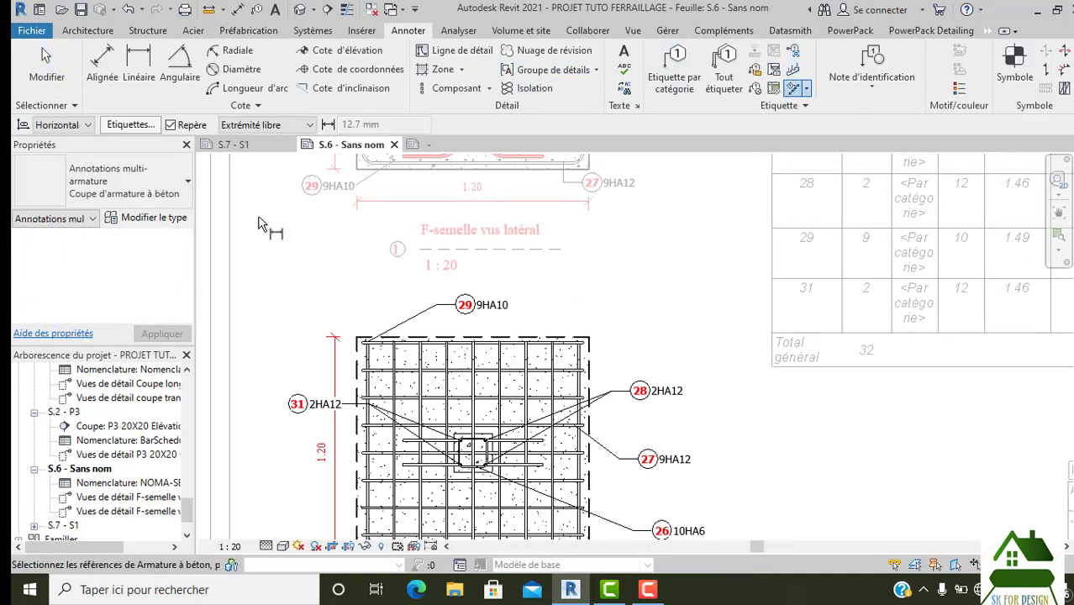
pyautogui.click(188, 185)
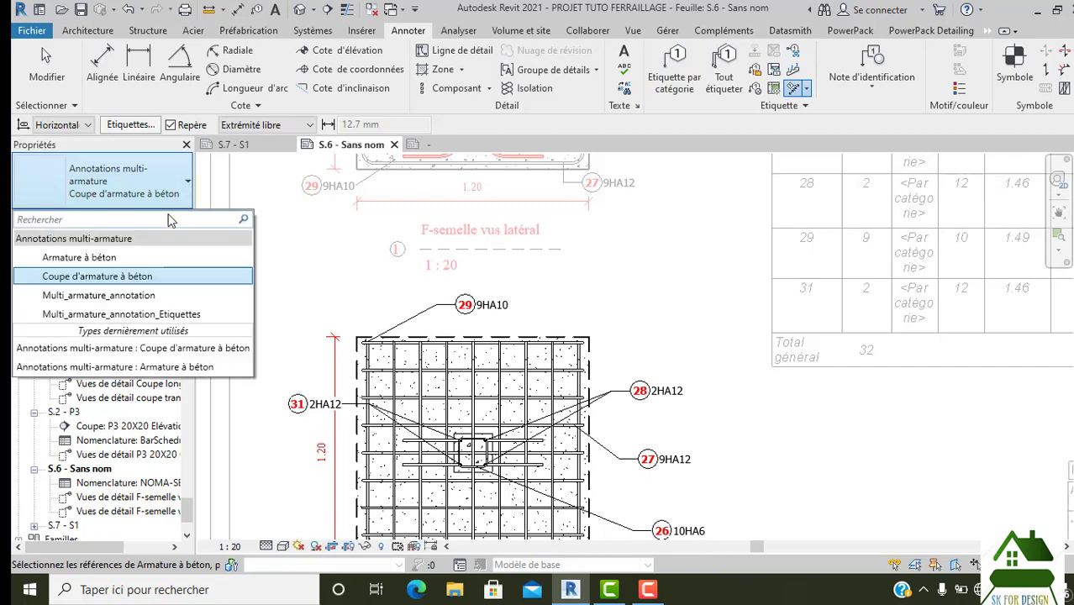
pyautogui.click(173, 295)
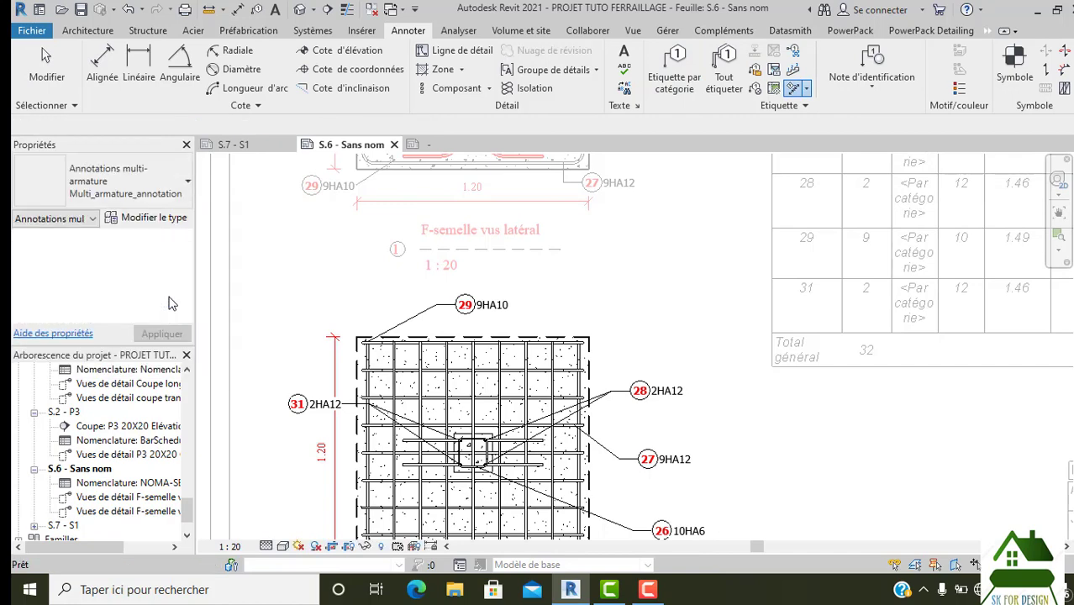
pyautogui.click(155, 192)
pyautogui.click(166, 307)
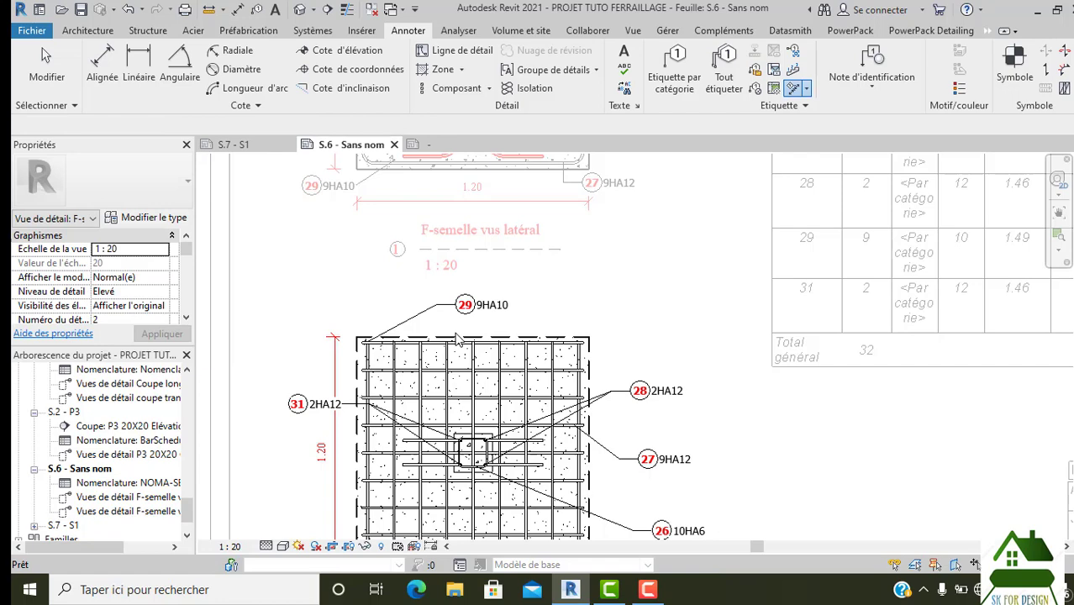
pyautogui.scroll(2, 378, 376)
pyautogui.click(365, 360)
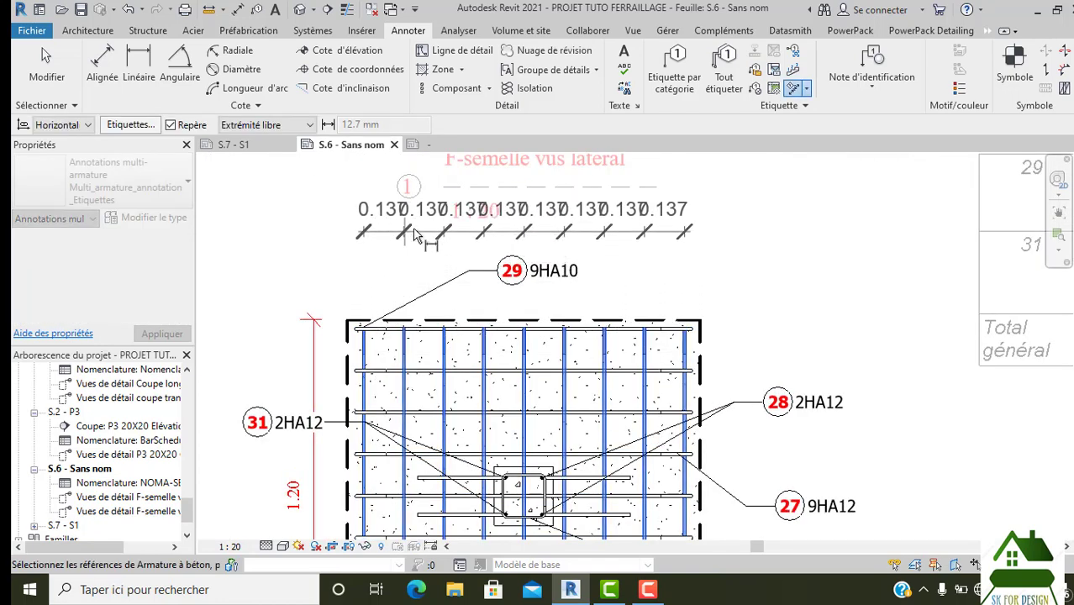
pyautogui.scroll(-2, 395, 243)
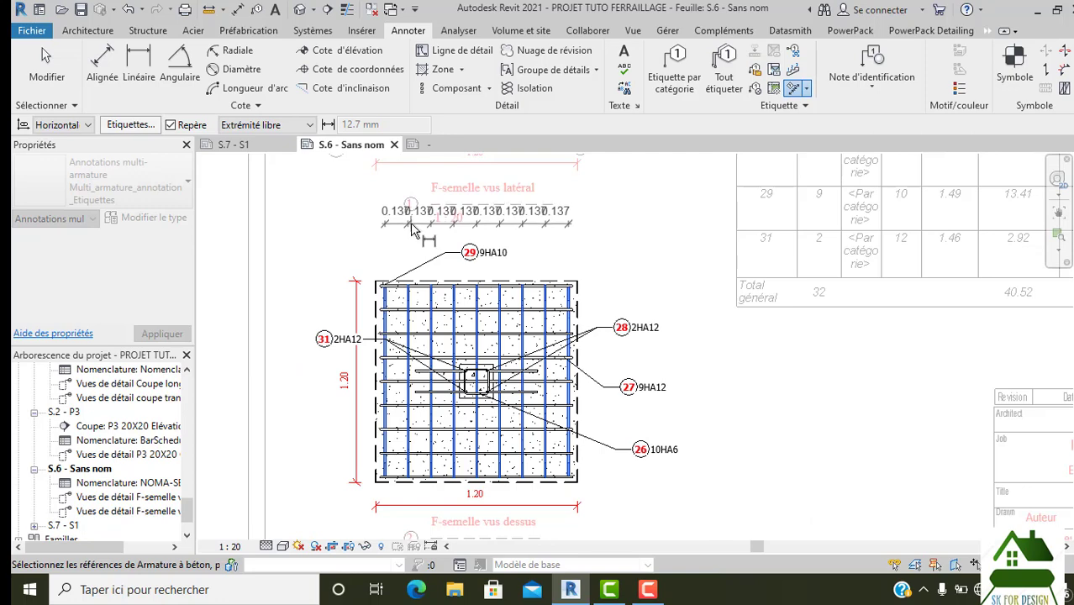
# Step: Annotate the vertical rebar set with a spacing dimension and tag below the top view
pyautogui.press('Escape')
pyautogui.scroll(2, 413, 256)
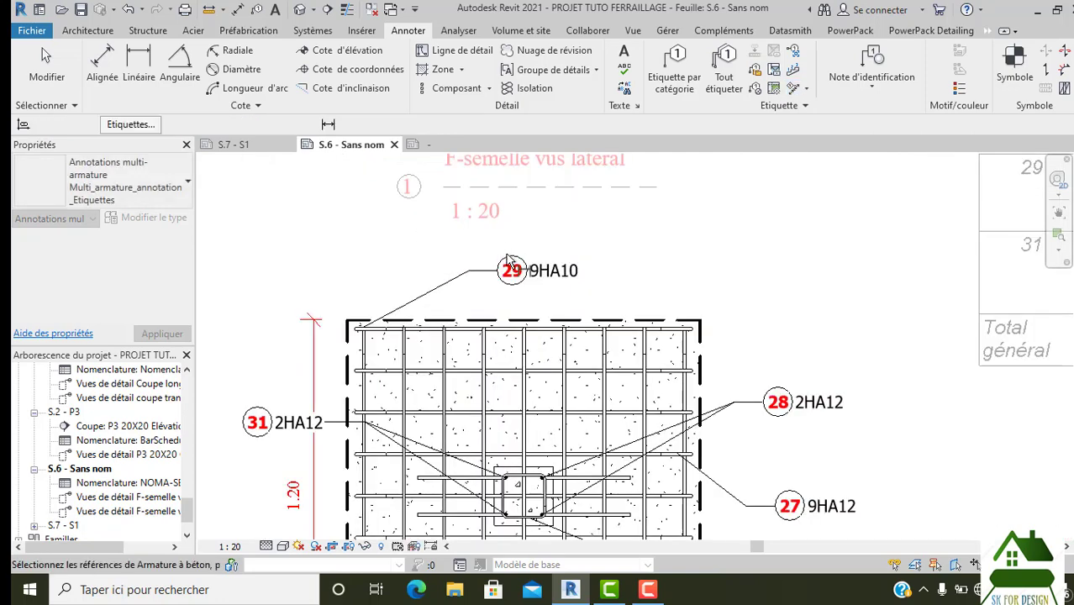
pyautogui.scroll(-2, 470, 277)
pyautogui.moveTo(523, 355); pyautogui.dragTo(554, 288, button='middle')
pyautogui.scroll(3, 555, 289)
pyautogui.scroll(-1, 516, 237)
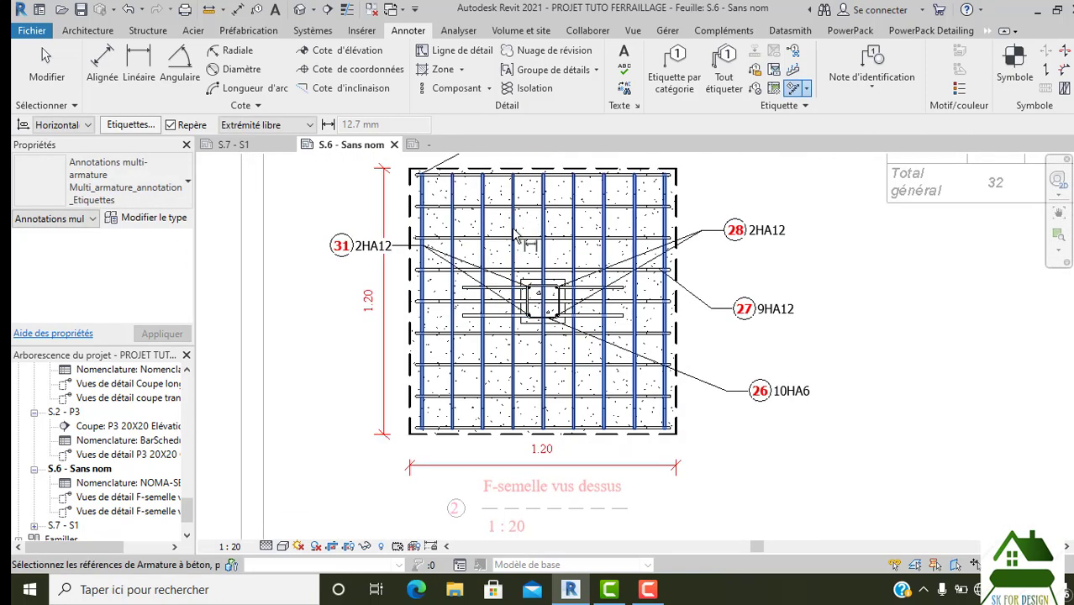
pyautogui.click(428, 420)
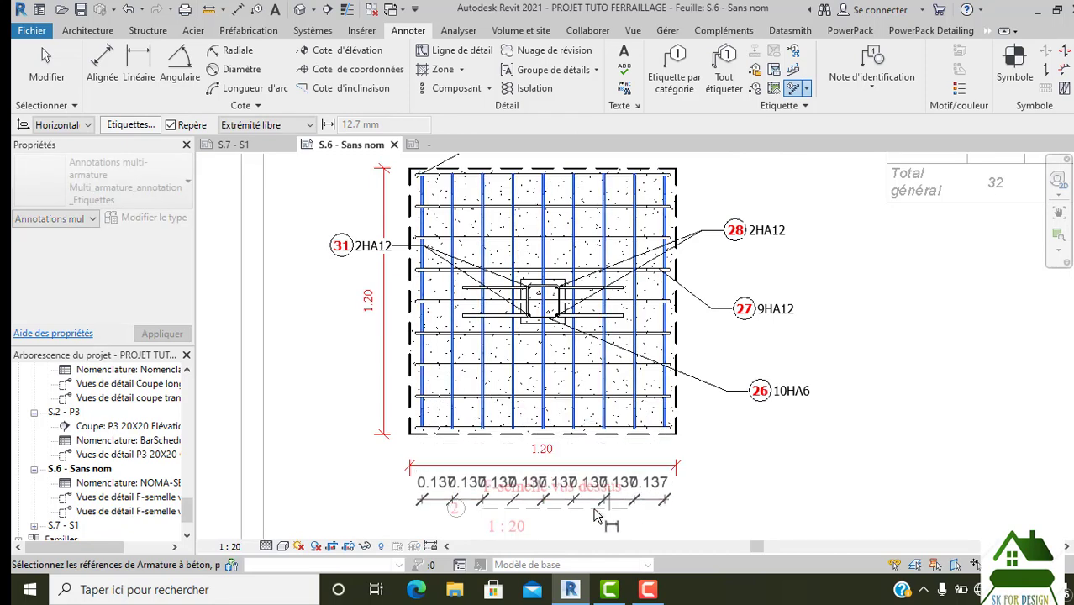
pyautogui.moveTo(589, 492); pyautogui.dragTo(554, 334, button='middle')
pyautogui.click(551, 394)
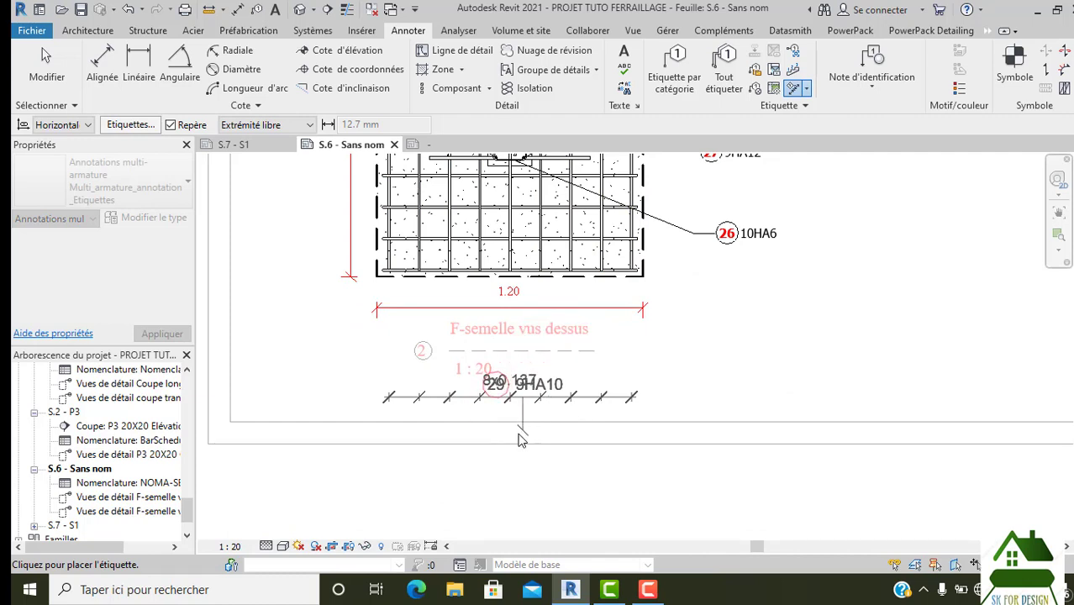
pyautogui.click(504, 472)
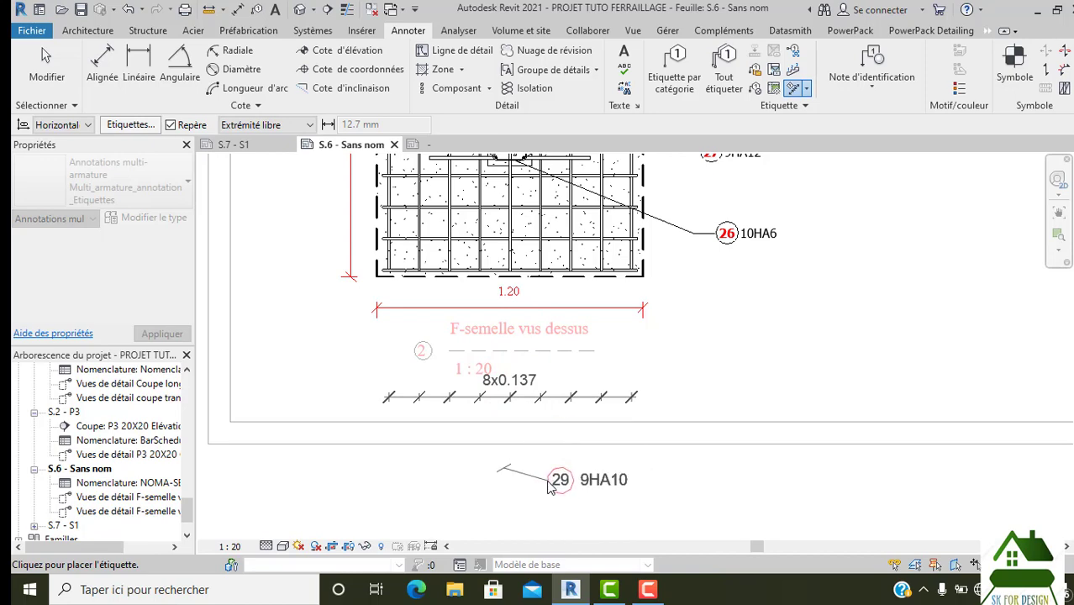
pyautogui.click(496, 517)
# Step: Re-pick the 9HA10 set and place the 29 9HA10 tag under the 8x0.137 spacing line
pyautogui.moveTo(521, 322); pyautogui.dragTo(555, 481, button='middle')
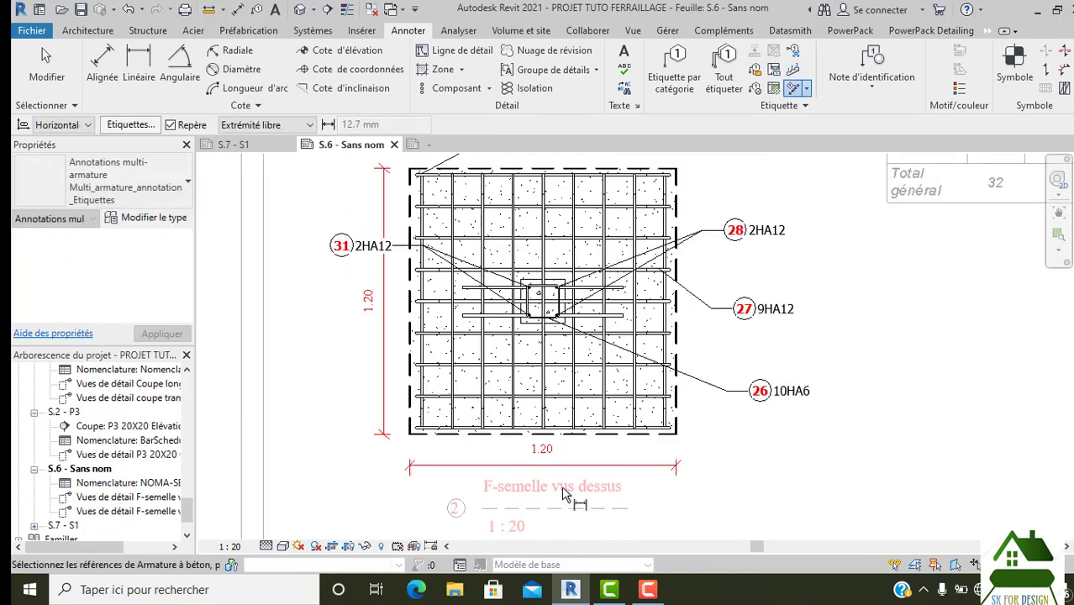
pyautogui.click(469, 428)
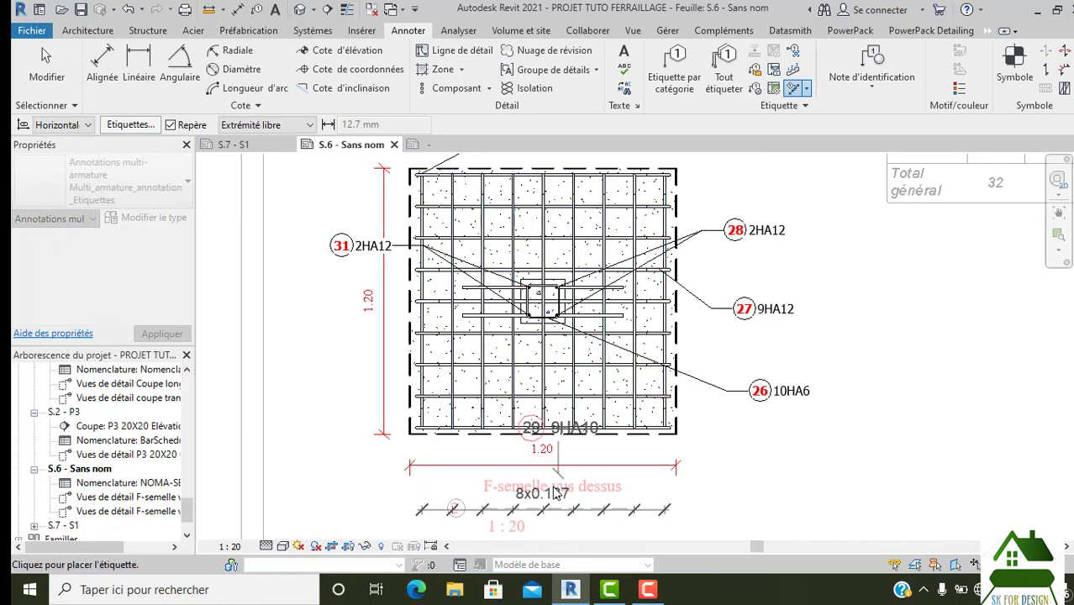
pyautogui.click(604, 442)
pyautogui.moveTo(604, 443); pyautogui.dragTo(580, 450, button='middle')
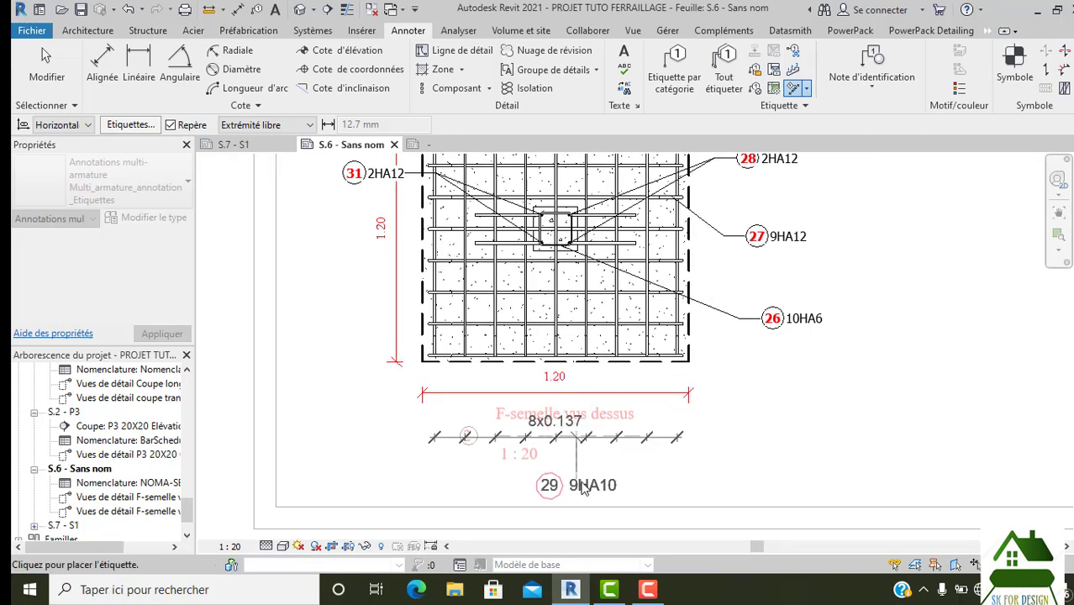
pyautogui.click(579, 478)
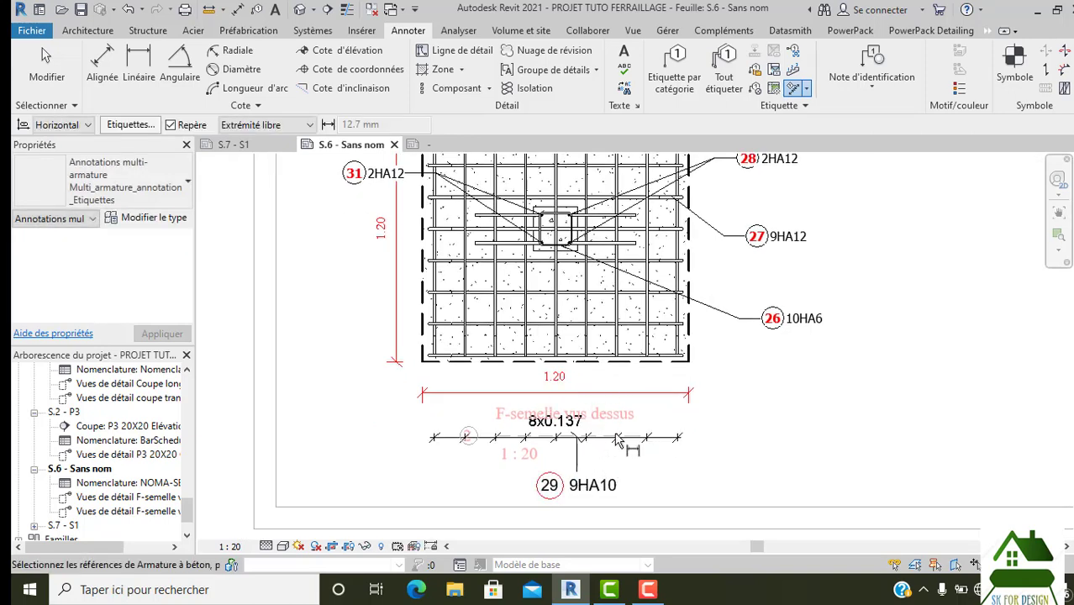
pyautogui.scroll(1, 588, 458)
pyautogui.press('Escape')
# Step: Open the multi-rebar annotation's family, then return to sheet S.6
pyautogui.scroll(-2, 622, 436)
pyautogui.scroll(2, 626, 433)
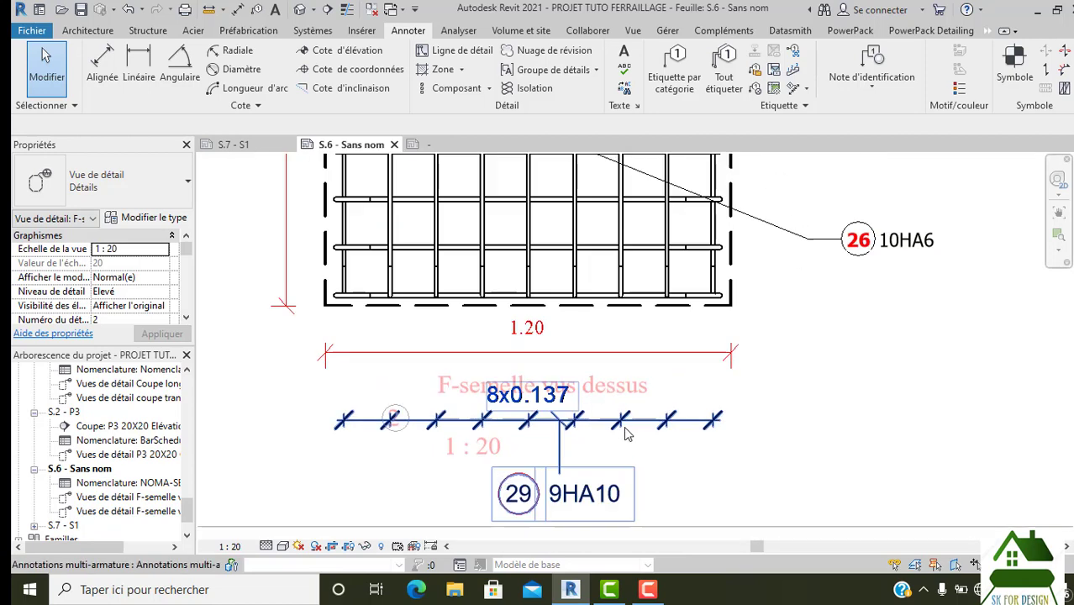
pyautogui.click(625, 429)
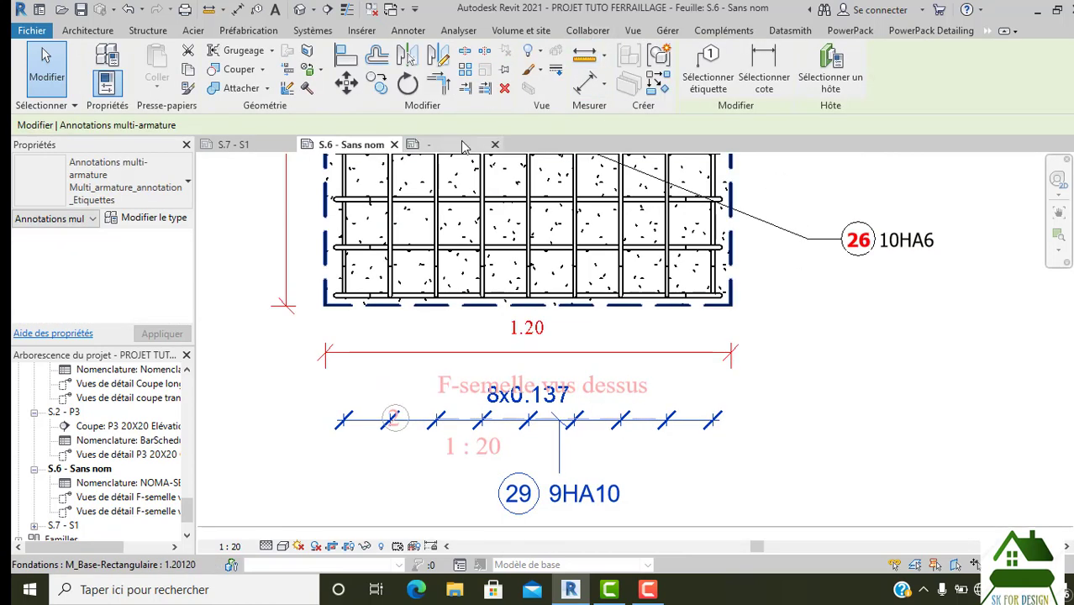
pyautogui.click(259, 151)
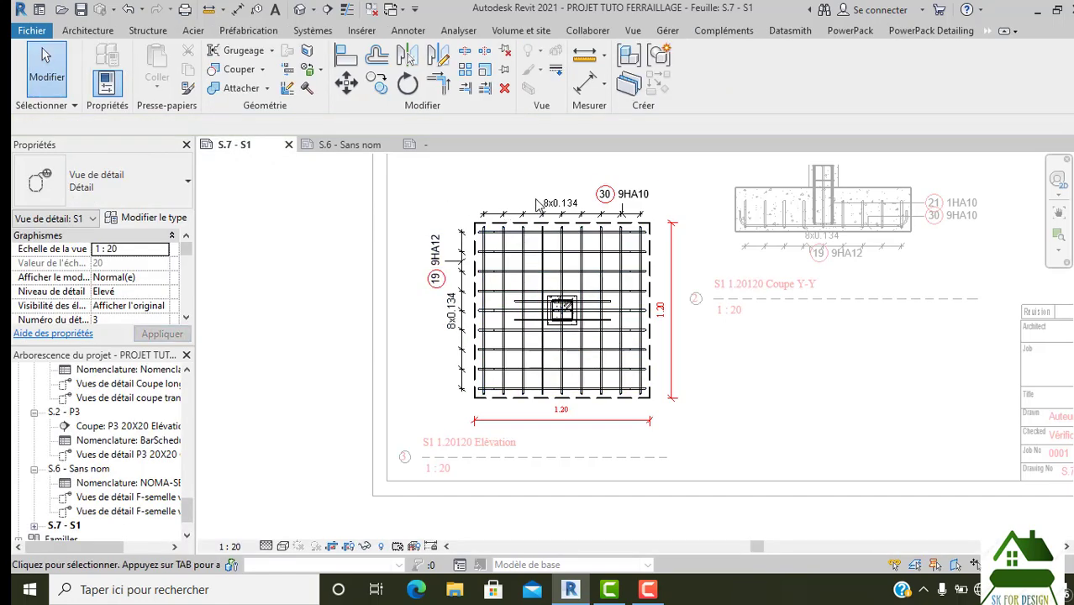
pyautogui.click(329, 145)
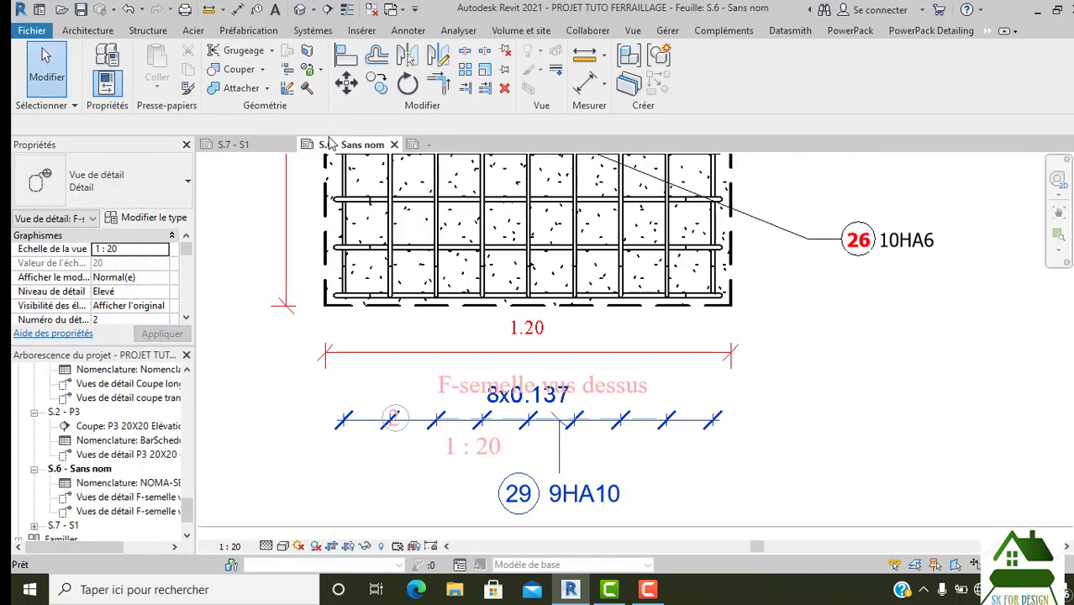
# Step: Open the type properties of the Multi_armature_annotation_Etiquettes annotation
pyautogui.scroll(-2, 614, 345)
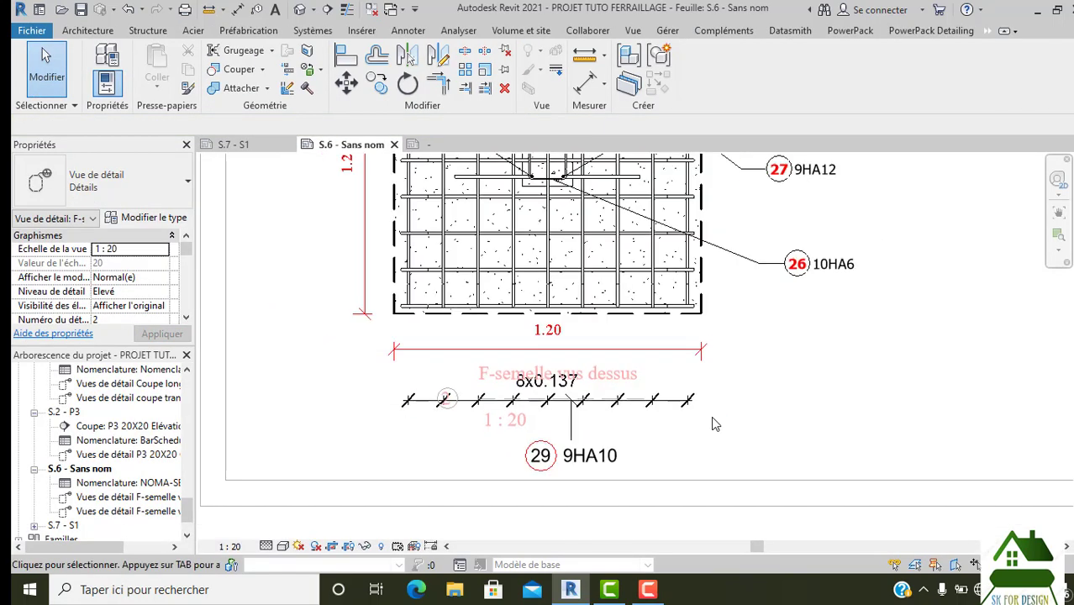
pyautogui.click(640, 403)
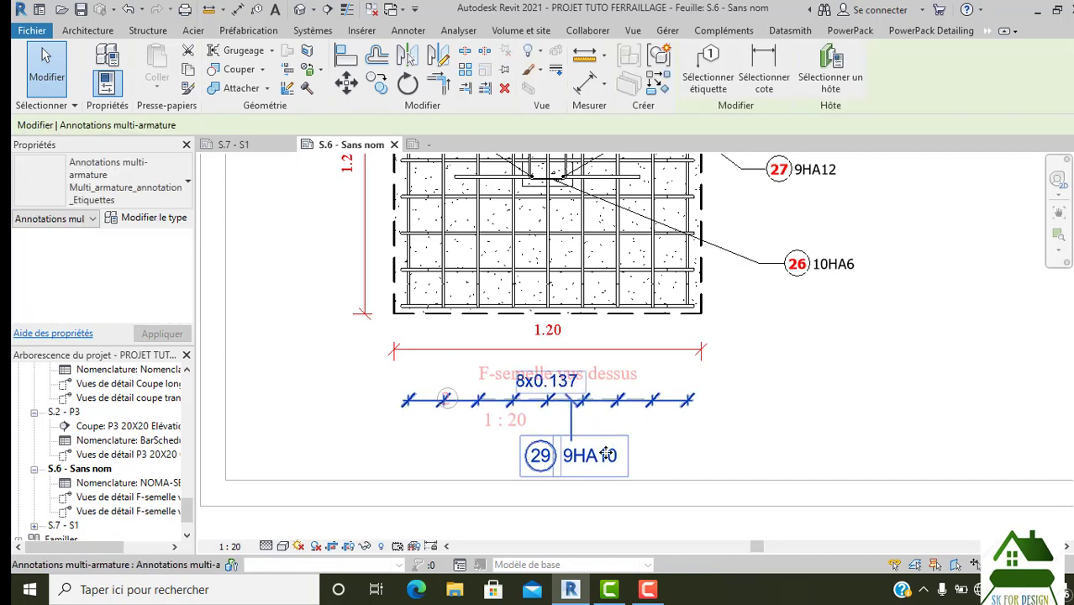
pyautogui.click(632, 449)
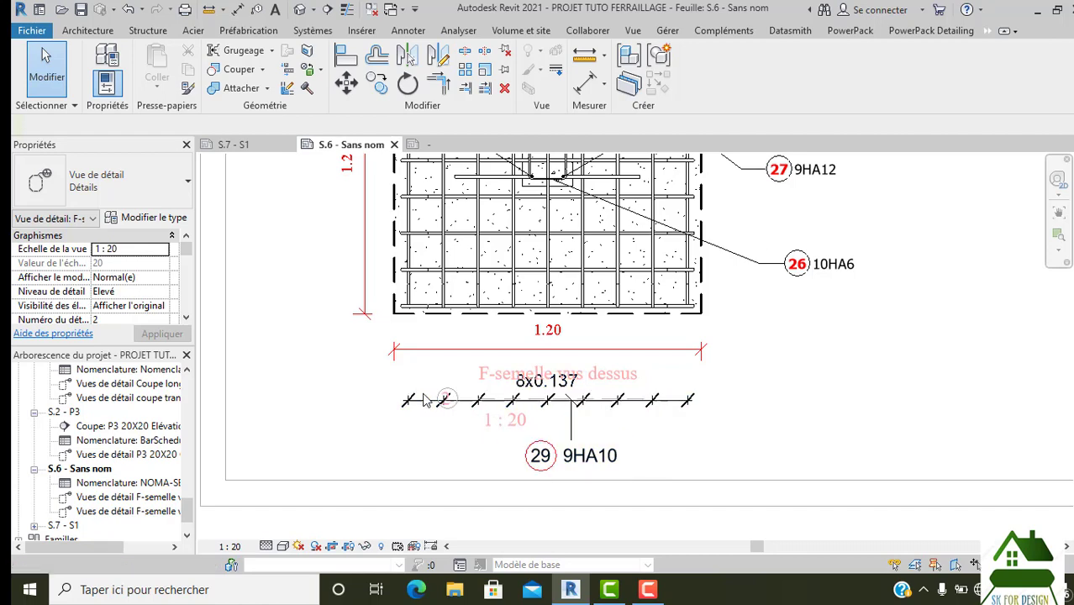
pyautogui.click(447, 406)
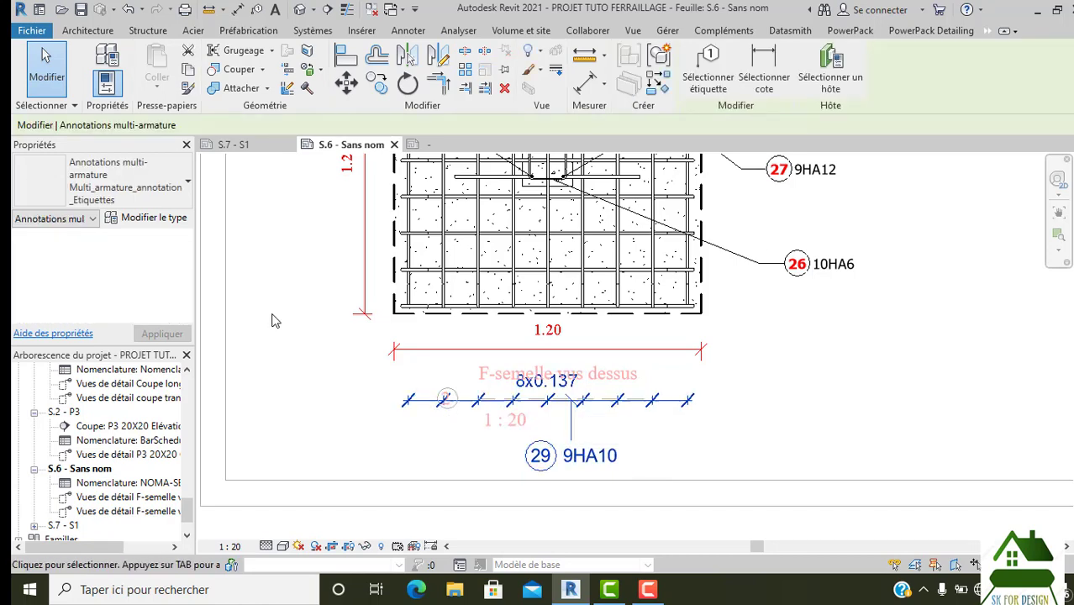
pyautogui.click(180, 218)
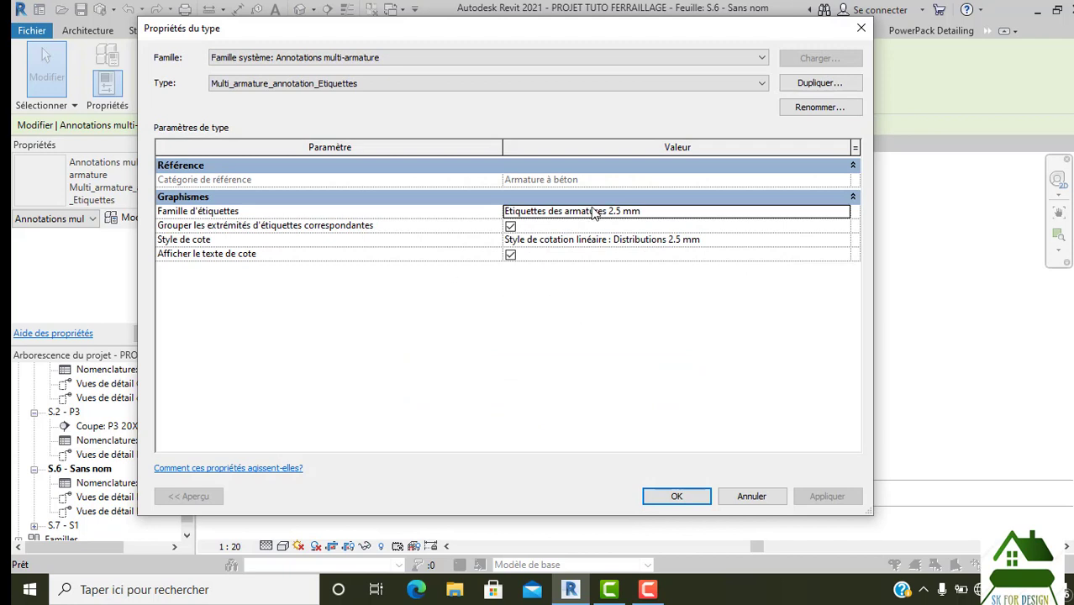
# Step: Close the type properties unchanged and delete the 8x0.137 multi-rebar annotation
pyautogui.click(565, 88)
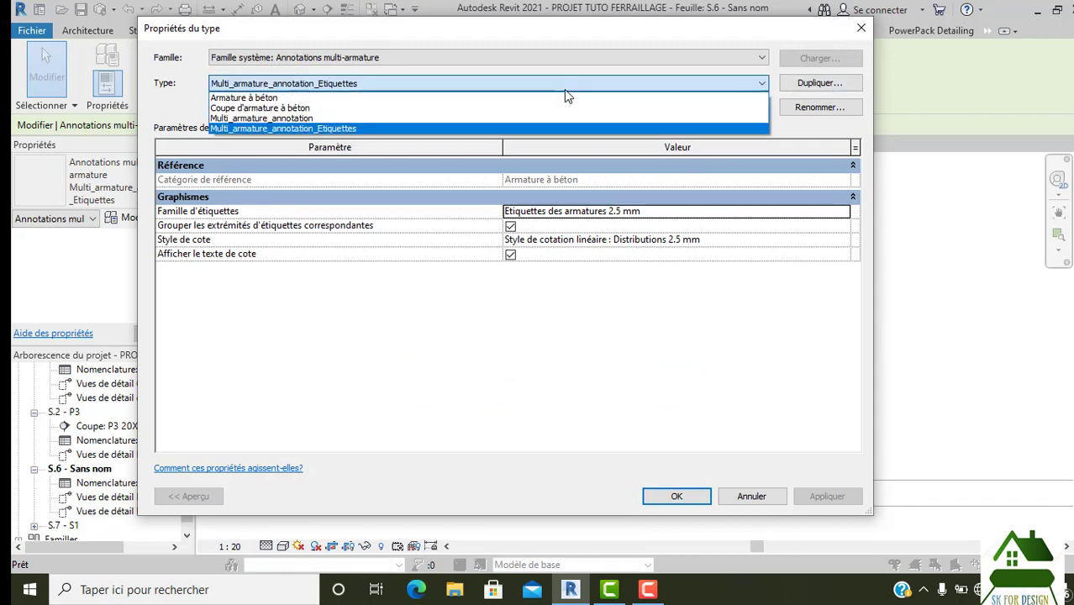
pyautogui.click(564, 85)
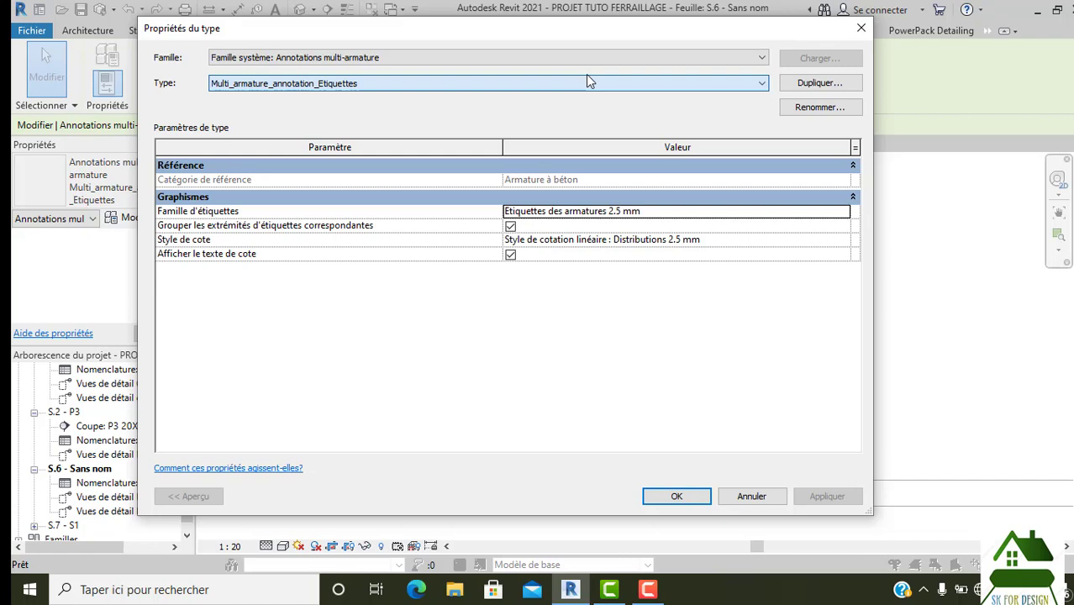
pyautogui.click(860, 28)
pyautogui.click(887, 431)
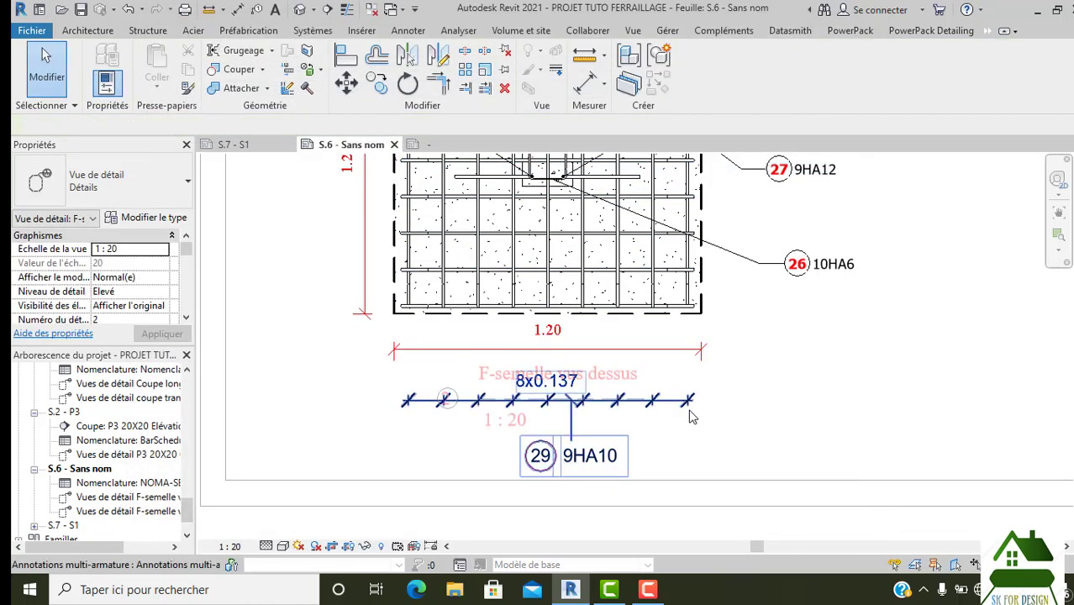
pyautogui.click(609, 443)
pyautogui.press('Delete')
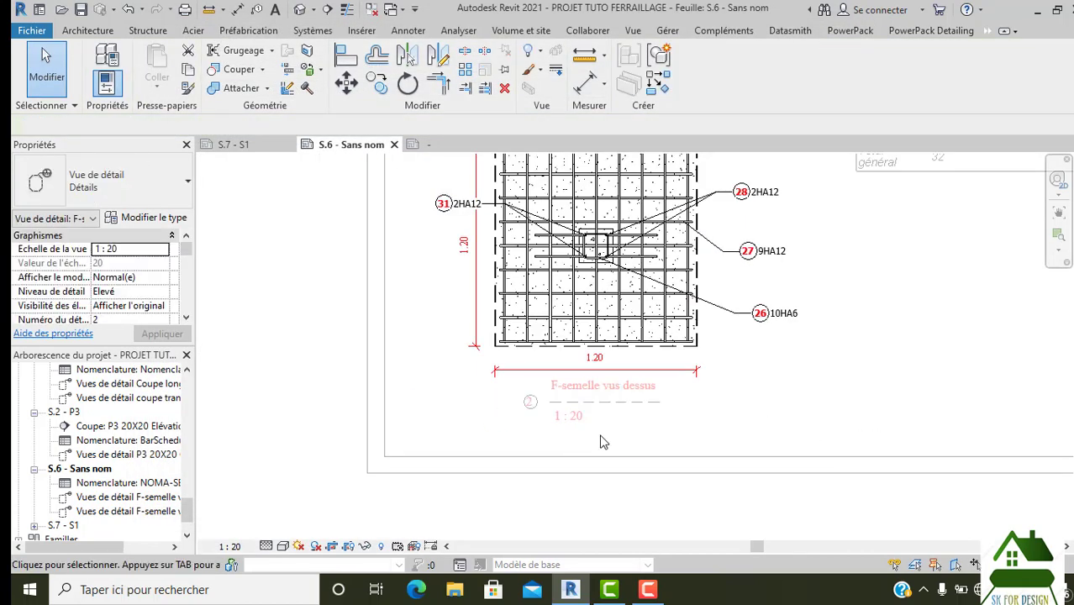
# Step: Deactivate the footing top view and activate the side-view viewport on sheet S.6
pyautogui.rightClick(766, 281)
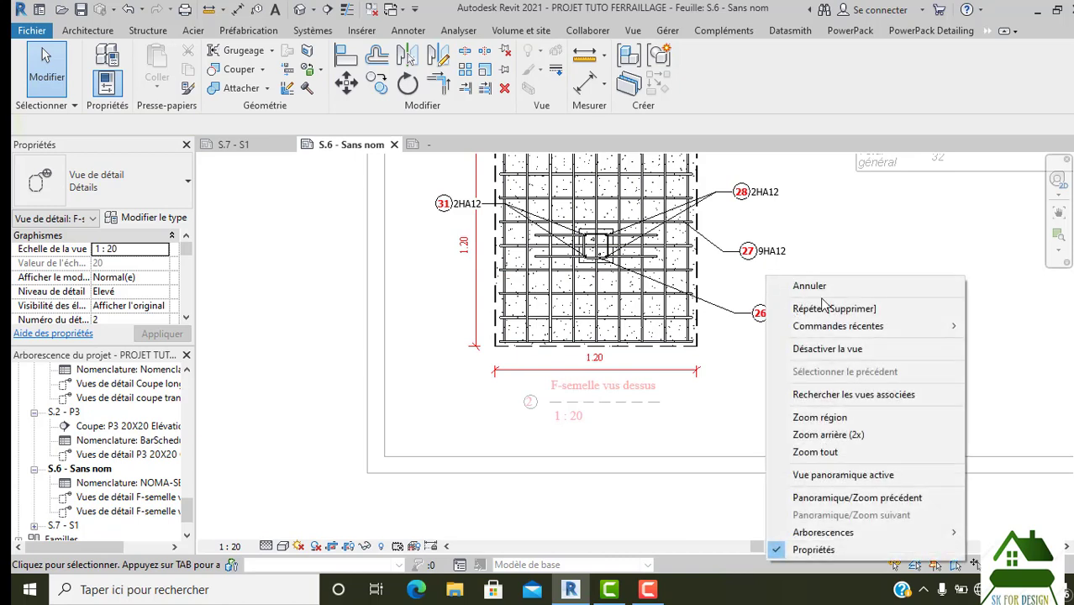
pyautogui.click(765, 347)
pyautogui.scroll(-2, 647, 355)
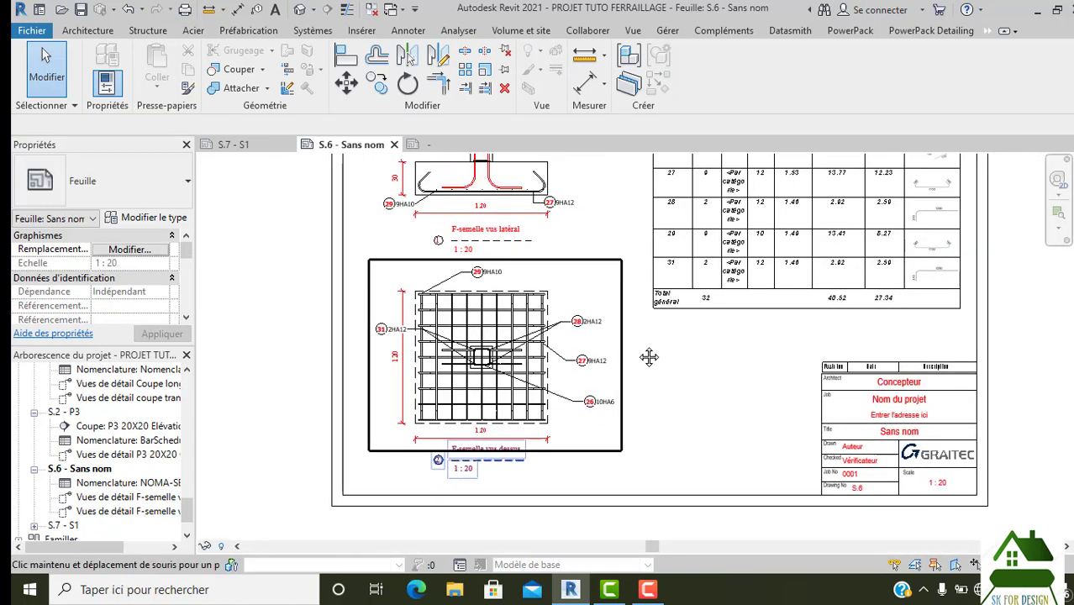
pyautogui.scroll(-2, 647, 355)
pyautogui.moveTo(683, 375); pyautogui.dragTo(647, 397, button='middle')
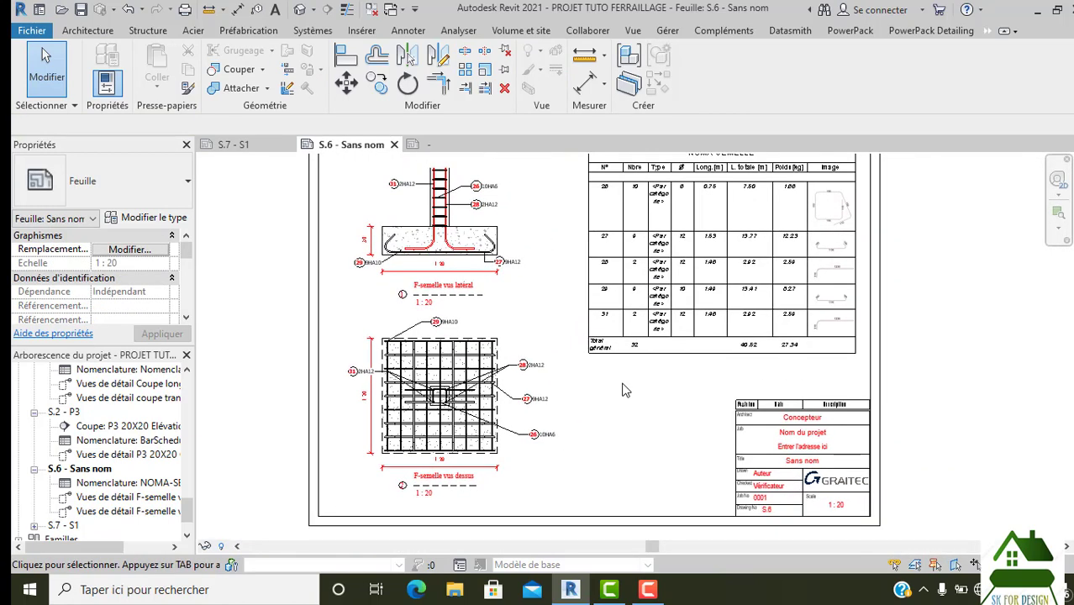
pyautogui.moveTo(669, 335); pyautogui.dragTo(610, 387, button='middle')
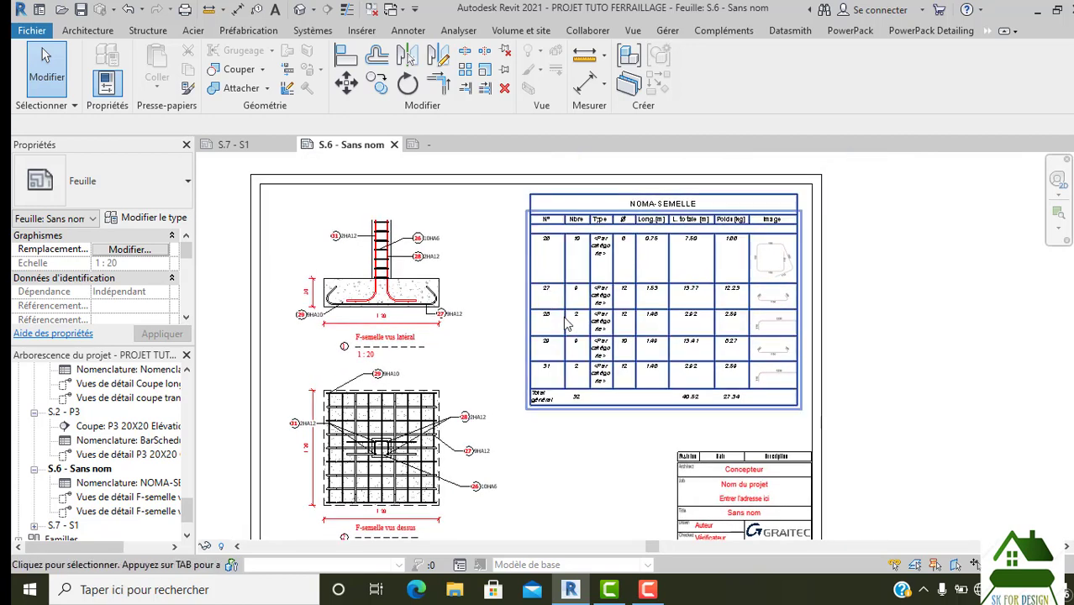
pyautogui.click(567, 325)
pyautogui.click(992, 276)
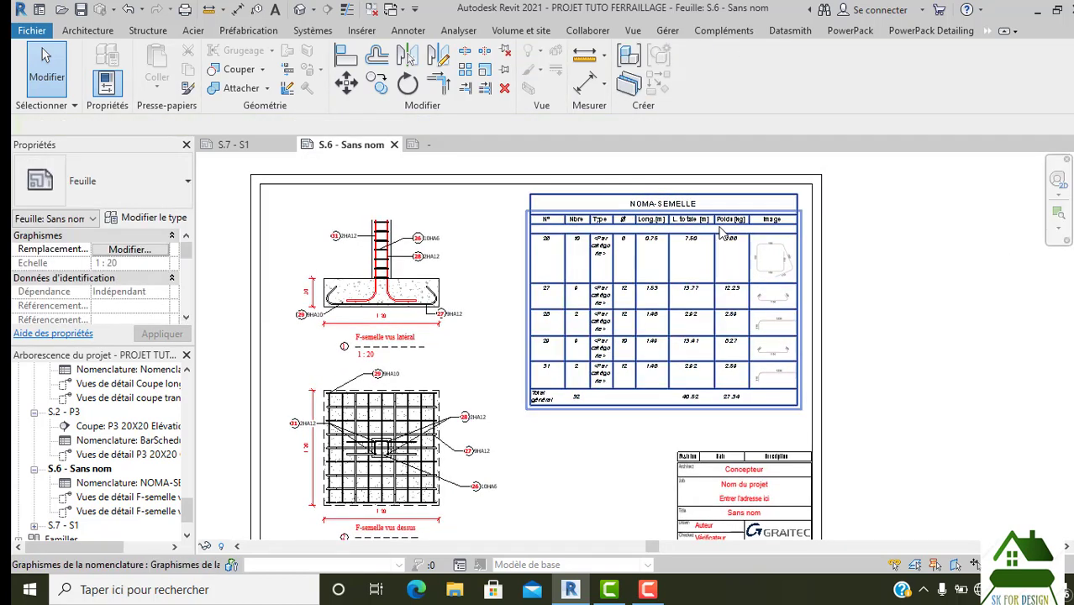
pyautogui.scroll(-1, 495, 278)
pyautogui.doubleClick(472, 282)
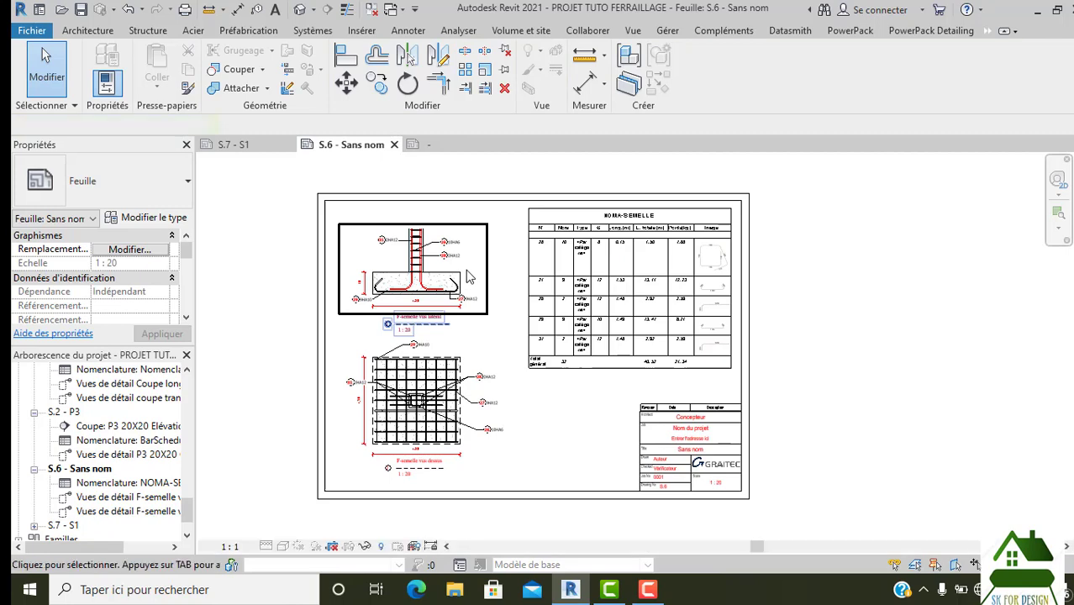
pyautogui.click(931, 30)
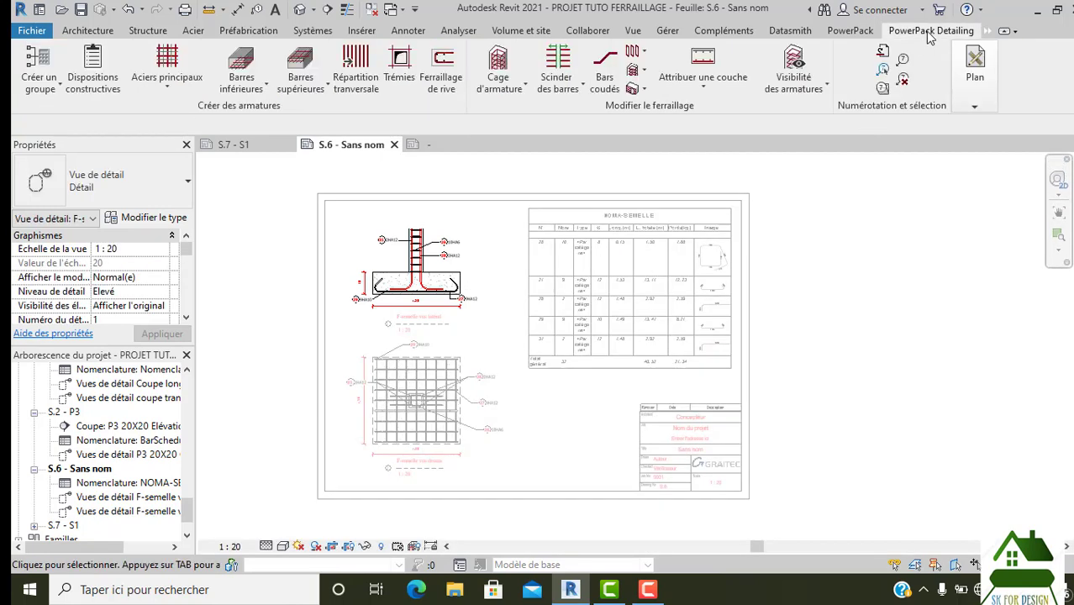
pyautogui.click(961, 97)
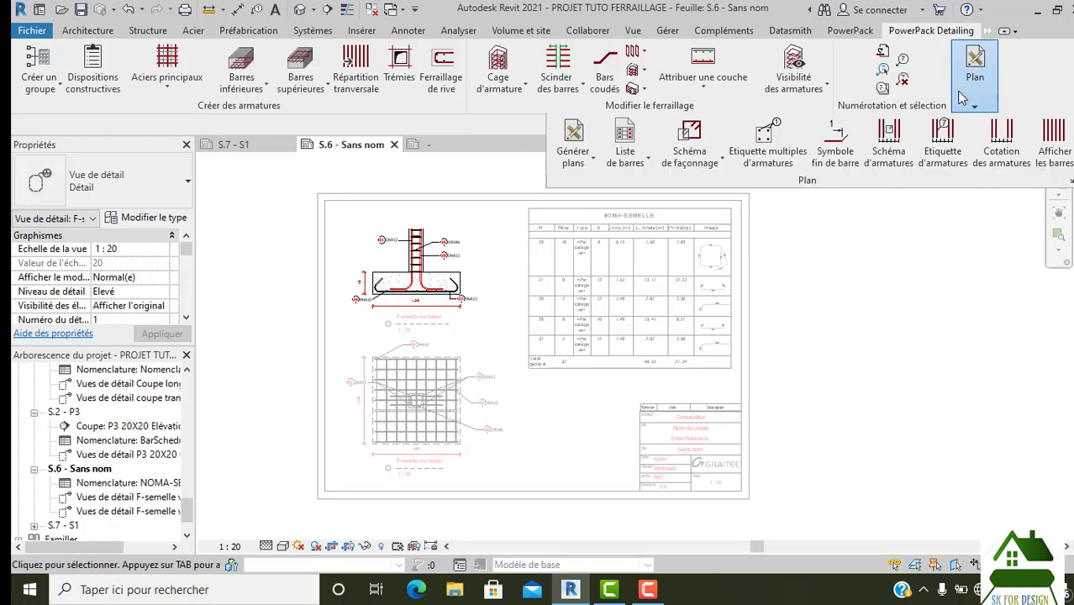
pyautogui.click(1069, 182)
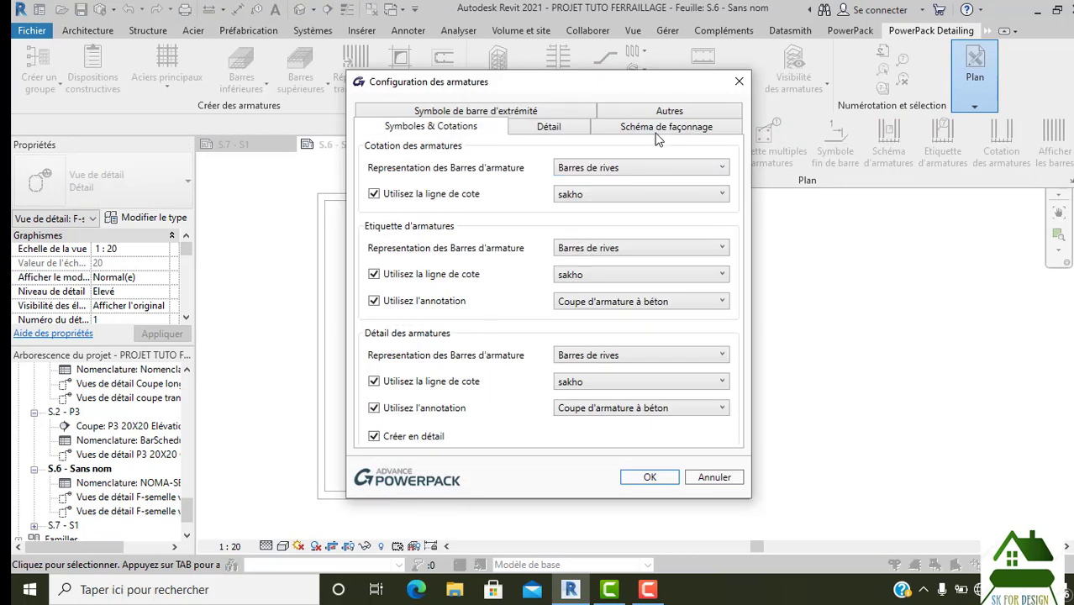
pyautogui.click(656, 132)
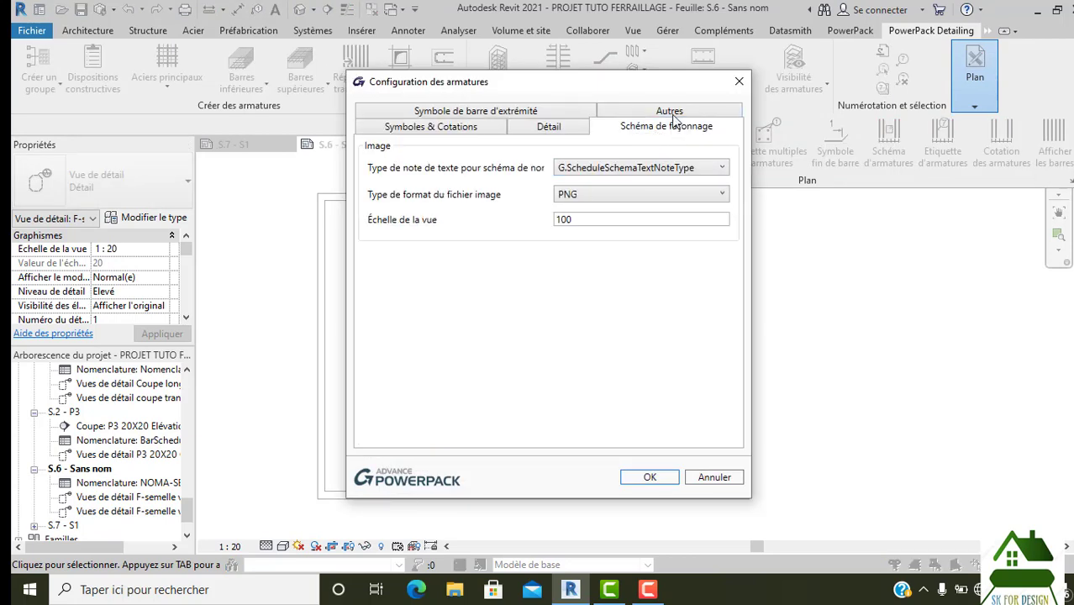
pyautogui.click(594, 221)
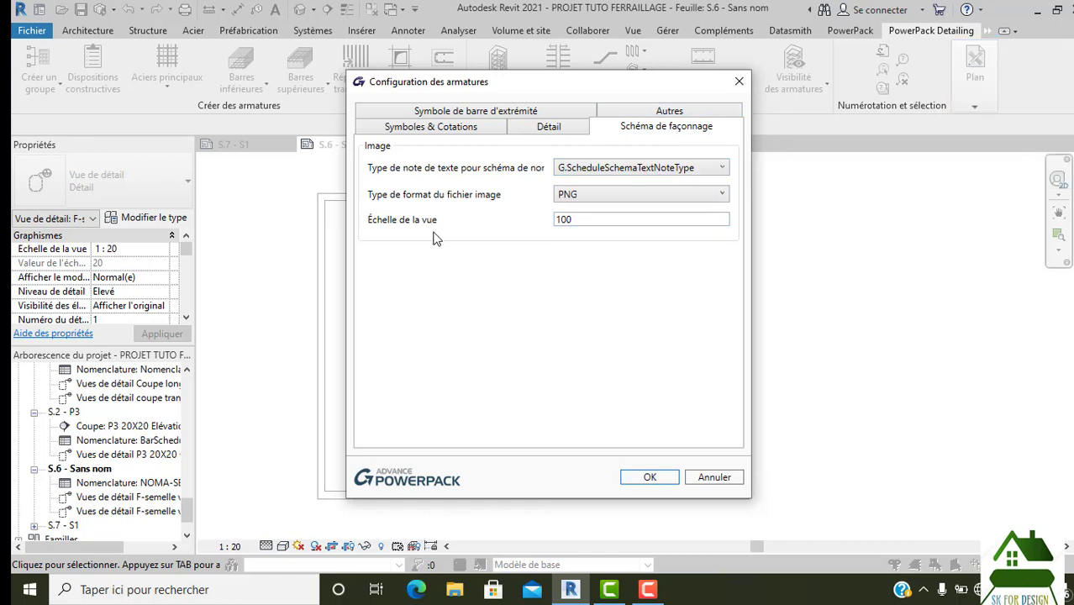
pyautogui.click(610, 193)
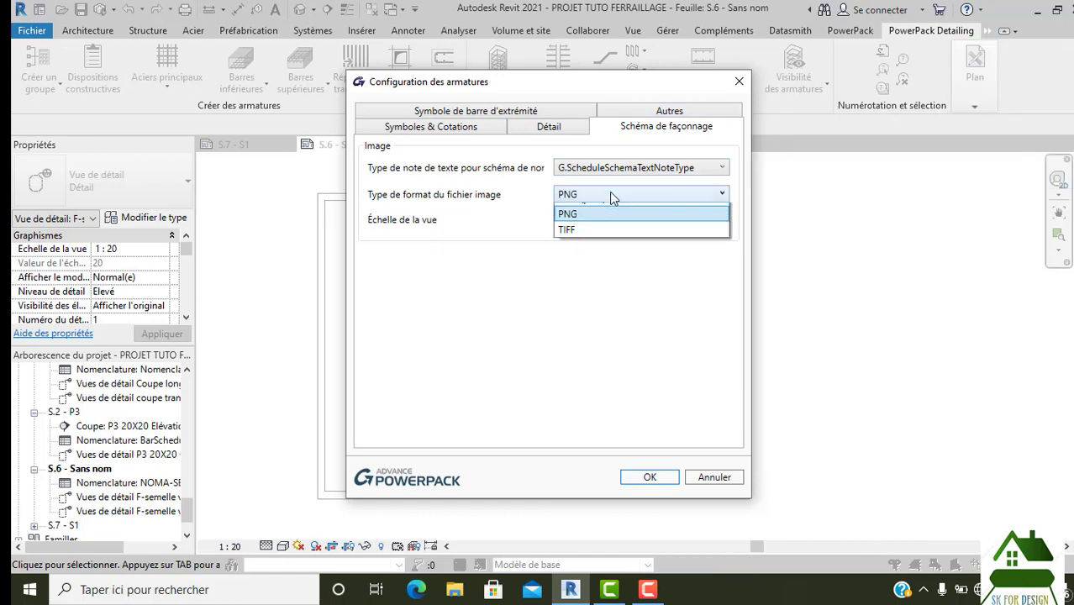
pyautogui.click(611, 196)
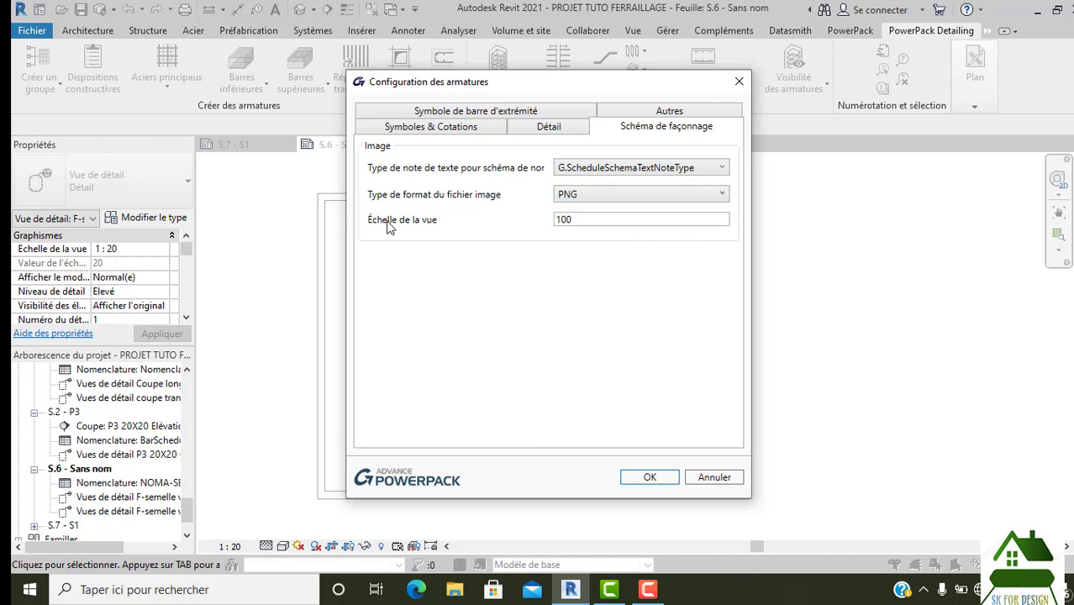
pyautogui.click(673, 111)
pyautogui.click(551, 112)
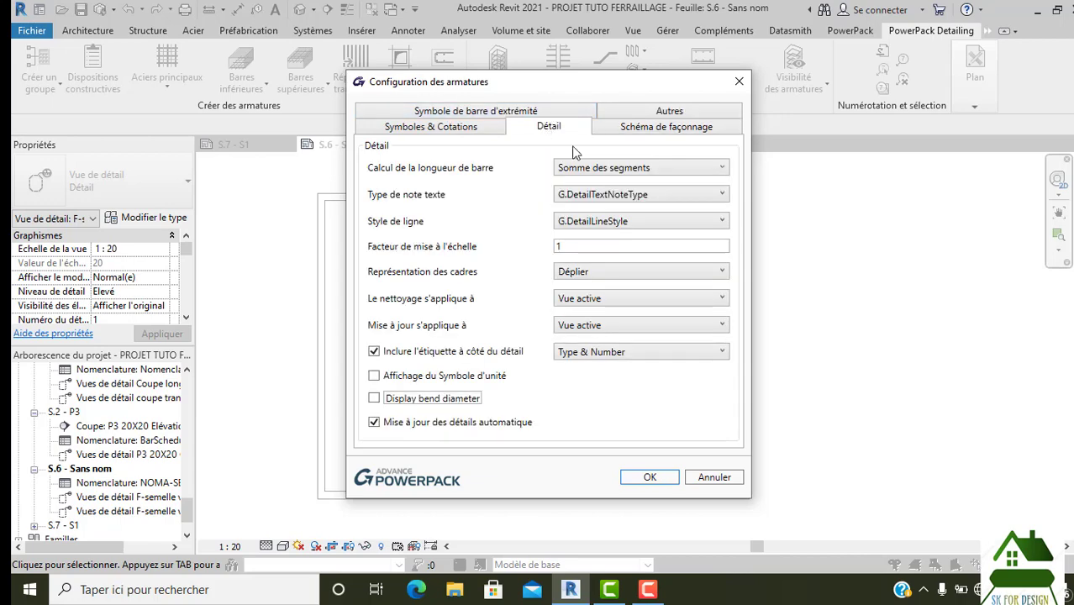
pyautogui.click(466, 131)
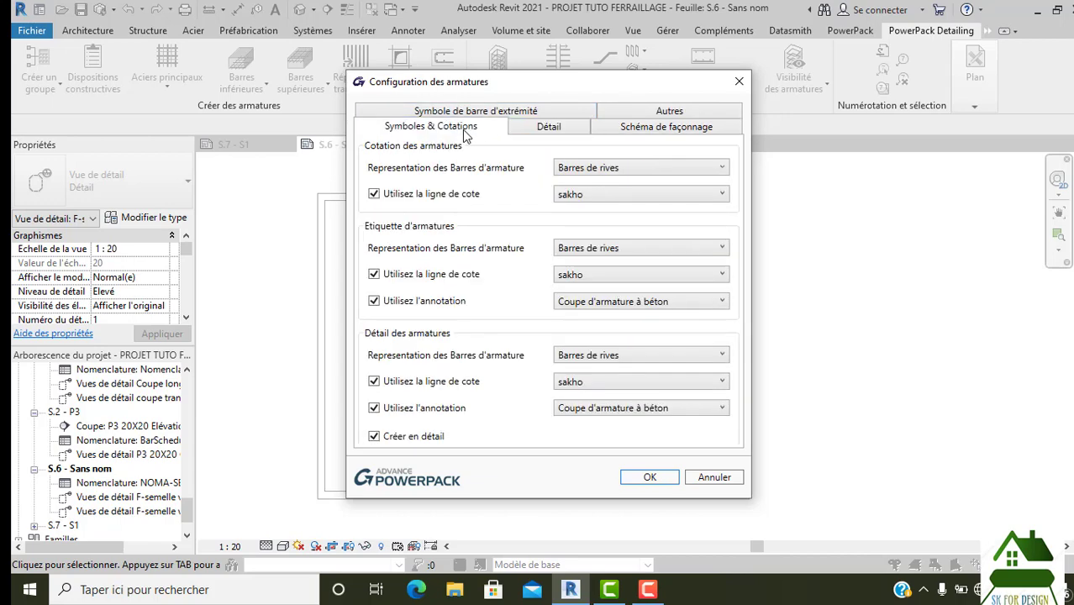
pyautogui.click(470, 115)
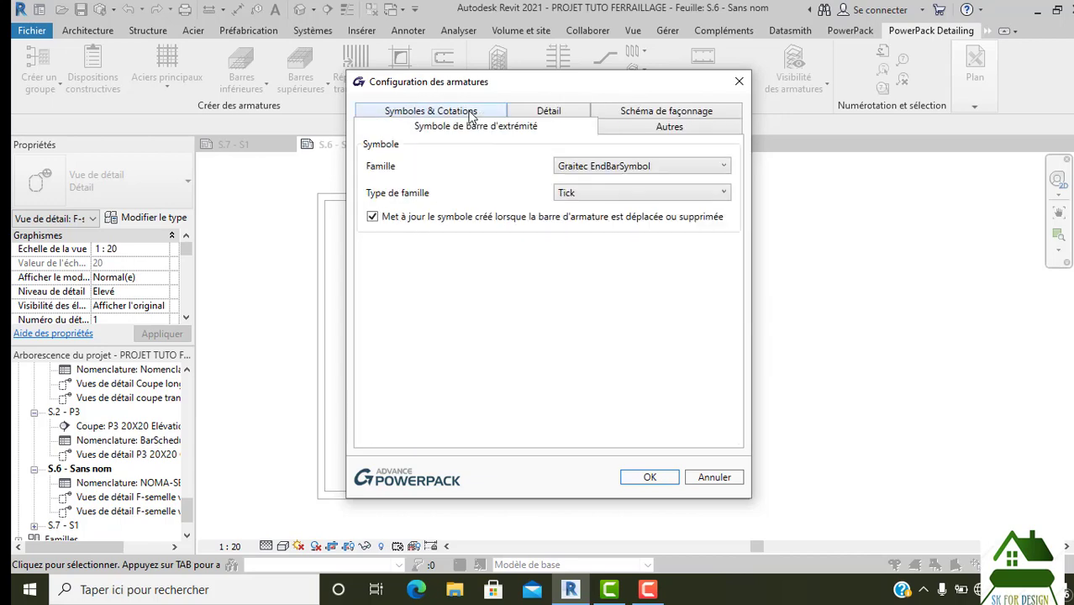
pyautogui.click(591, 168)
pyautogui.click(590, 168)
pyautogui.click(548, 114)
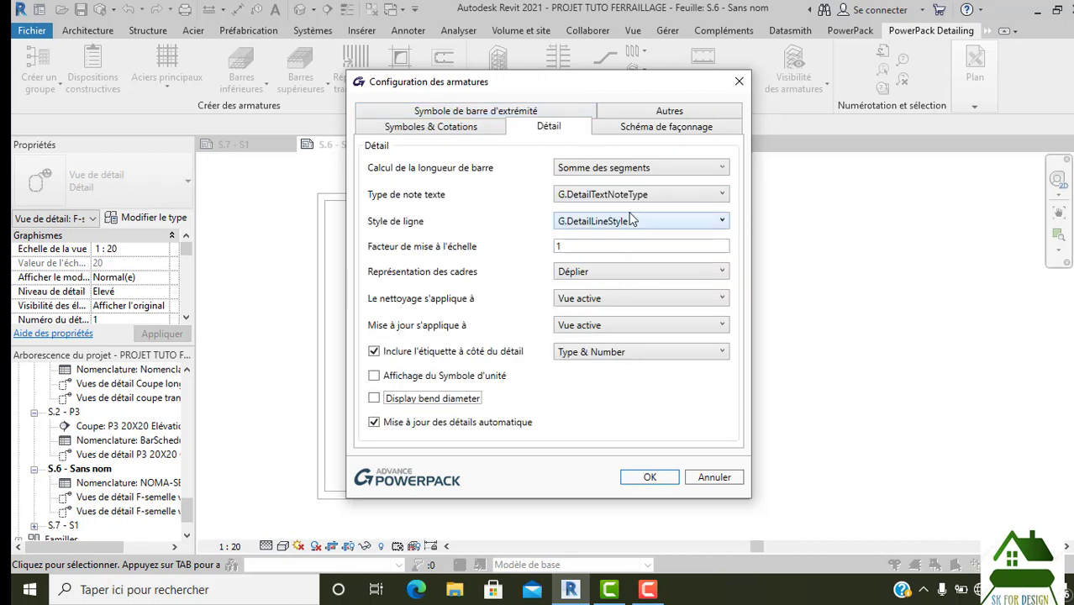
pyautogui.click(652, 222)
pyautogui.click(652, 221)
pyautogui.click(652, 223)
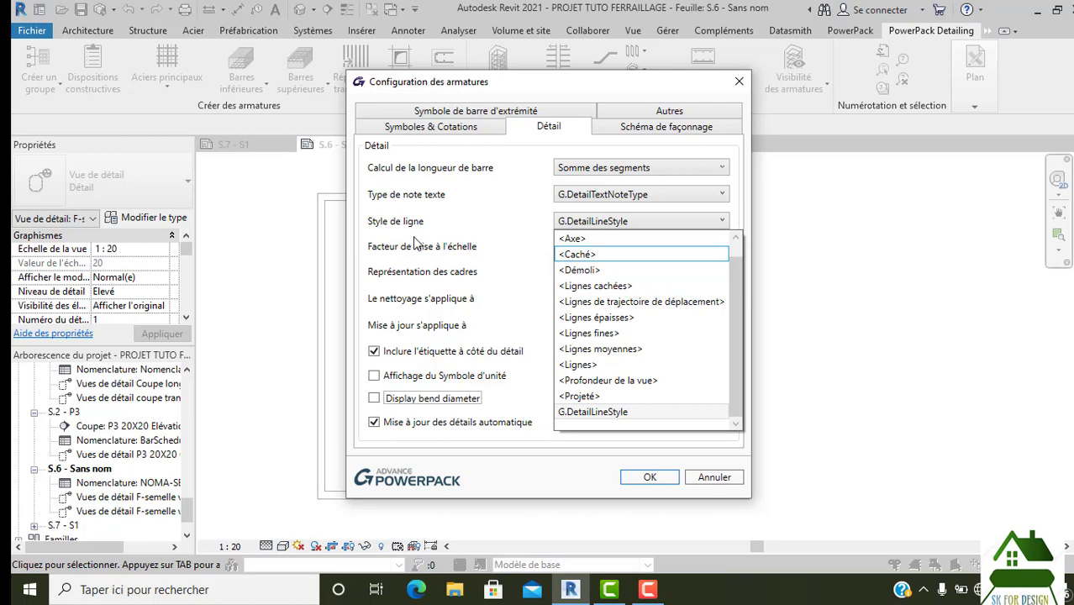
pyautogui.click(614, 222)
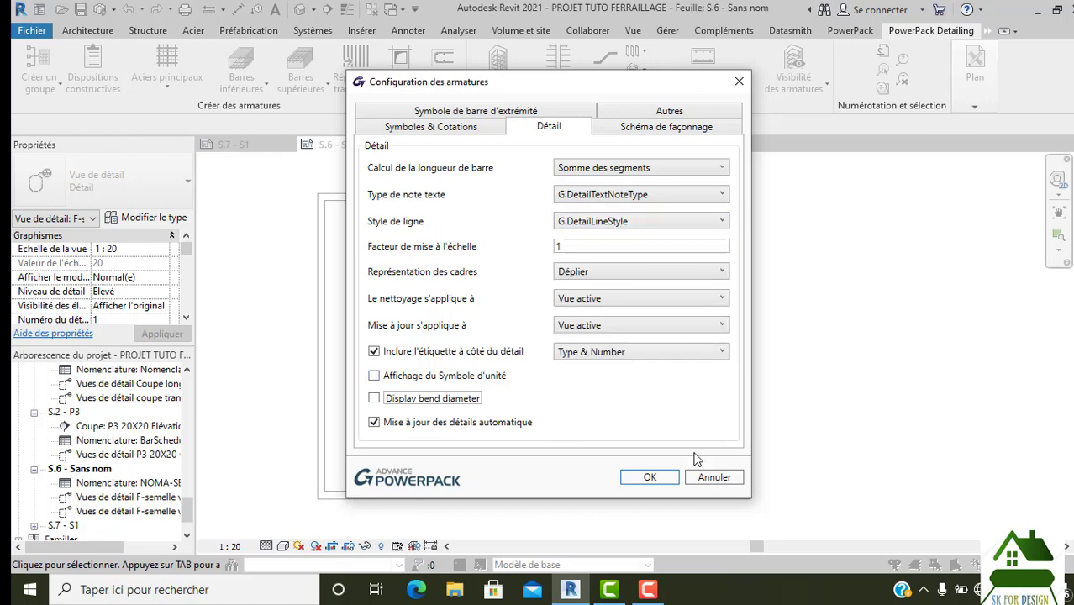
pyautogui.click(651, 482)
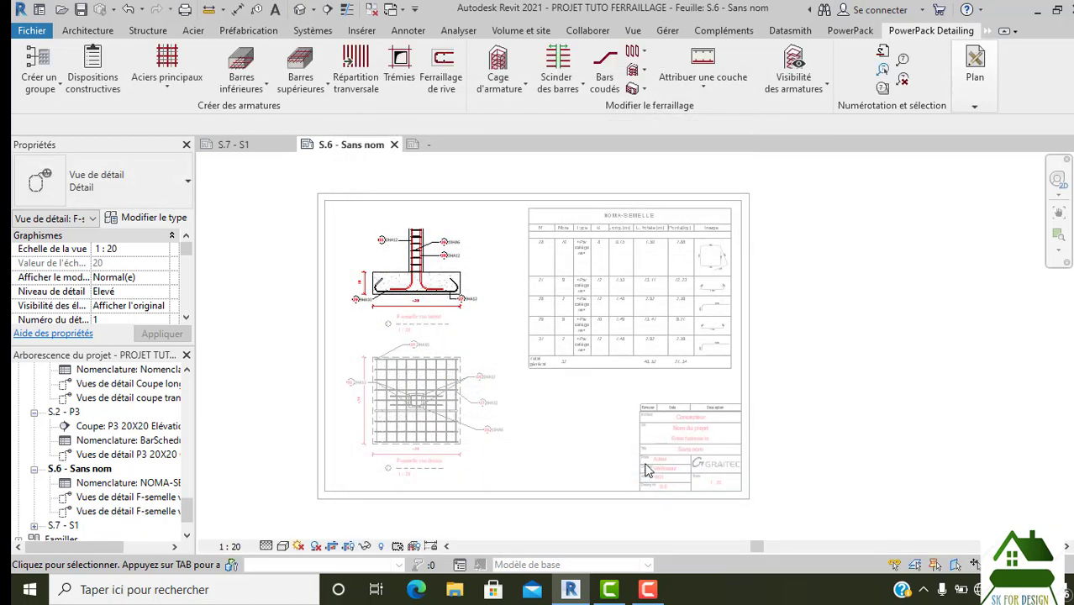
# Step: Zoom in to check the NOMA-SEMELLE schedule on sheet S.6
pyautogui.scroll(3, 719, 244)
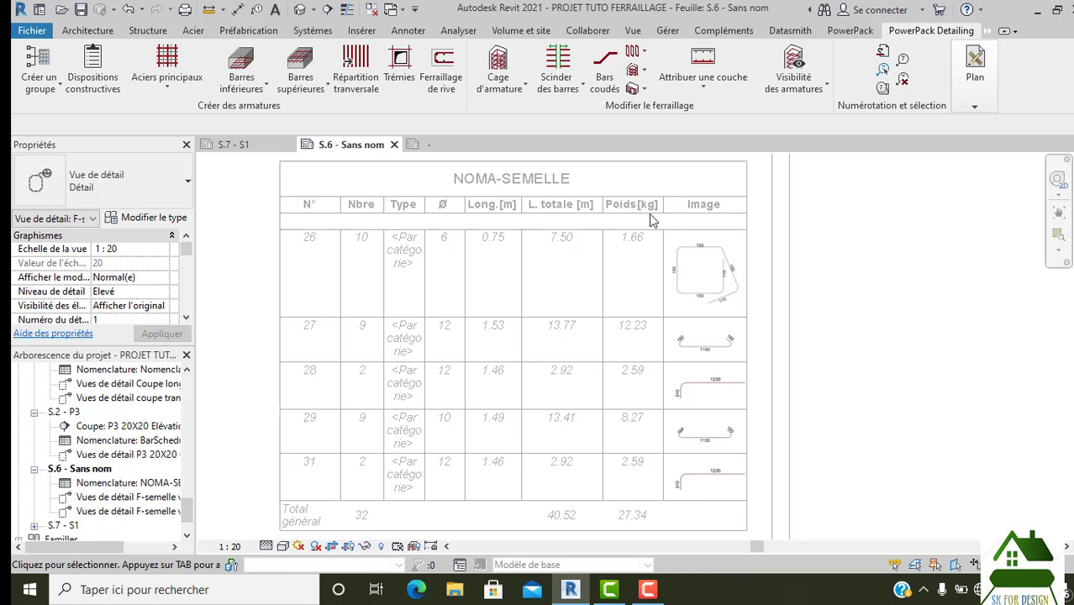
pyautogui.scroll(-1, 664, 239)
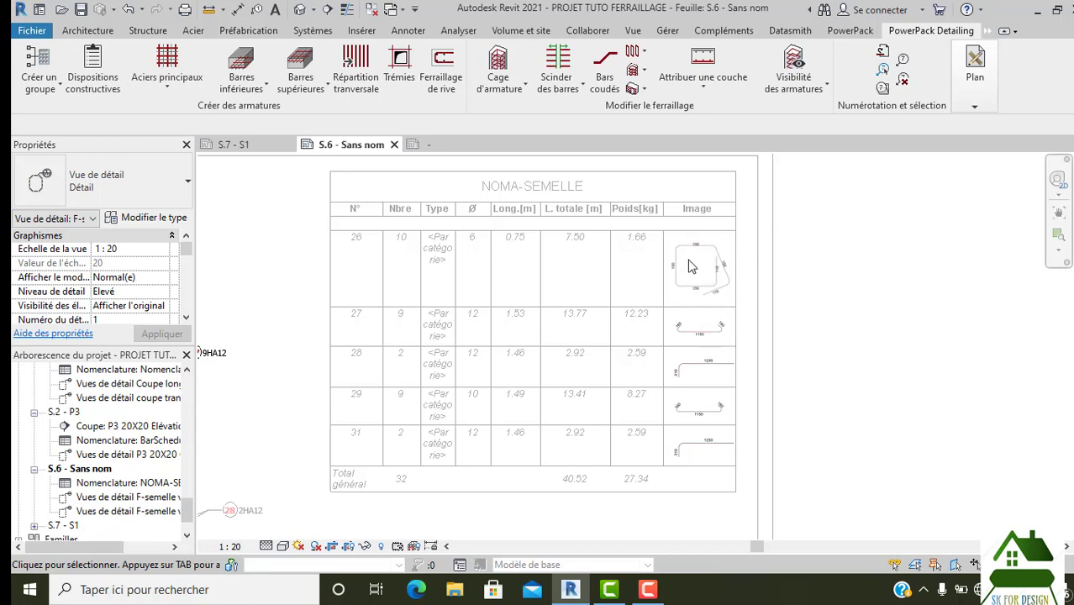
pyautogui.scroll(-1, 613, 252)
pyautogui.scroll(-1, 620, 277)
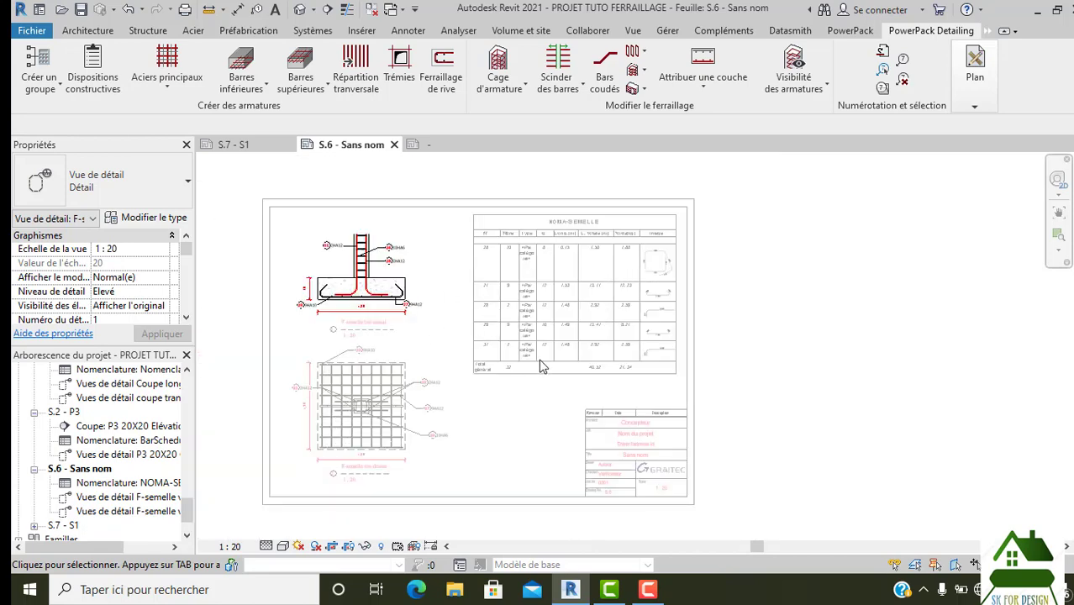
# Step: Deactivate the footing side view and zoom out to the full S.6 sheet
pyautogui.rightClick(329, 220)
pyautogui.click(360, 291)
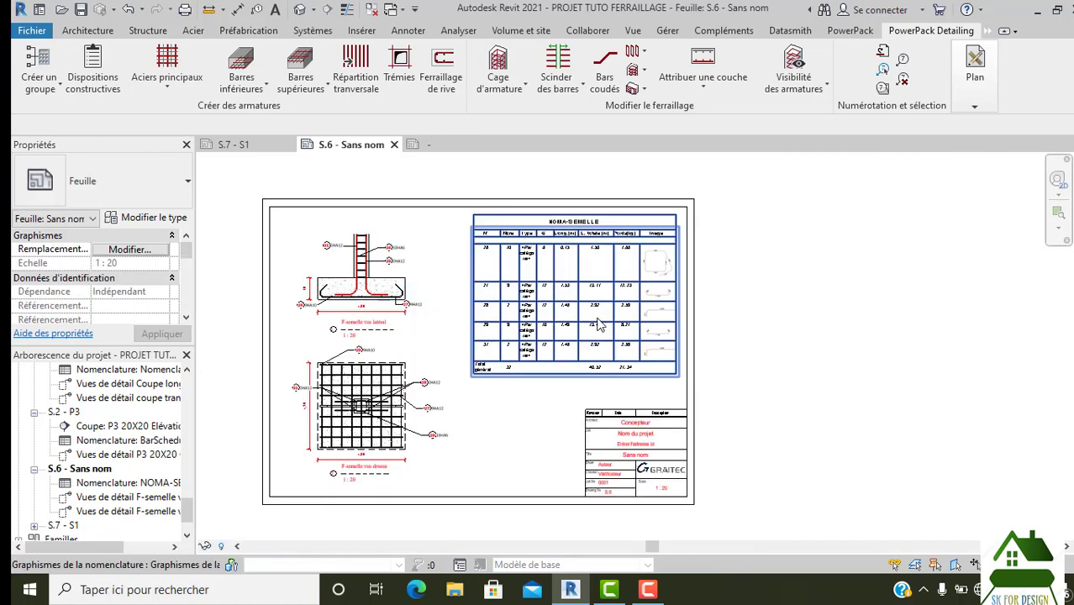
pyautogui.scroll(-1, 803, 281)
pyautogui.scroll(-1, 765, 269)
pyautogui.scroll(2, 596, 336)
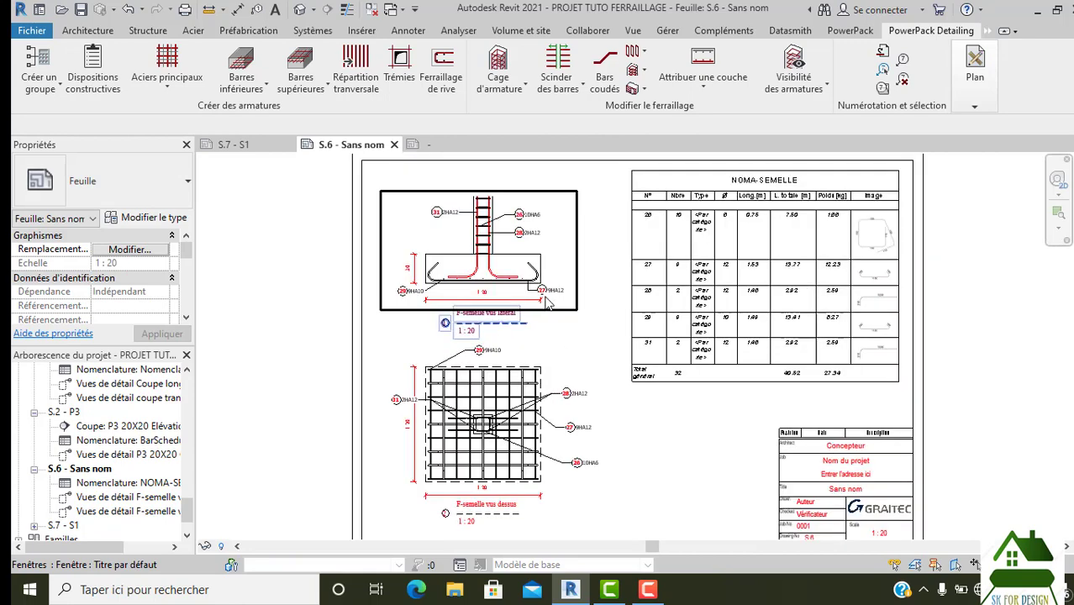
pyautogui.scroll(-1, 607, 344)
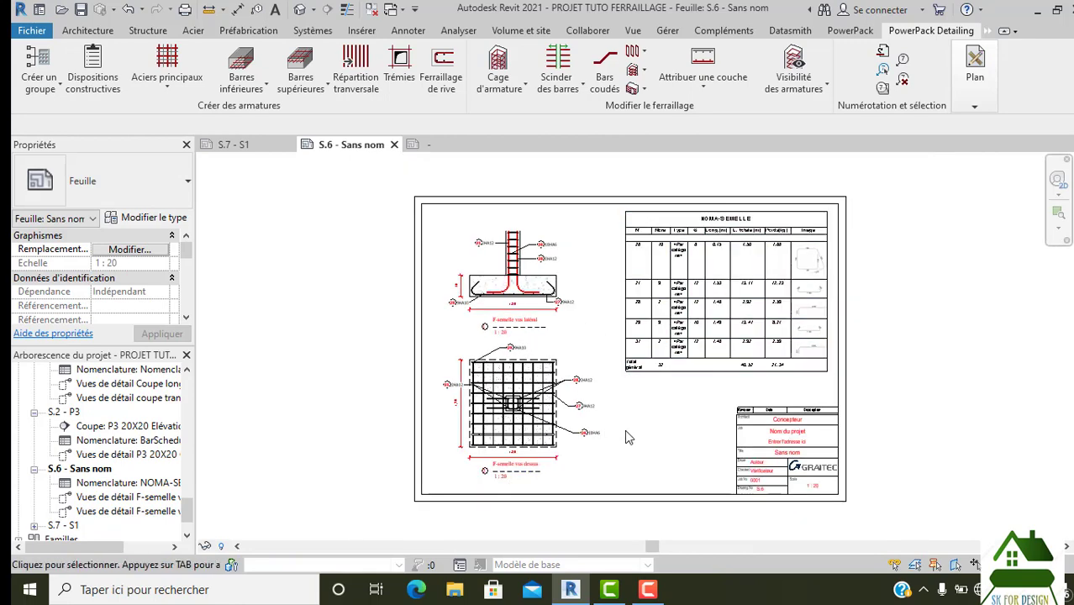